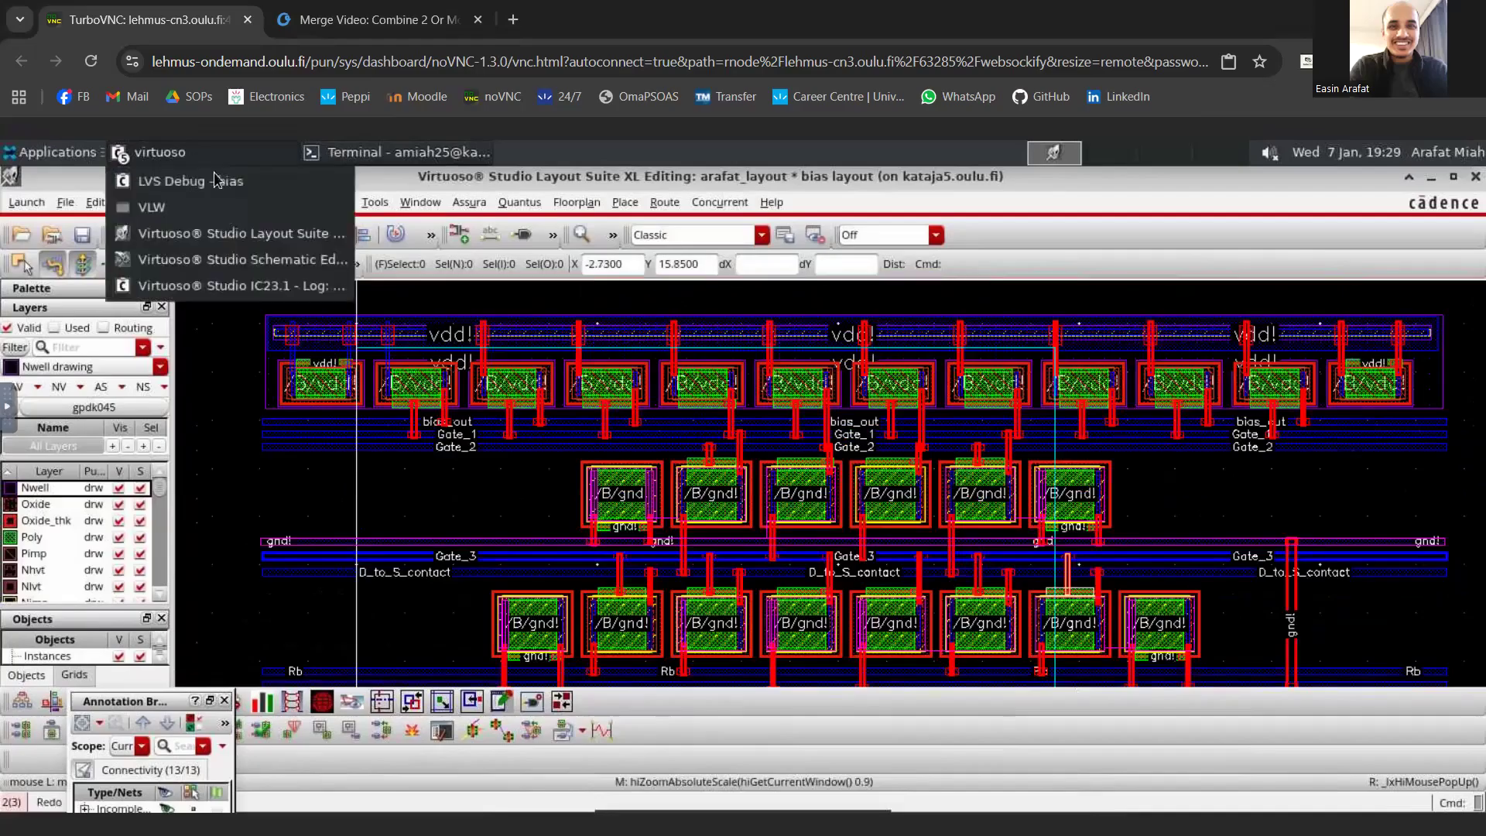
- View the bias cell's schematic and return to its layout window
click(272, 262)
click(699, 190)
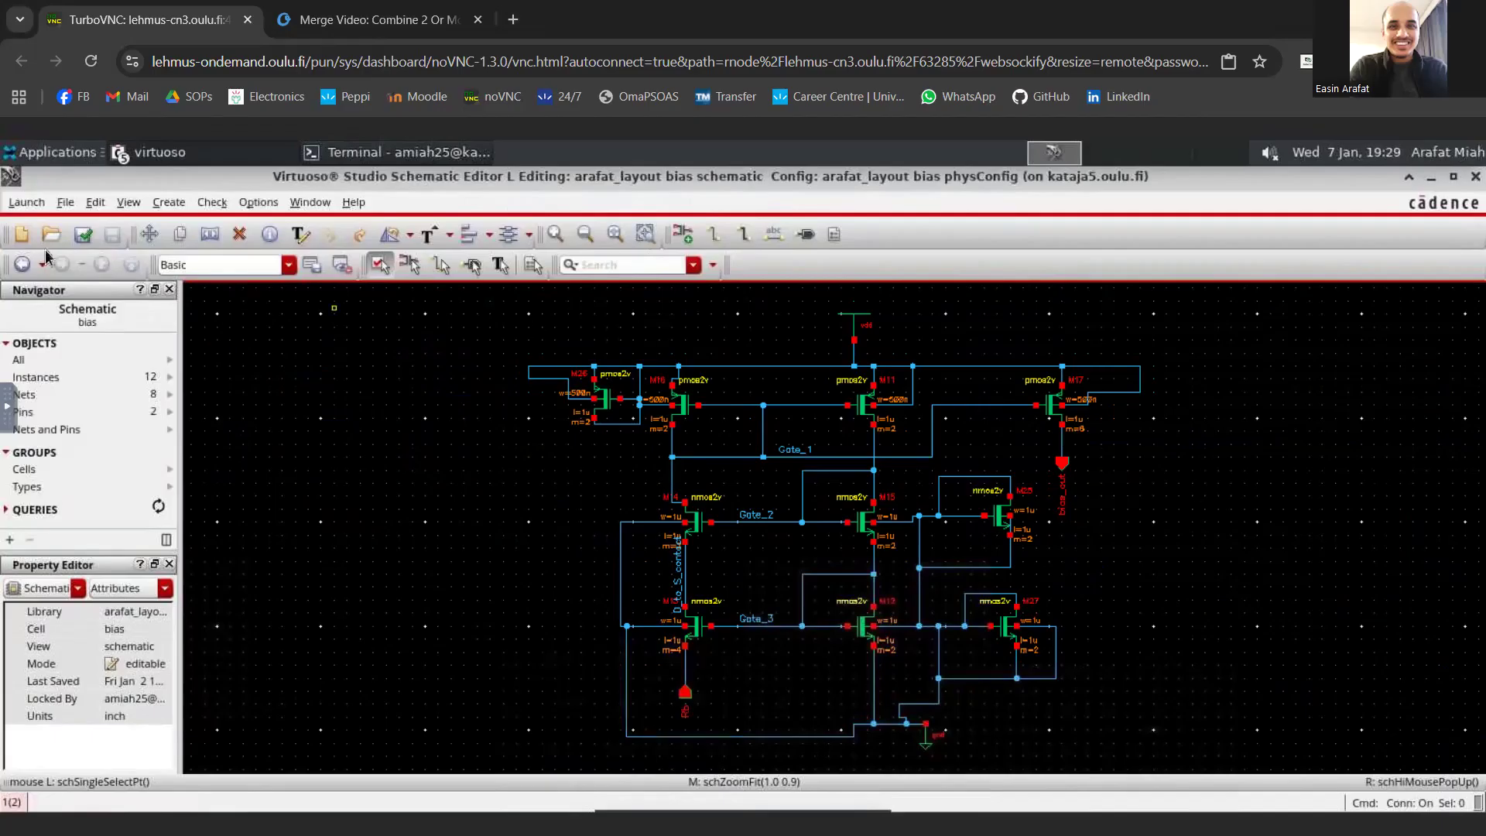
click(140, 157)
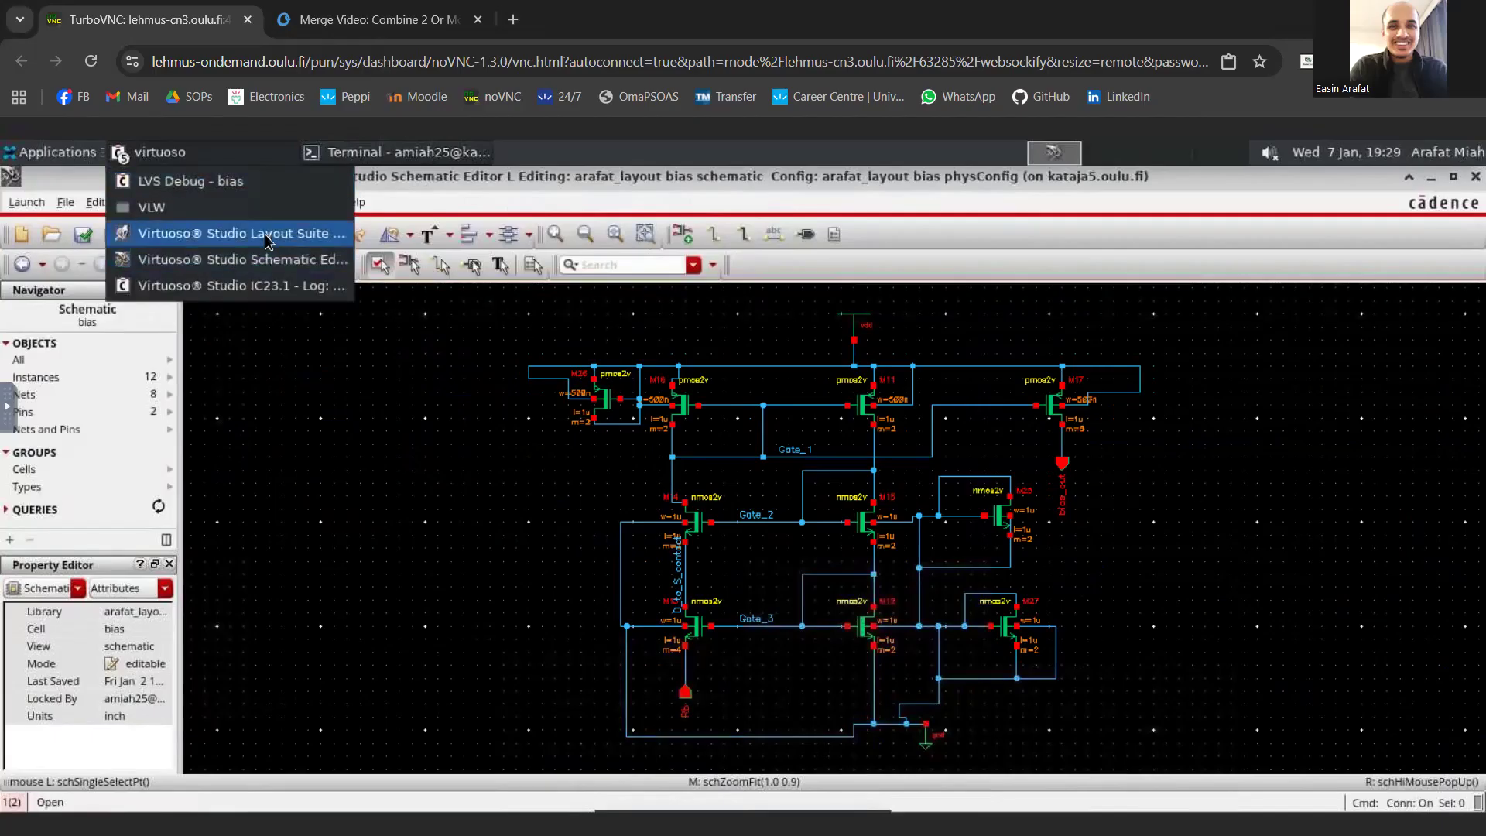
click(232, 235)
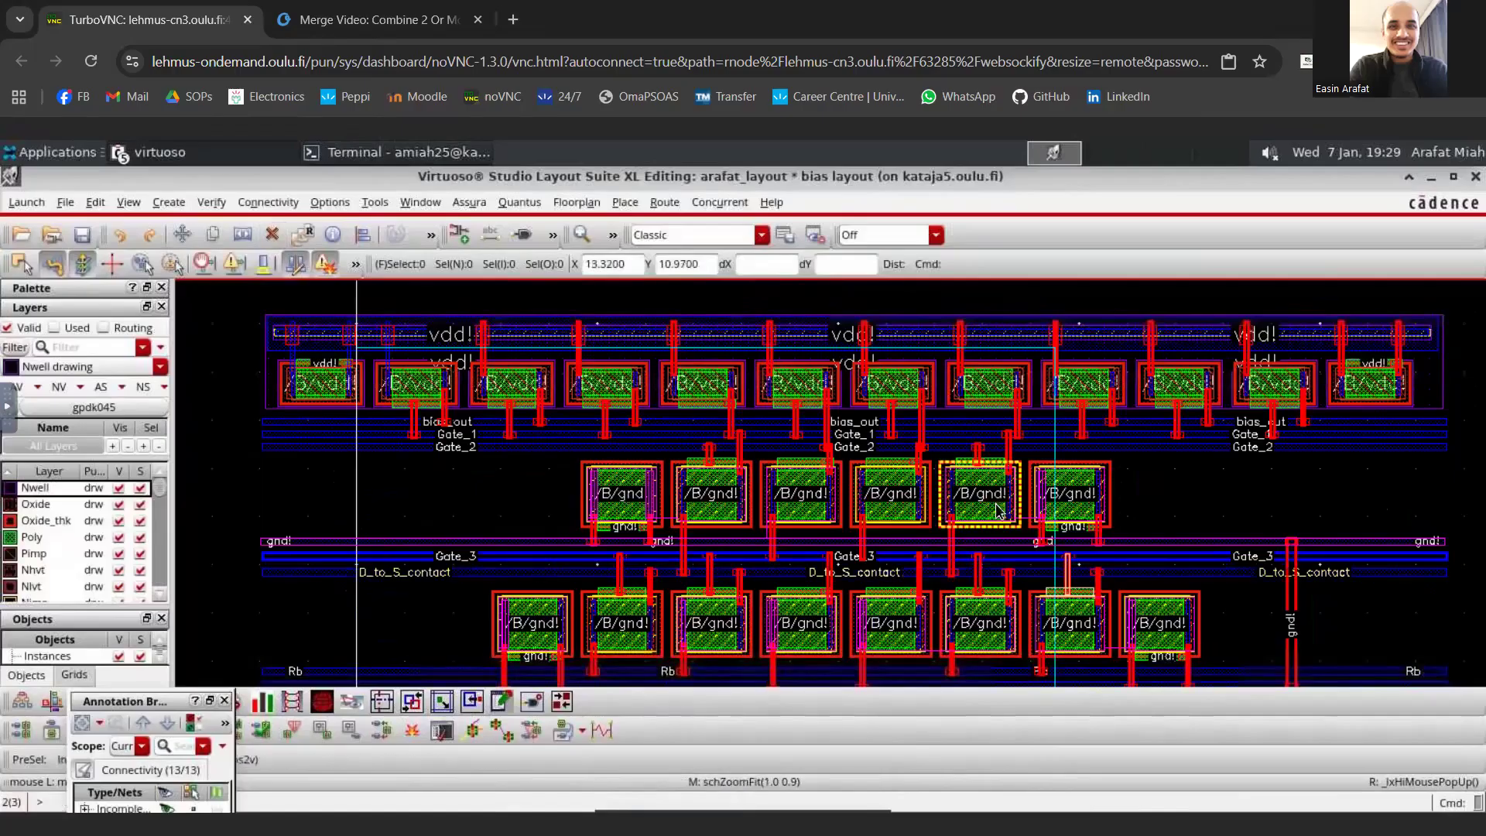
- Run Assura LVS on the bias layout against its schematic, saving the layout first, and enter the LVS Debug environment
middle_drag(1000, 508, 999, 502)
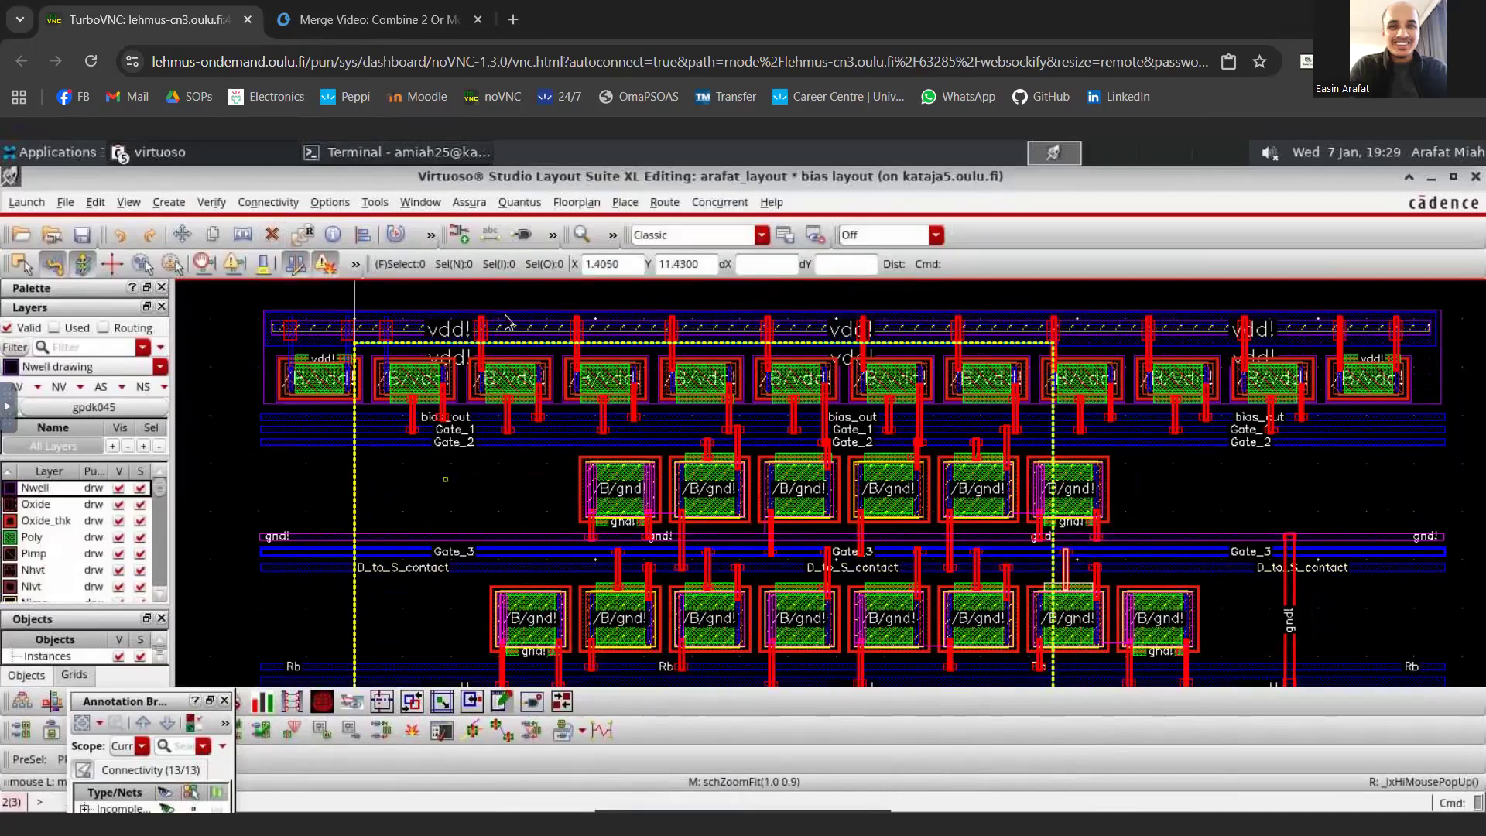
click(465, 203)
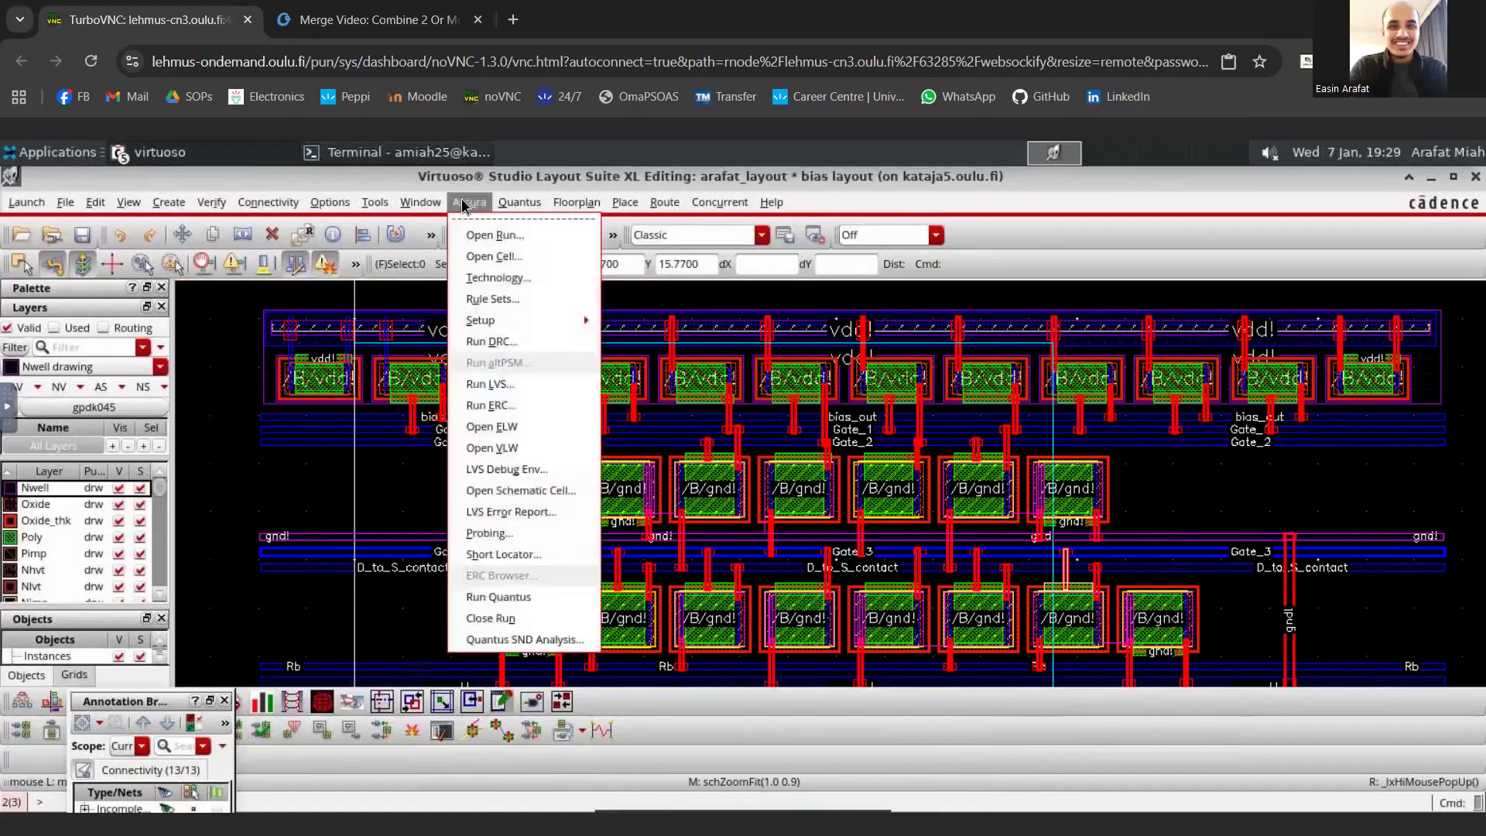
click(543, 384)
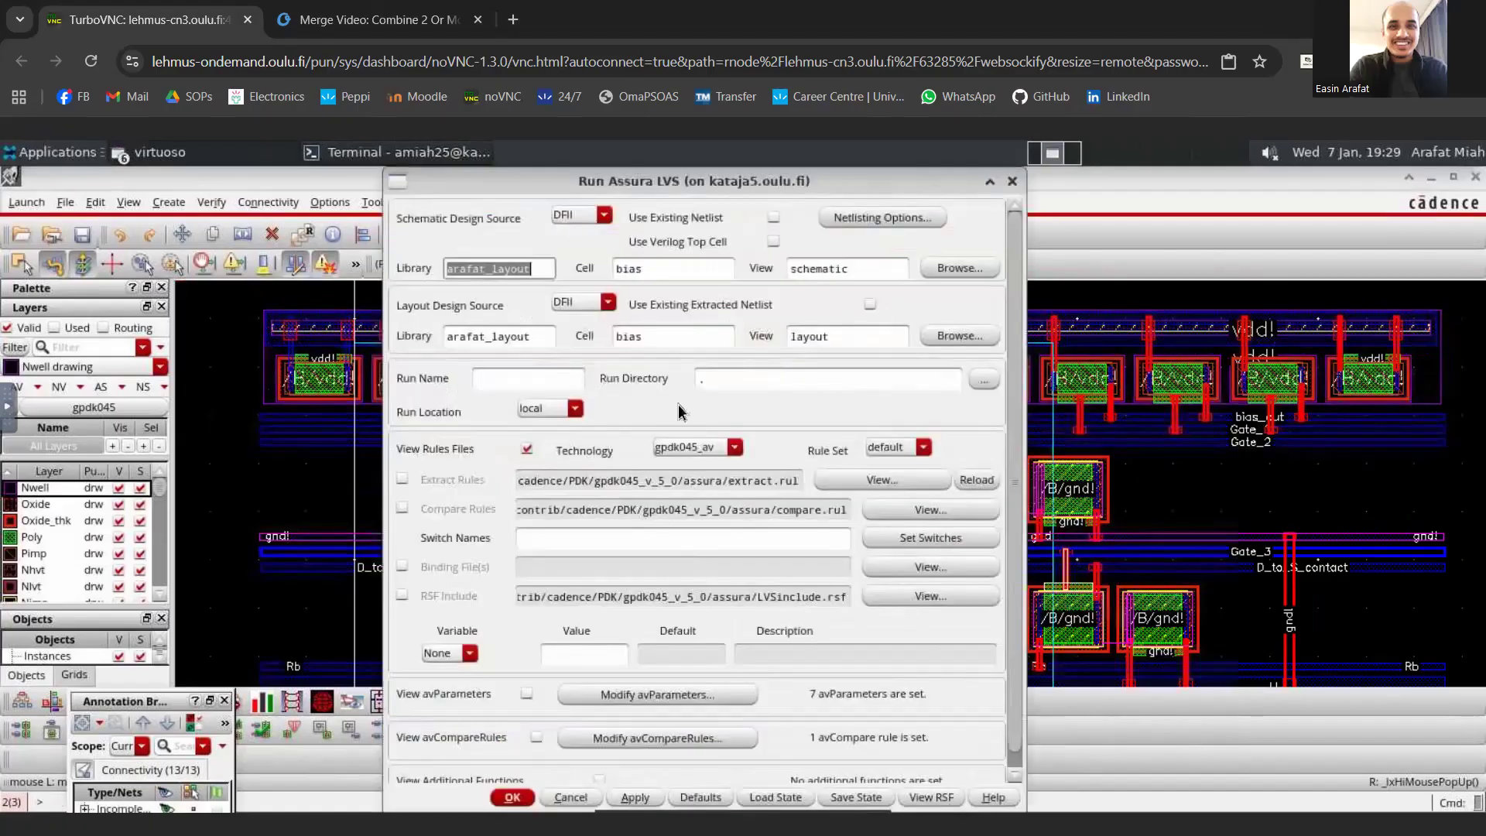
click(514, 799)
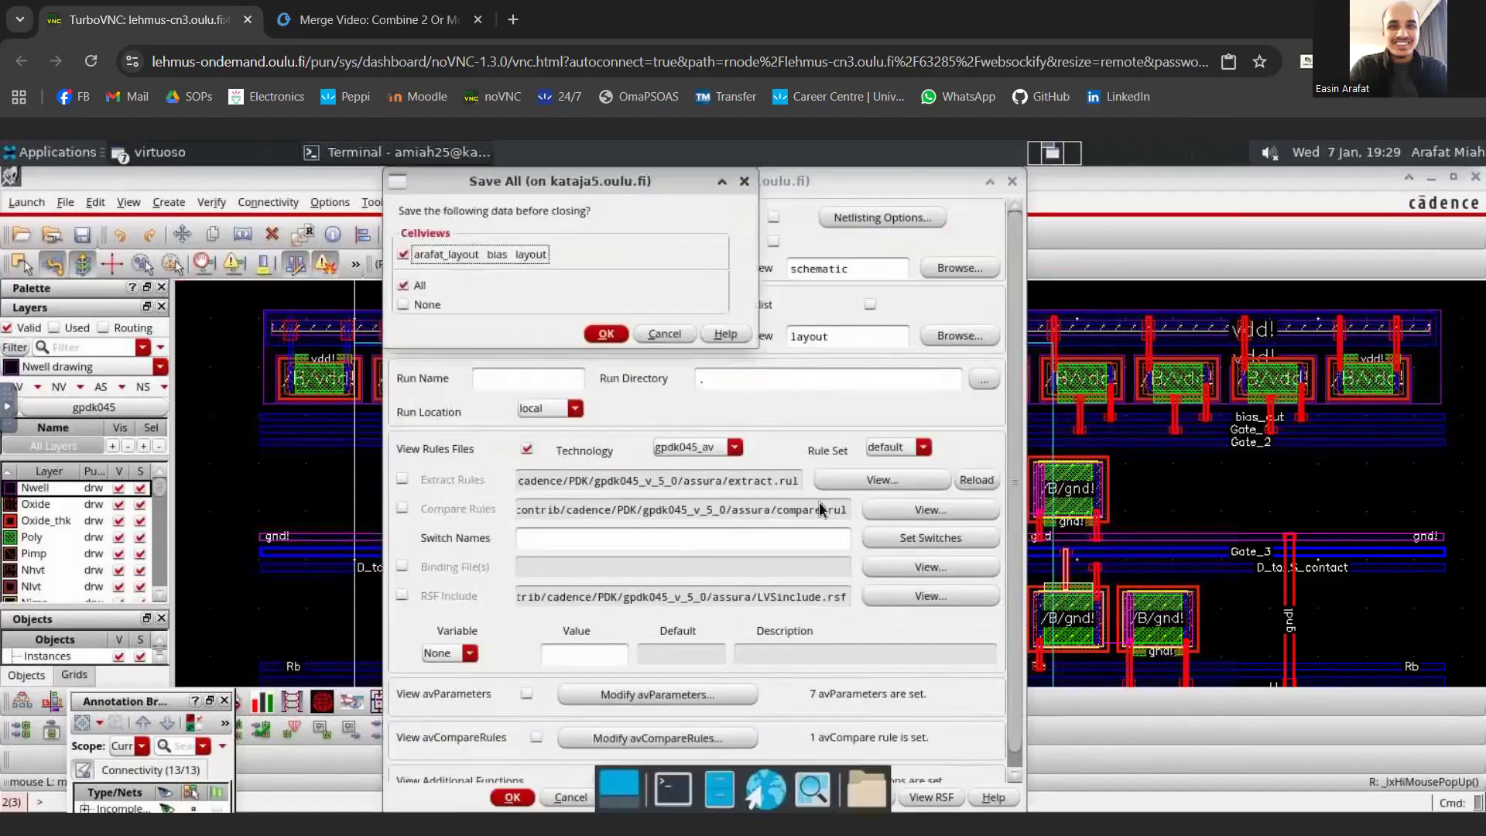
click(595, 334)
click(677, 479)
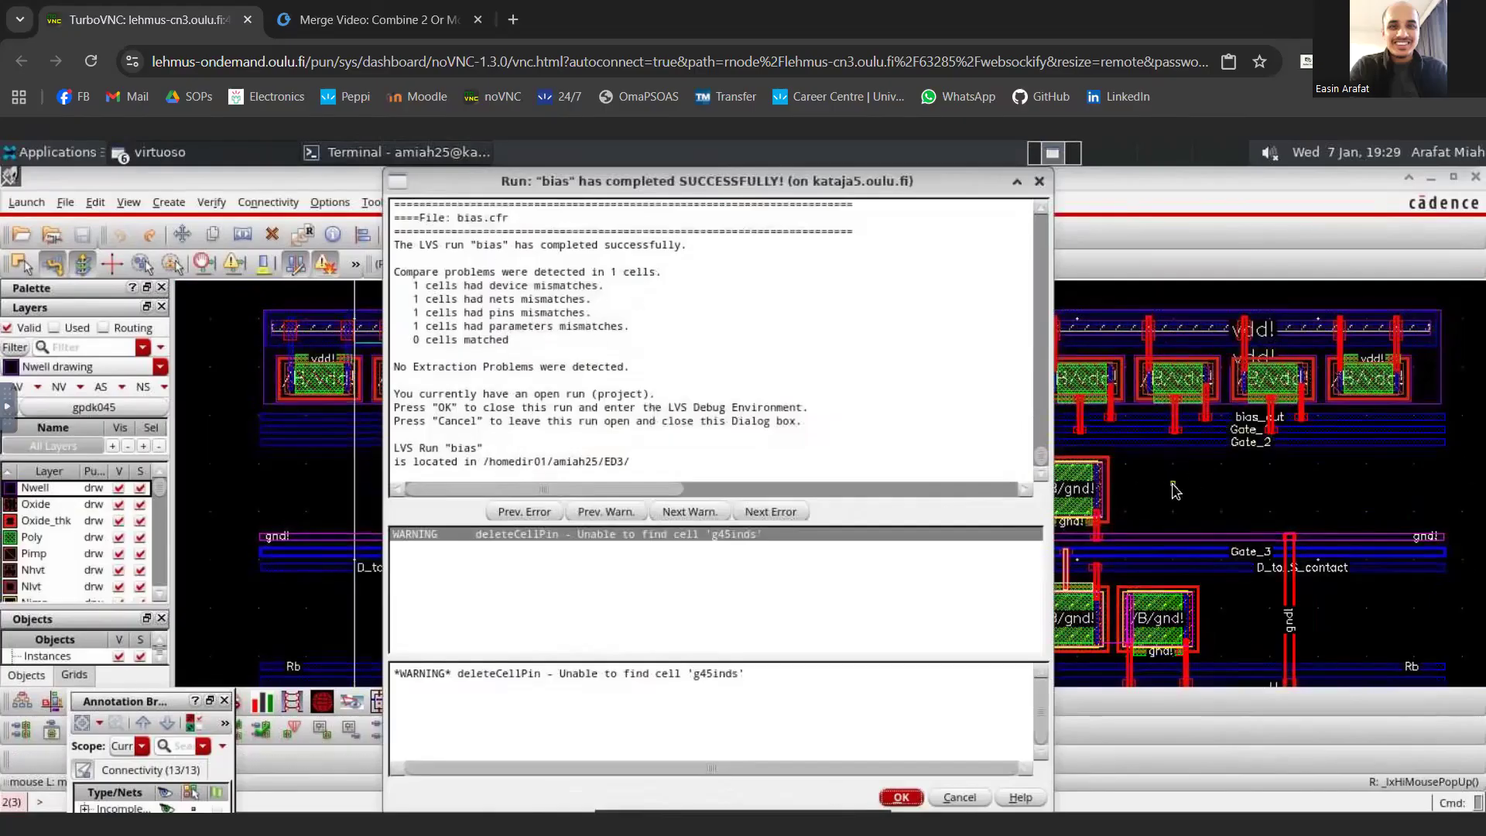
click(901, 797)
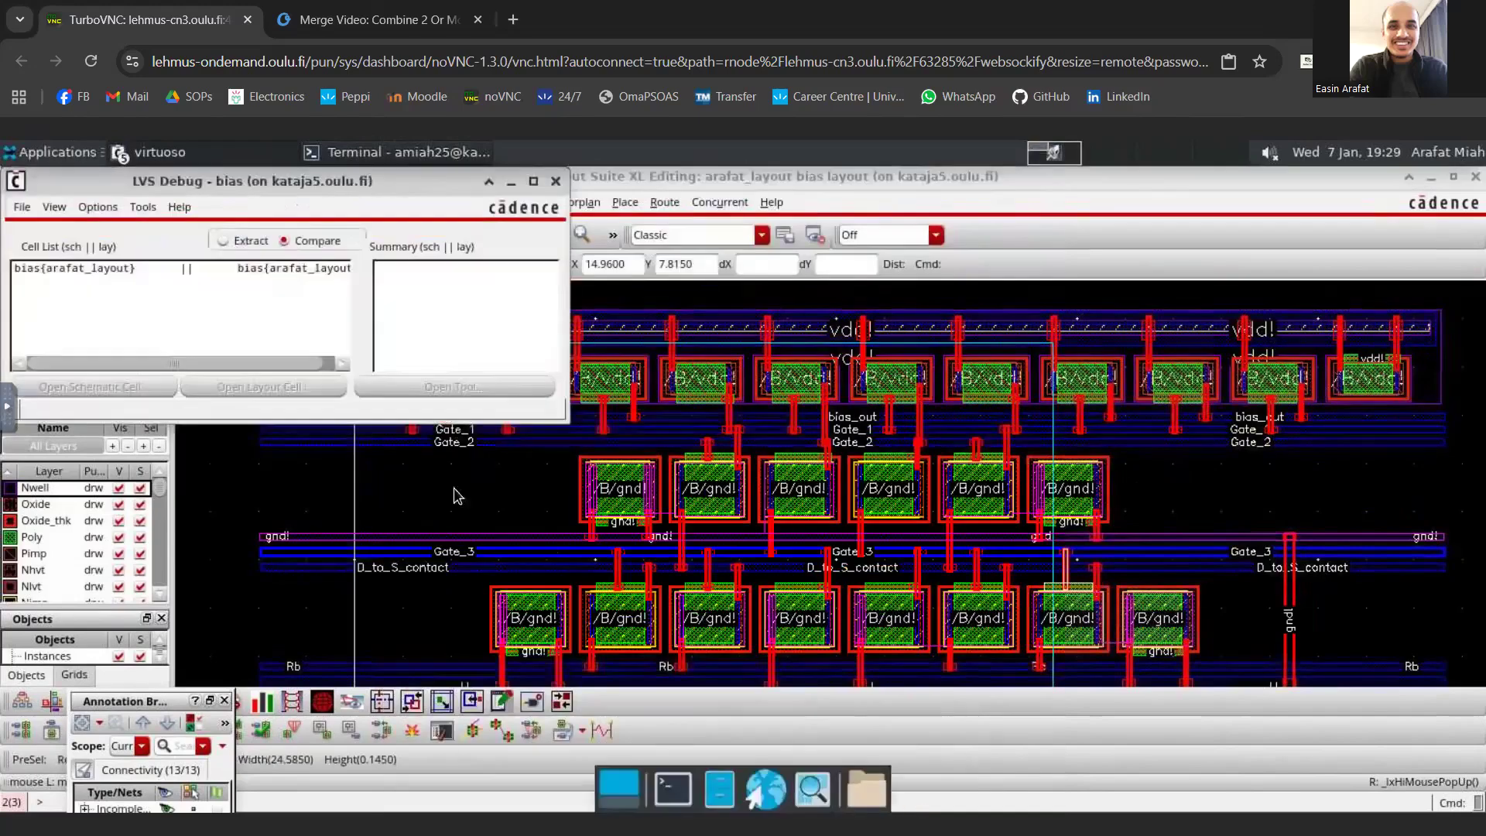
- Select the bias cell in the LVS comparison and open the mismatch tool for its Nets category
click(298, 277)
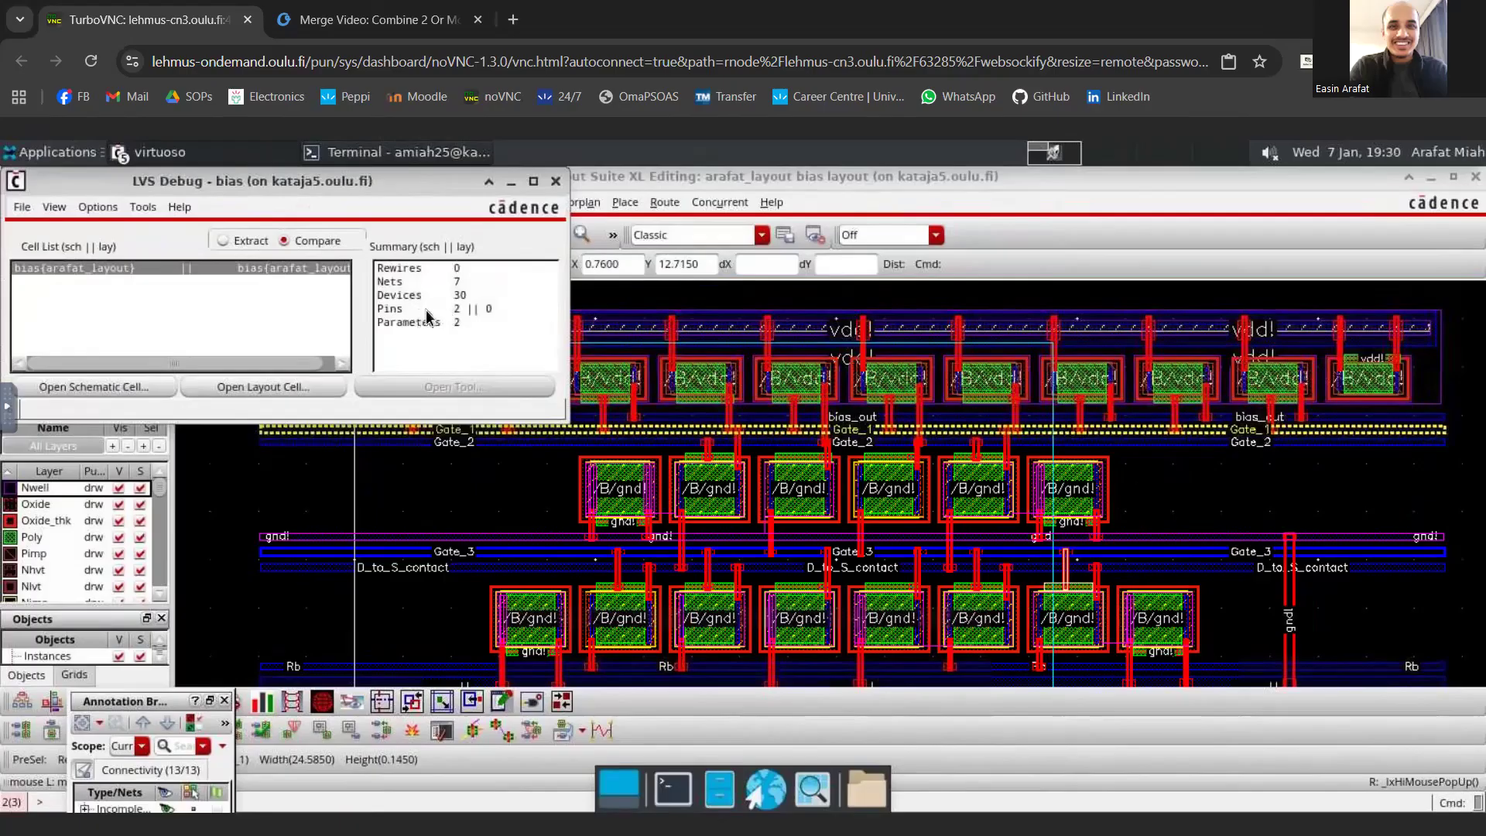
click(422, 283)
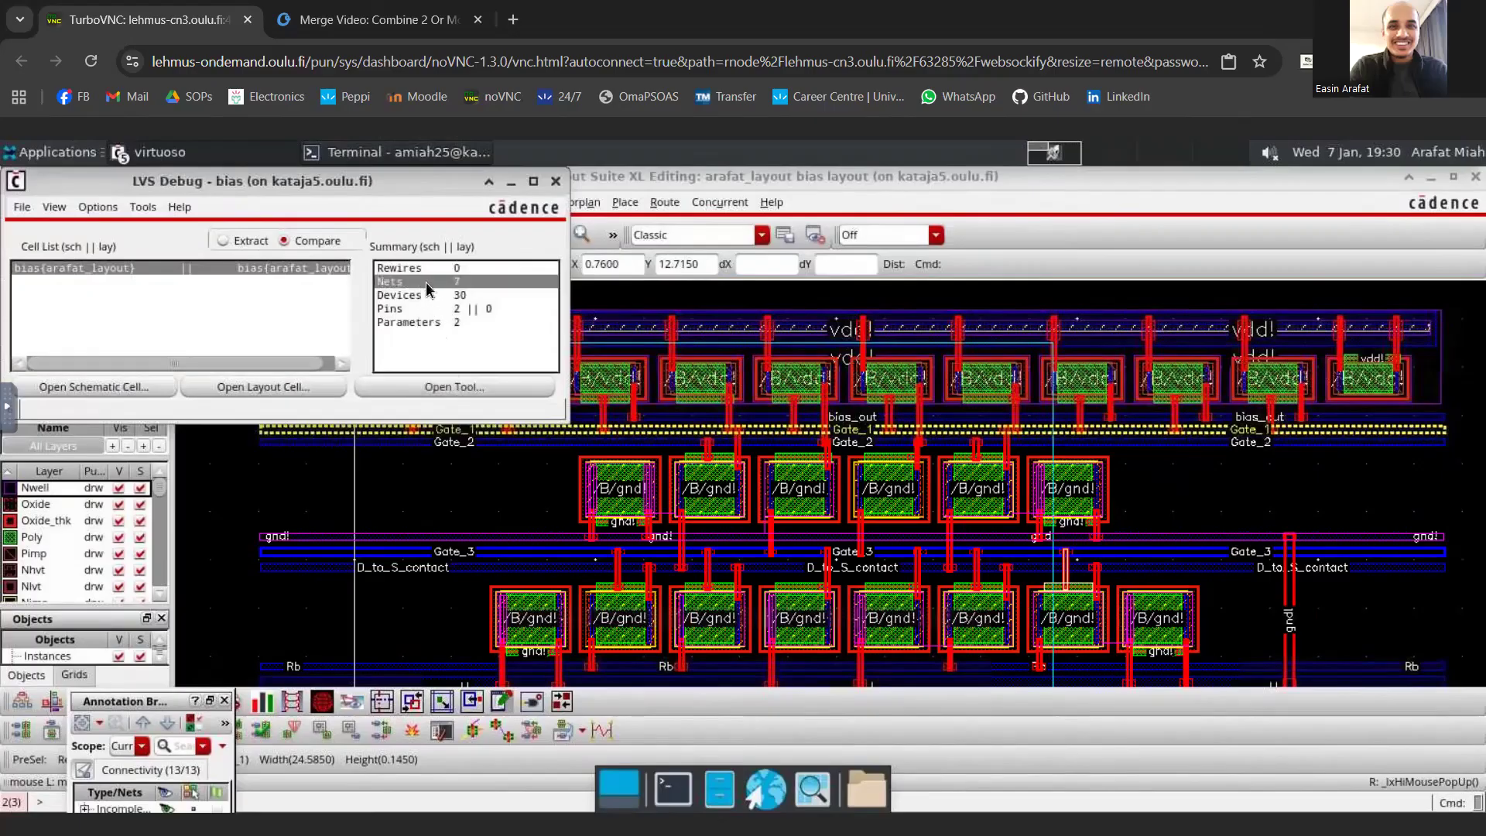
click(458, 393)
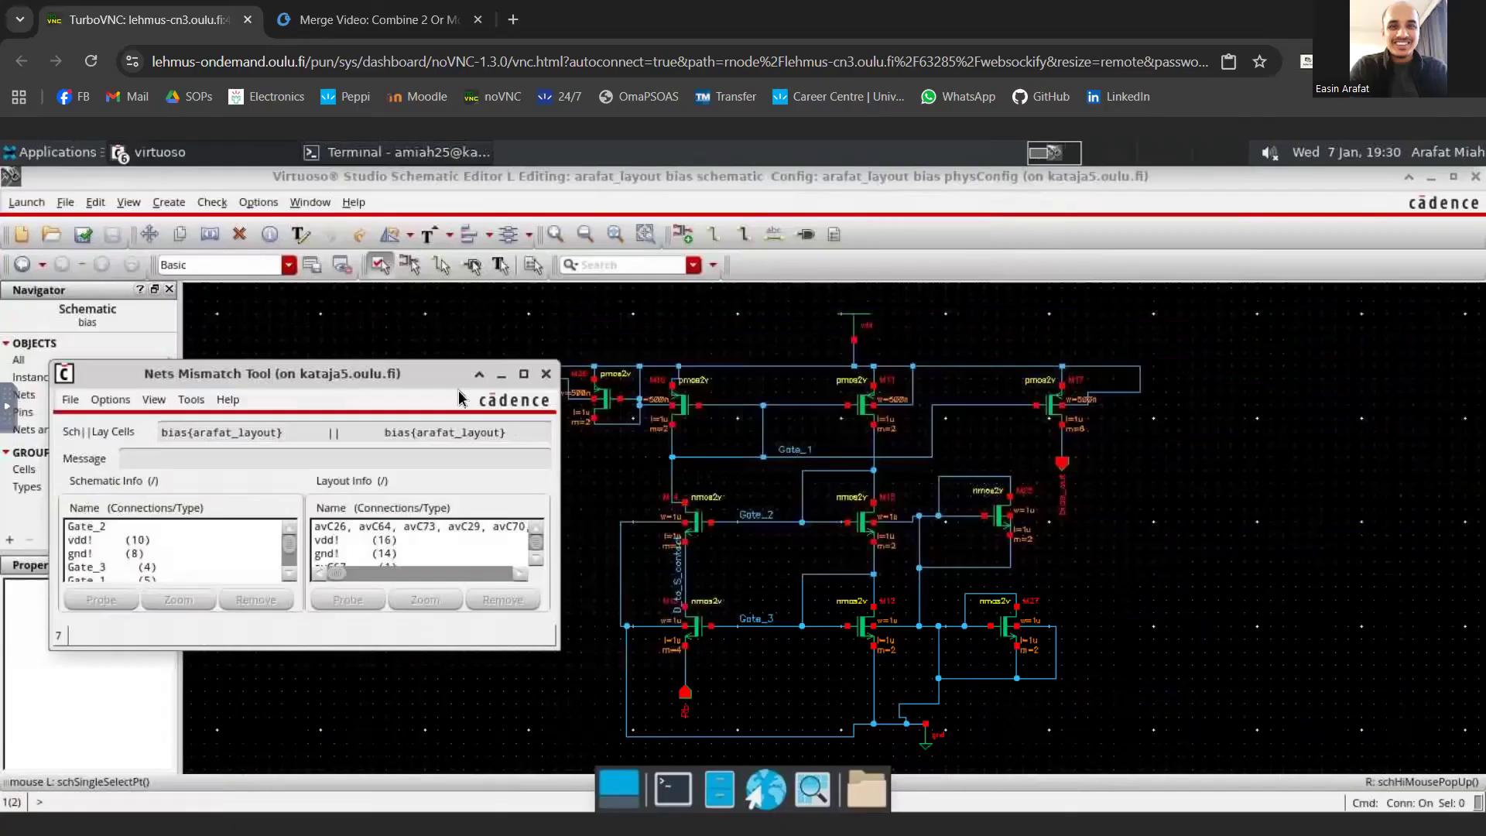
- Zoom to and probe the mismatched vdd! net on the layout side, and examine its highlighting in the bias layout
click(339, 541)
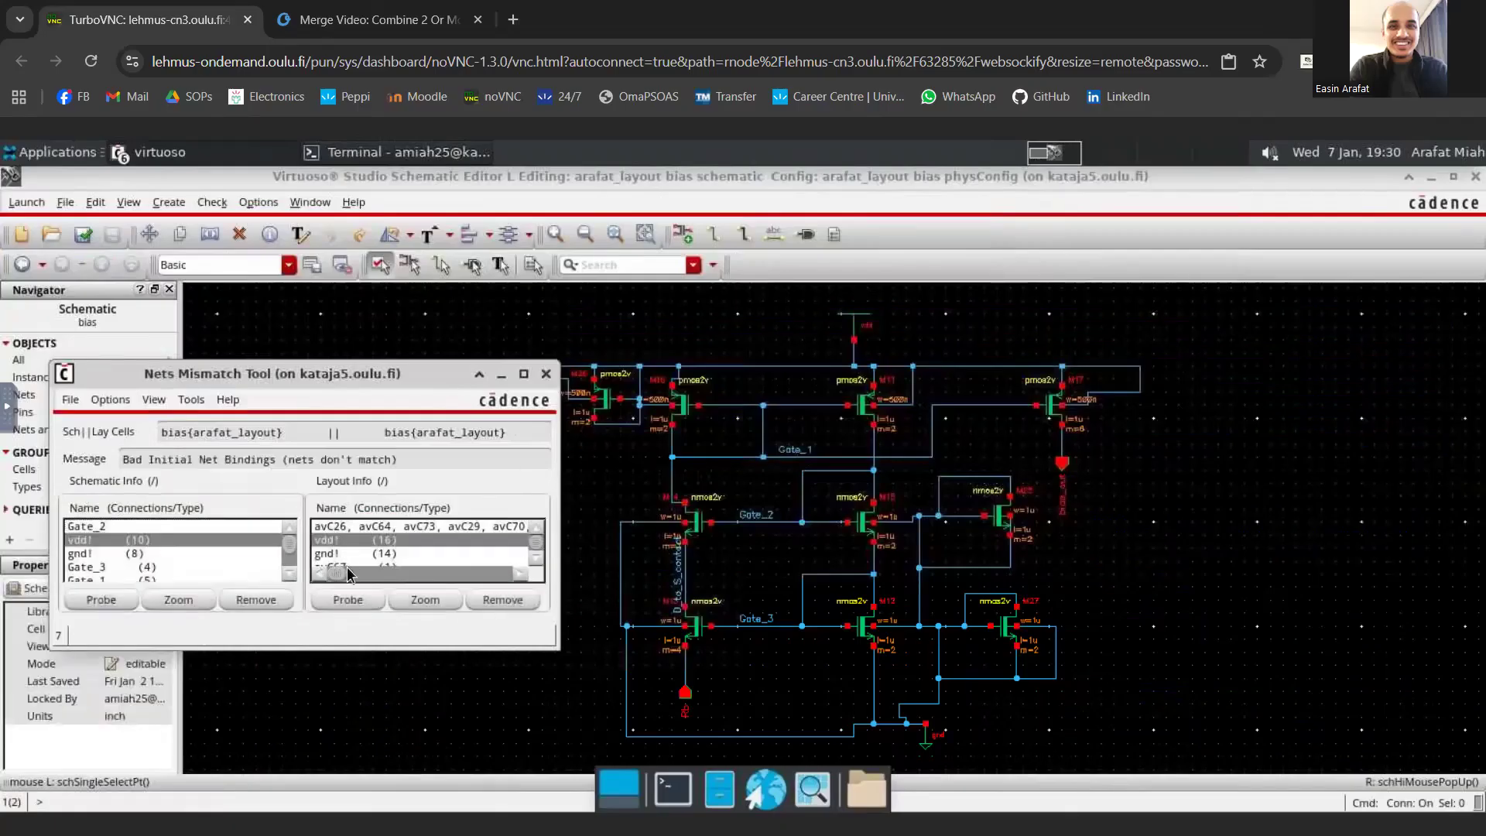
click(421, 601)
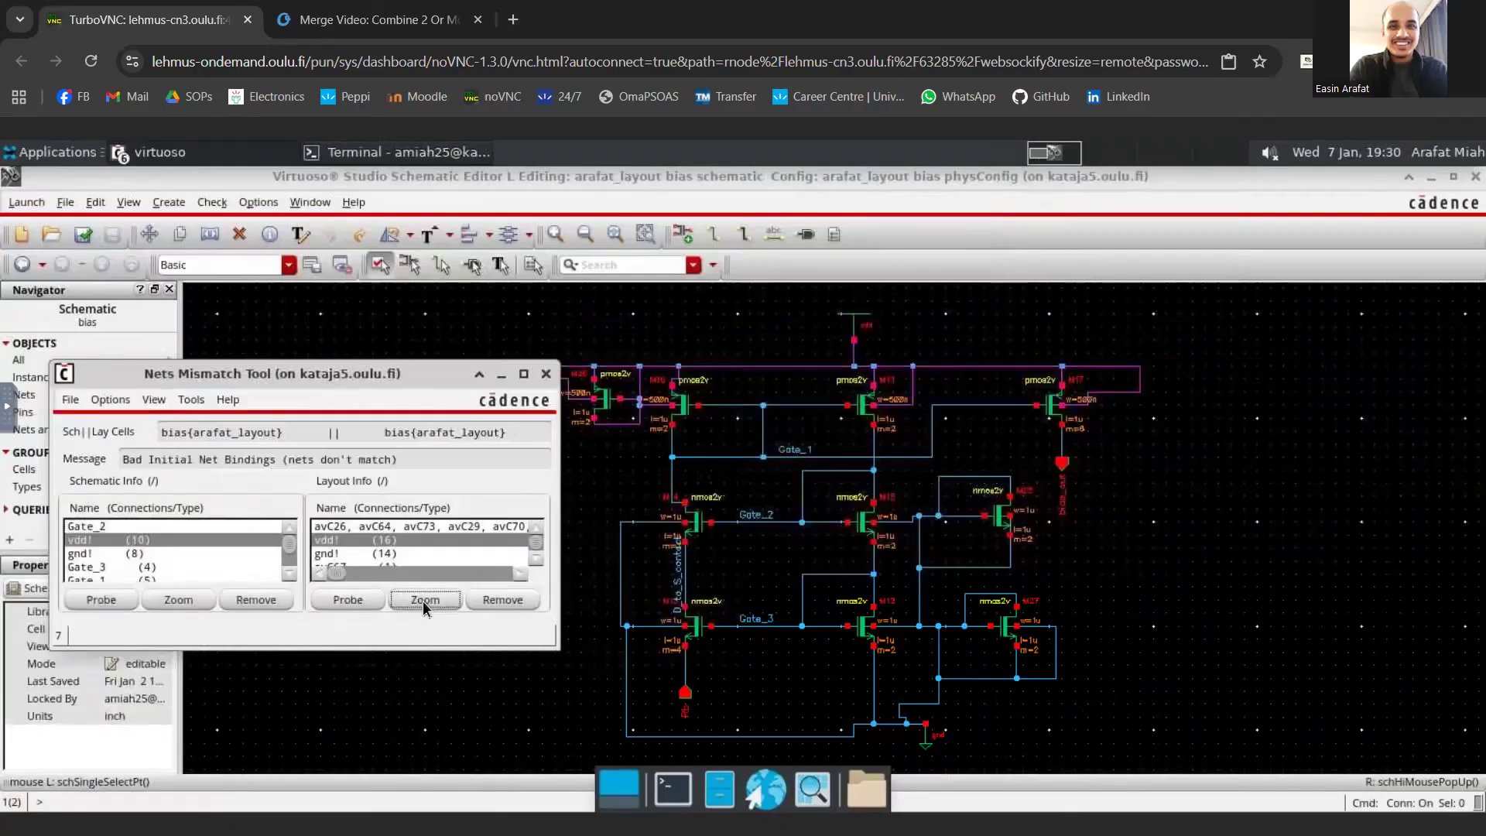
click(364, 600)
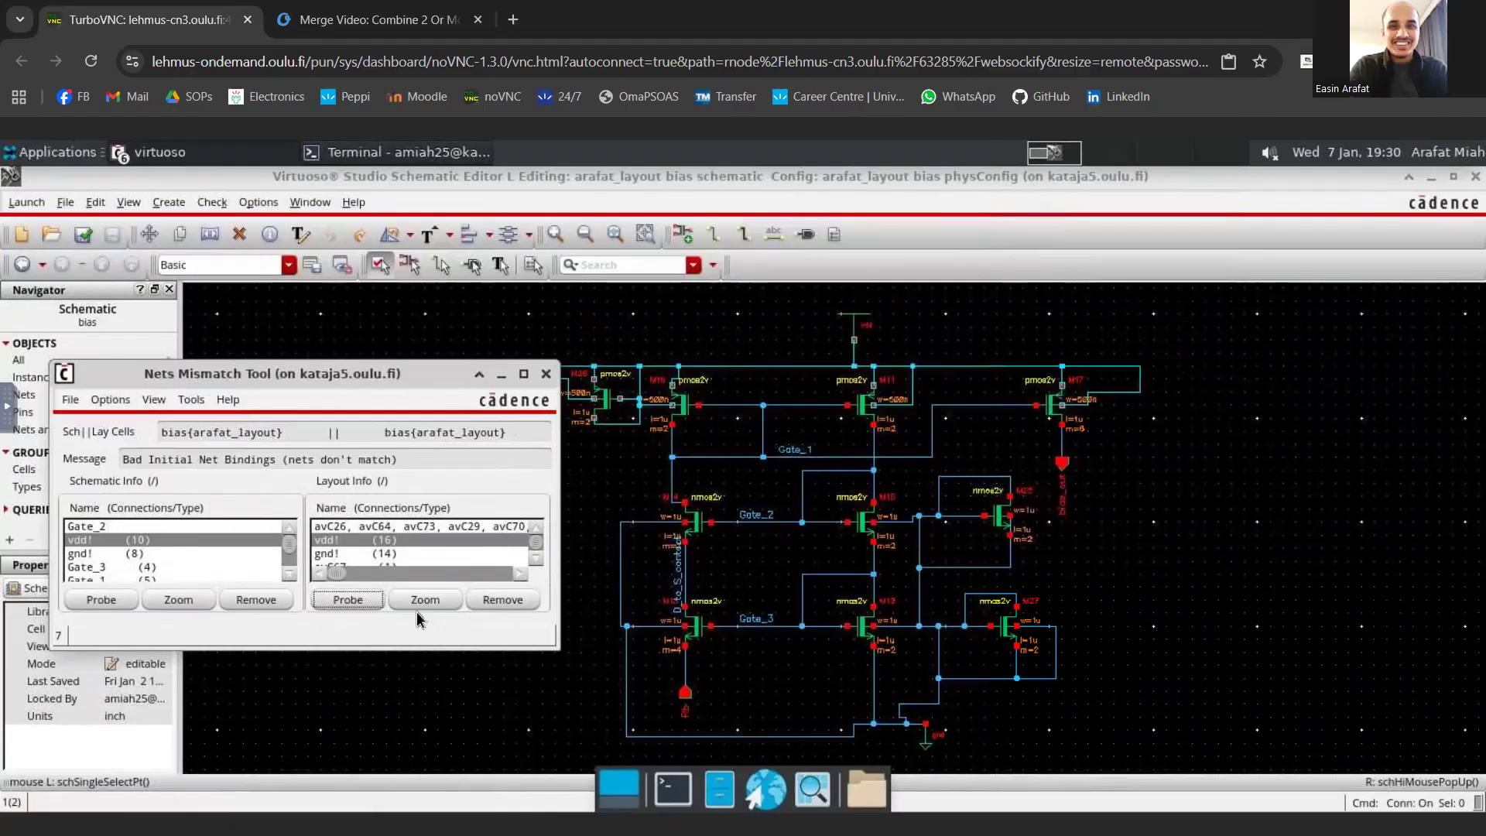
click(264, 152)
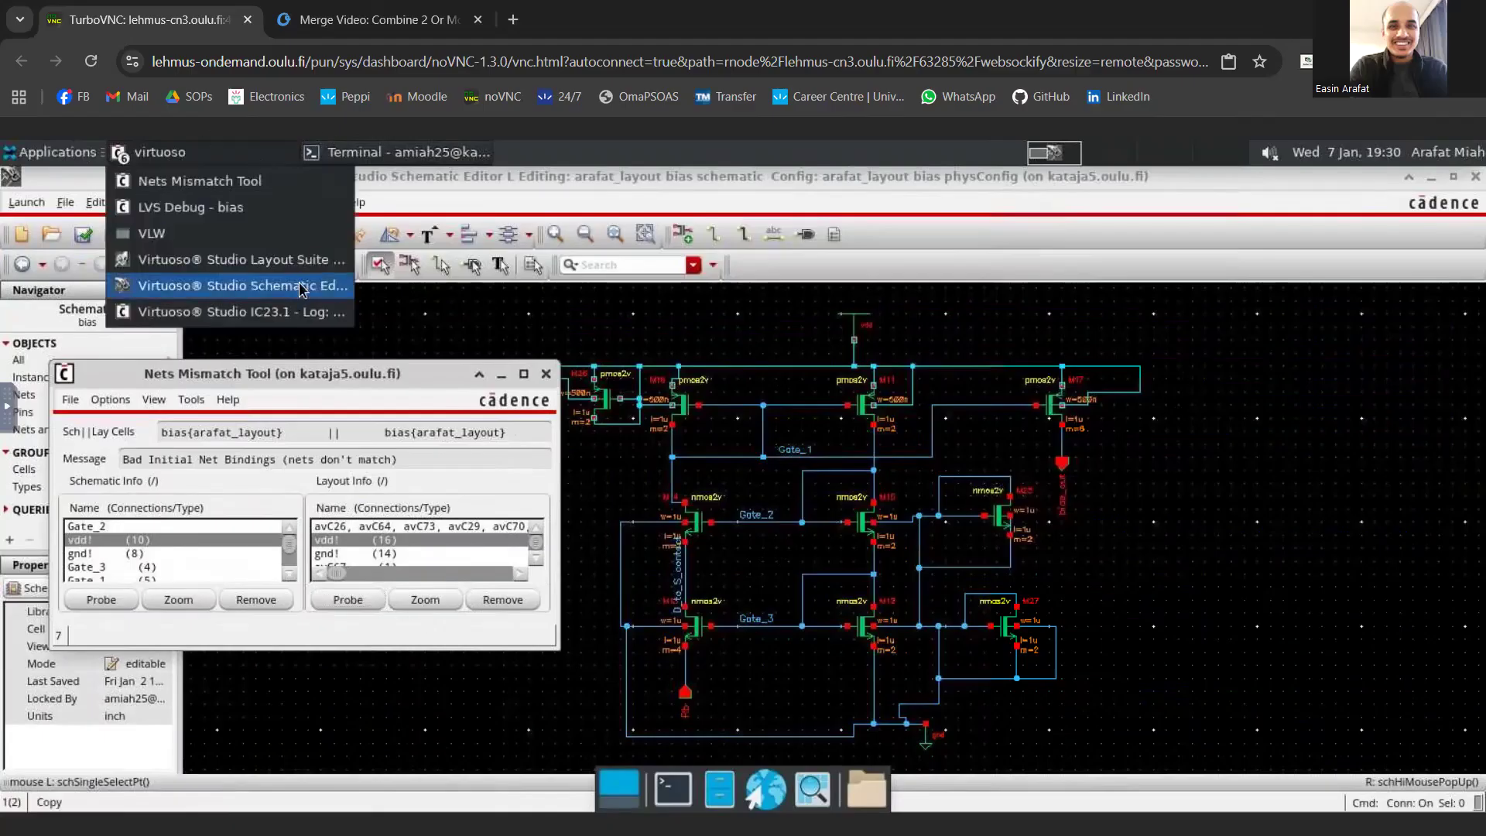
click(301, 264)
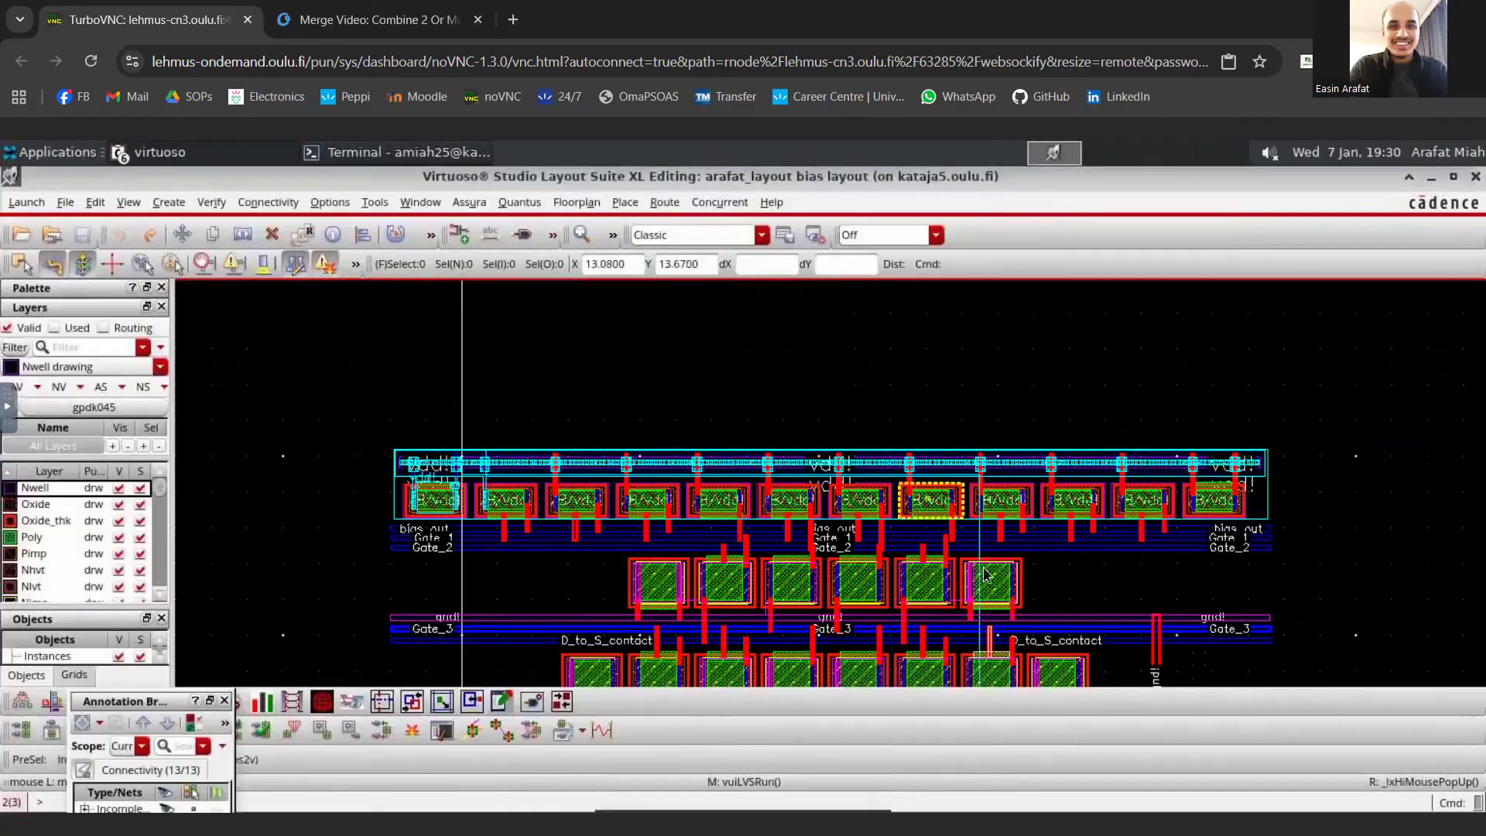
ctrl+scroll(1007, 544, up, 1)
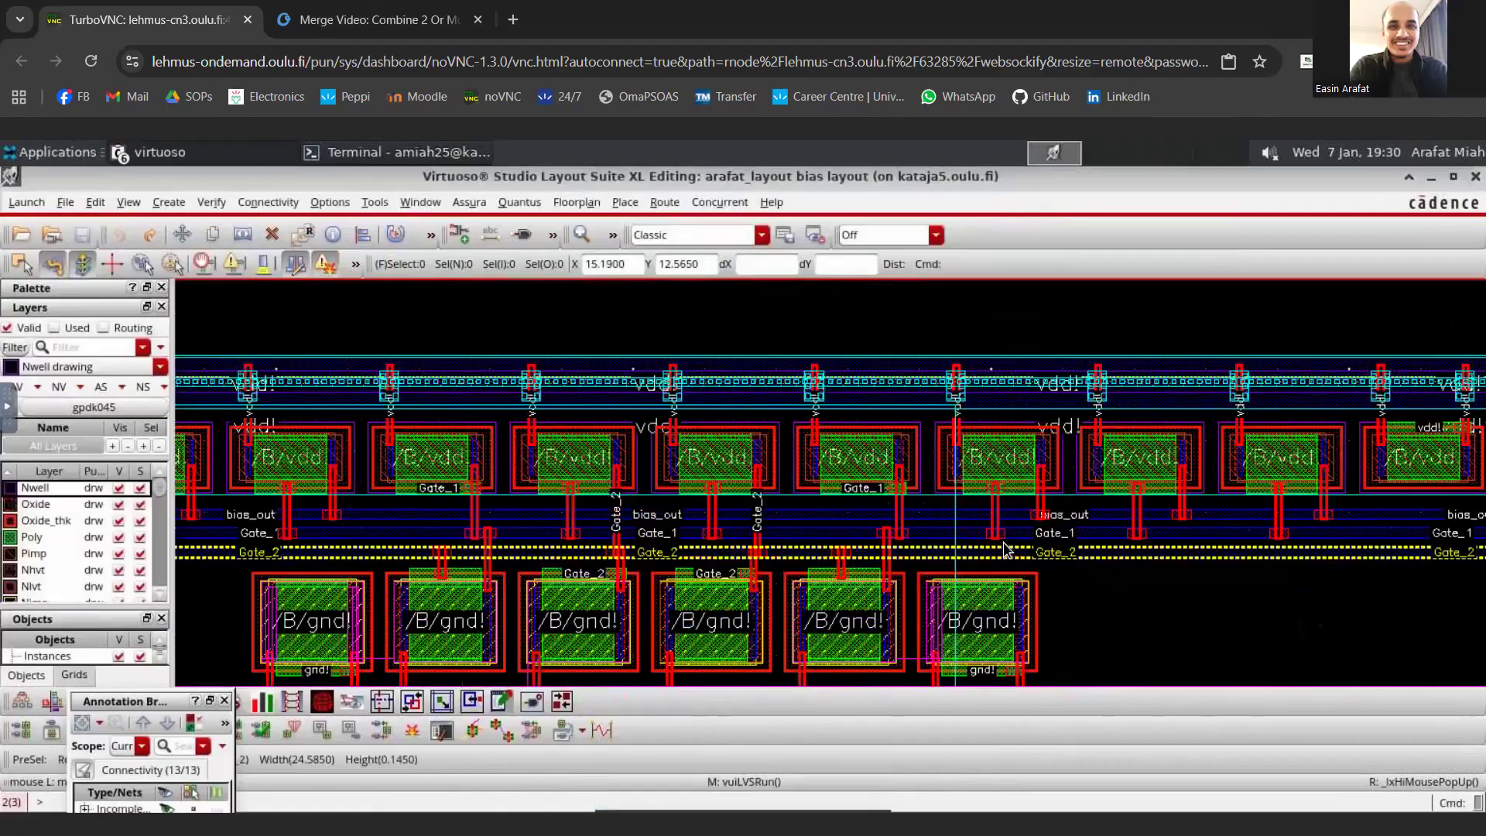
scroll(1028, 571, down, 1)
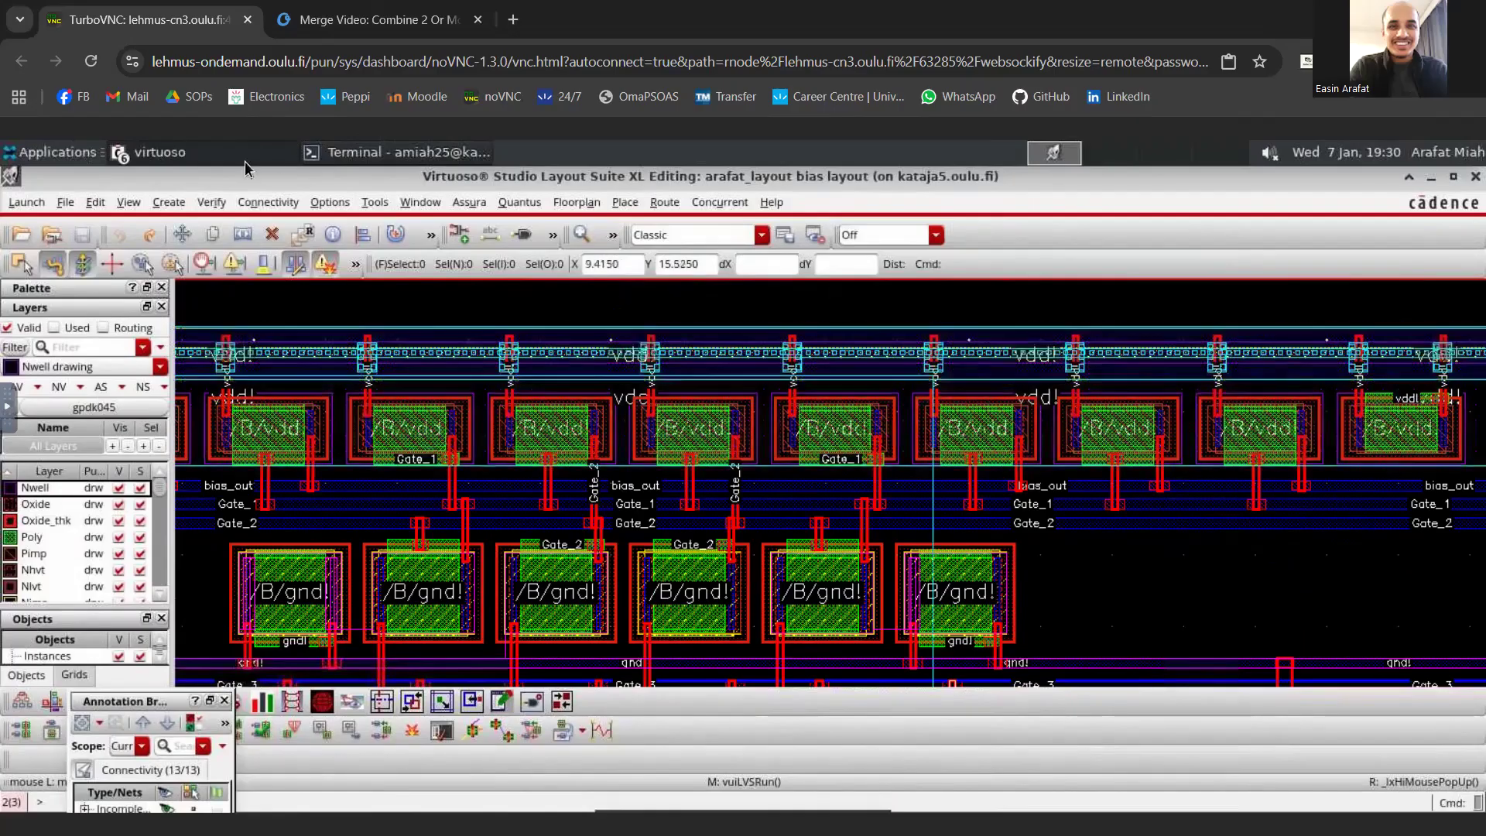
- Bring the LVS Debug and Nets Mismatch Tool windows up over the layout, with the Nets category selected
click(283, 155)
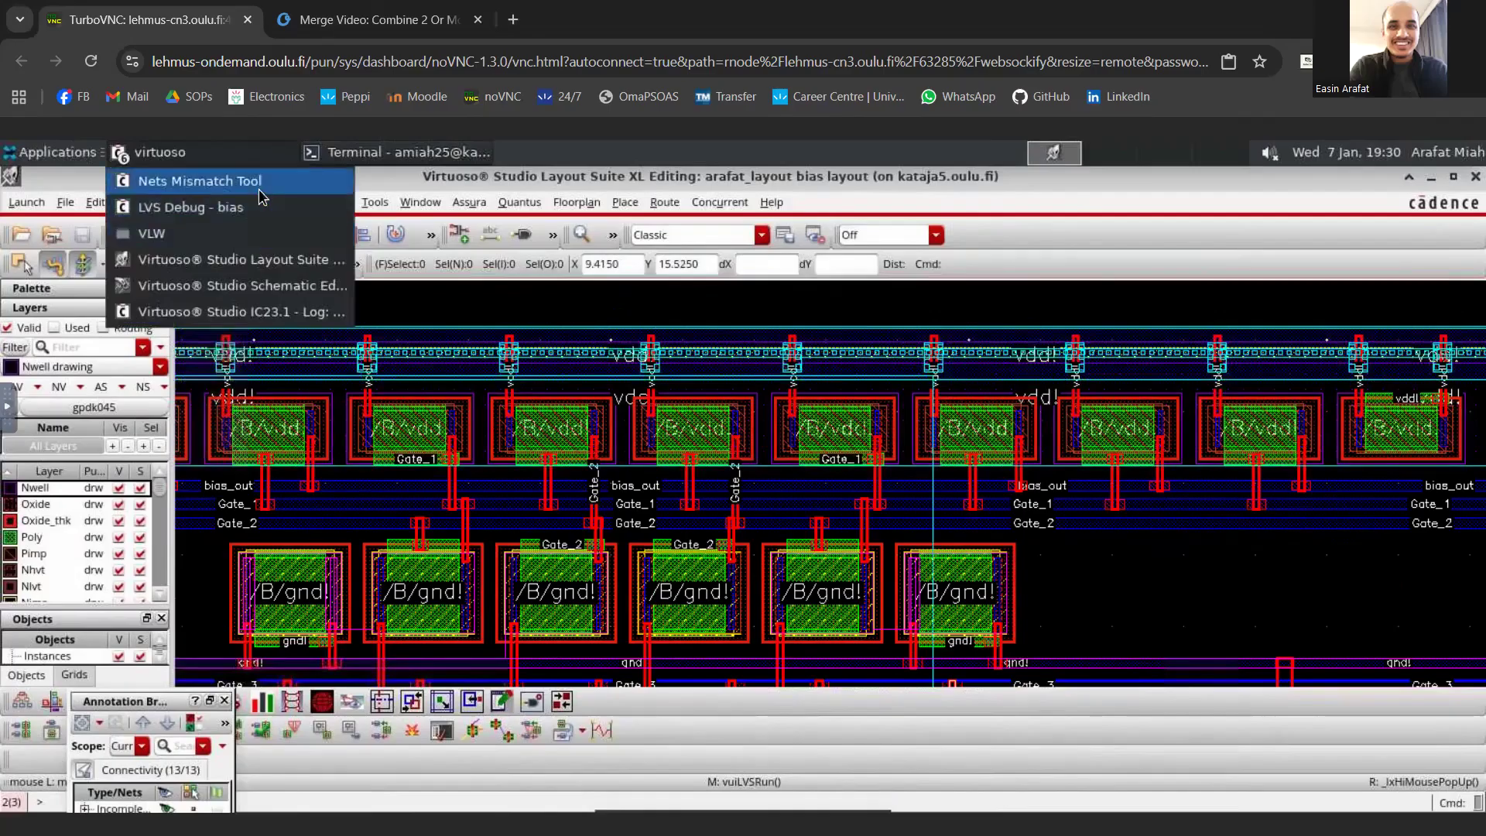
click(261, 215)
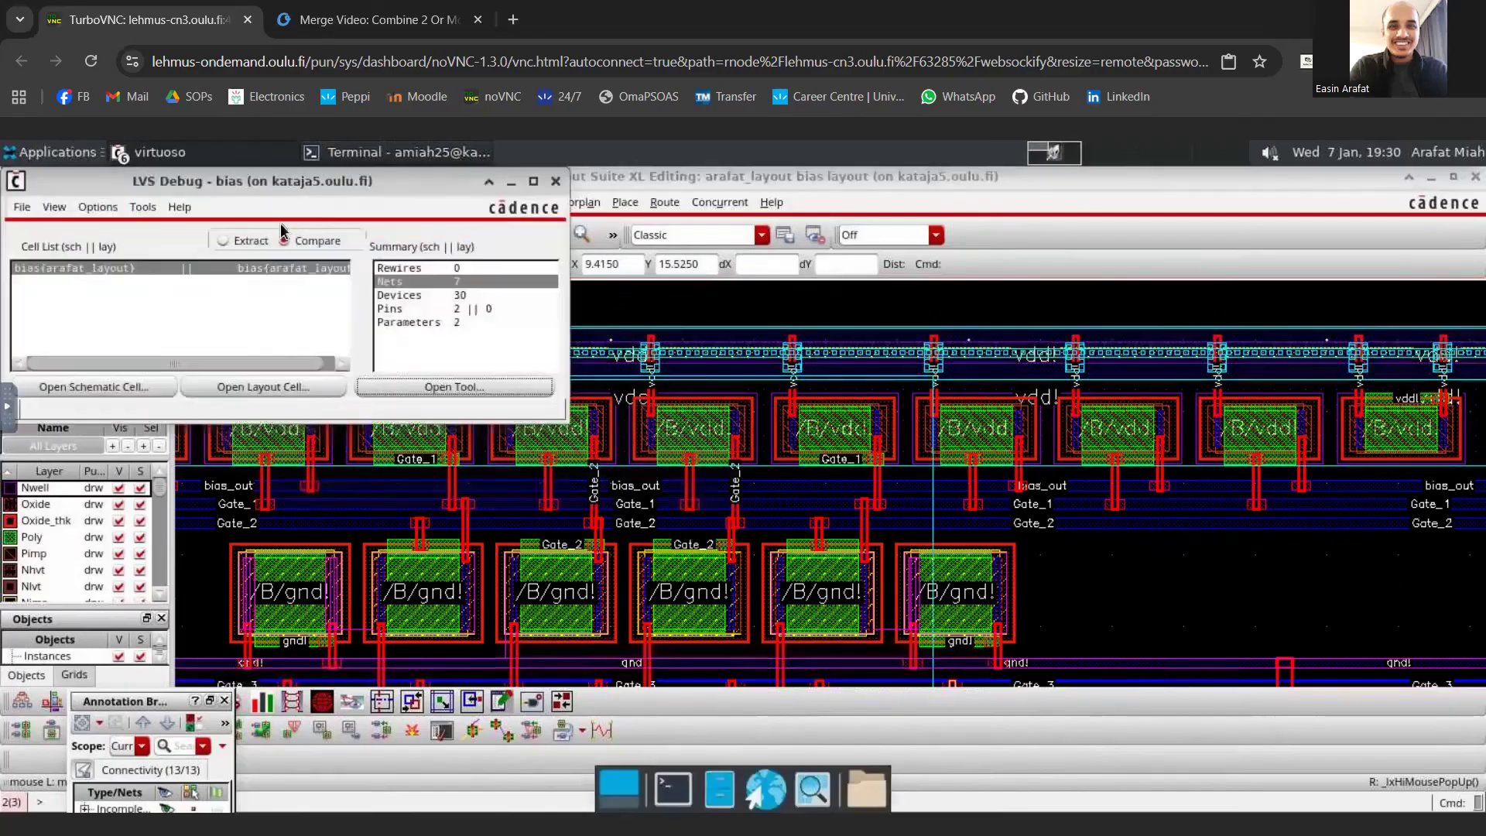
click(439, 295)
click(437, 283)
click(159, 153)
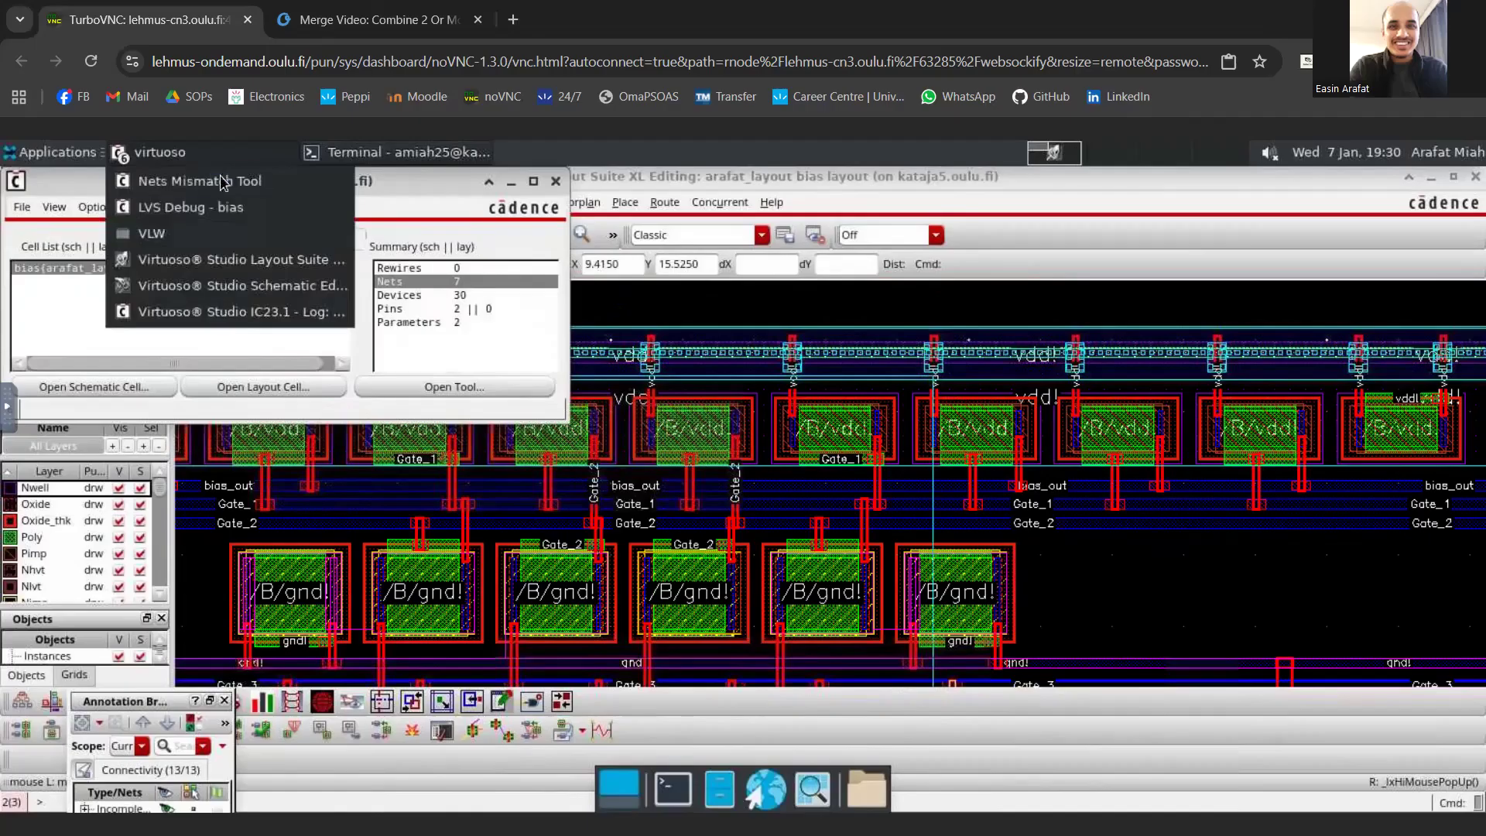
click(194, 175)
drag(411, 378, 500, 274)
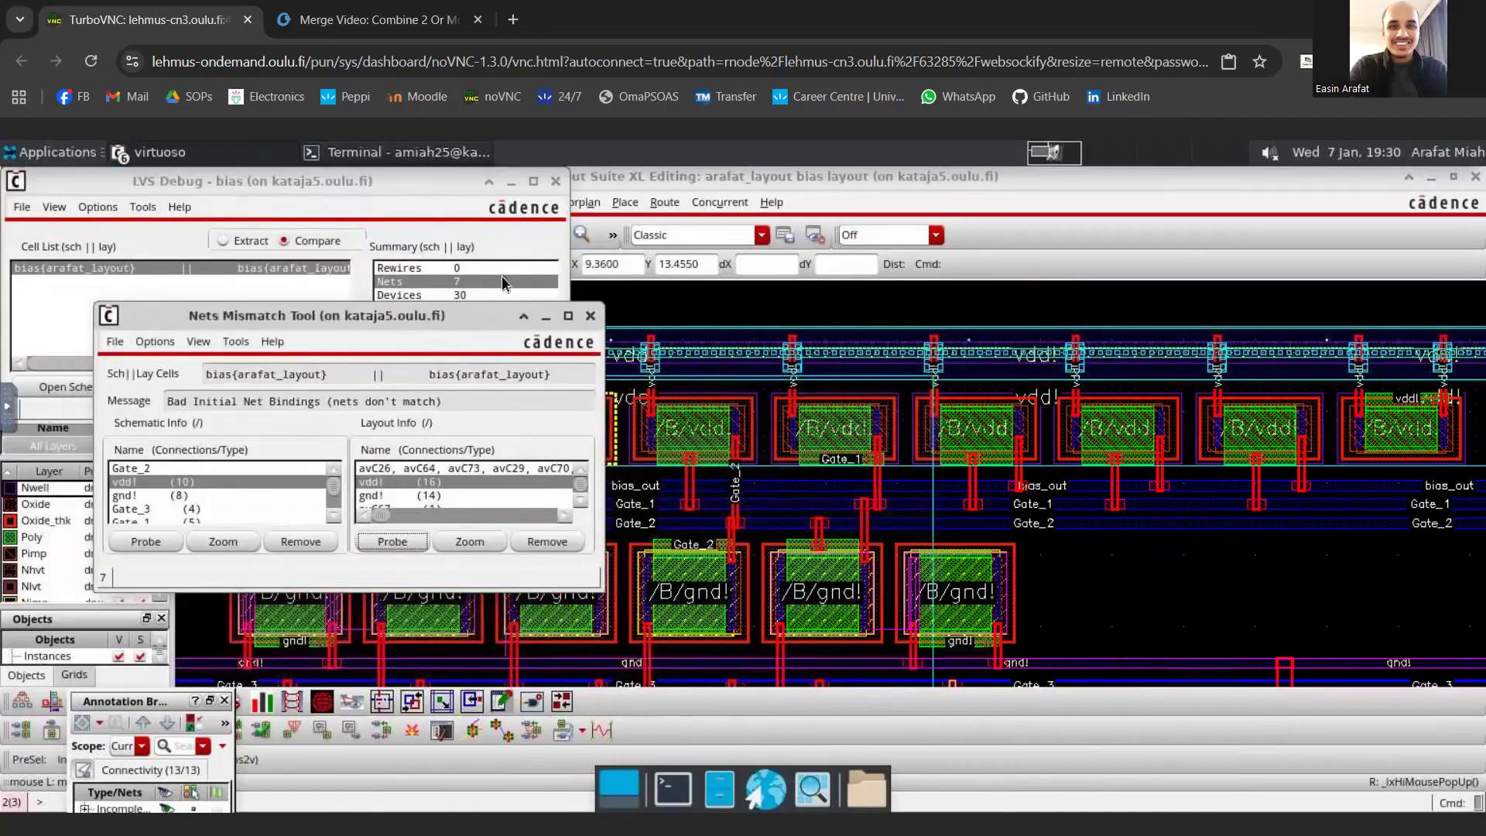
- Review the unmatched layout nets listed against Gate_2 and the schematic net names in the Nets Mismatch Tool
double_click(479, 423)
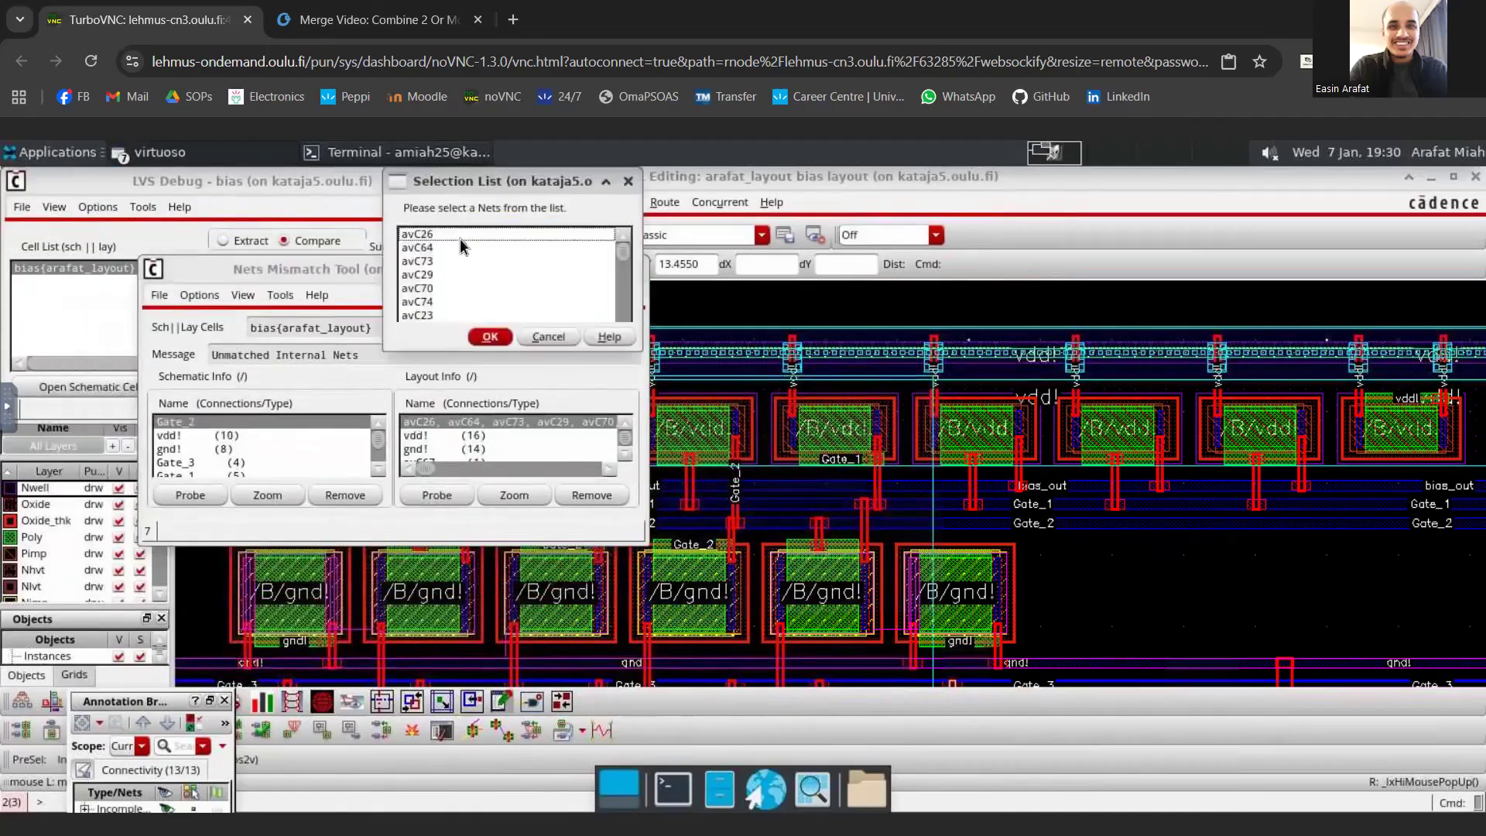
scroll(474, 300, down, 5)
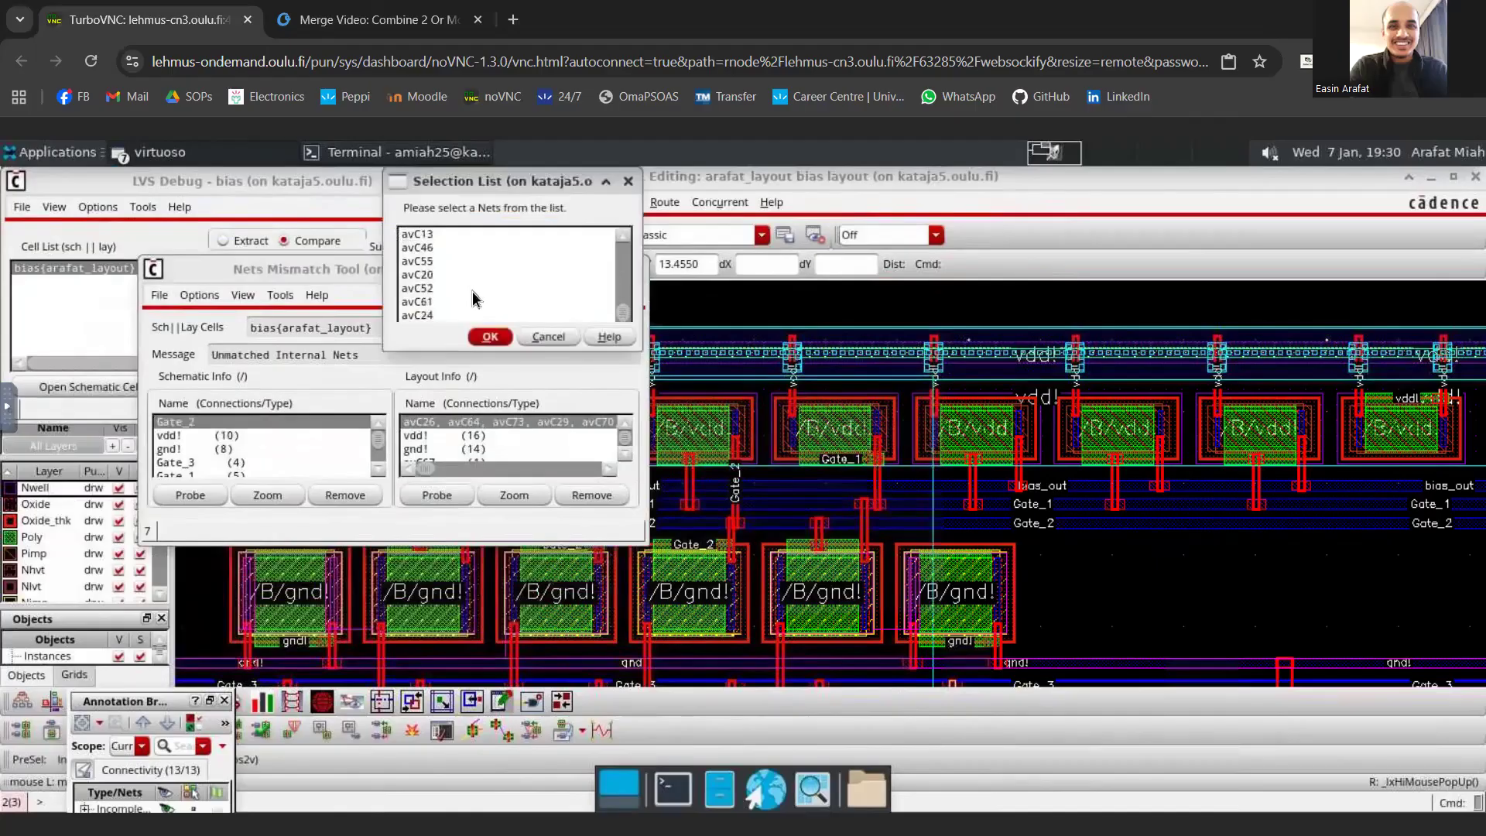
click(628, 181)
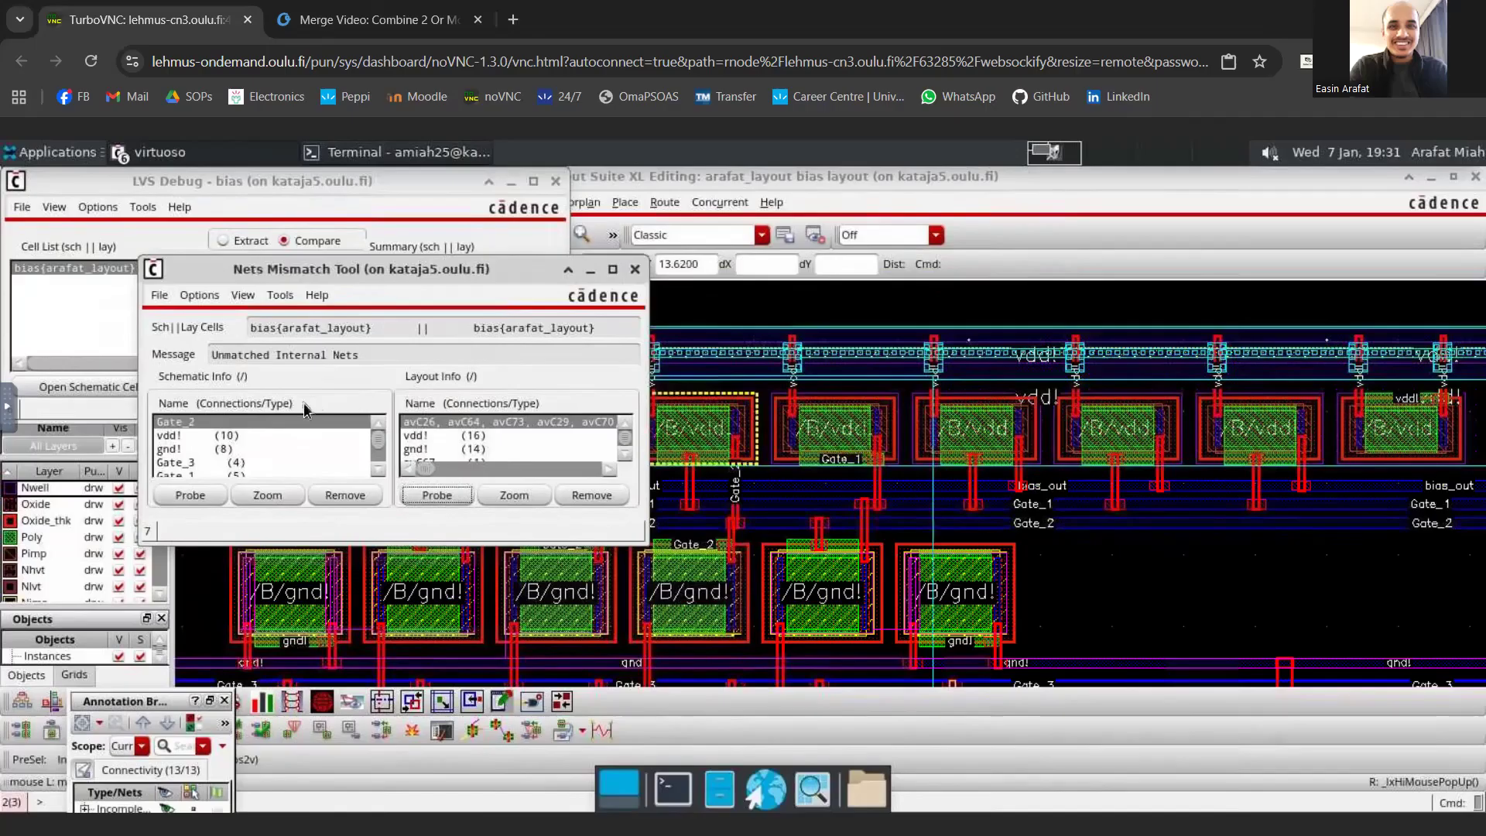
scroll(271, 460, down, 1)
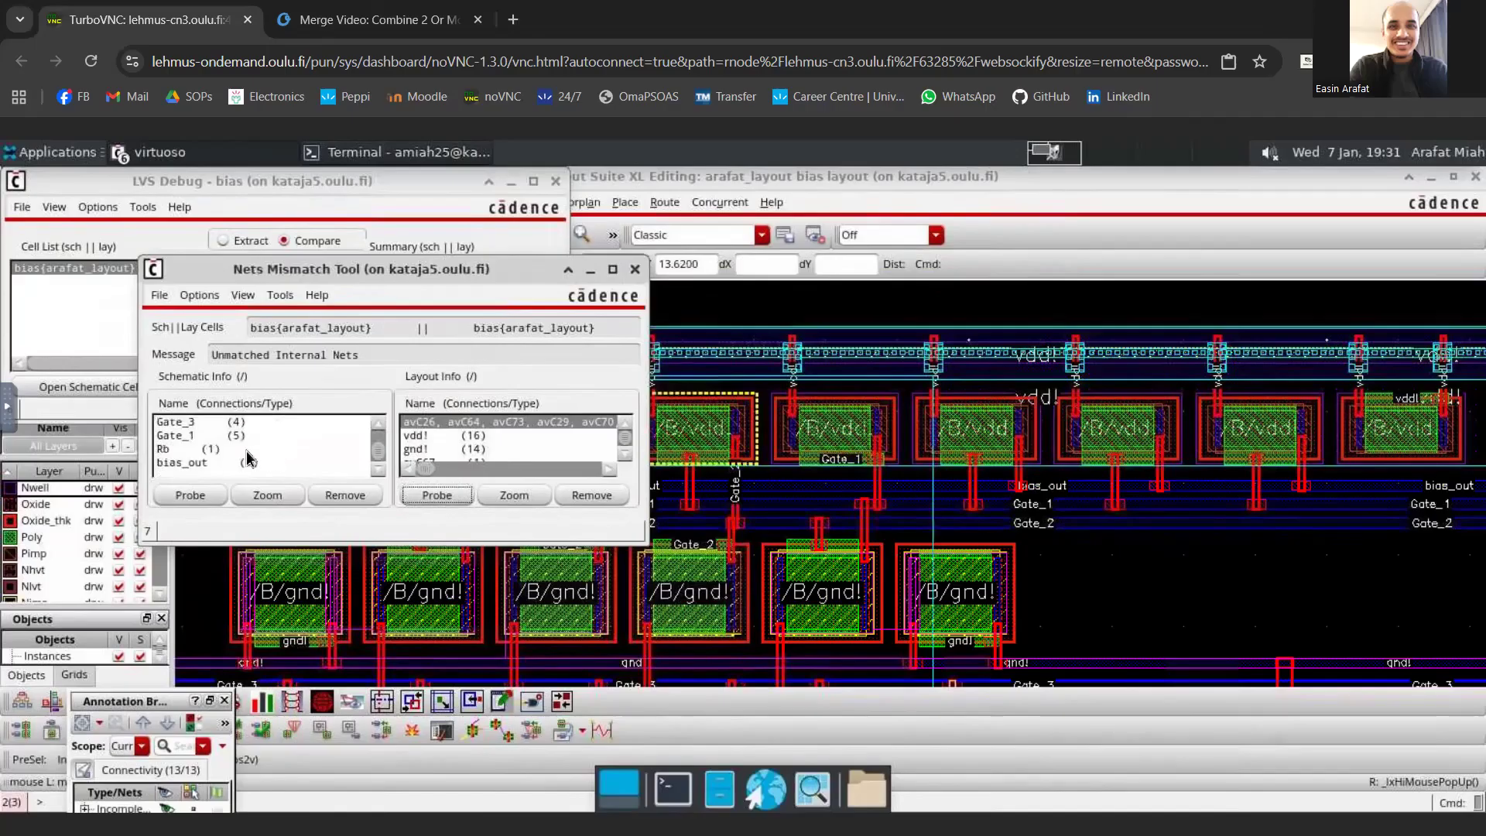
scroll(247, 458, up, 1)
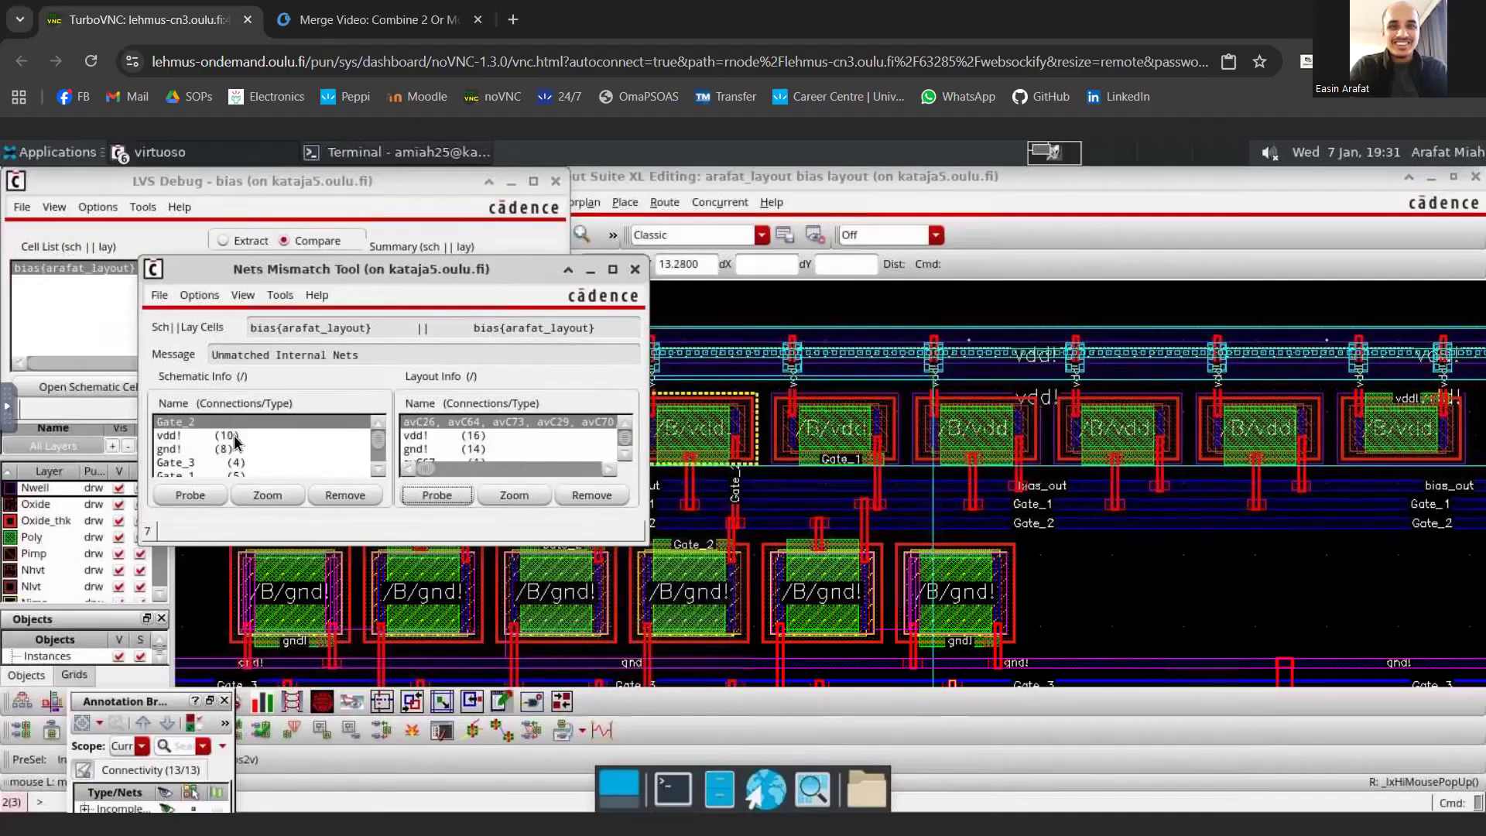
scroll(236, 442, down, 2)
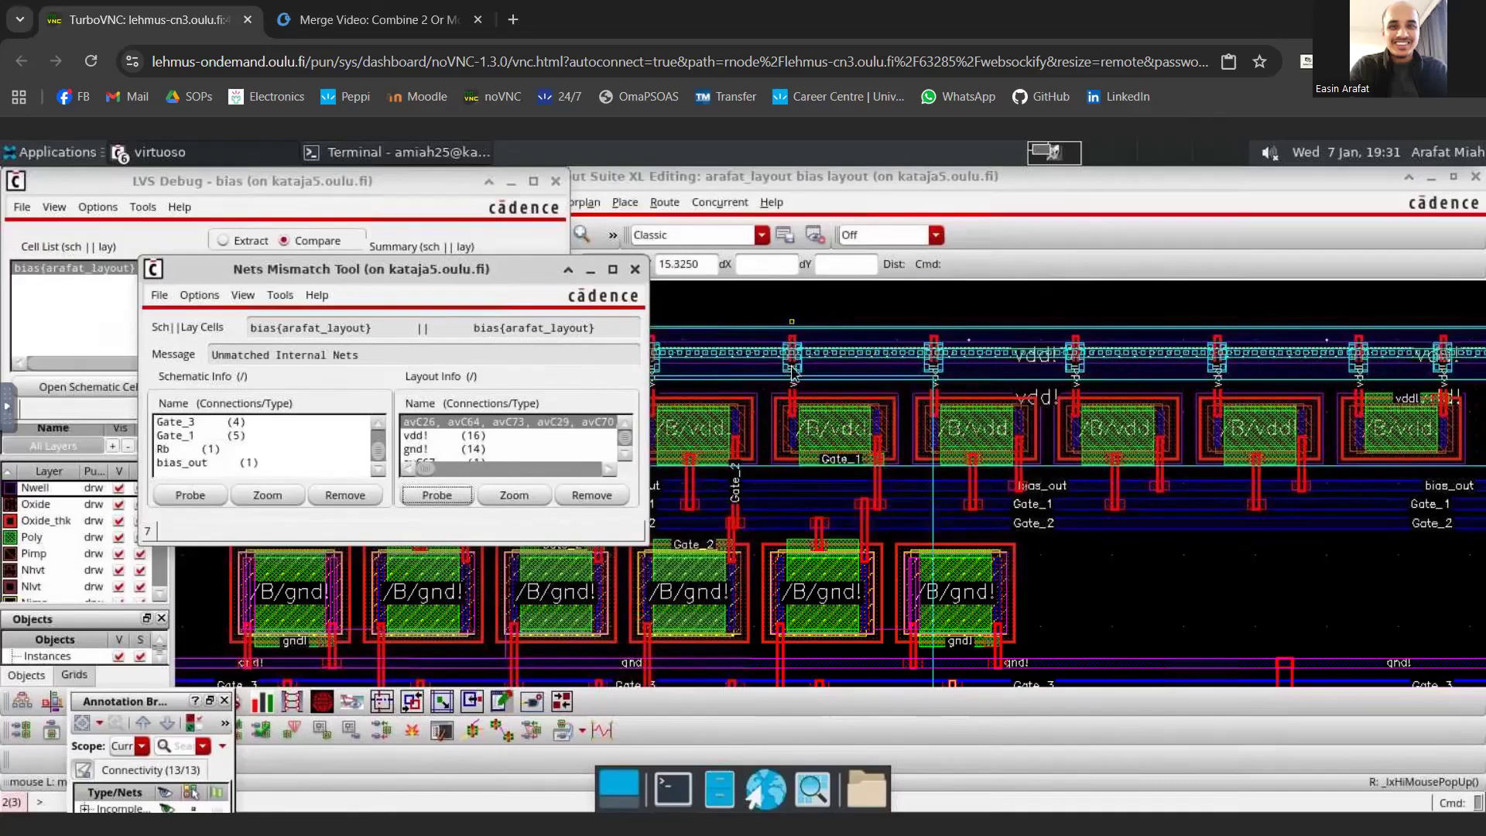
- Switch to the bias schematic and inspect the properties of pmos2v transistors M17 and M11
click(828, 336)
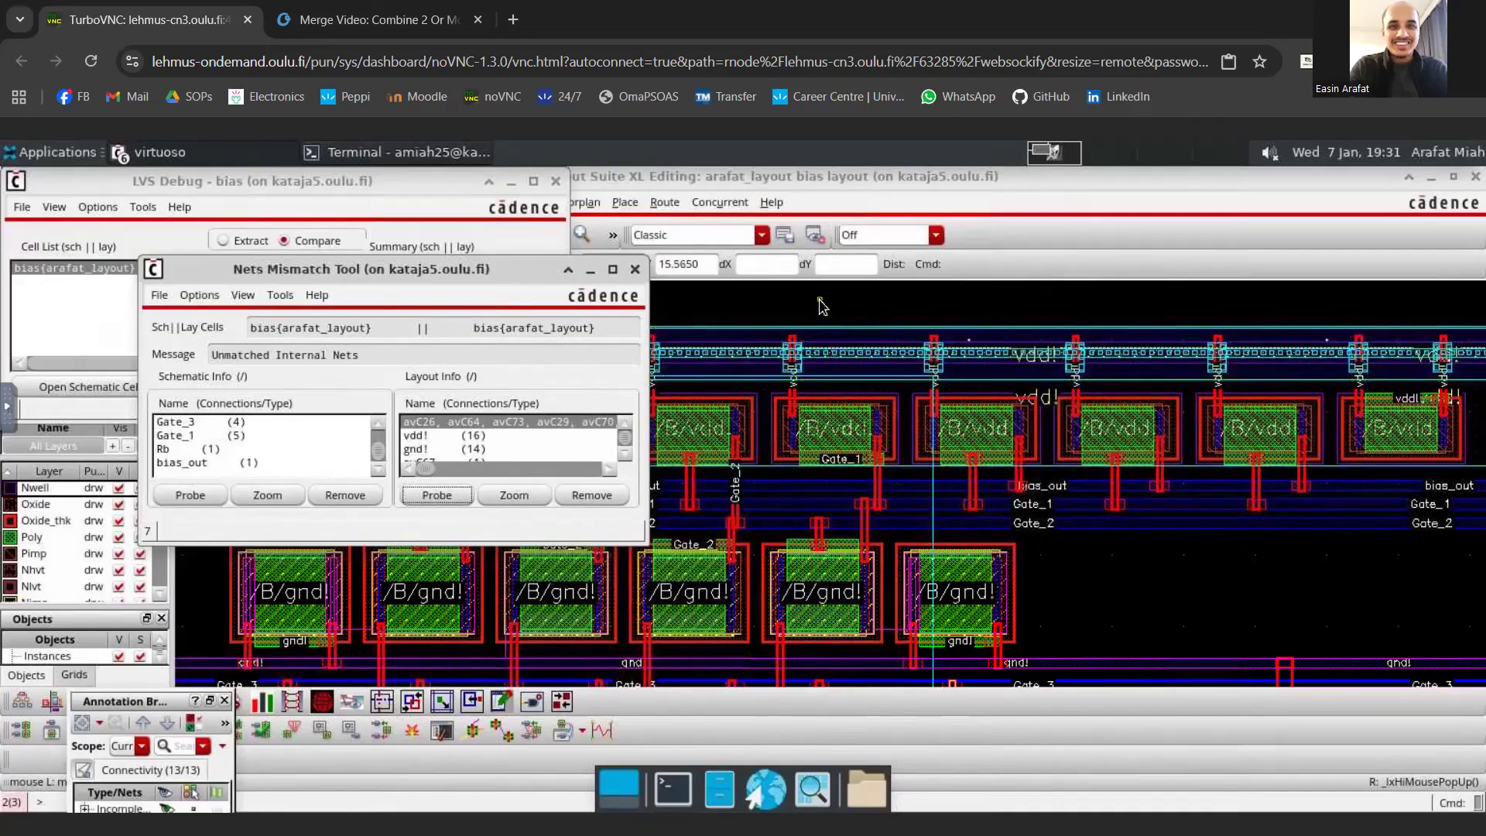
click(812, 318)
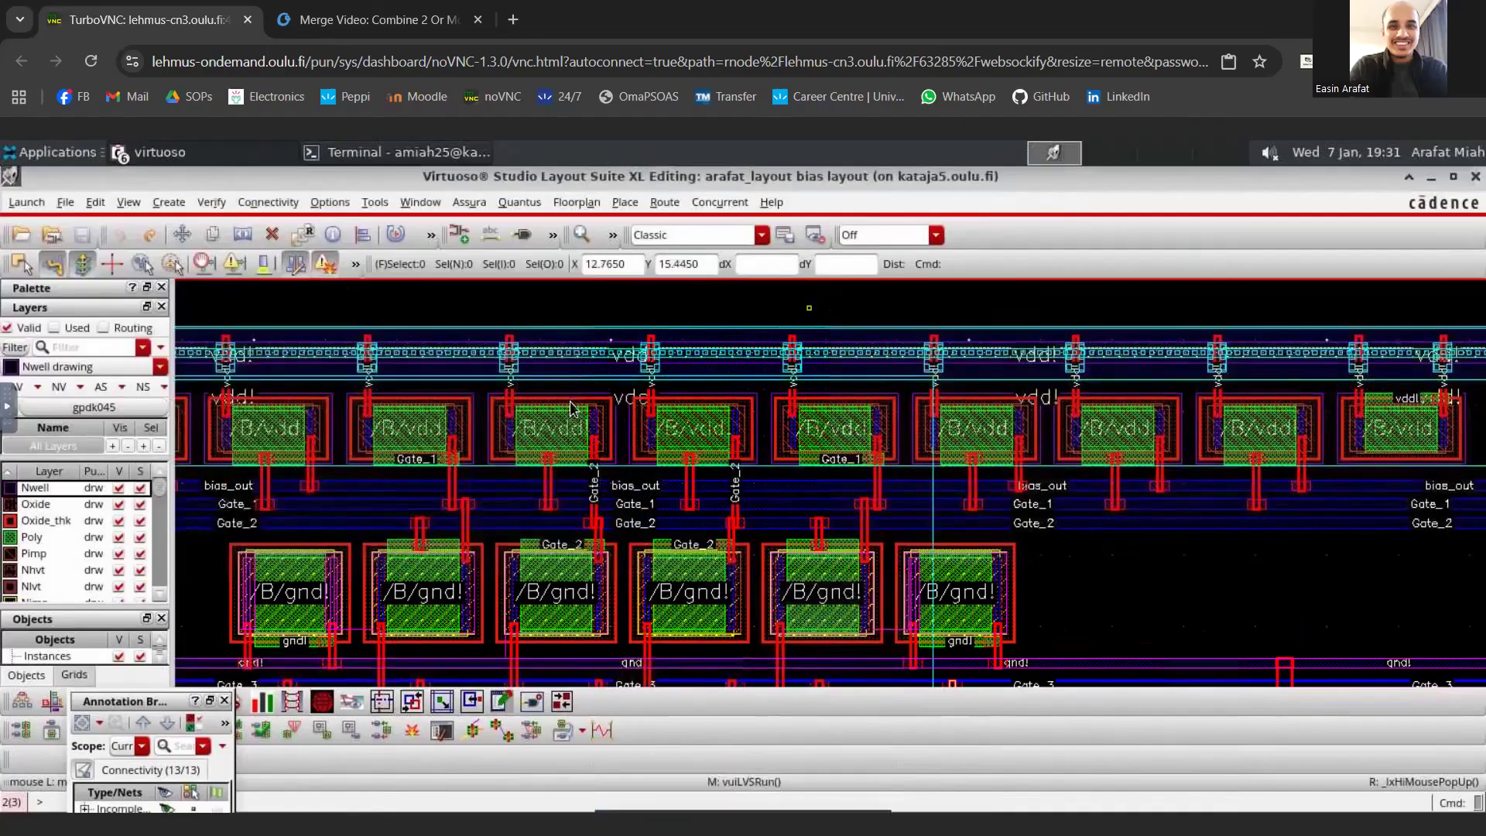
click(155, 152)
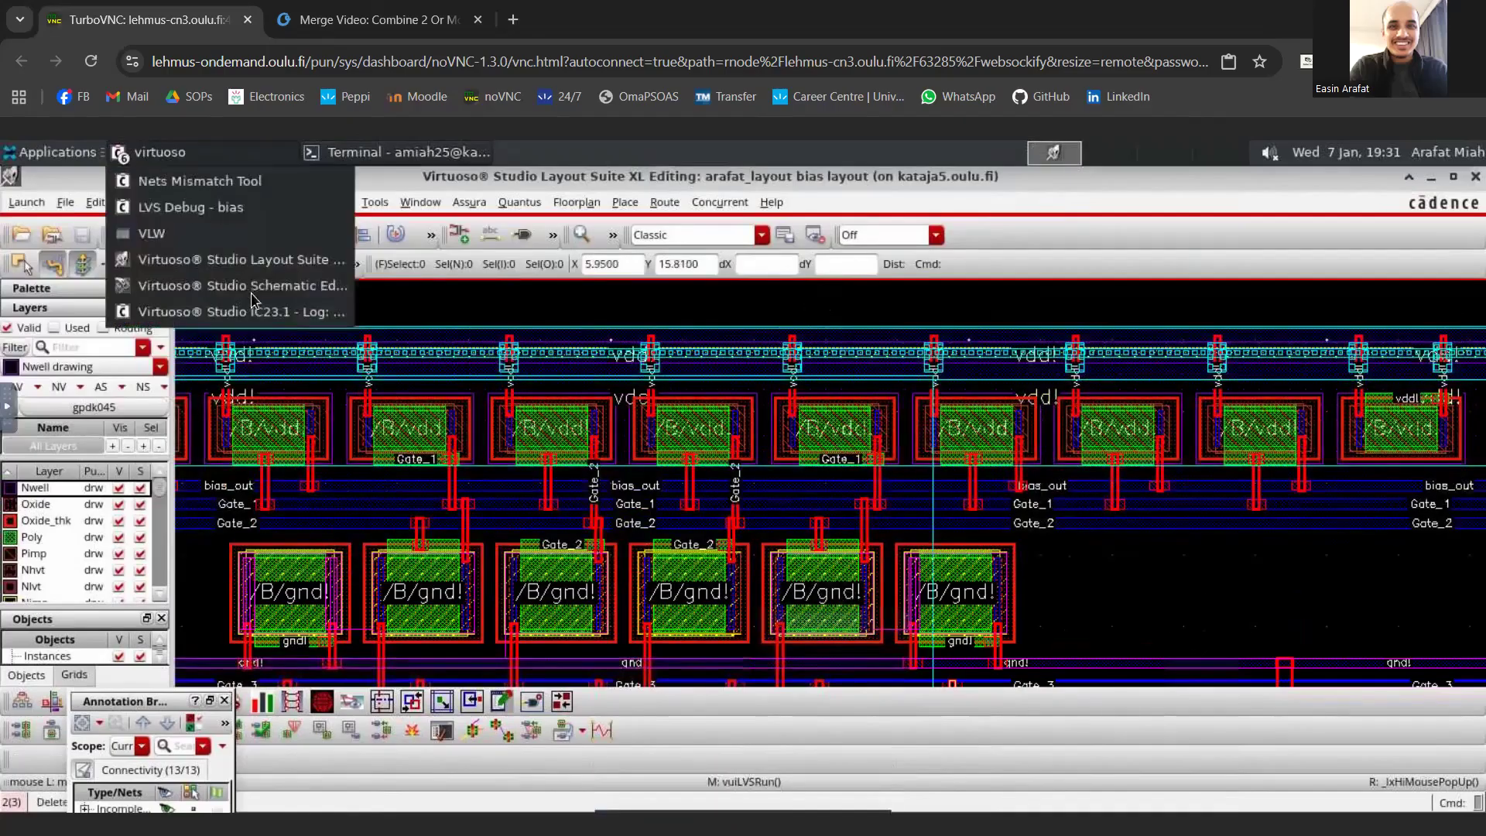
click(242, 286)
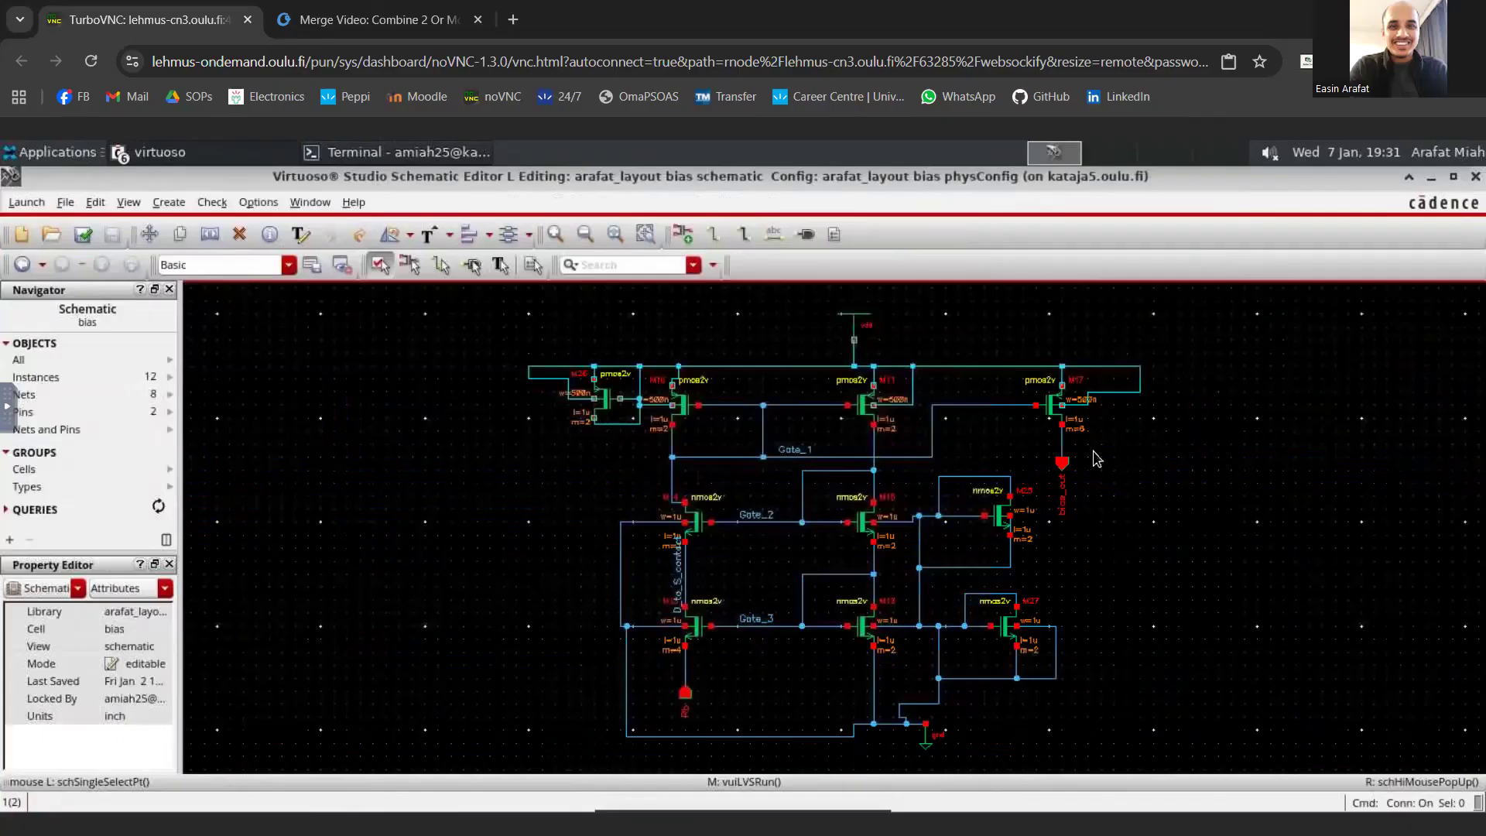
click(1050, 414)
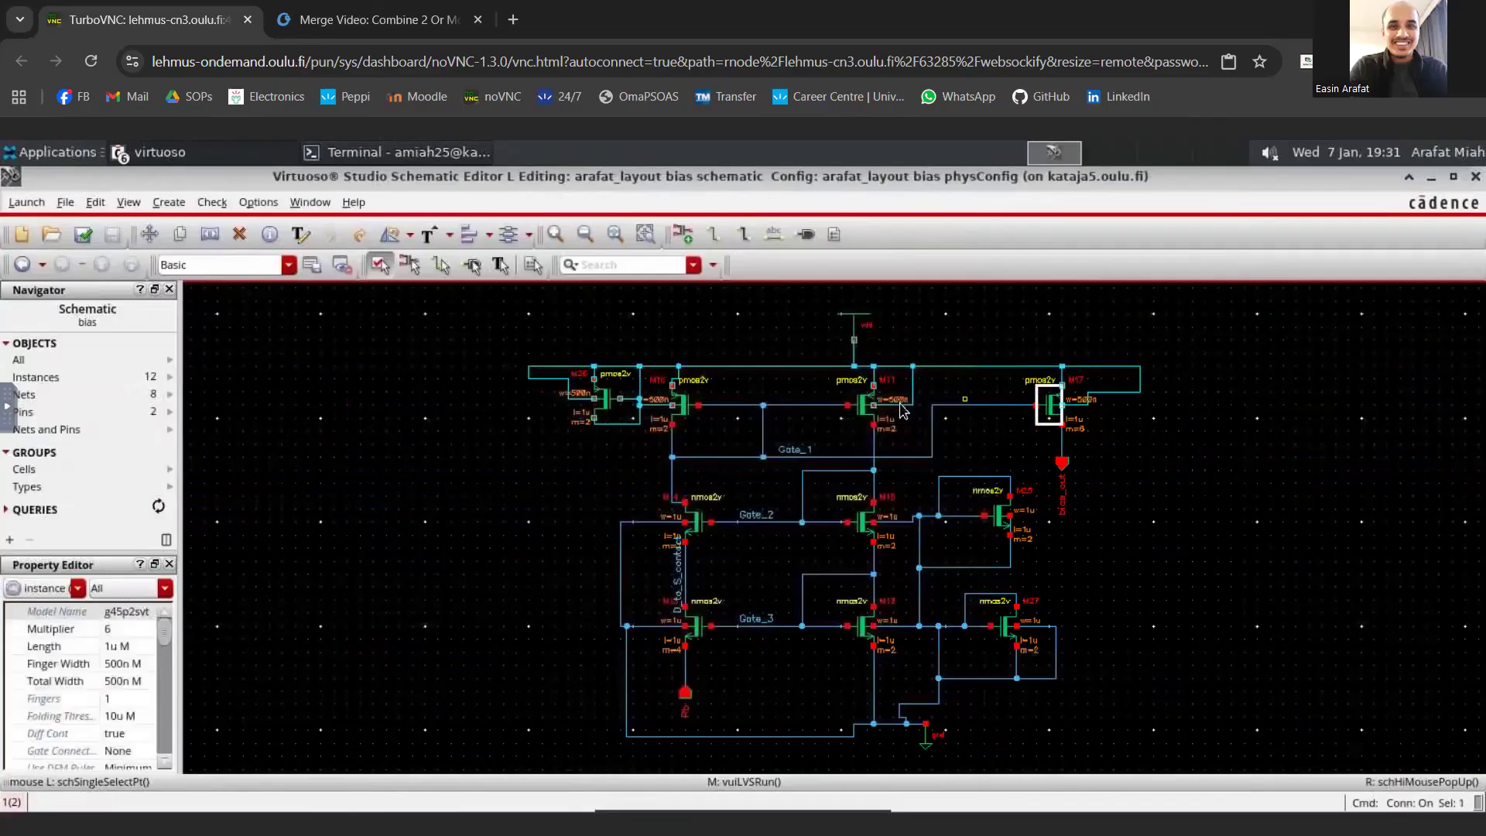
click(861, 403)
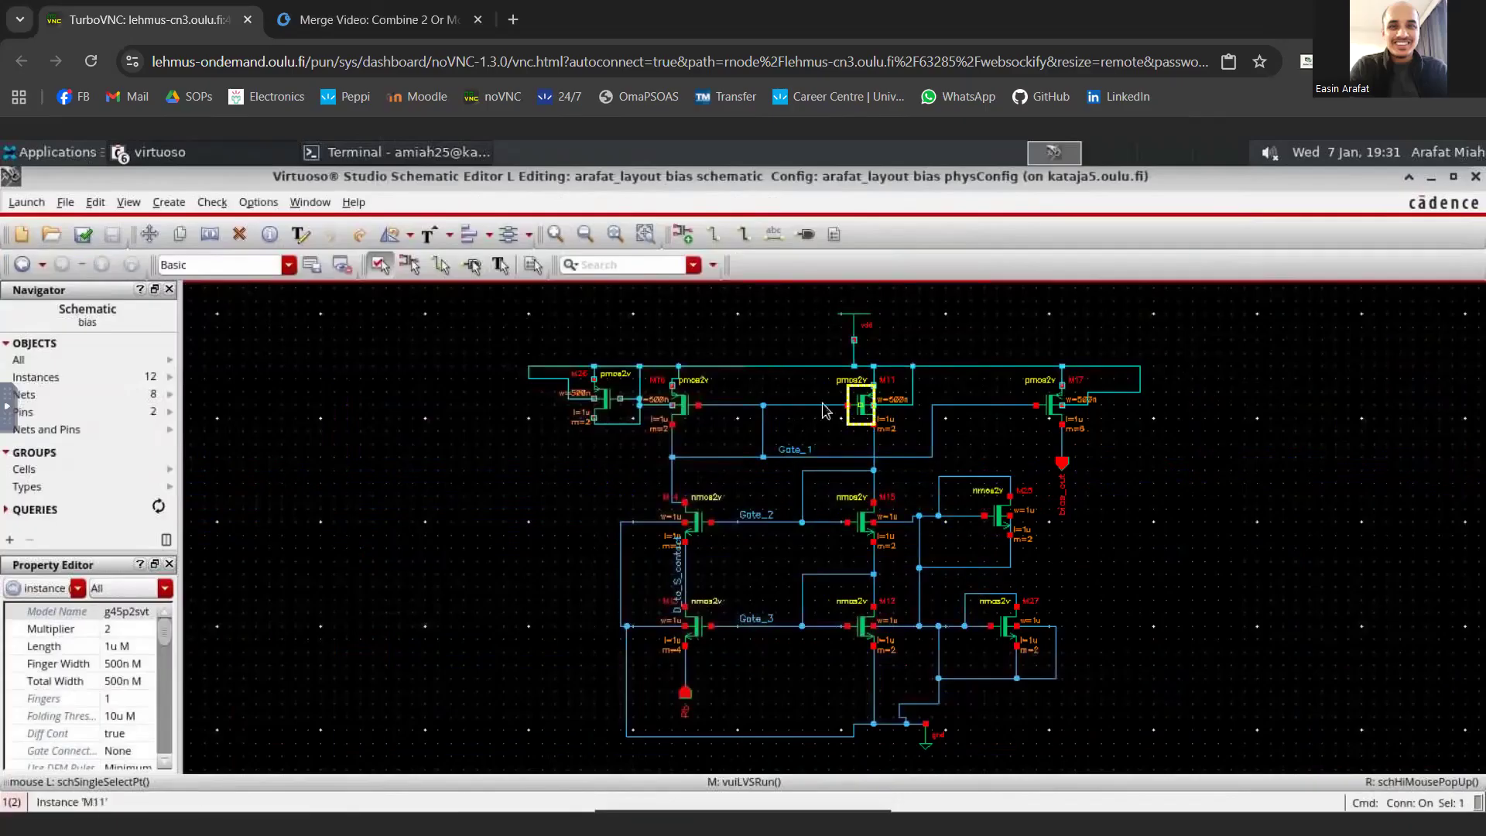
- Switch to the bias layout and examine the vertical straps joining the PMOS and NMOS rows to the bias_out, Gate_1 and Gate_2 rails
click(243, 153)
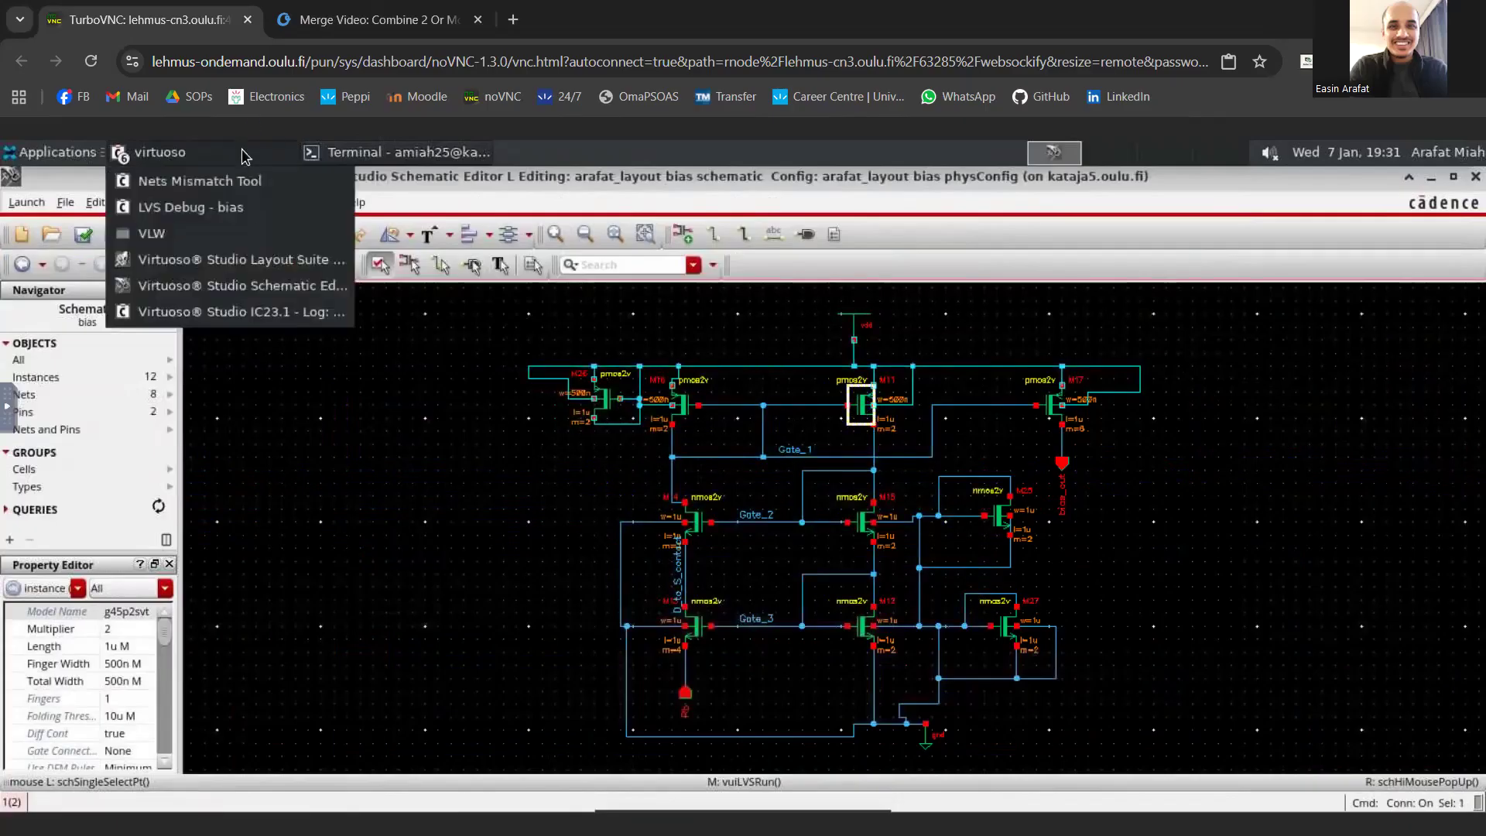
click(240, 259)
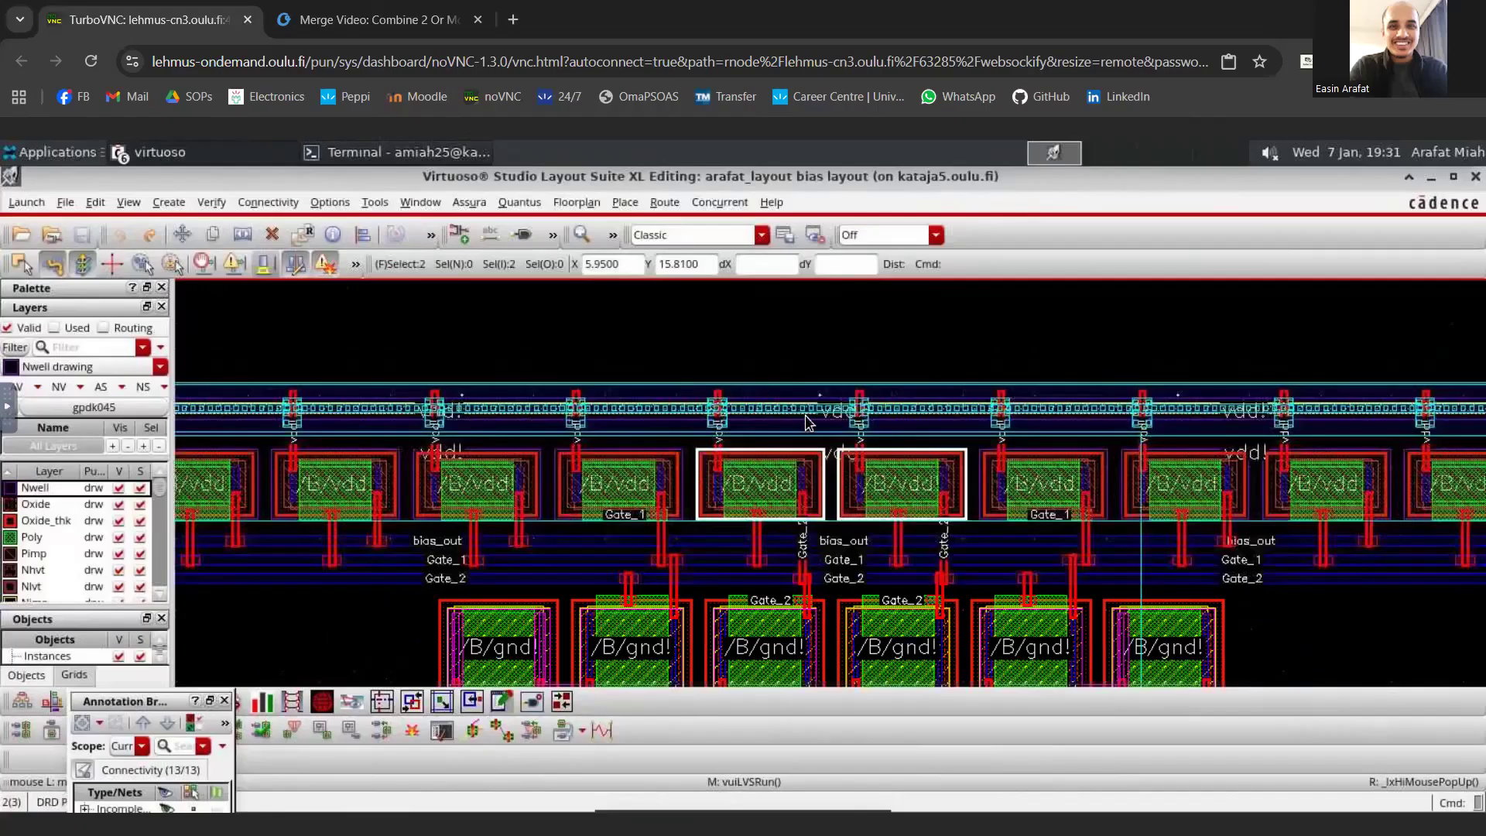
scroll(808, 422, down, 2)
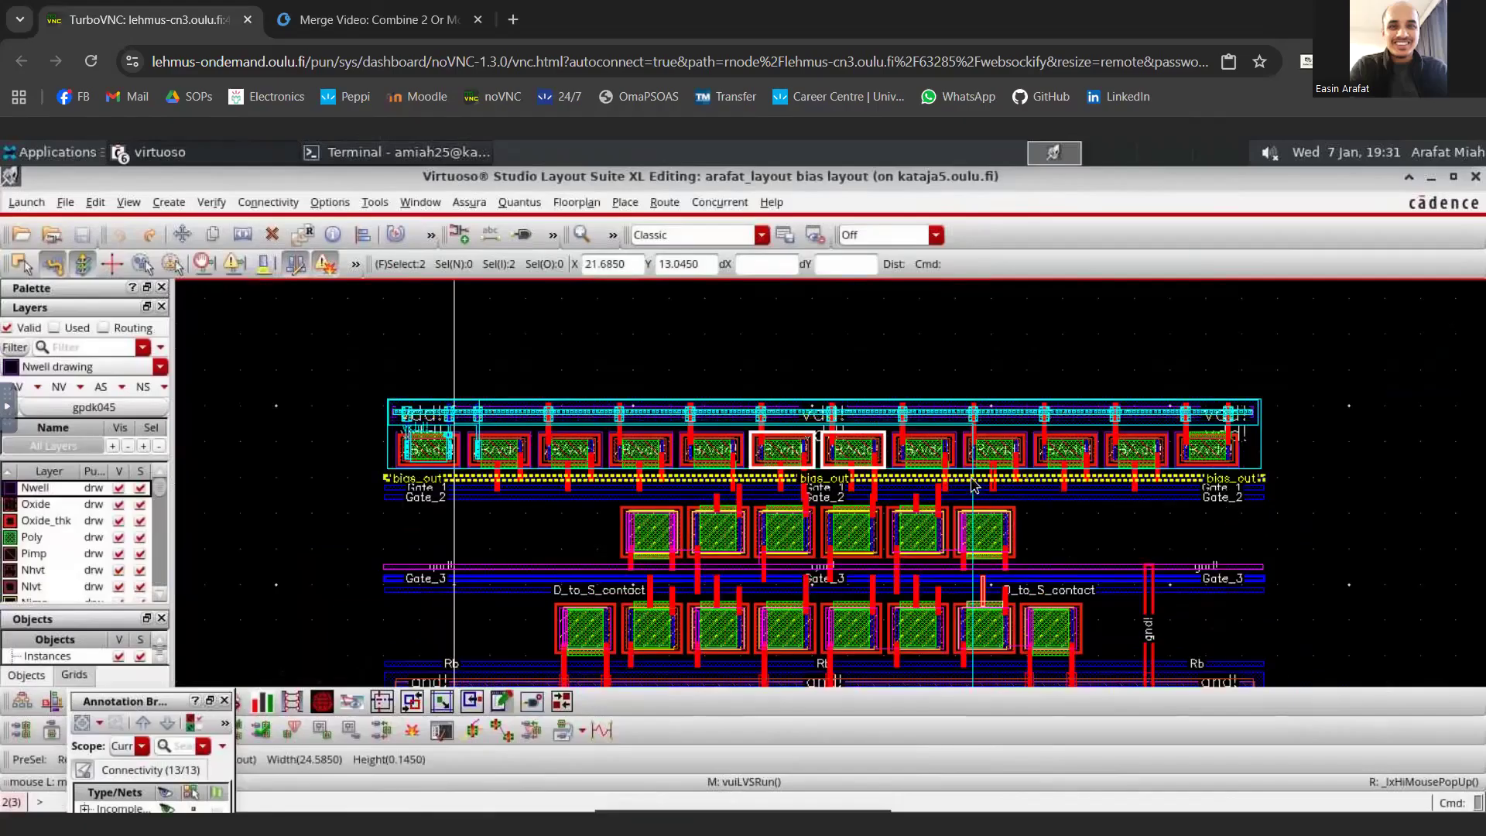
scroll(958, 425, up, 3)
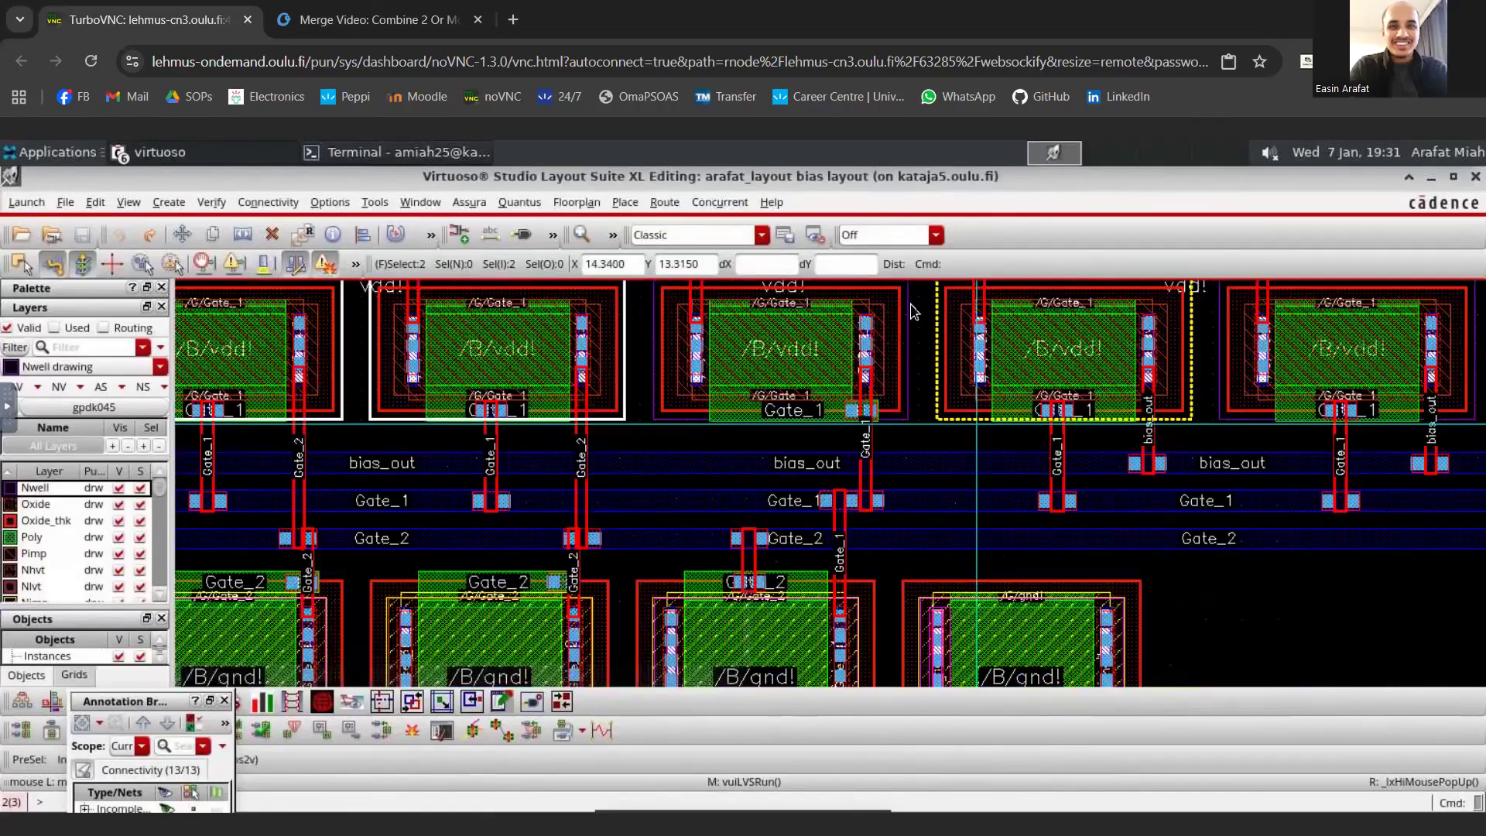
scroll(921, 445, down, 2)
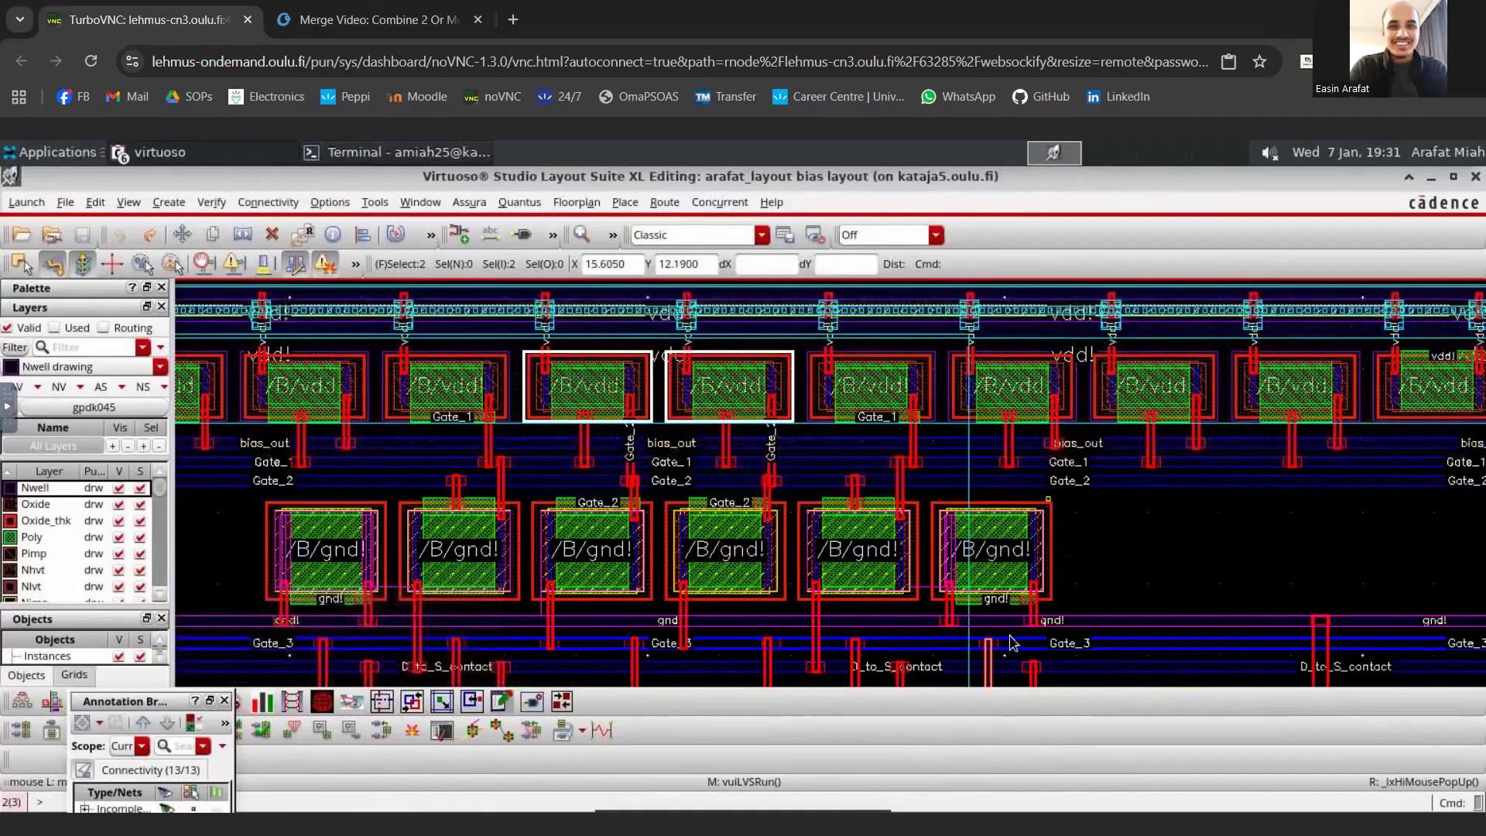
scroll(735, 499, up, 2)
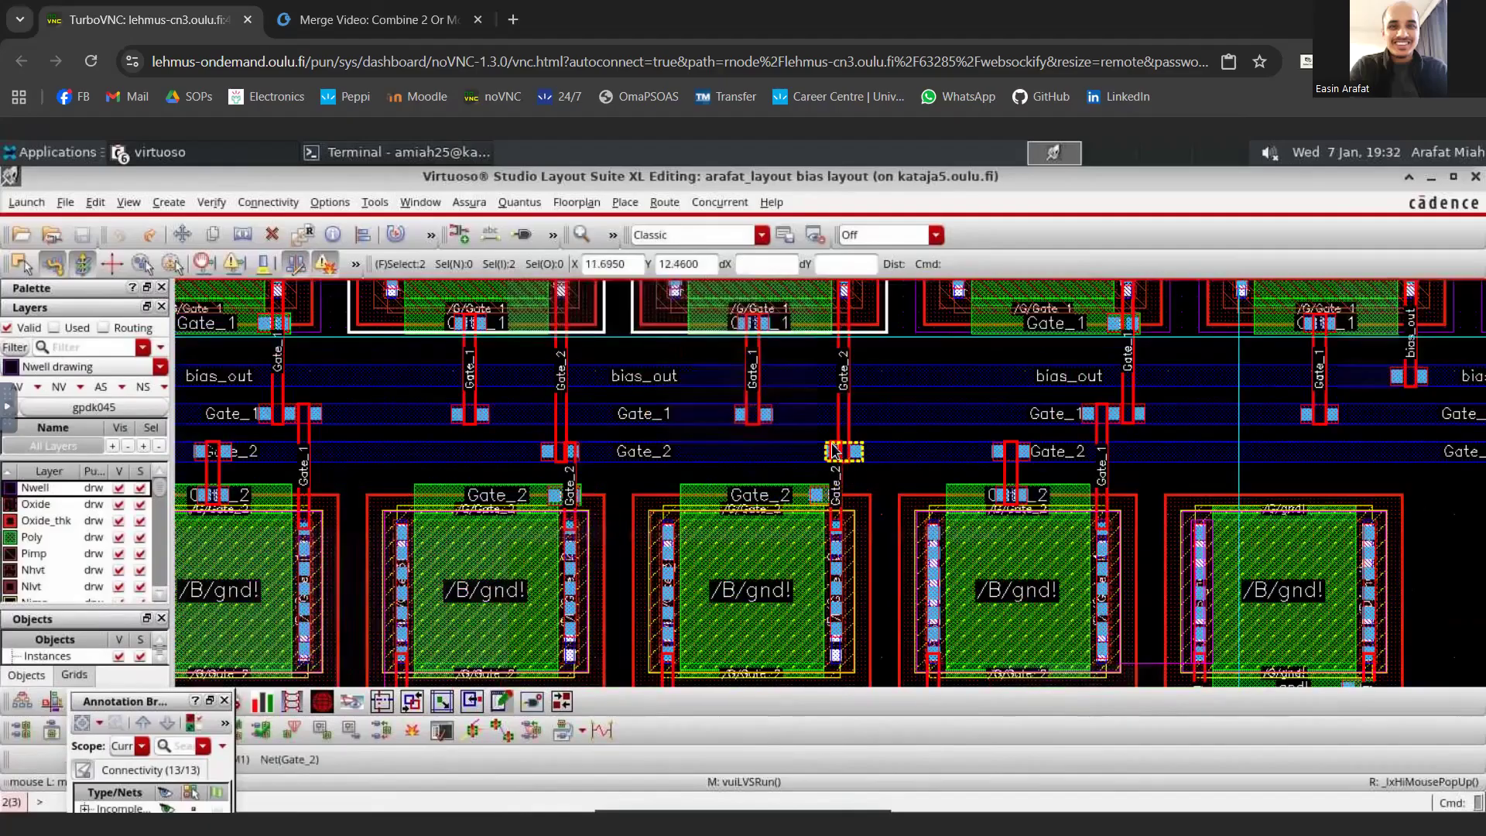
scroll(835, 451, down, 4)
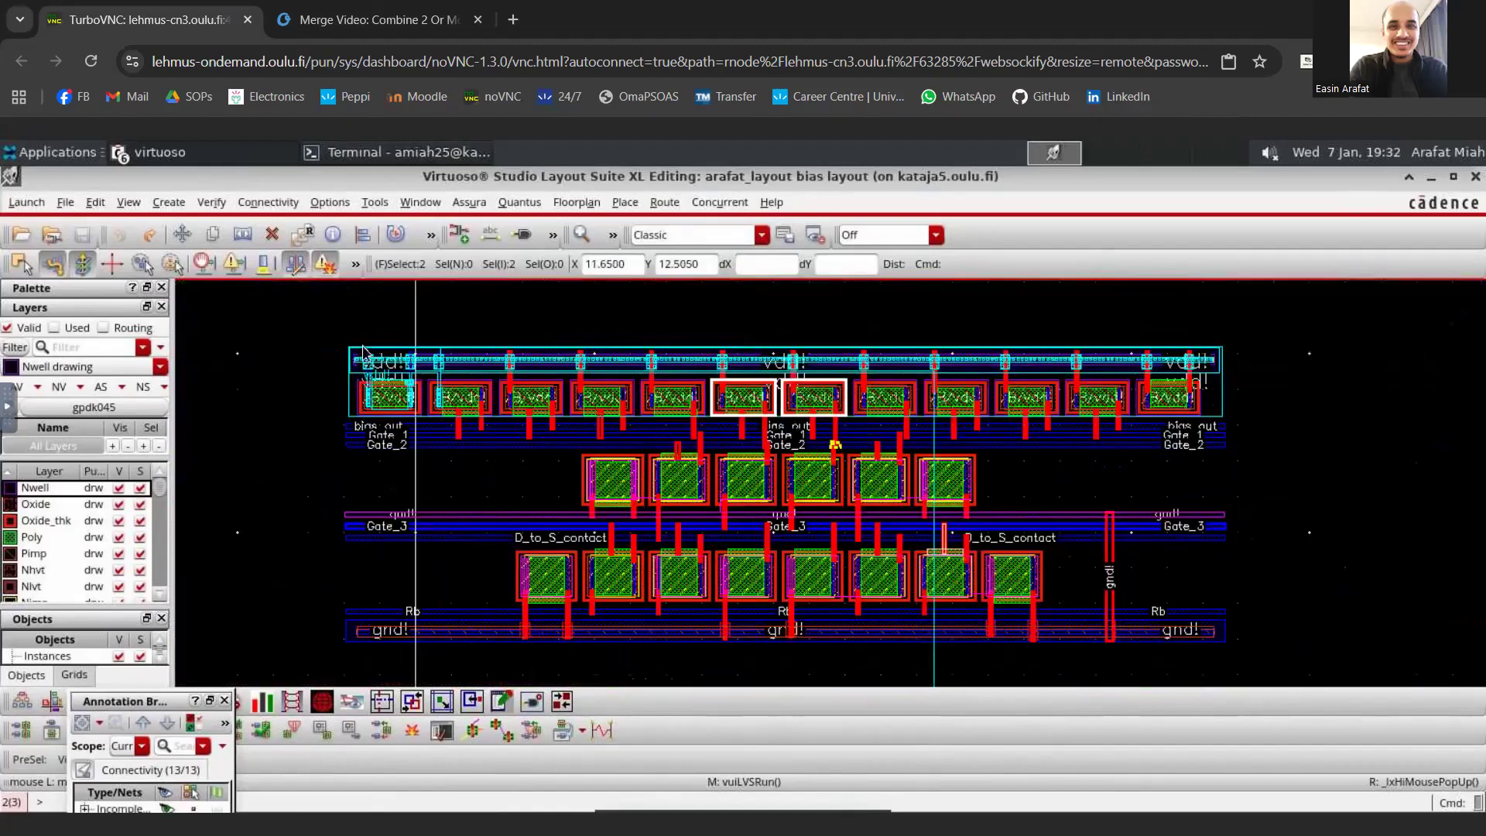
scroll(363, 353, up, 2)
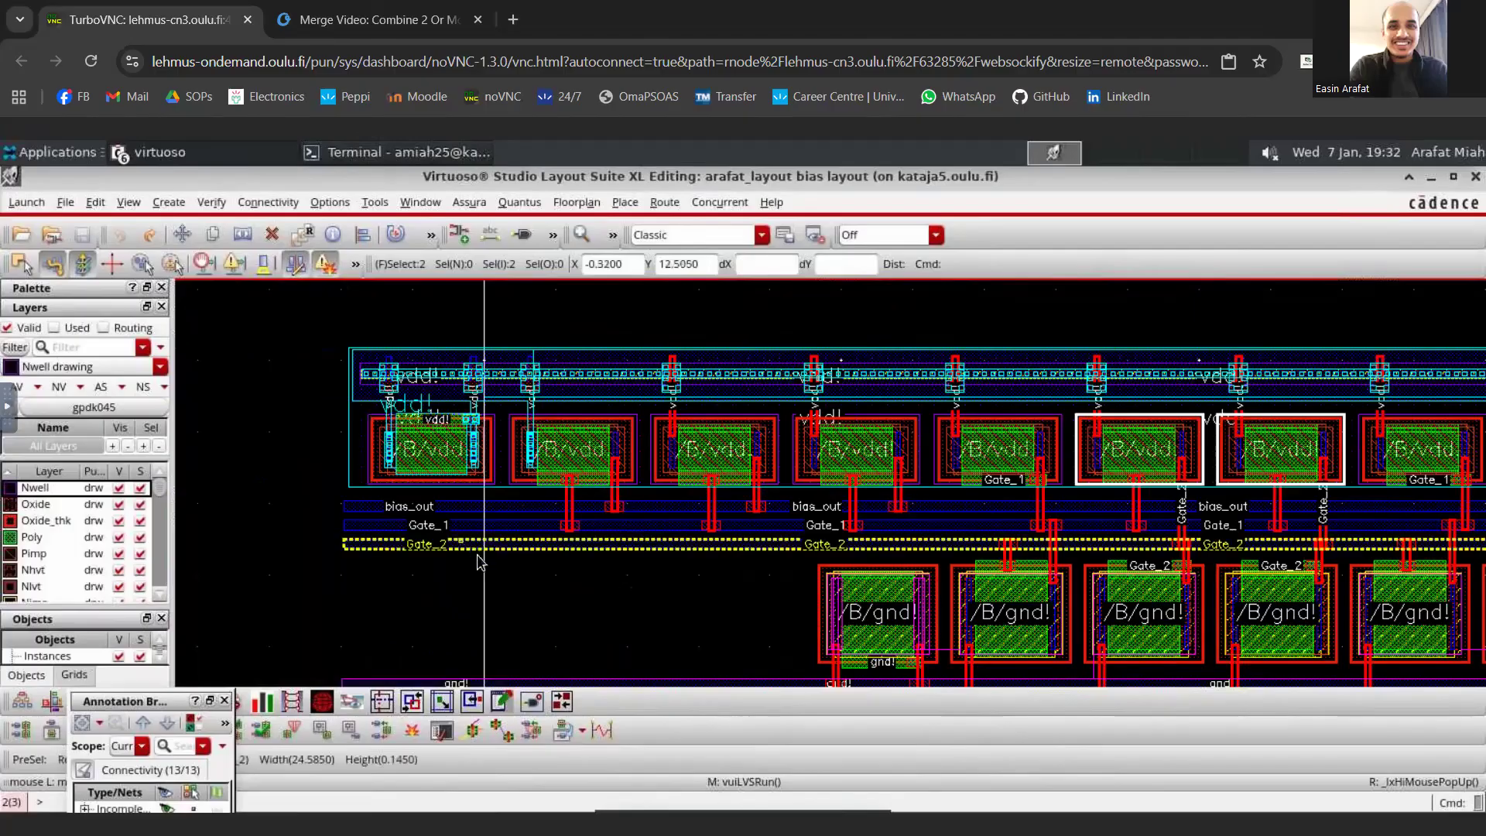
- Inspect the layer properties of the horizontal bias_out rail and the leftmost vertical Gate_1 strap
click(486, 579)
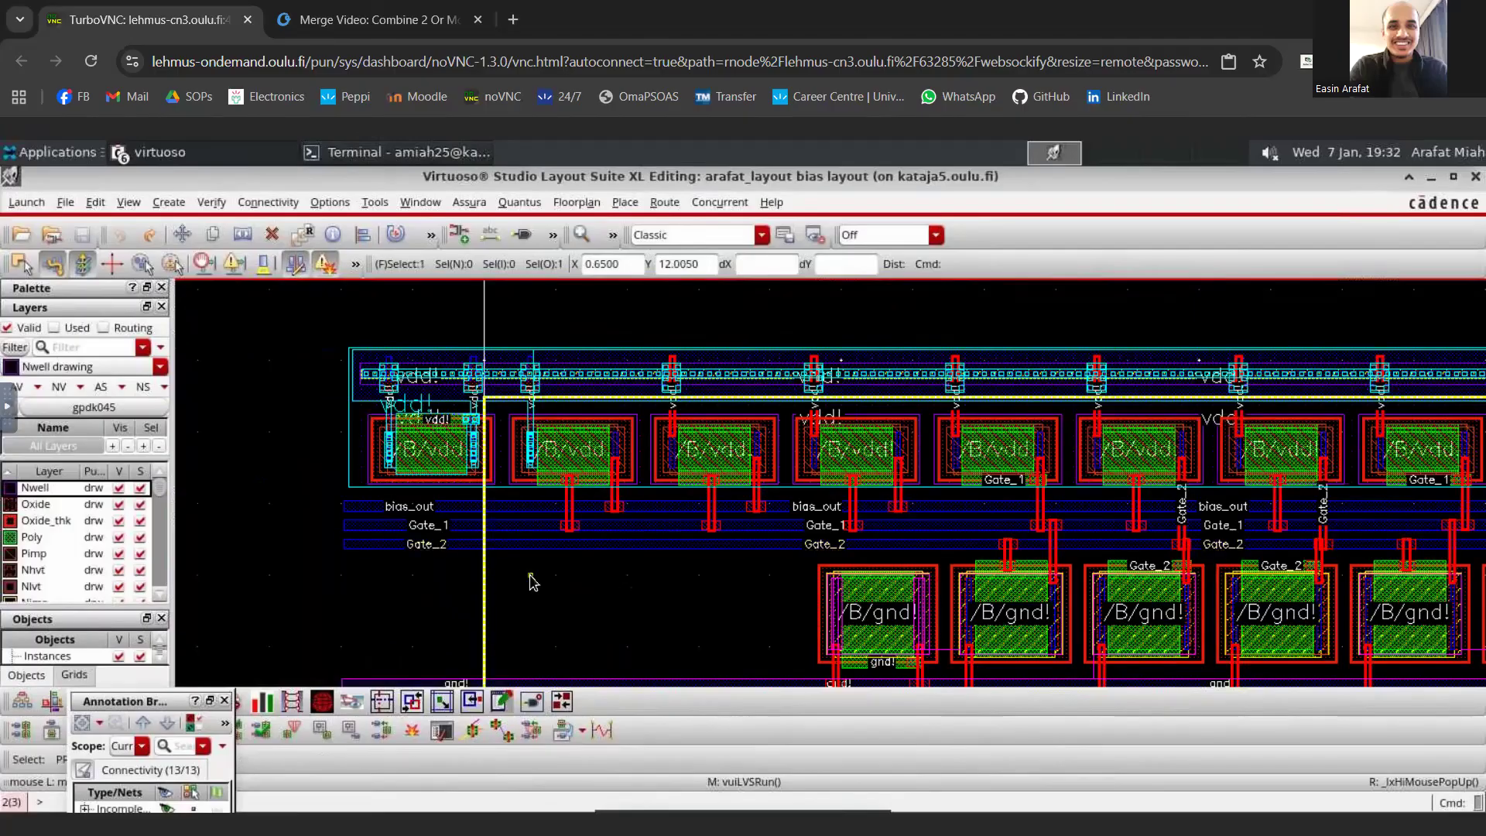
click(507, 505)
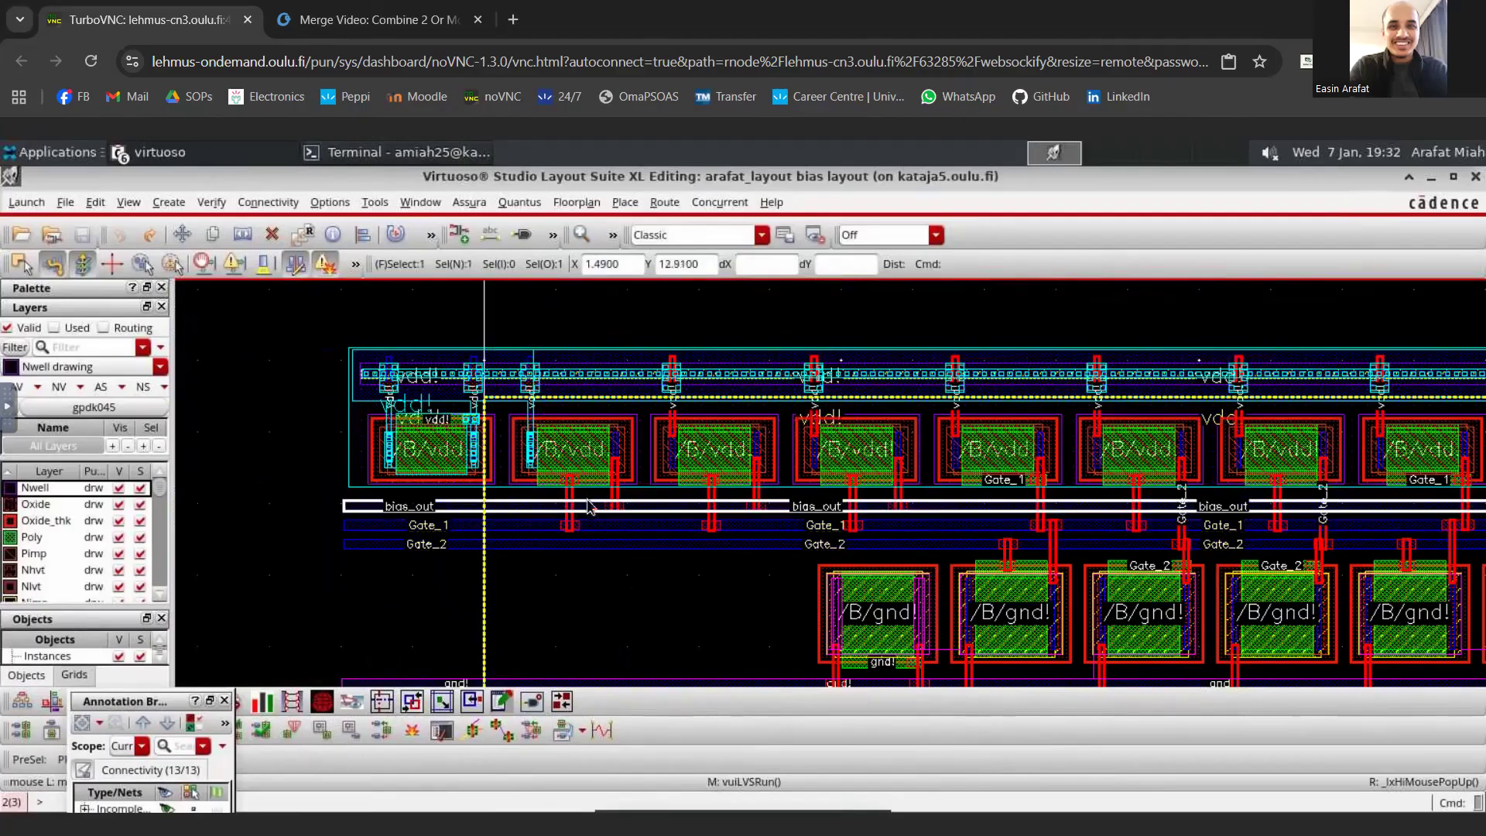
key(q)
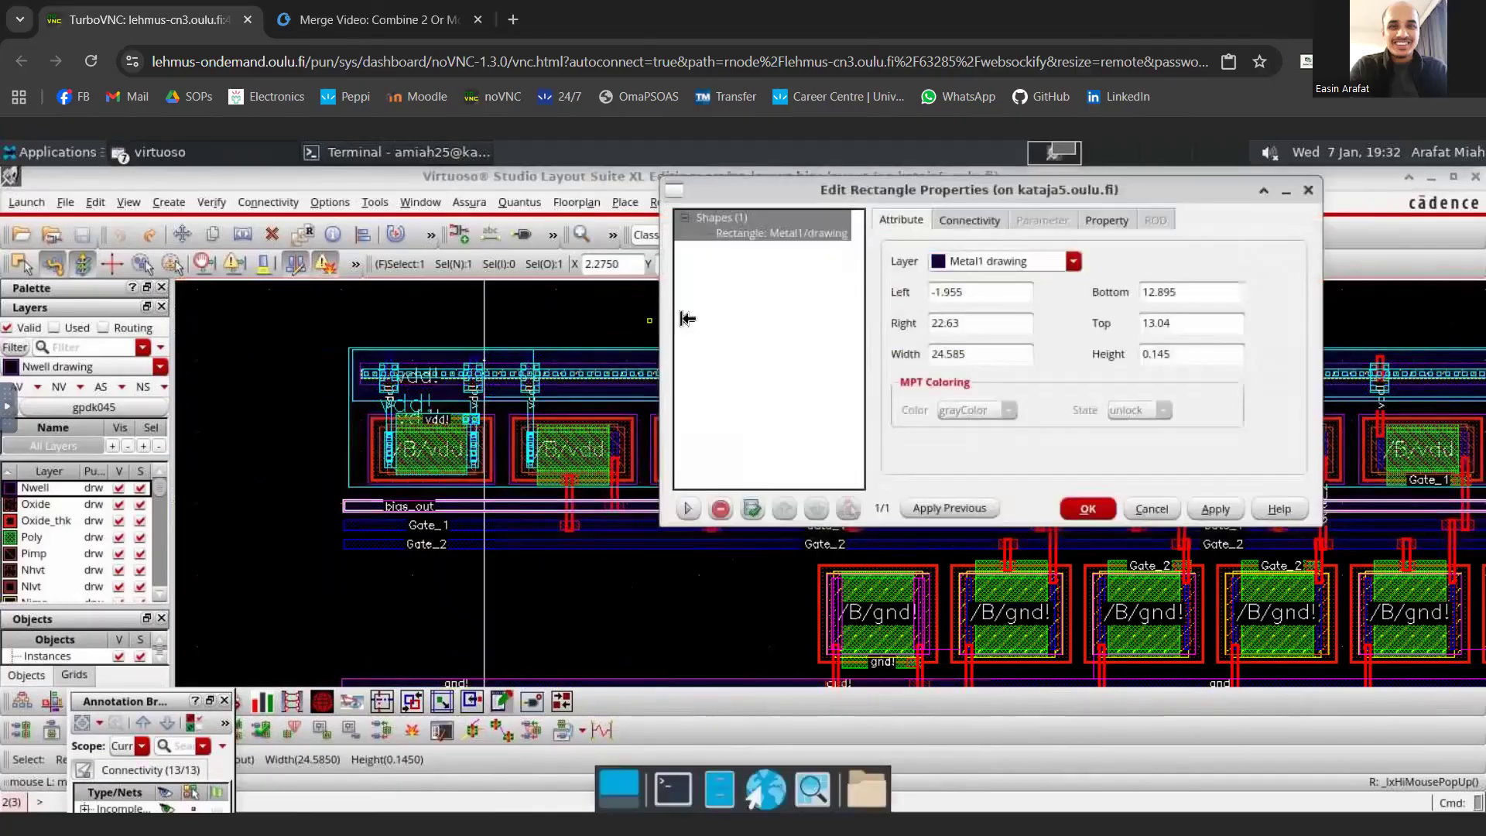
click(1314, 186)
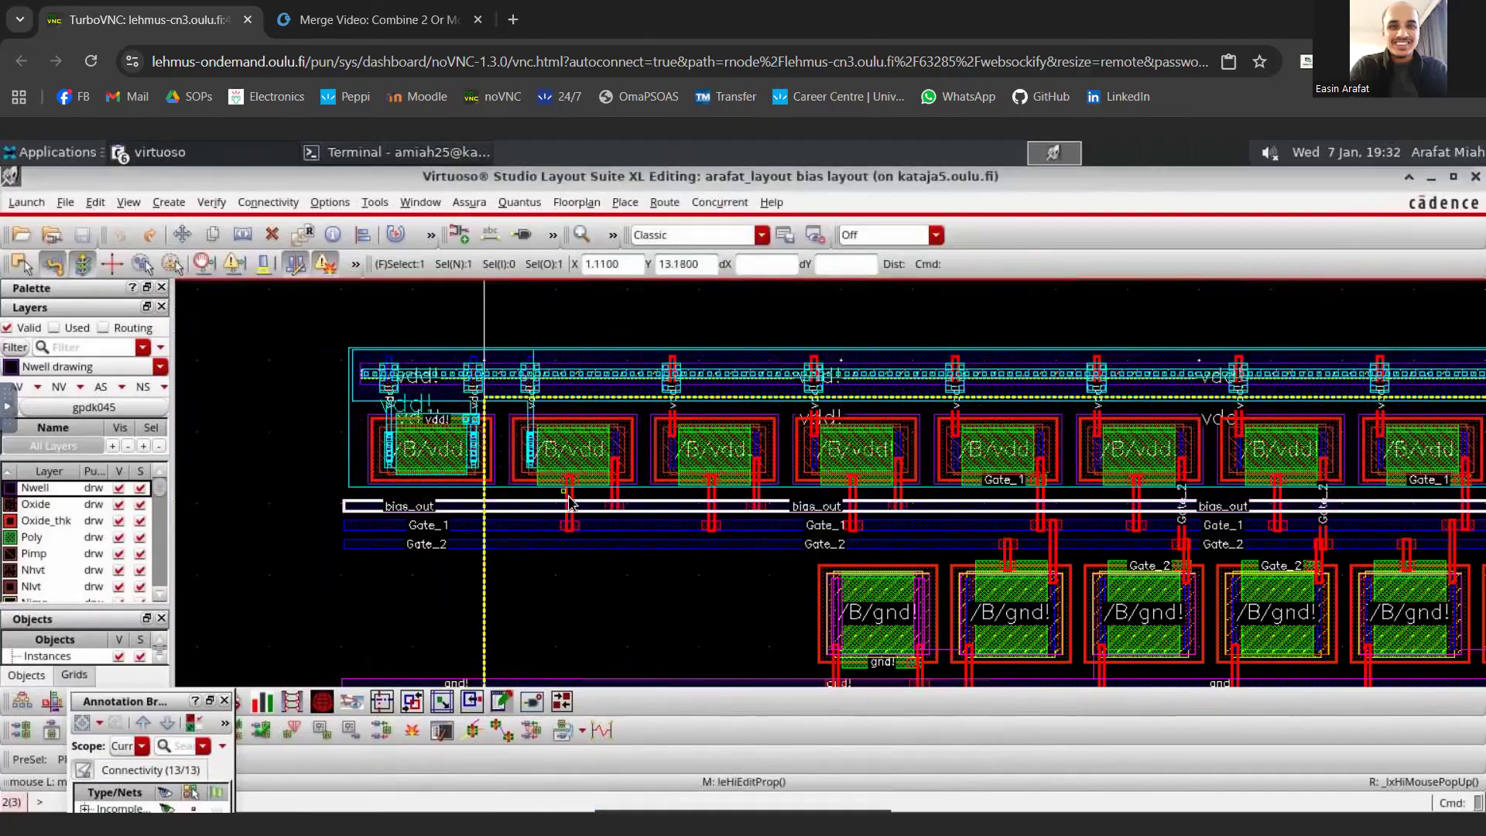
click(570, 496)
key(q)
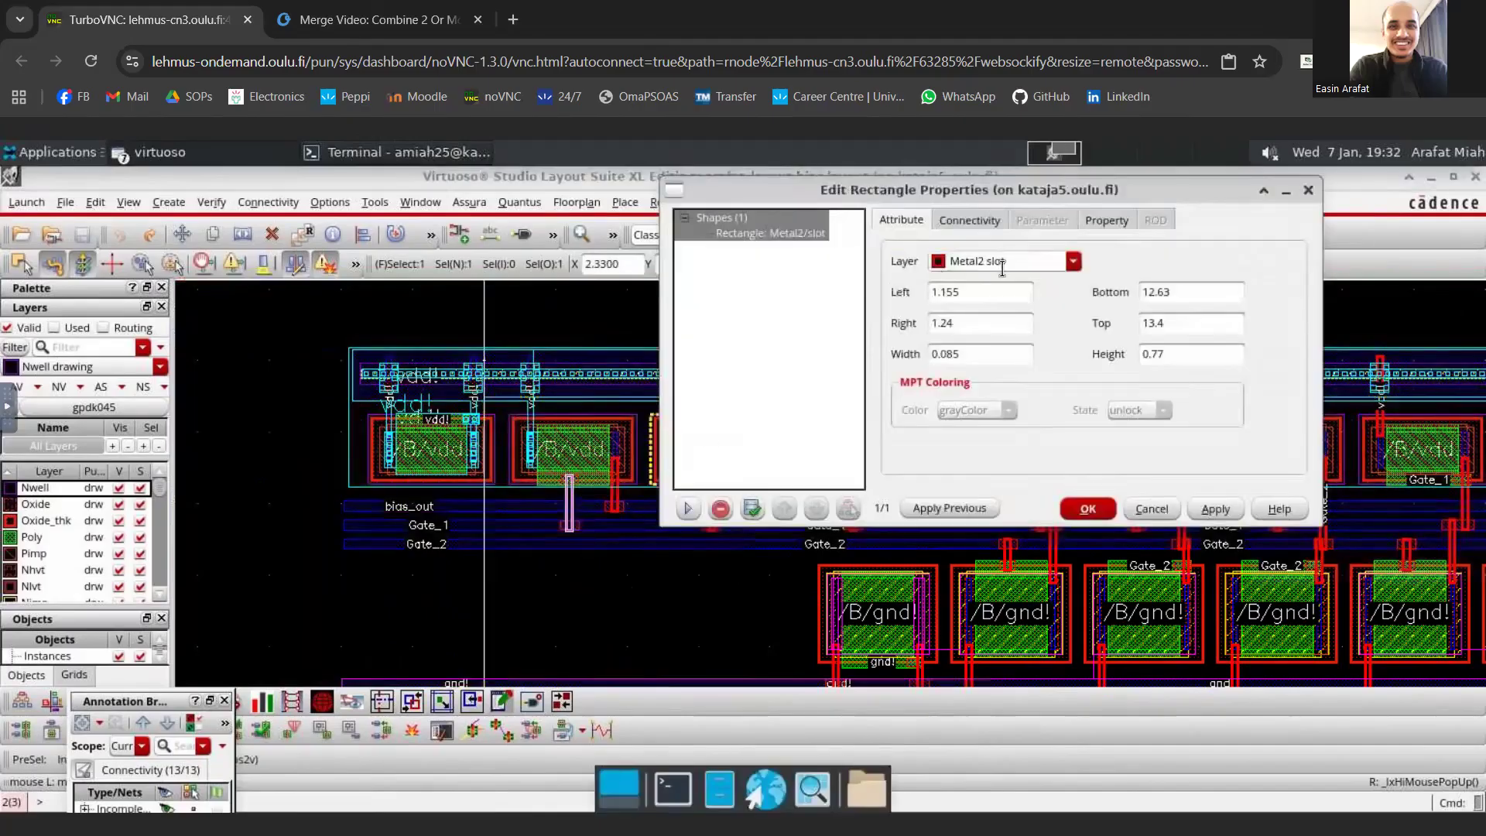
click(323, 351)
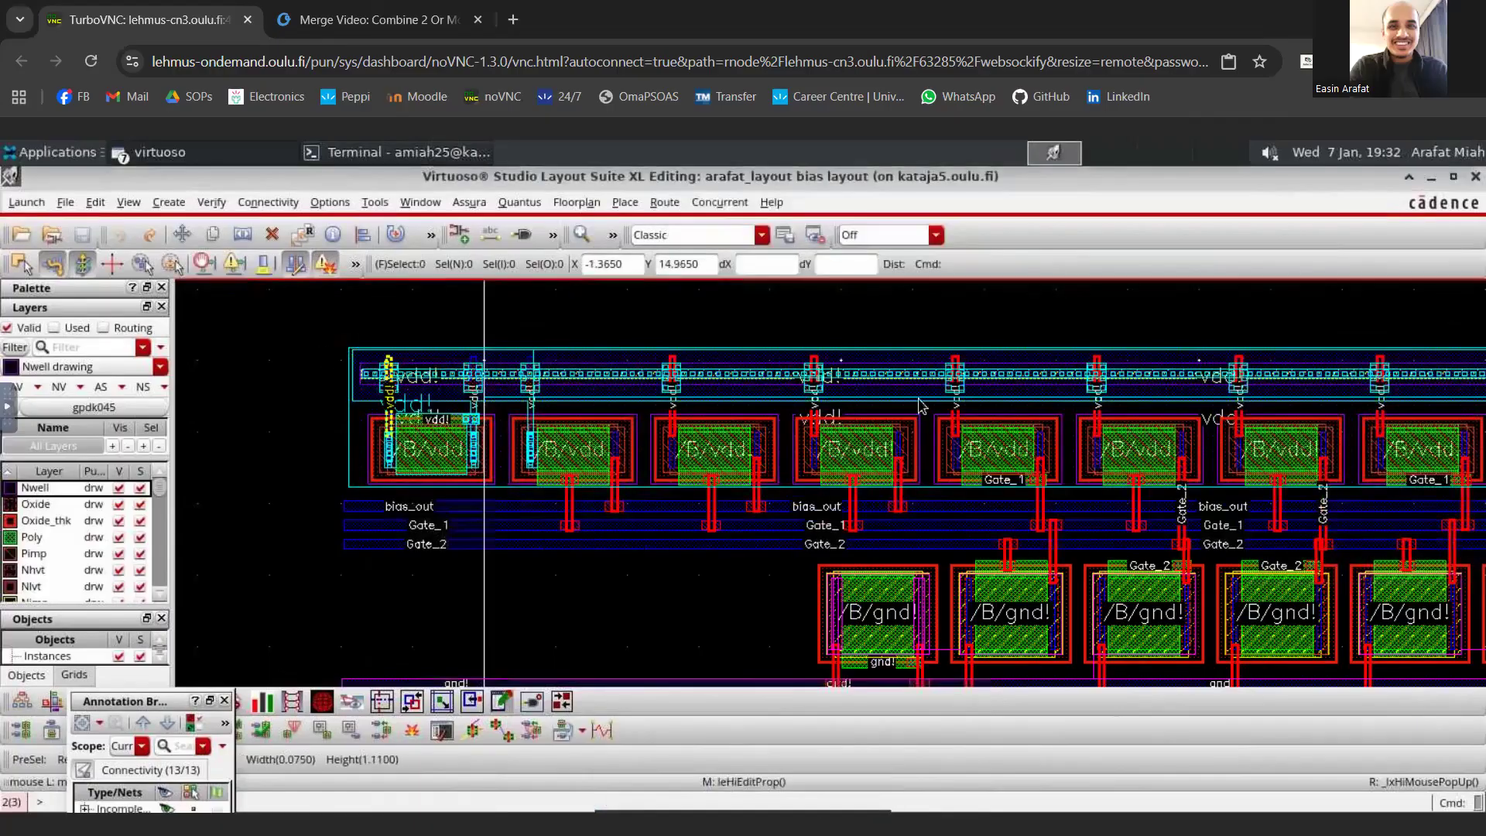
- Change the layer of the leftmost vertical Gate_1 strap to Metal1 drawing and deselect it
click(571, 507)
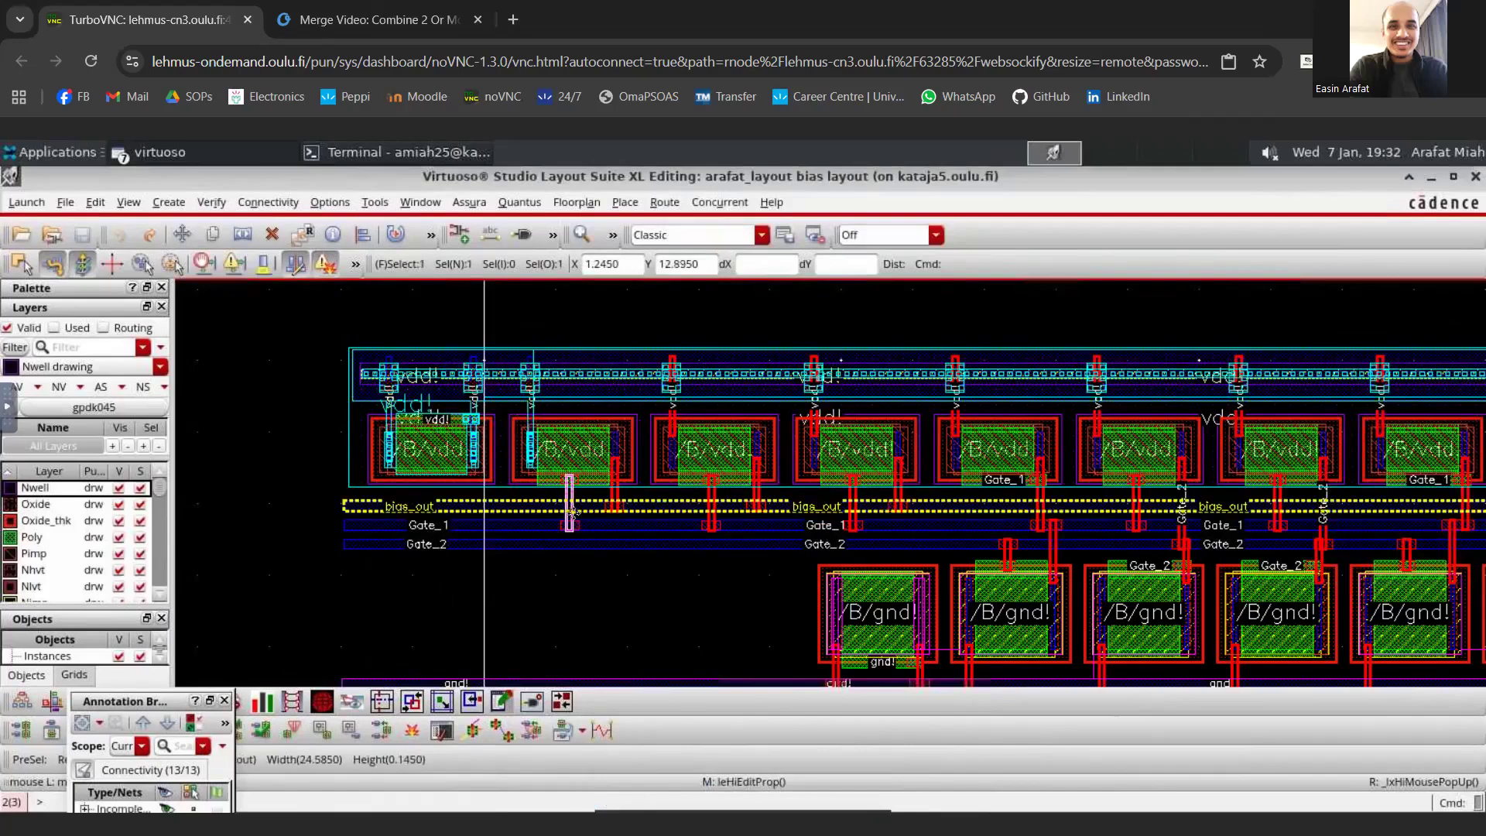
key(q)
click(1073, 260)
scroll(987, 364, up, 6)
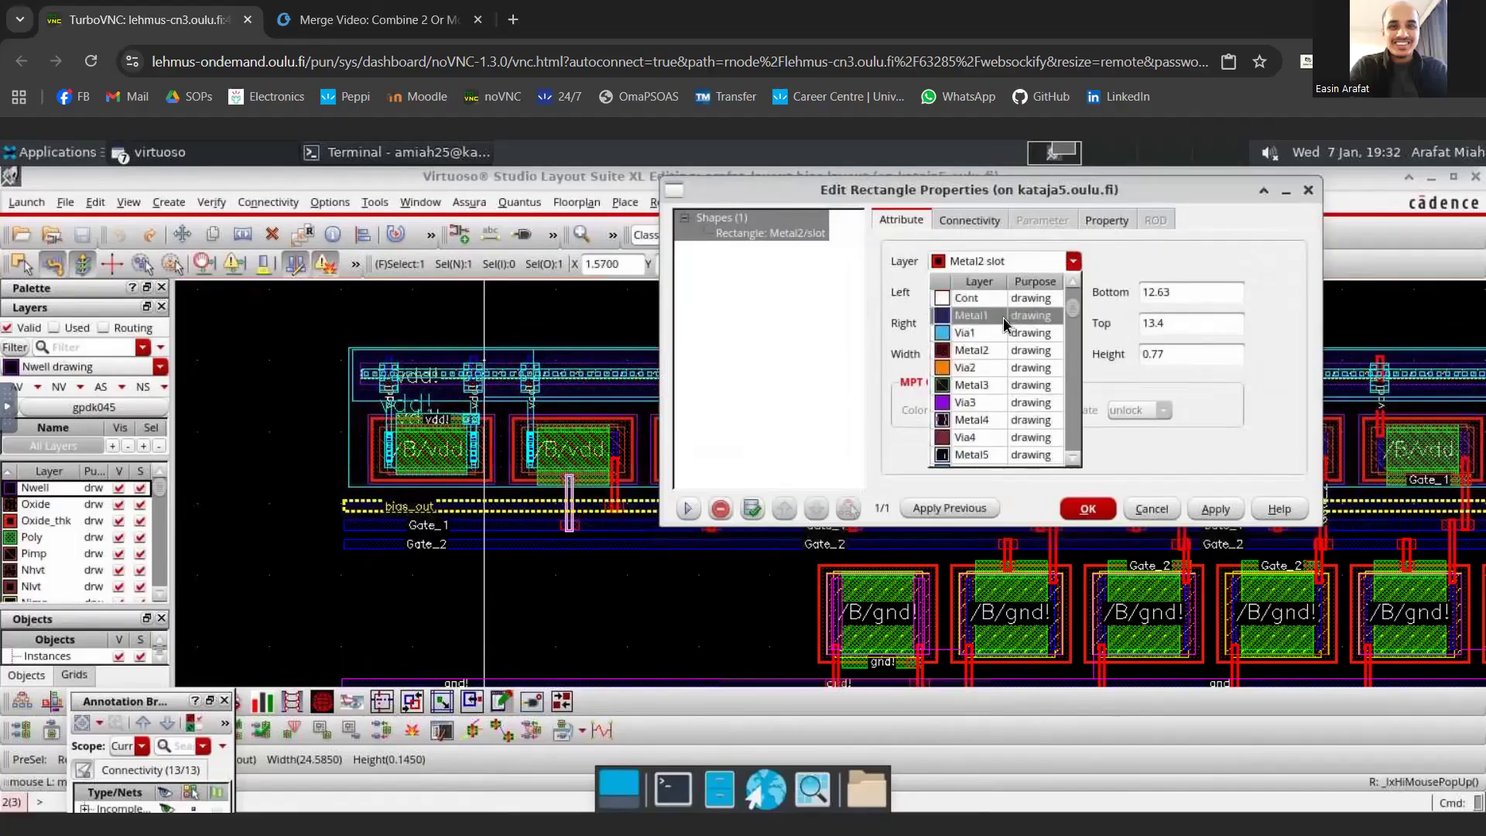
click(1003, 317)
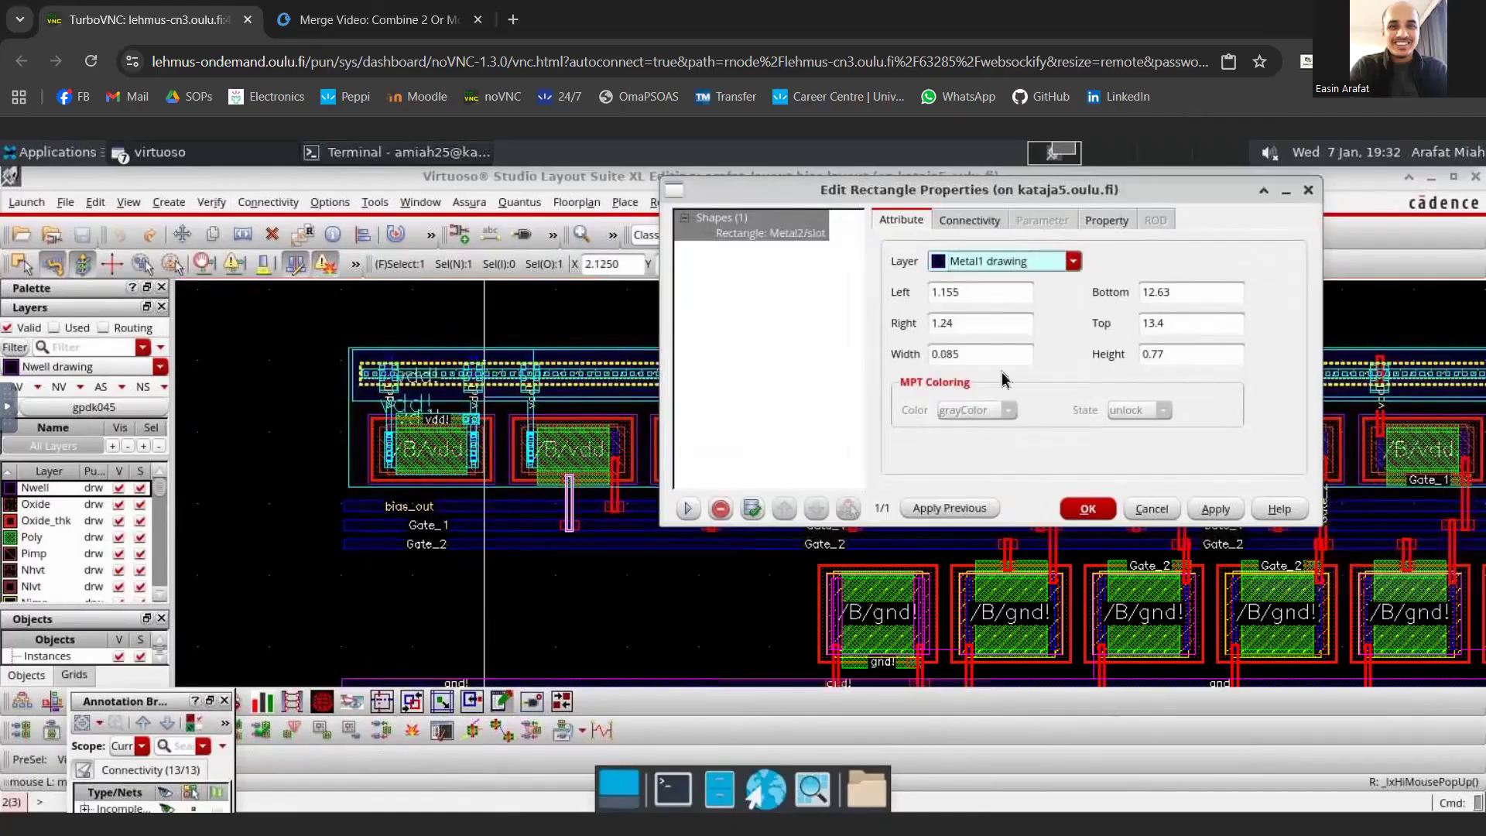
click(1211, 509)
click(1086, 506)
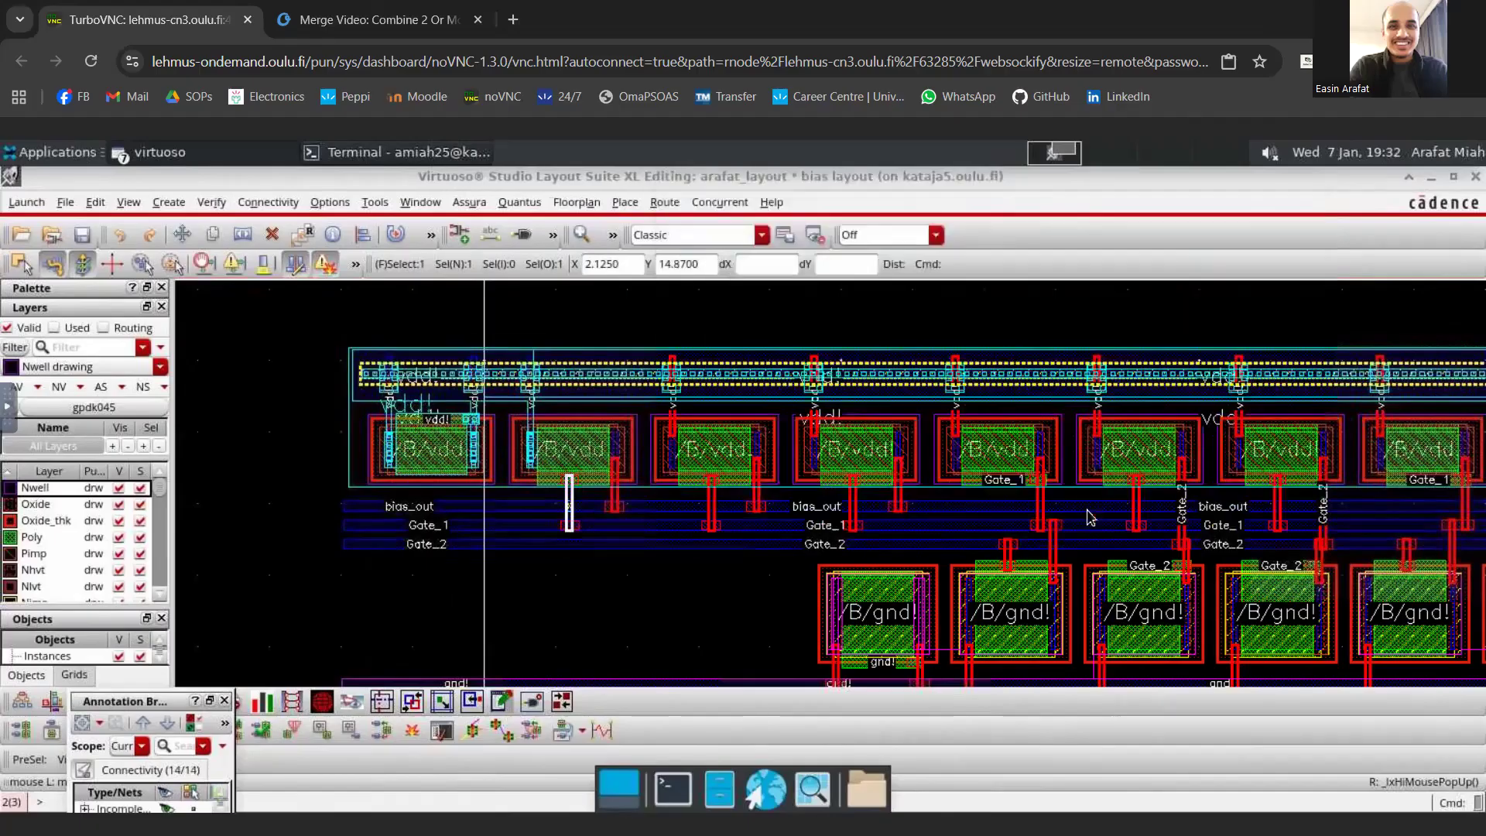
click(828, 325)
click(1078, 561)
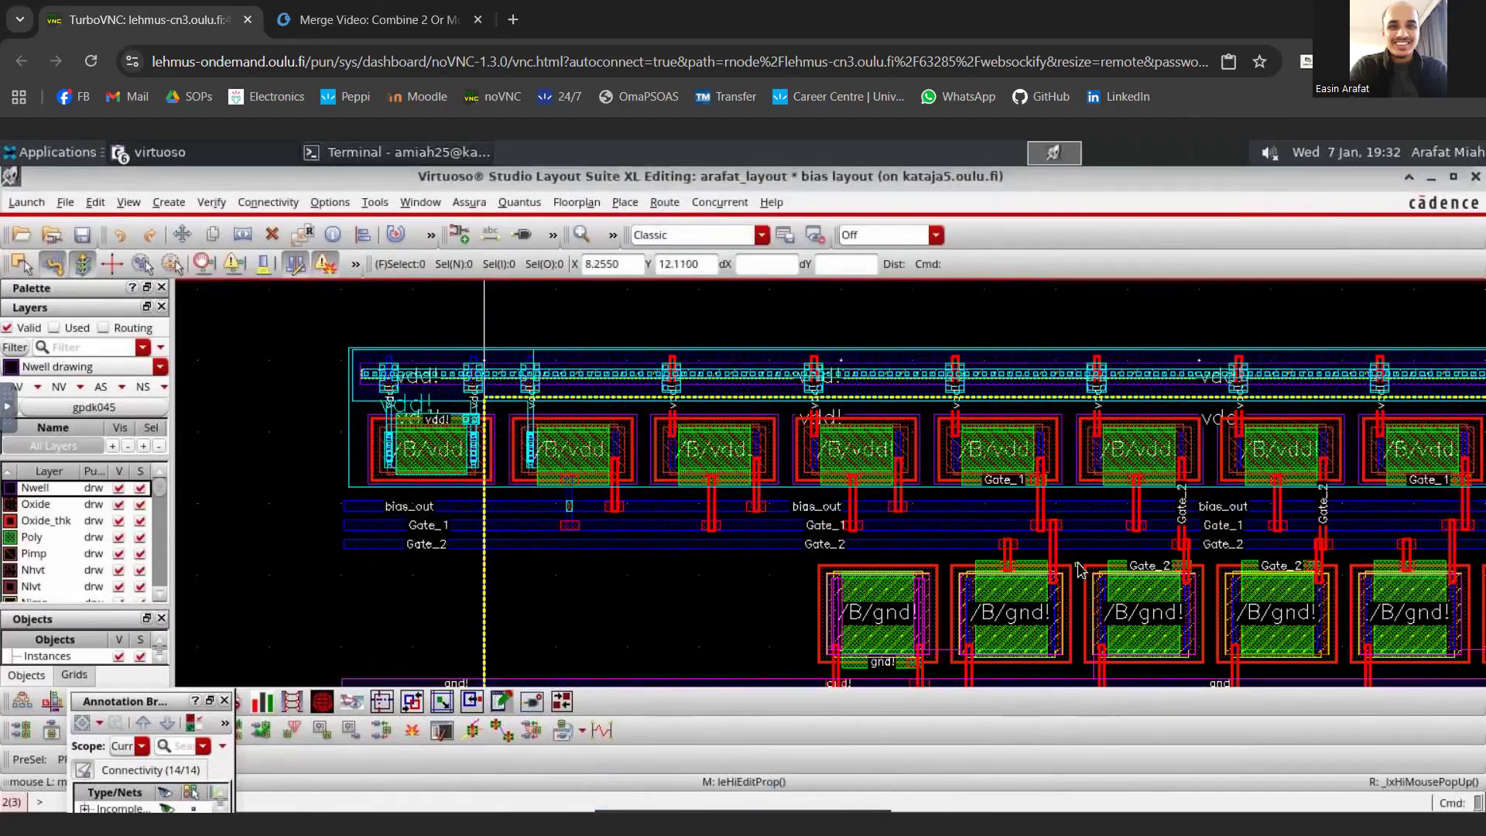
- Change the layer of the leftmost vertical bias_out strap to Metal1 drawing
ctrl+scroll(1078, 561, down, 1)
ctrl+scroll(1108, 617, down, 2)
ctrl+scroll(1115, 604, up, 2)
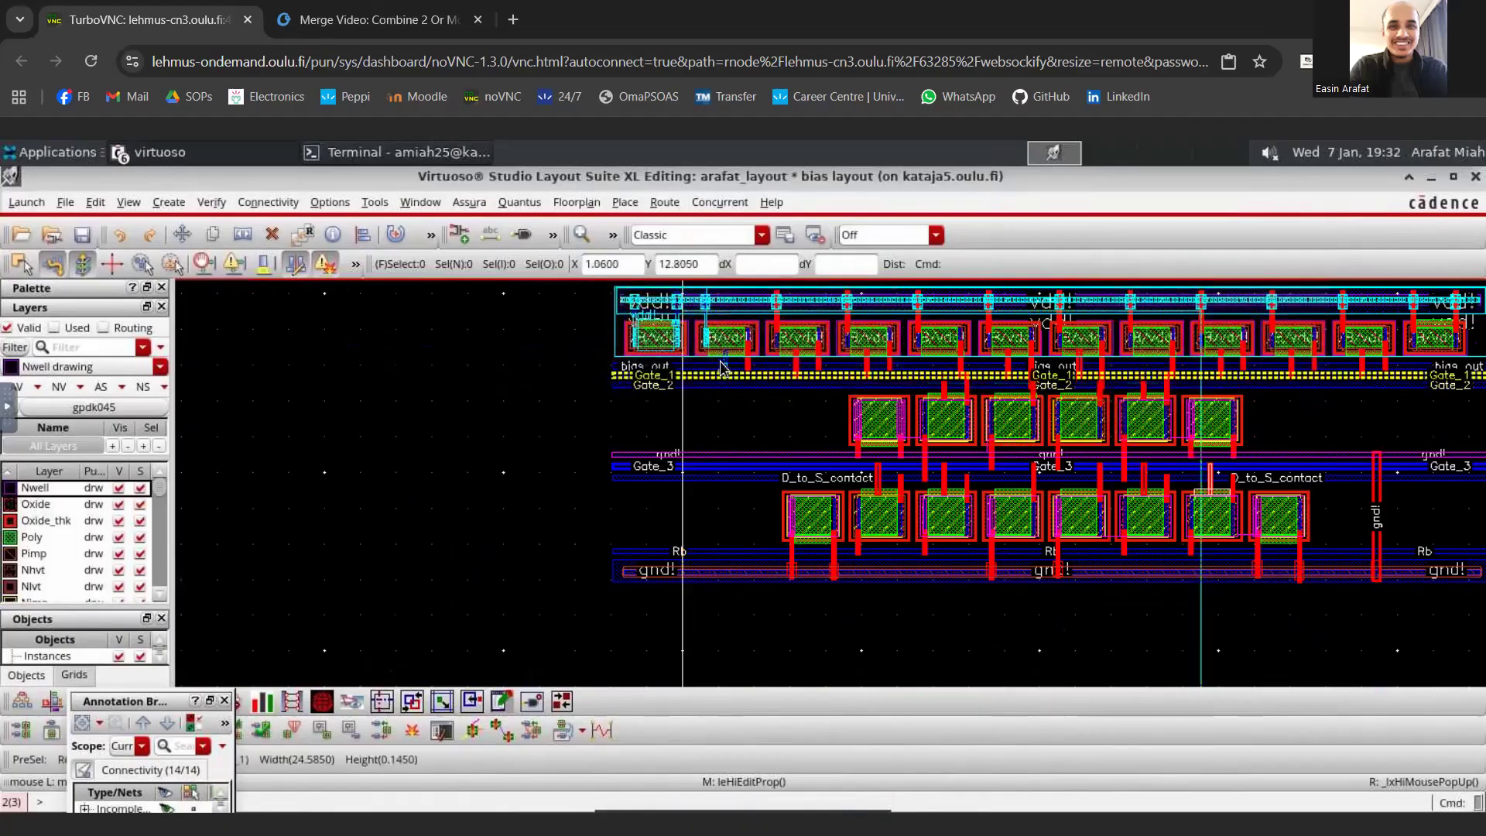
ctrl+scroll(695, 374, up, 2)
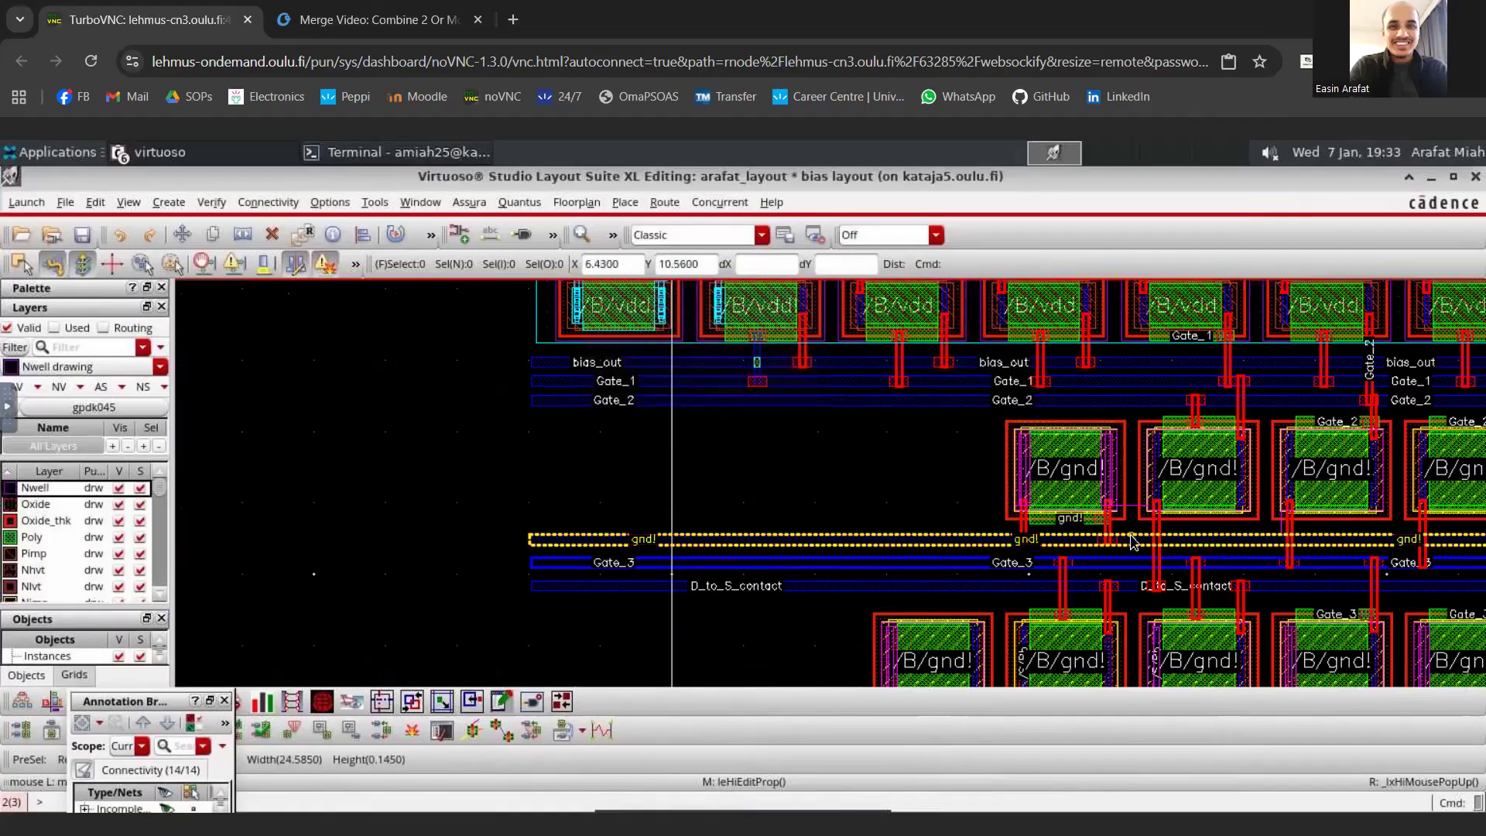
click(804, 358)
key(q)
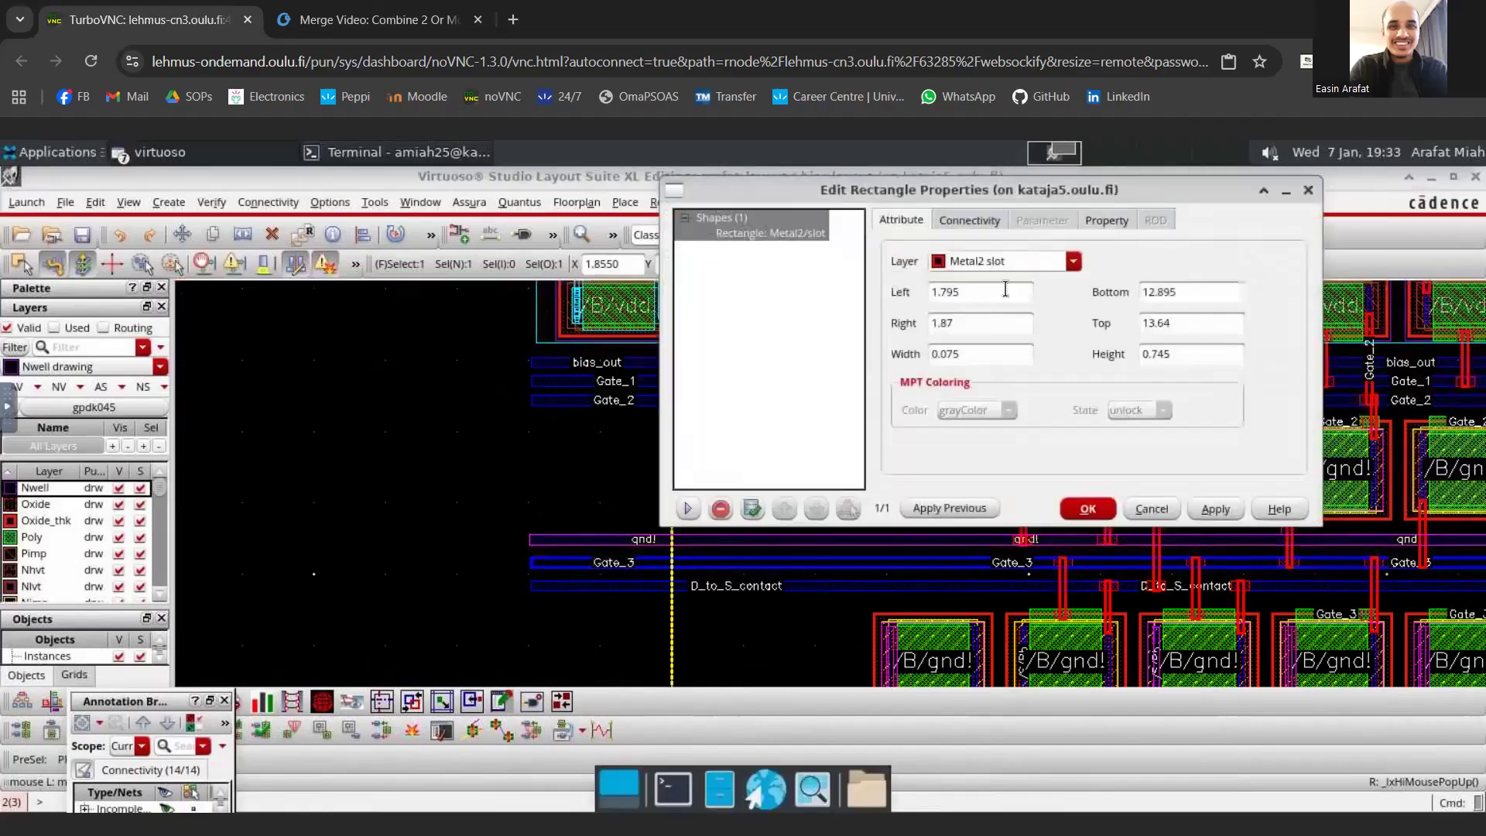
click(1072, 263)
scroll(989, 340, down, 5)
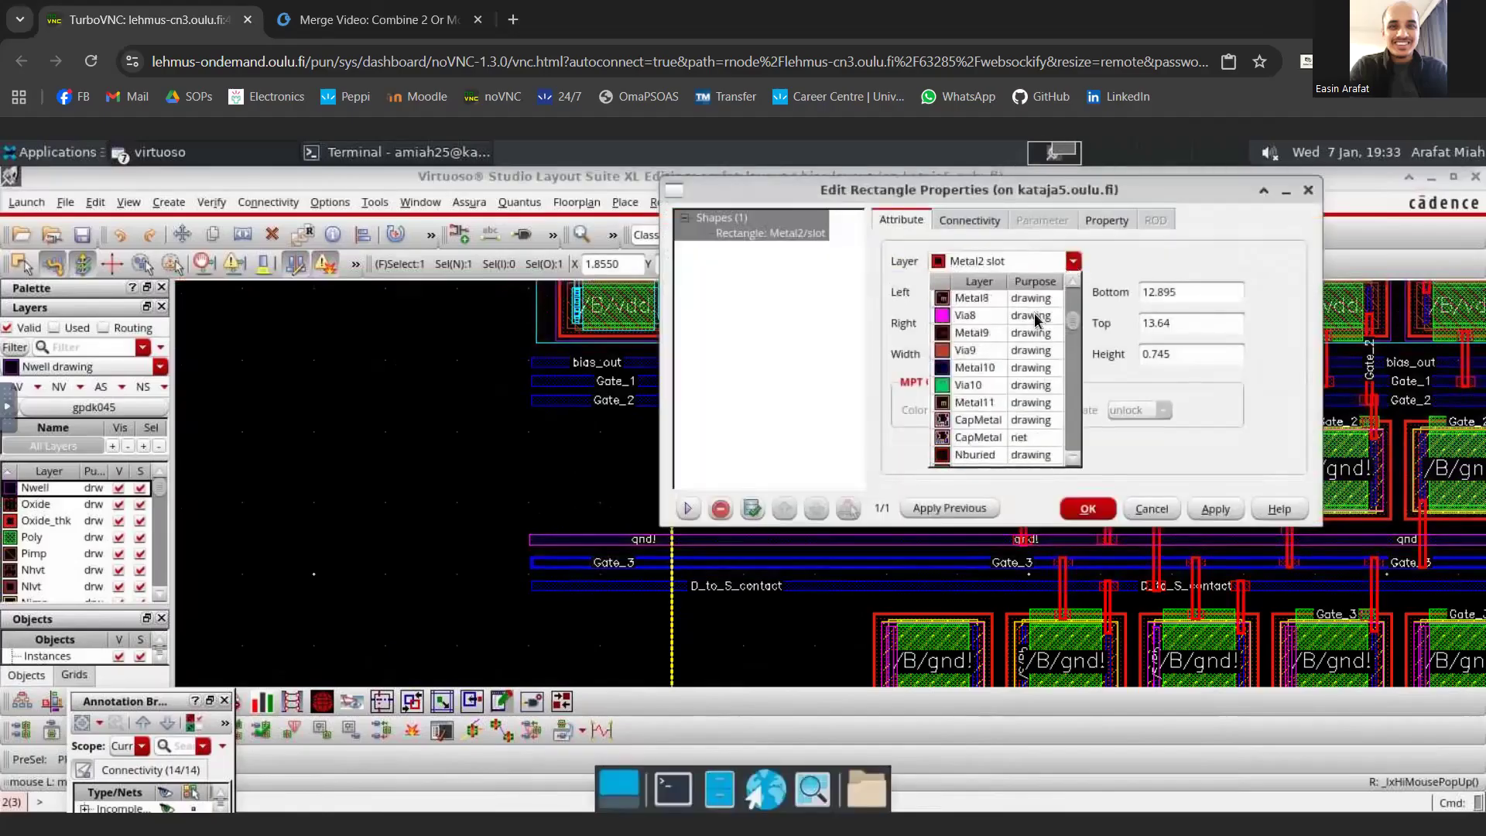
scroll(989, 341, up, 3)
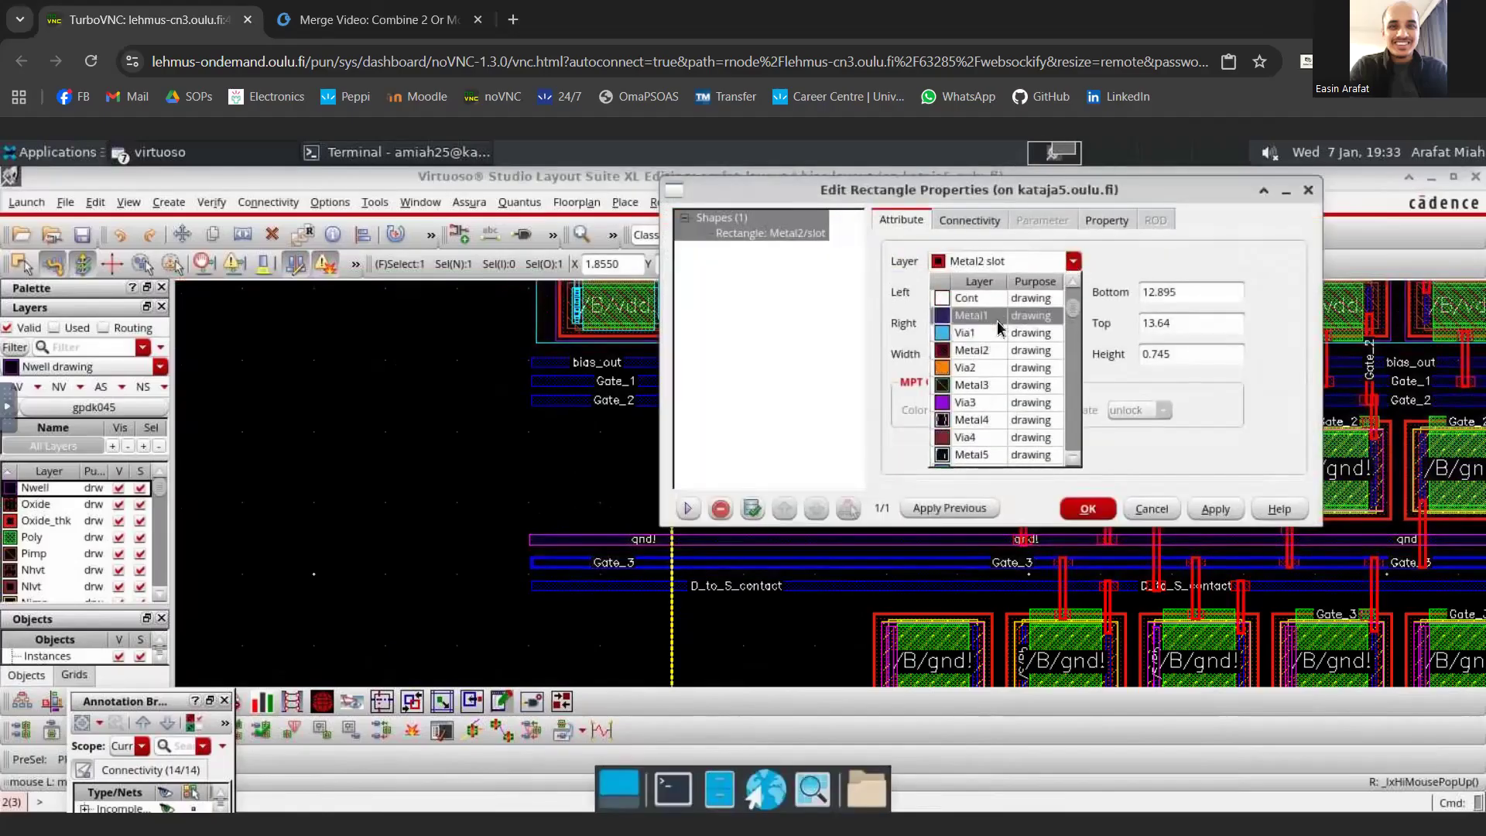
click(999, 325)
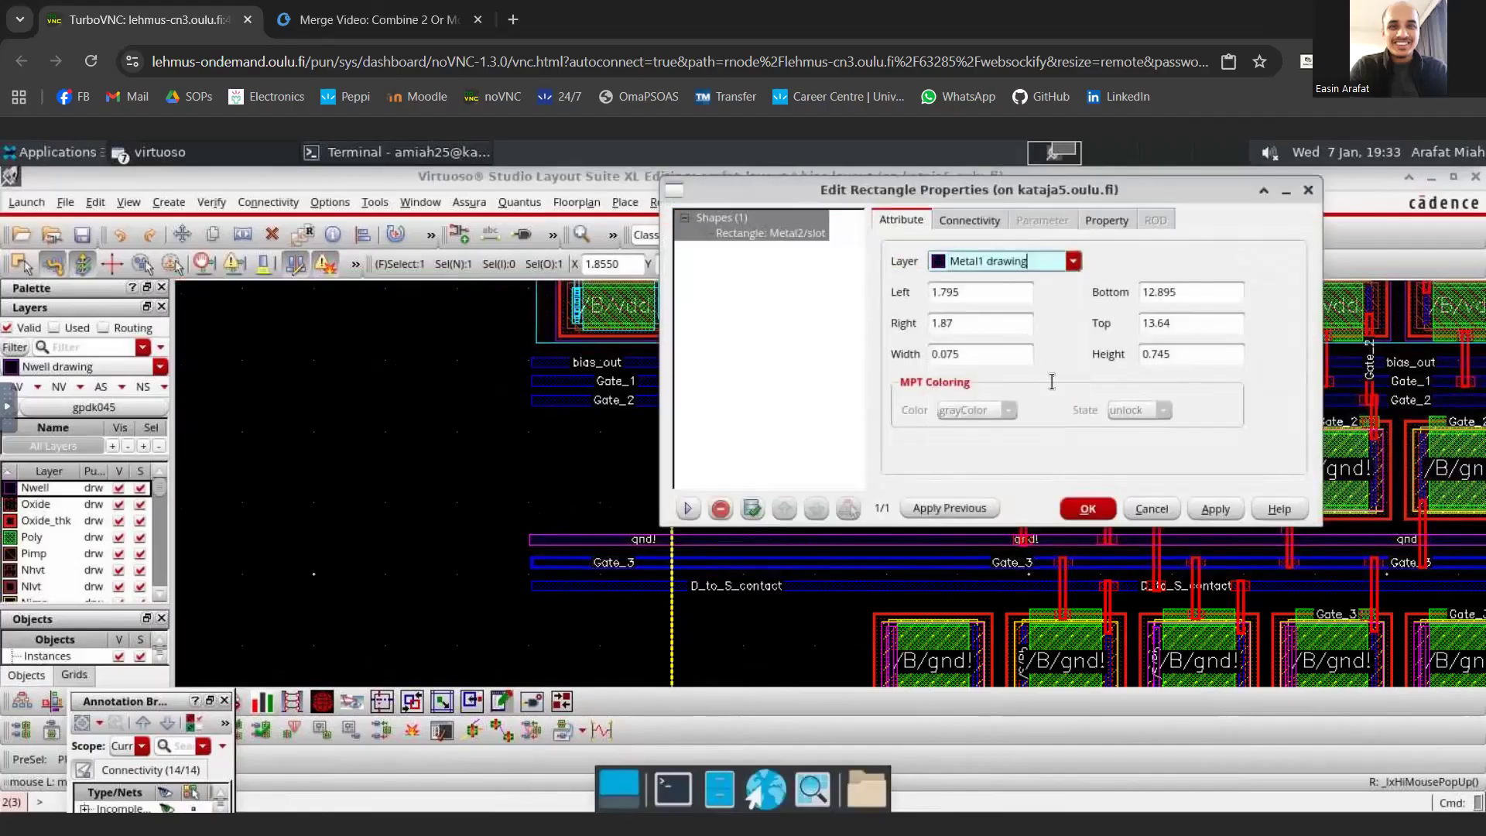
click(1087, 509)
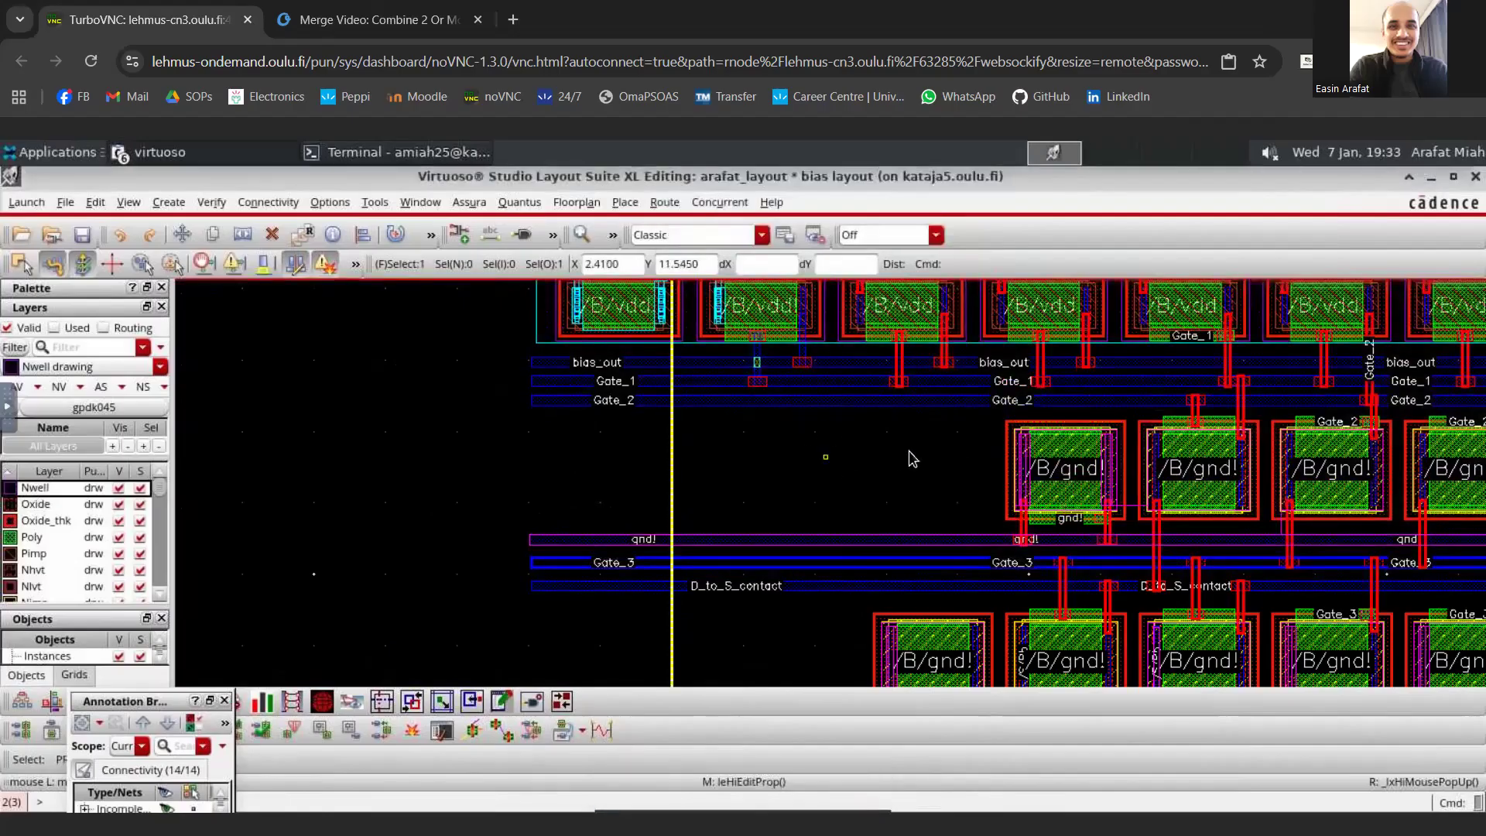
- Set the layer of the leftmost vertical Gate_1 strap to Metal2 drawing
click(760, 377)
ctrl+scroll(759, 374, up, 2)
click(754, 300)
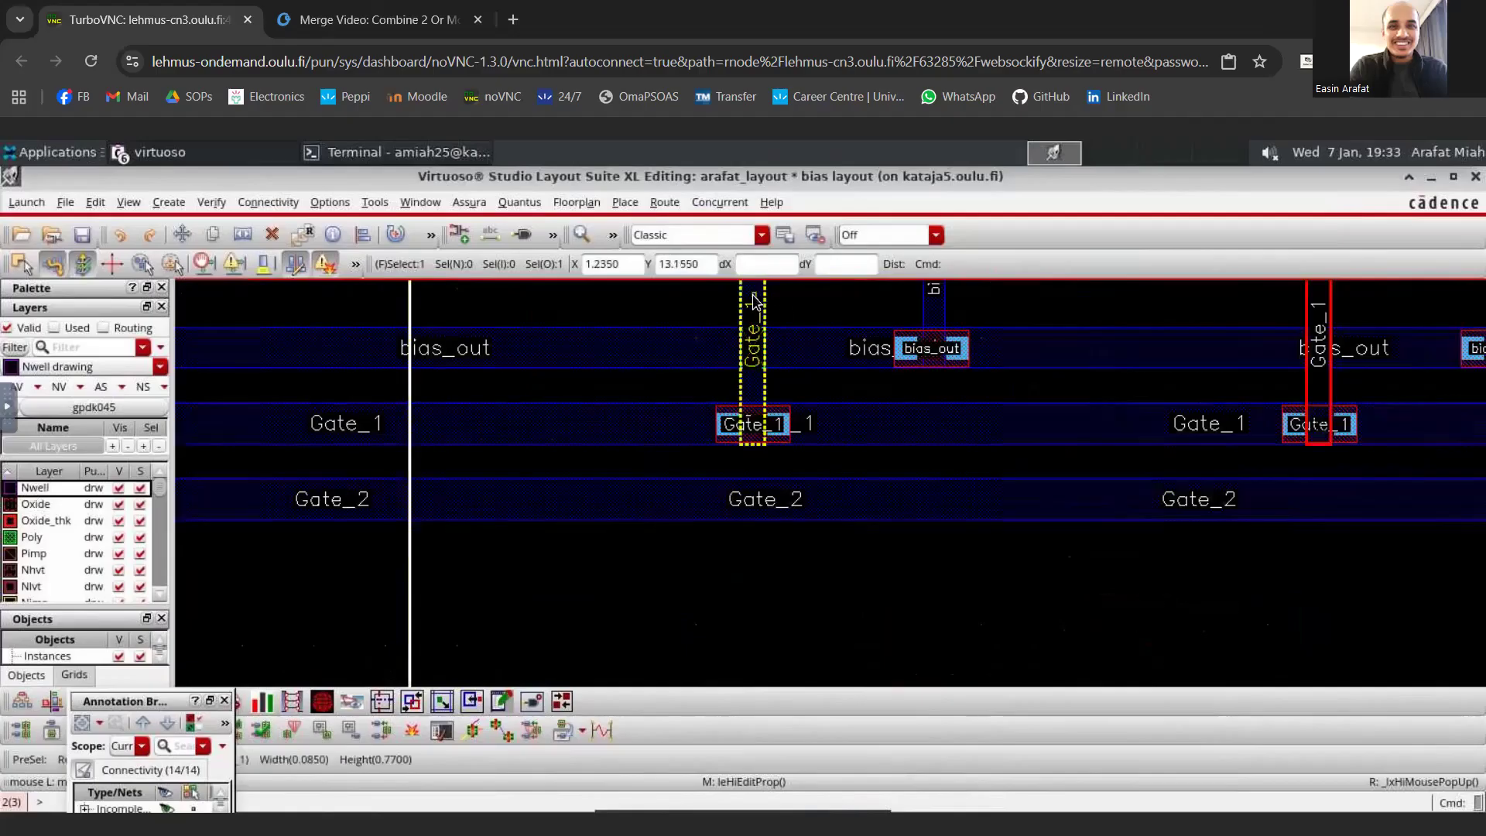
middle_click(752, 296)
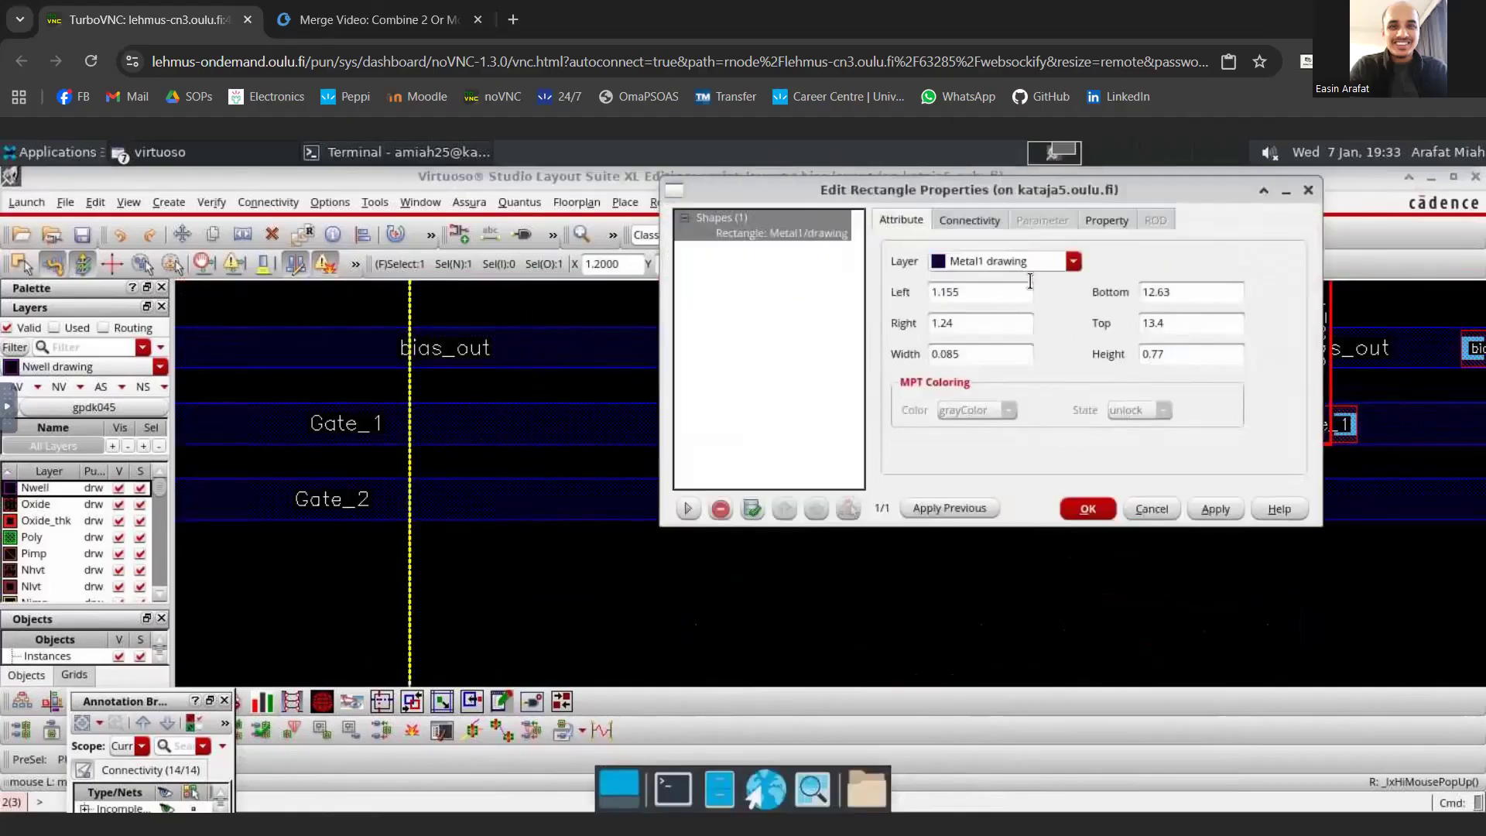
click(1072, 262)
scroll(1004, 369, down, 3)
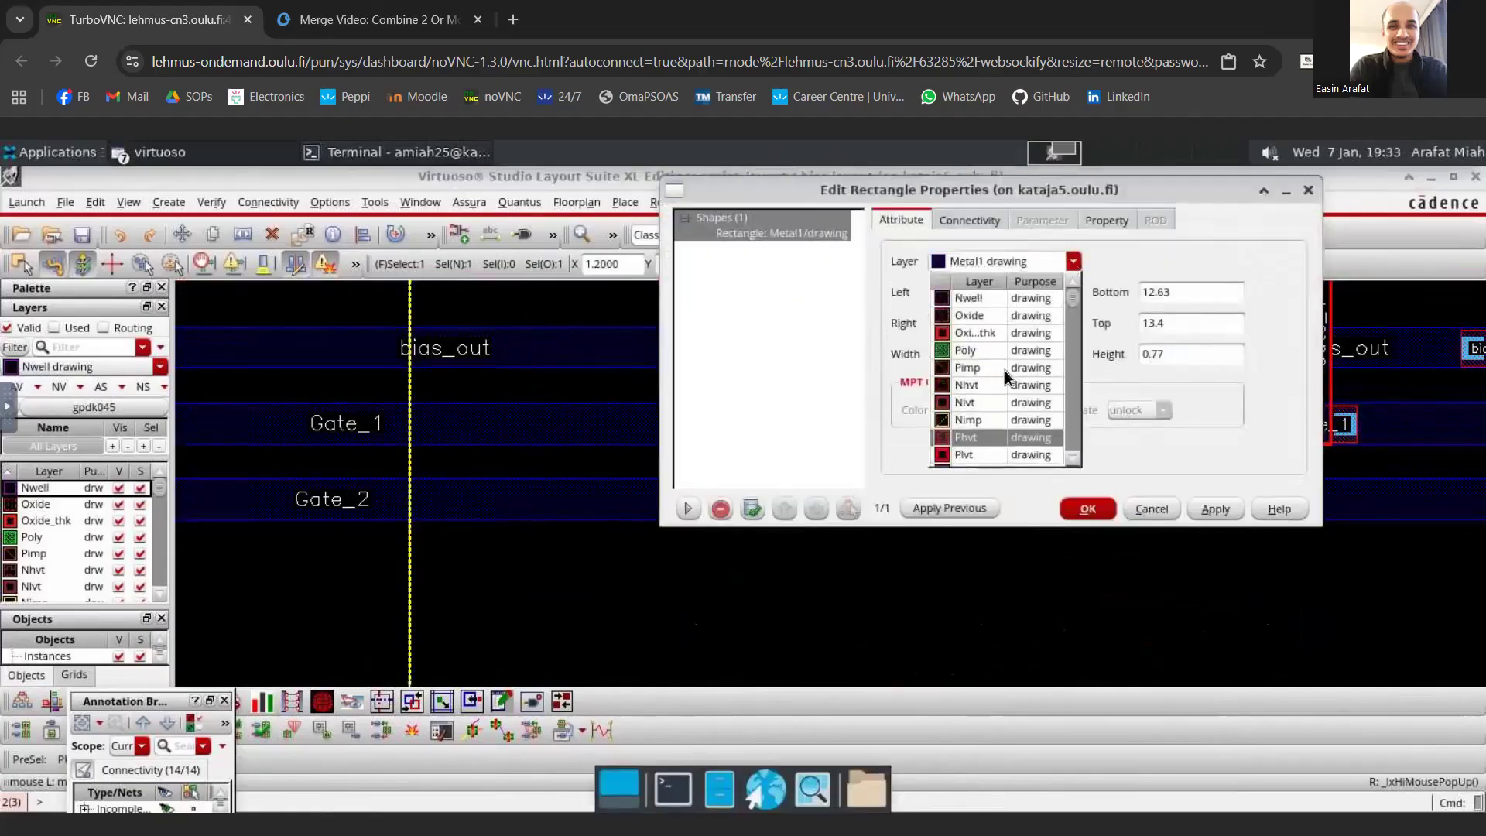
scroll(1005, 370, down, 3)
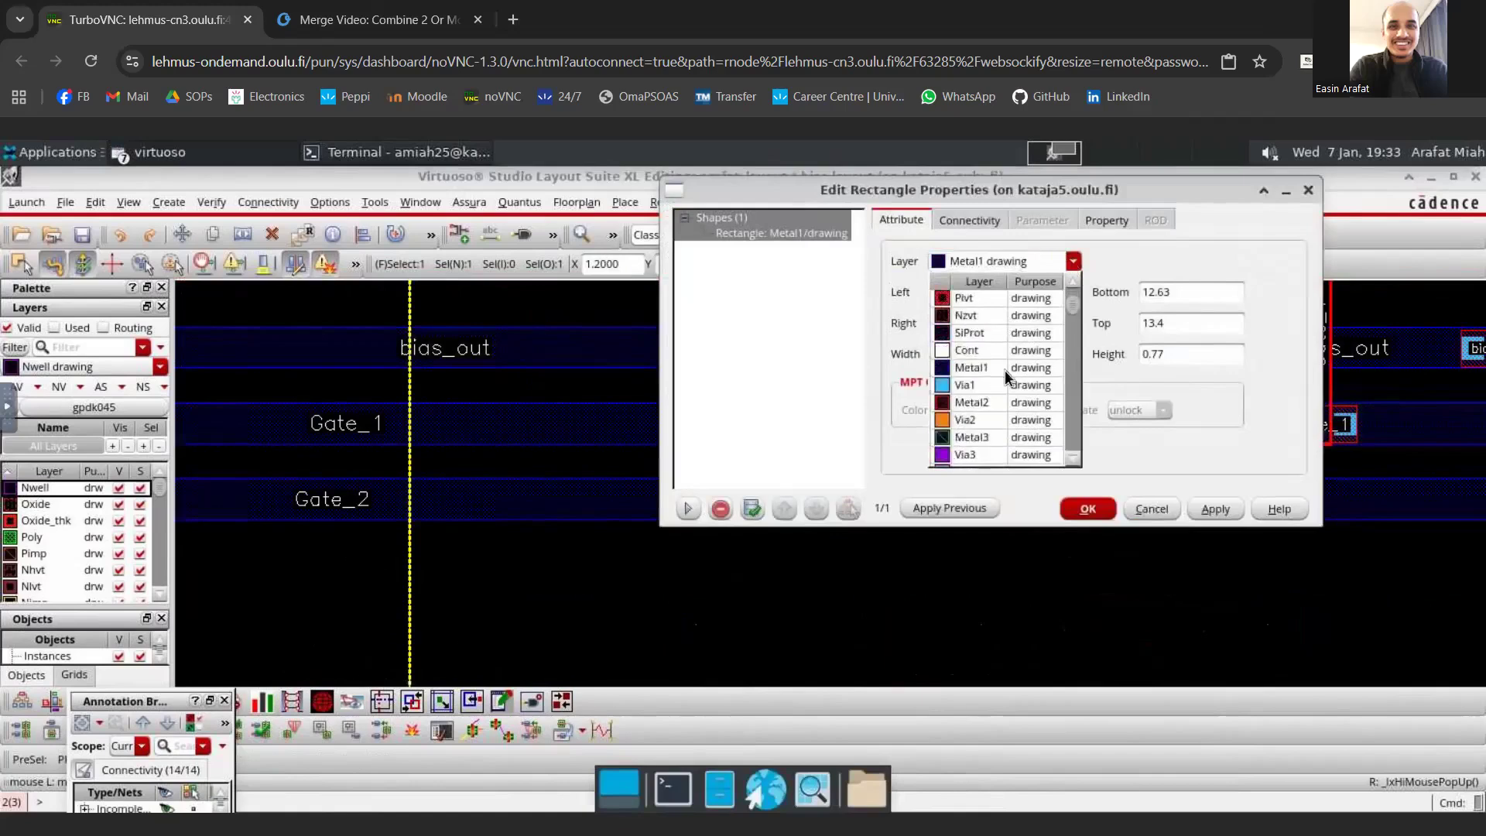
click(1007, 411)
click(1215, 508)
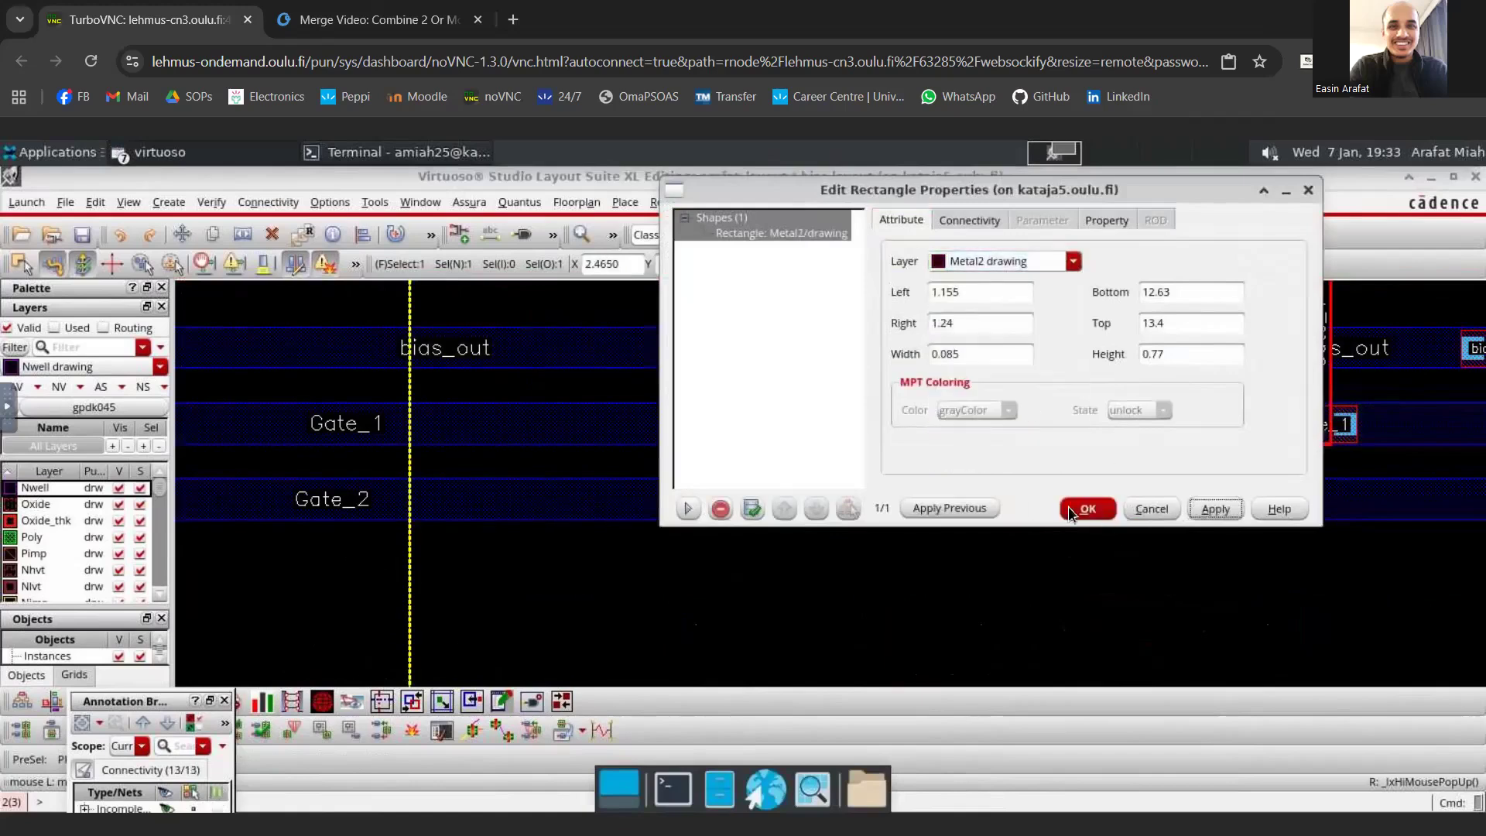
click(1087, 508)
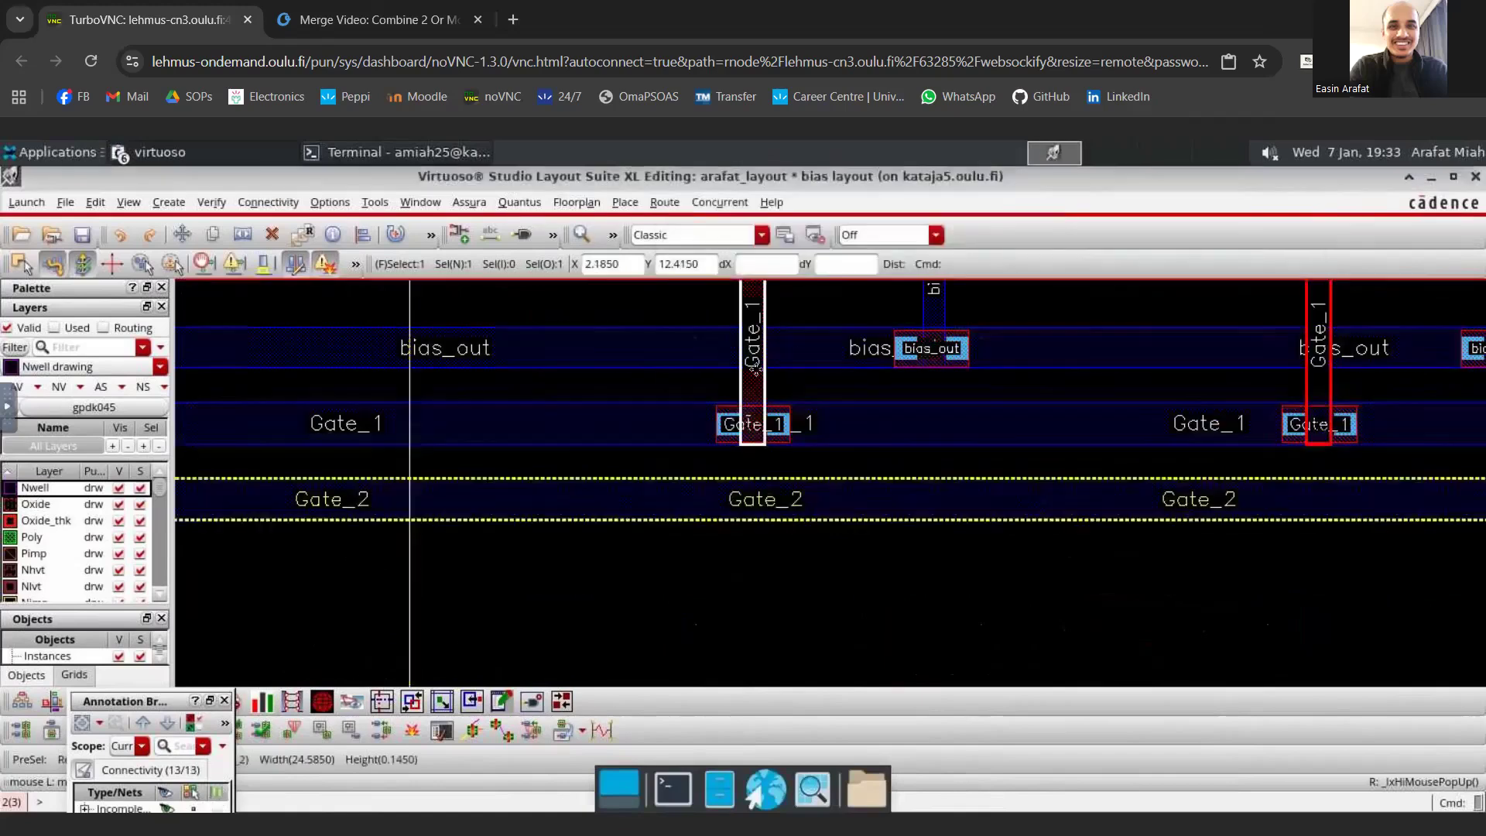
- Set the layer of the leftmost vertical bias_out strap to Metal2 drawing
middle_click(939, 310)
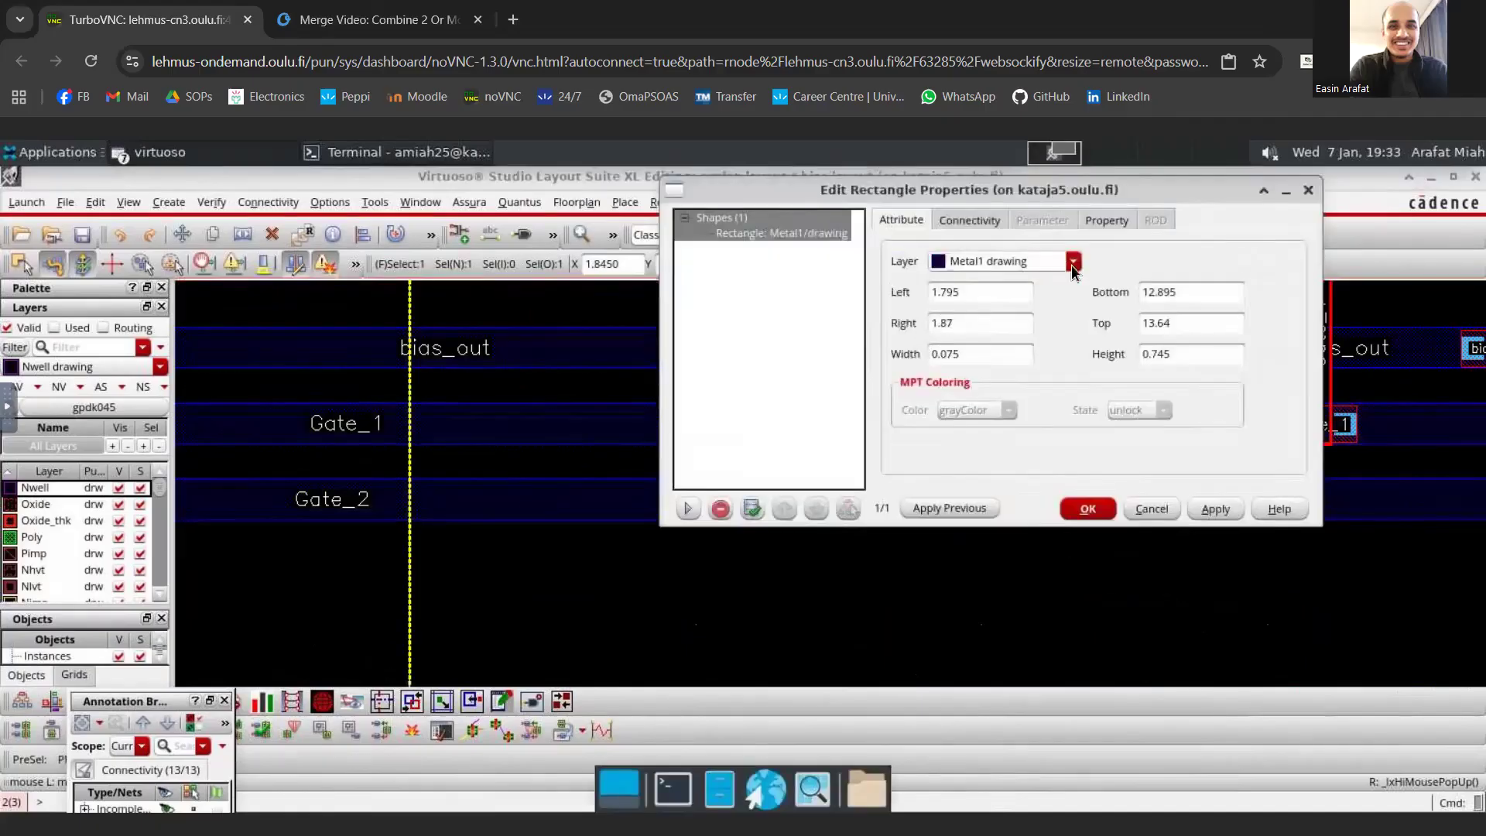
click(1073, 263)
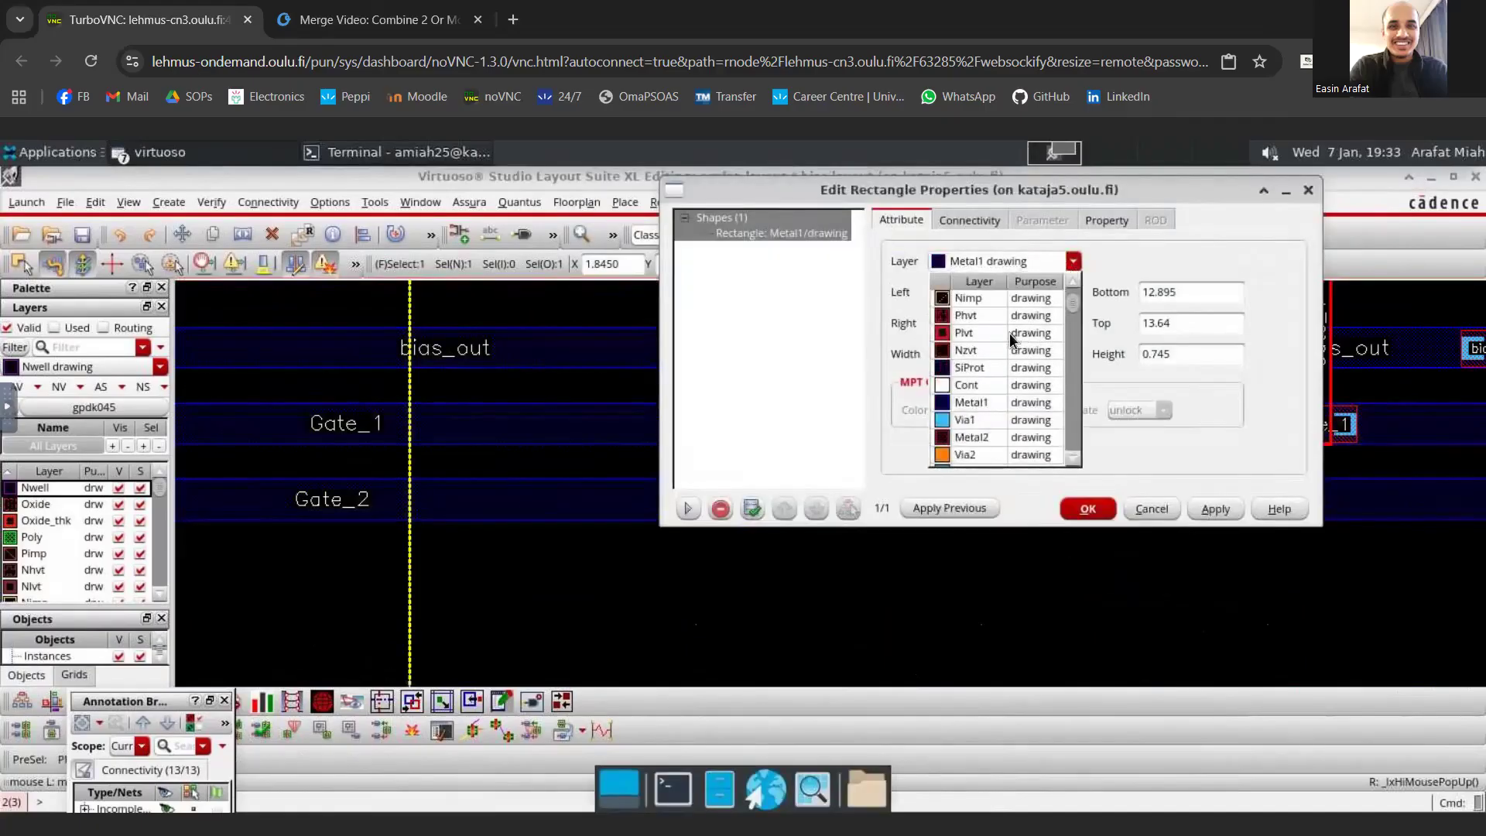
click(1006, 437)
click(1087, 509)
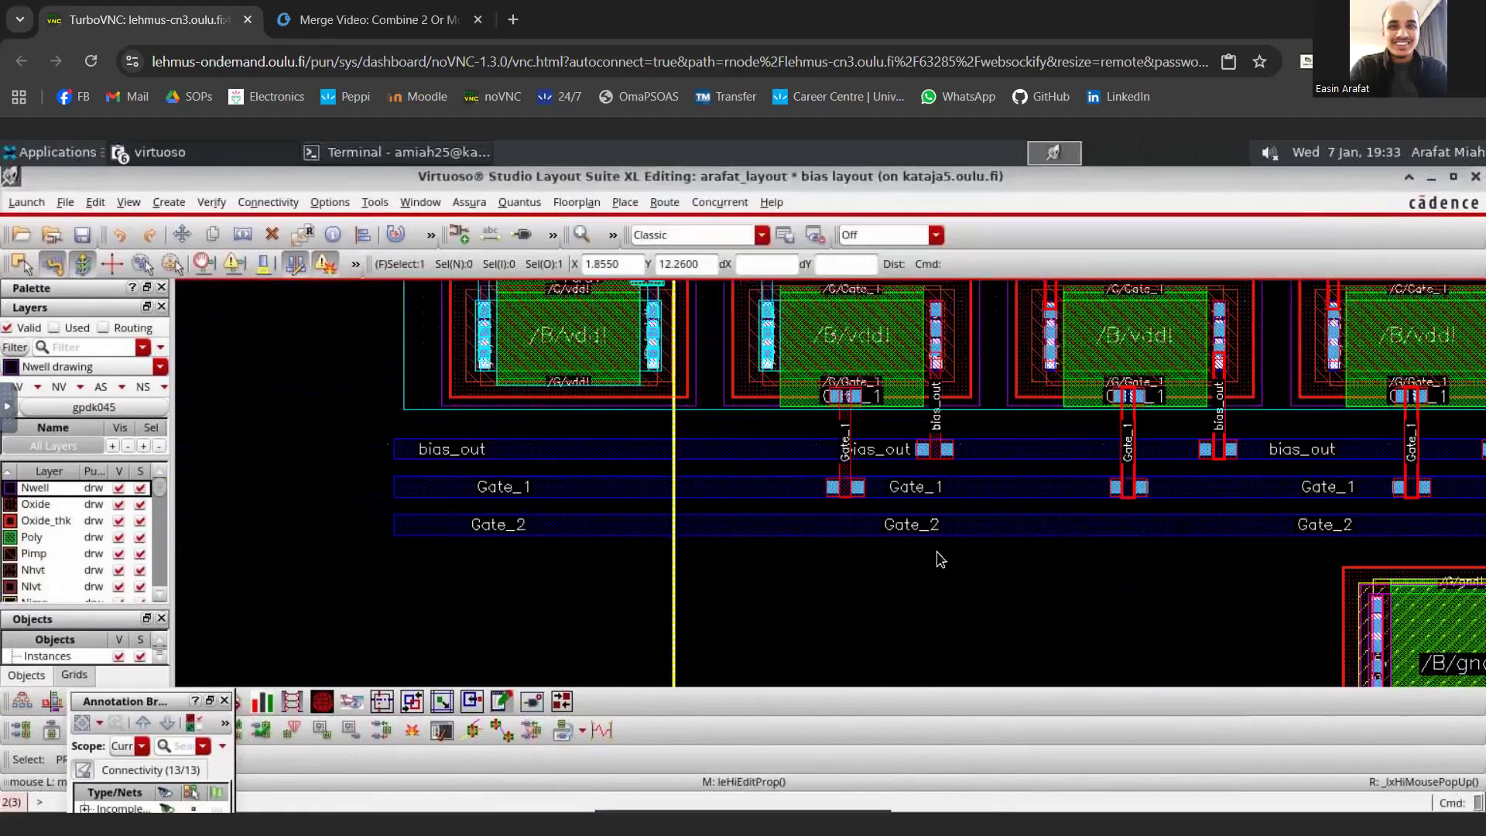
- Set the layer of the second vertical Gate_1 strap from the left to Metal2 drawing
ctrl+scroll(1044, 510, down, 2)
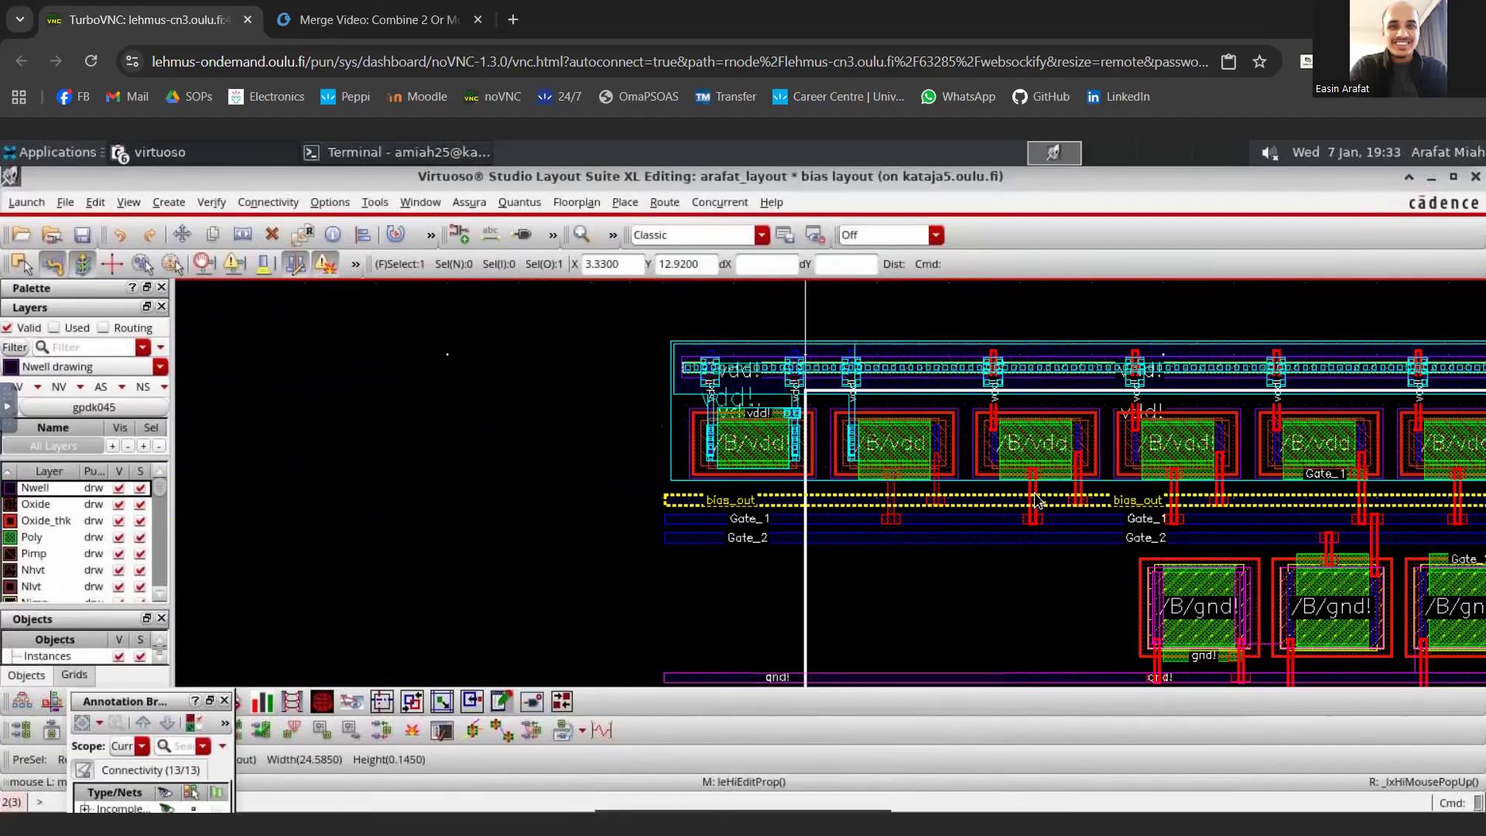
click(1035, 499)
middle_click(1036, 499)
click(1072, 261)
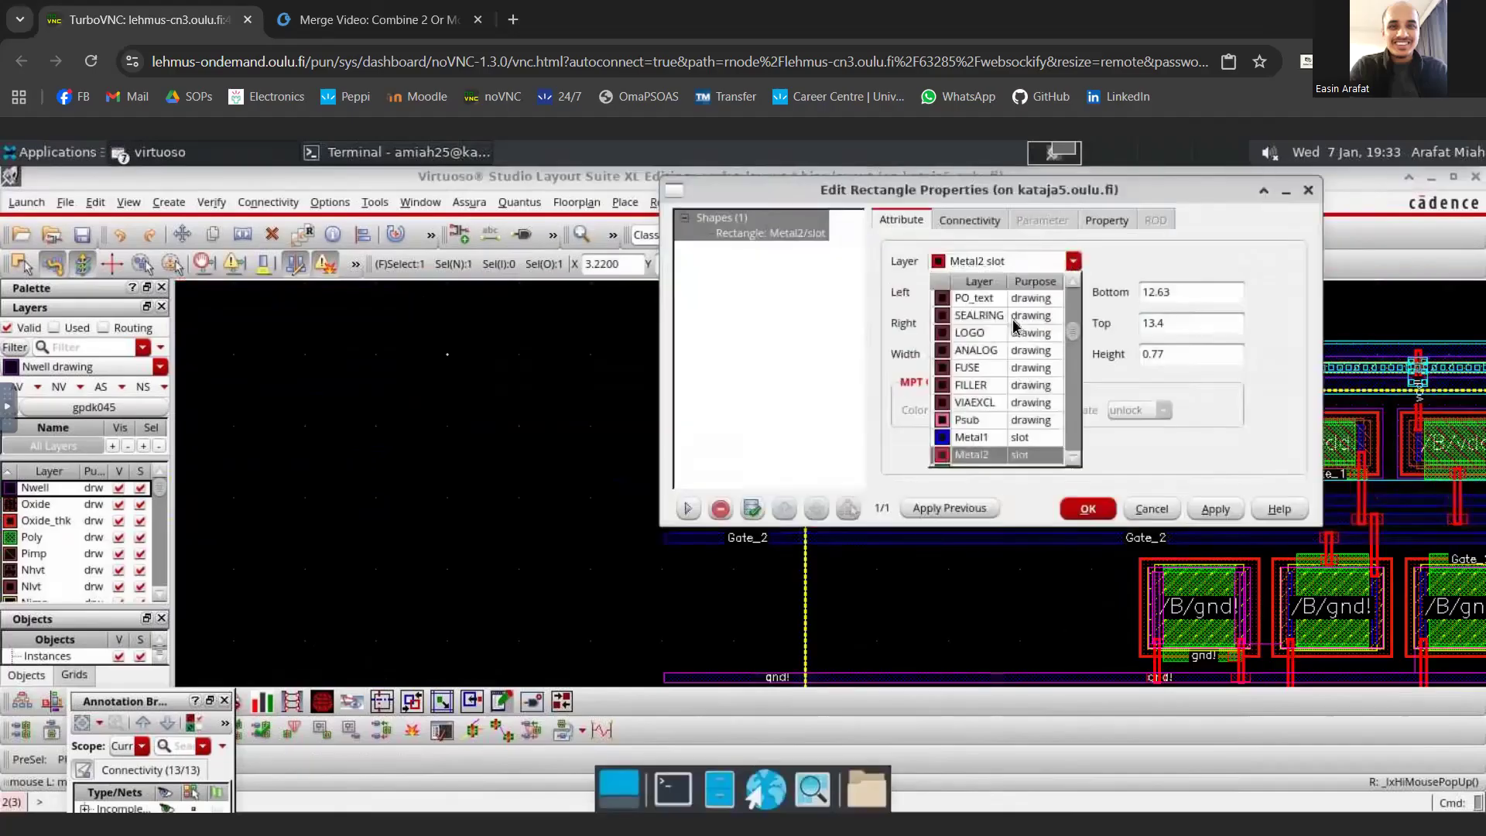
scroll(1016, 372, down, 6)
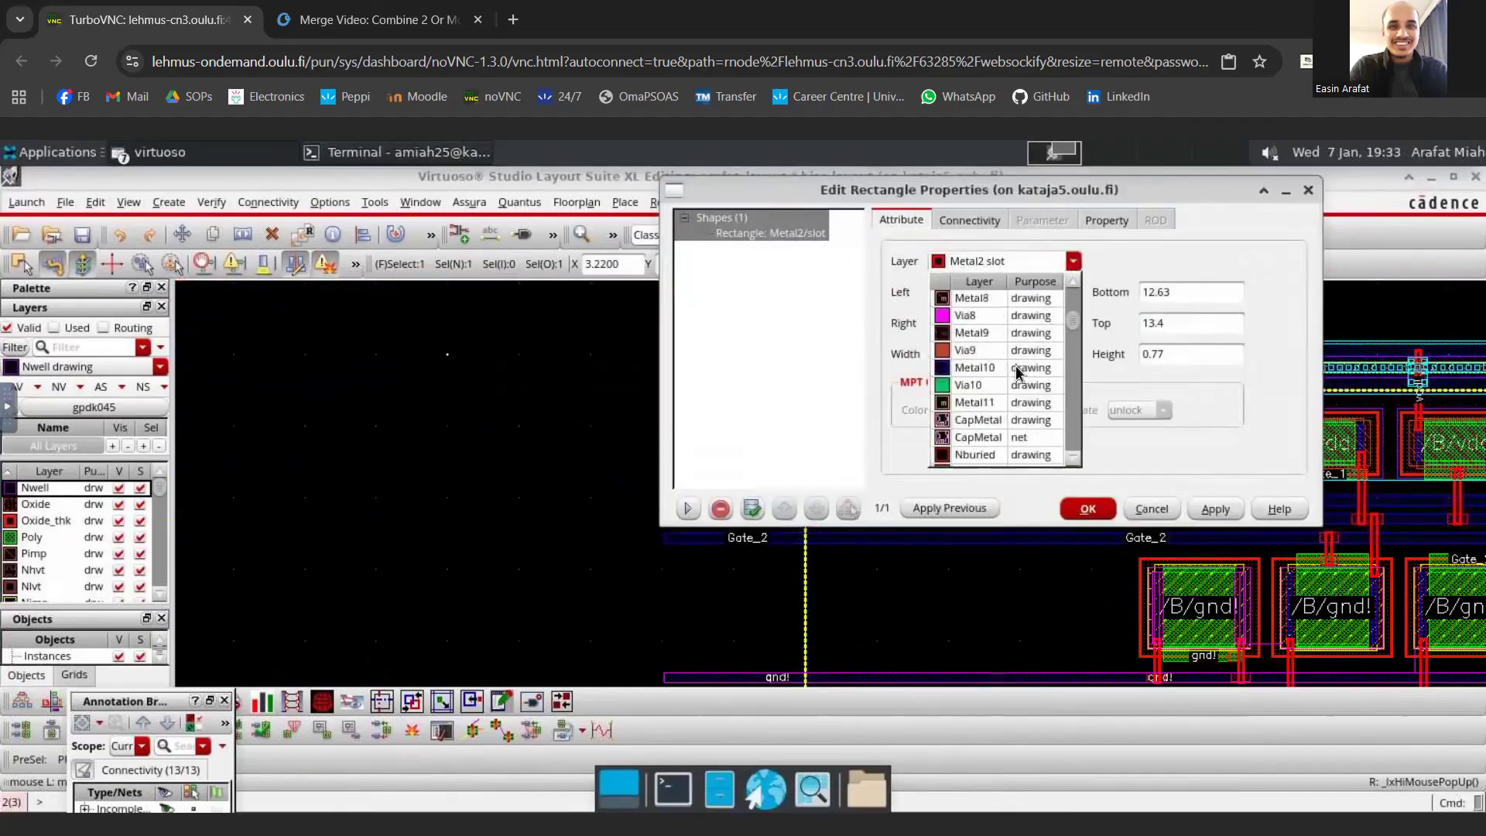
scroll(1016, 372, up, 2)
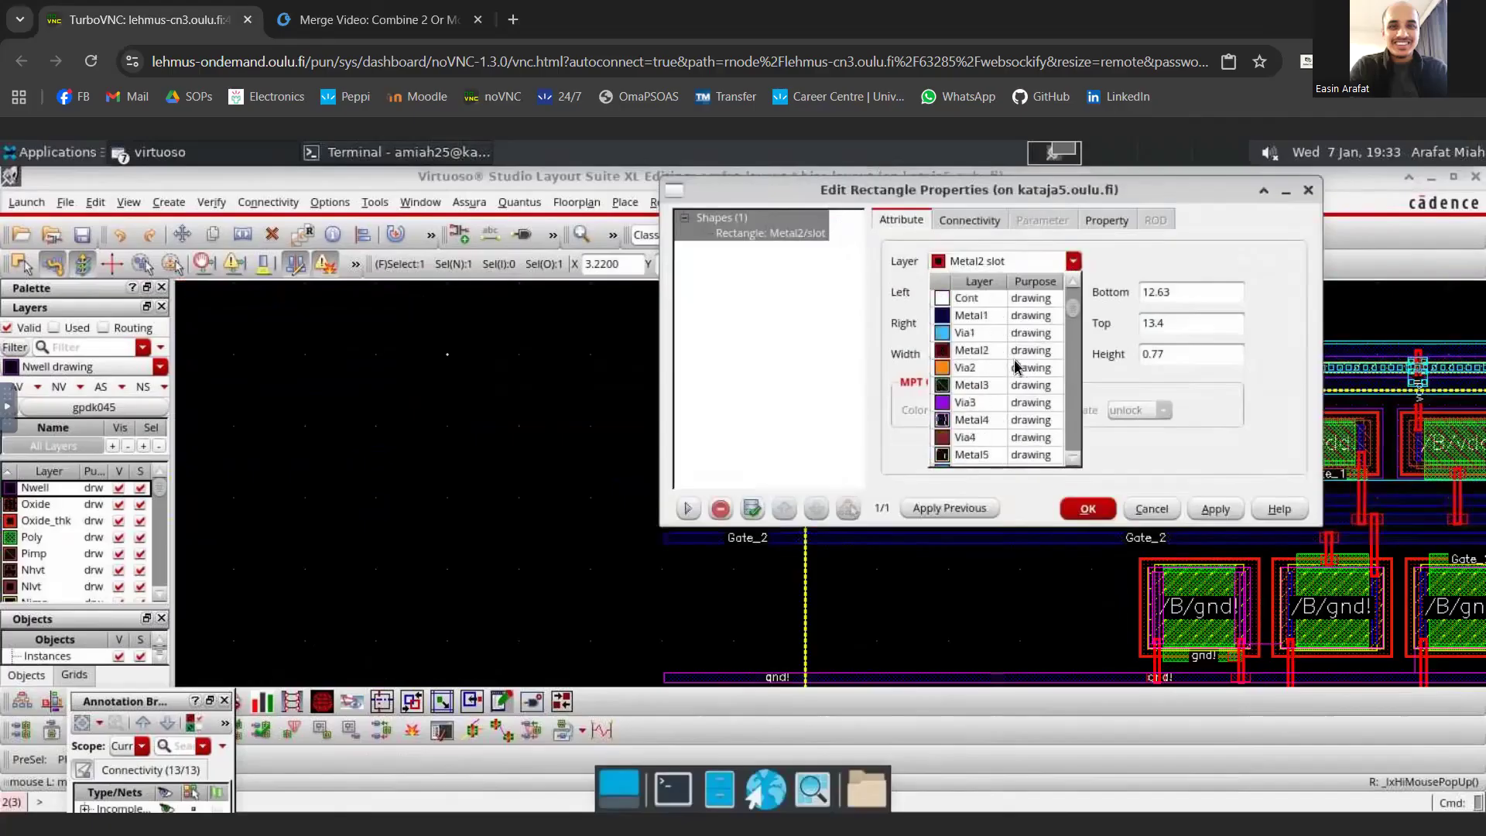
click(1016, 351)
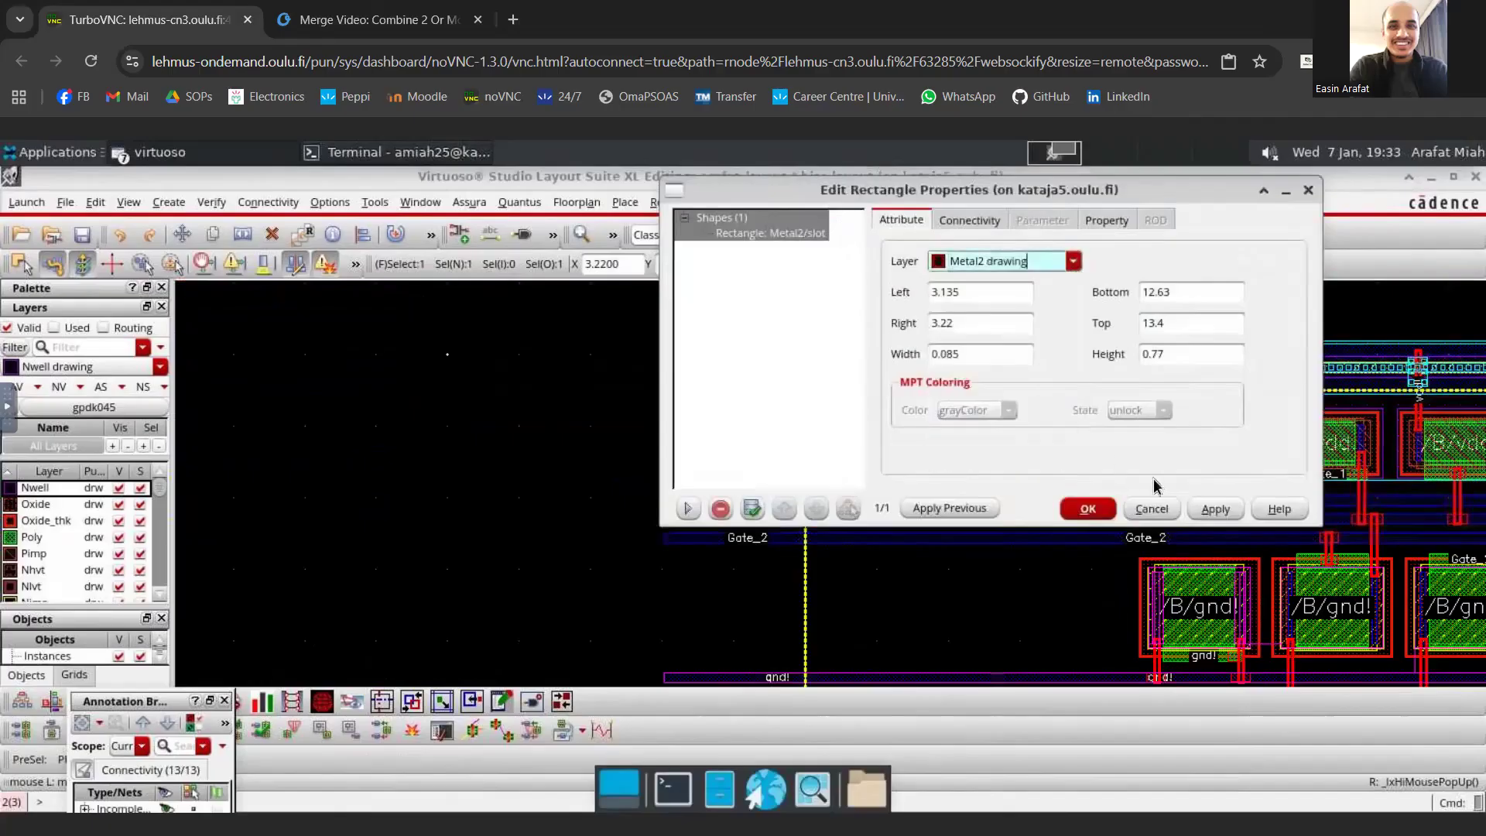
click(1087, 508)
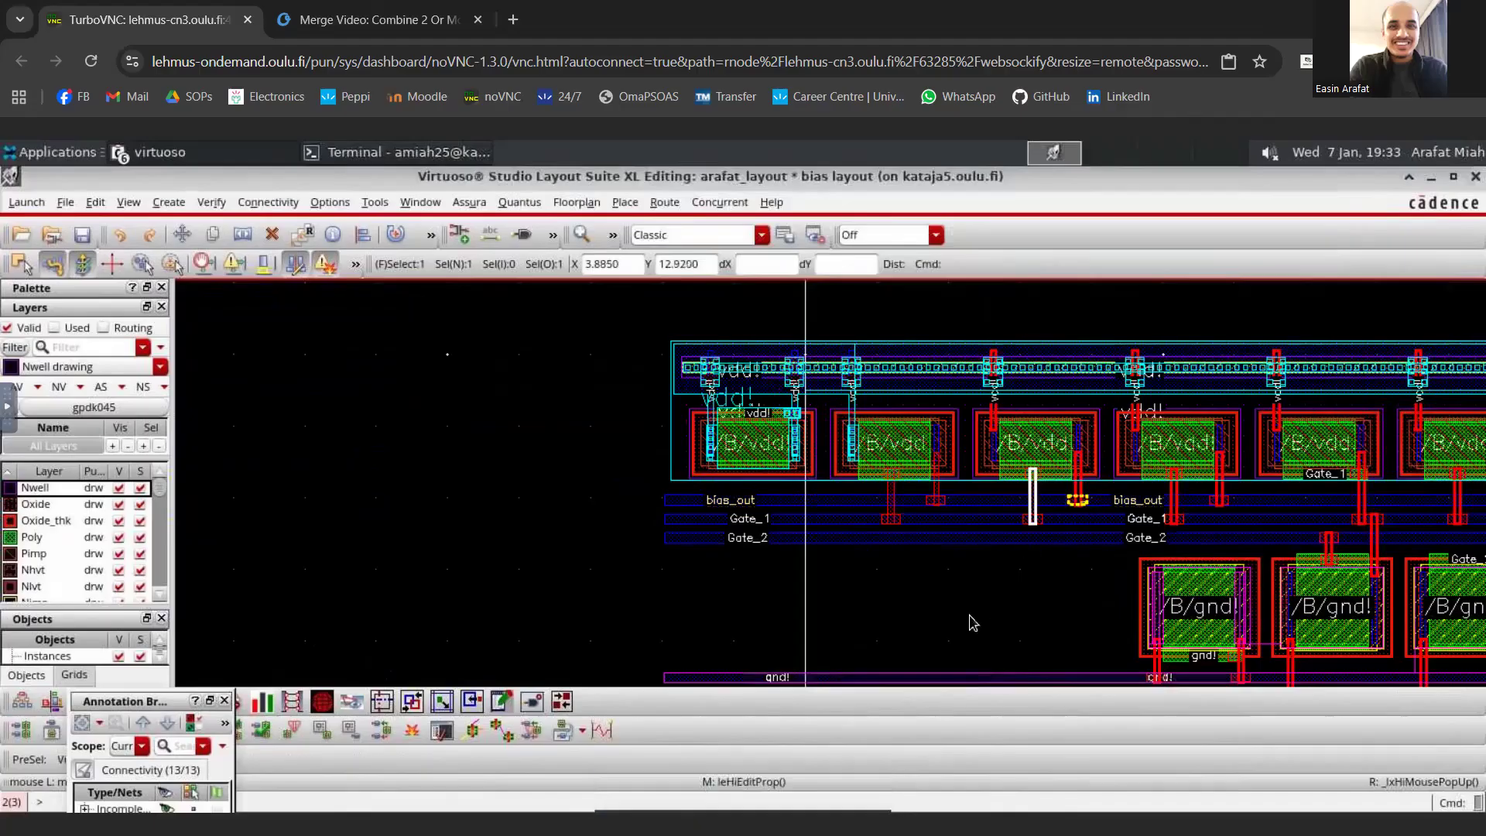
- Inspect the via properties of the long M1_PSUB contact row on the lowest gnd! rail, including its end layer choices
ctrl+scroll(975, 619, down, 2)
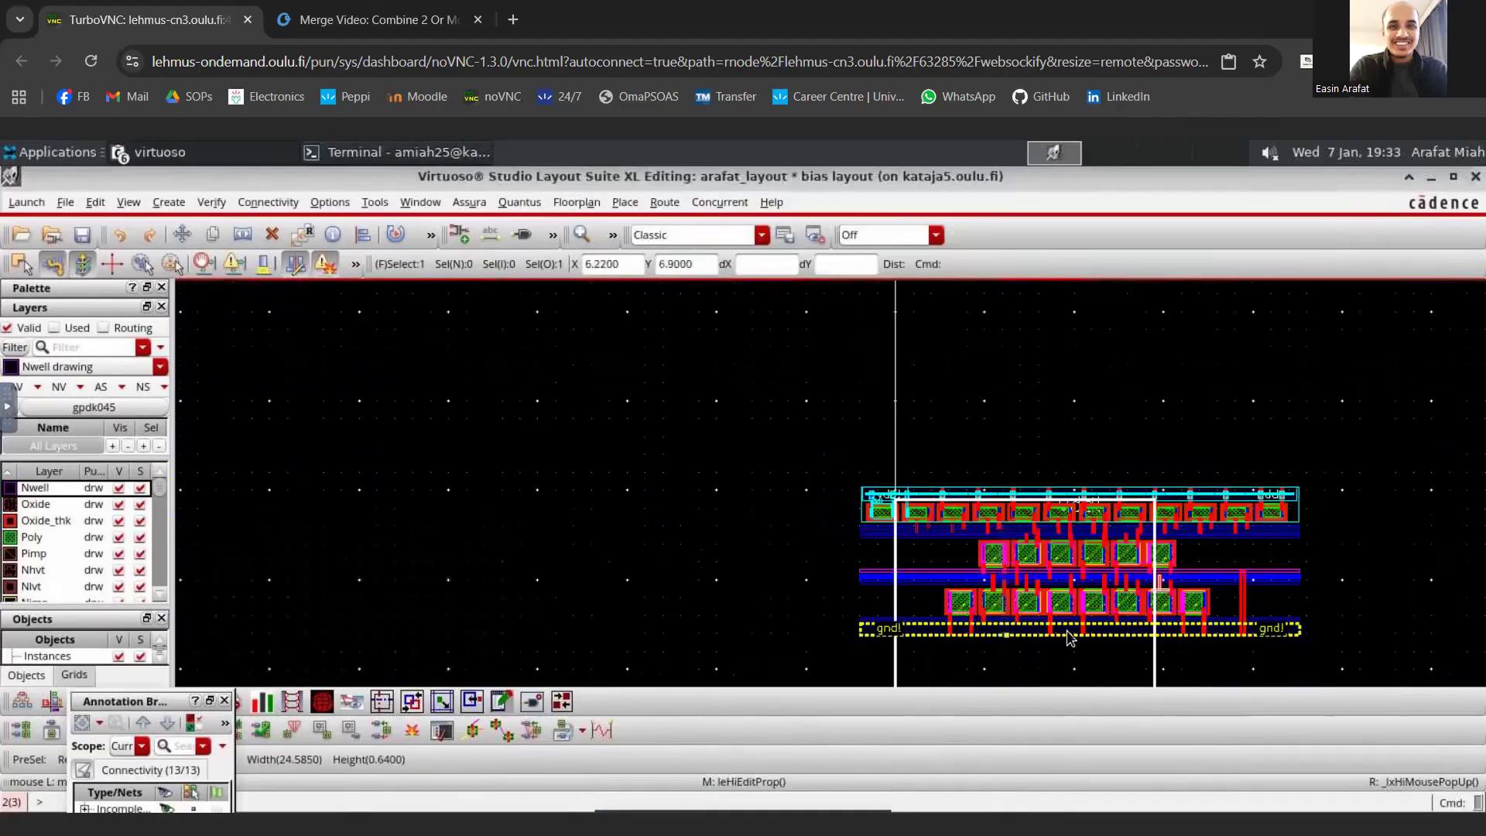
ctrl+scroll(1071, 637, up, 1)
ctrl+scroll(1060, 619, up, 1)
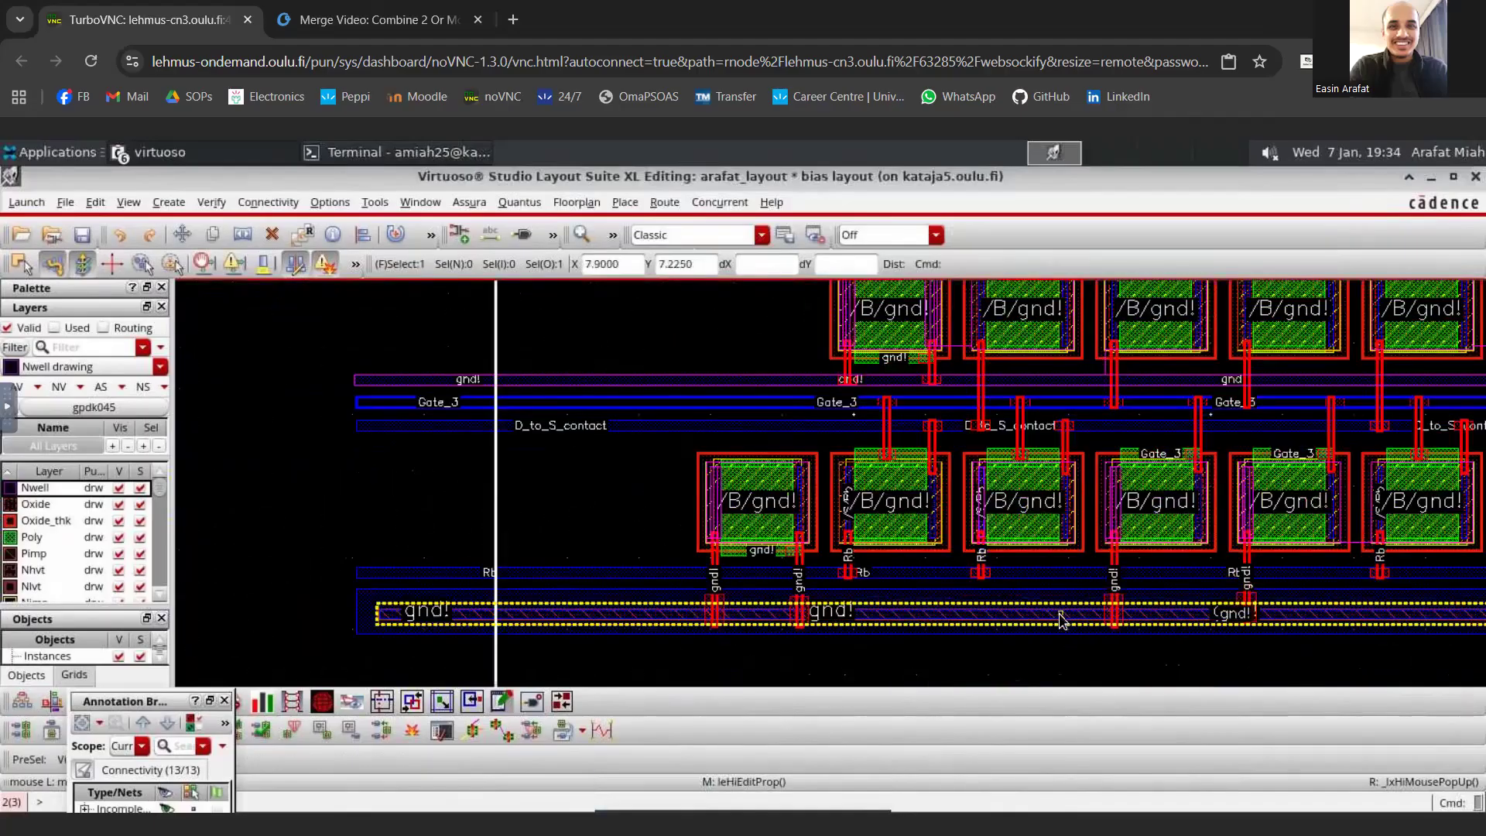
click(1058, 612)
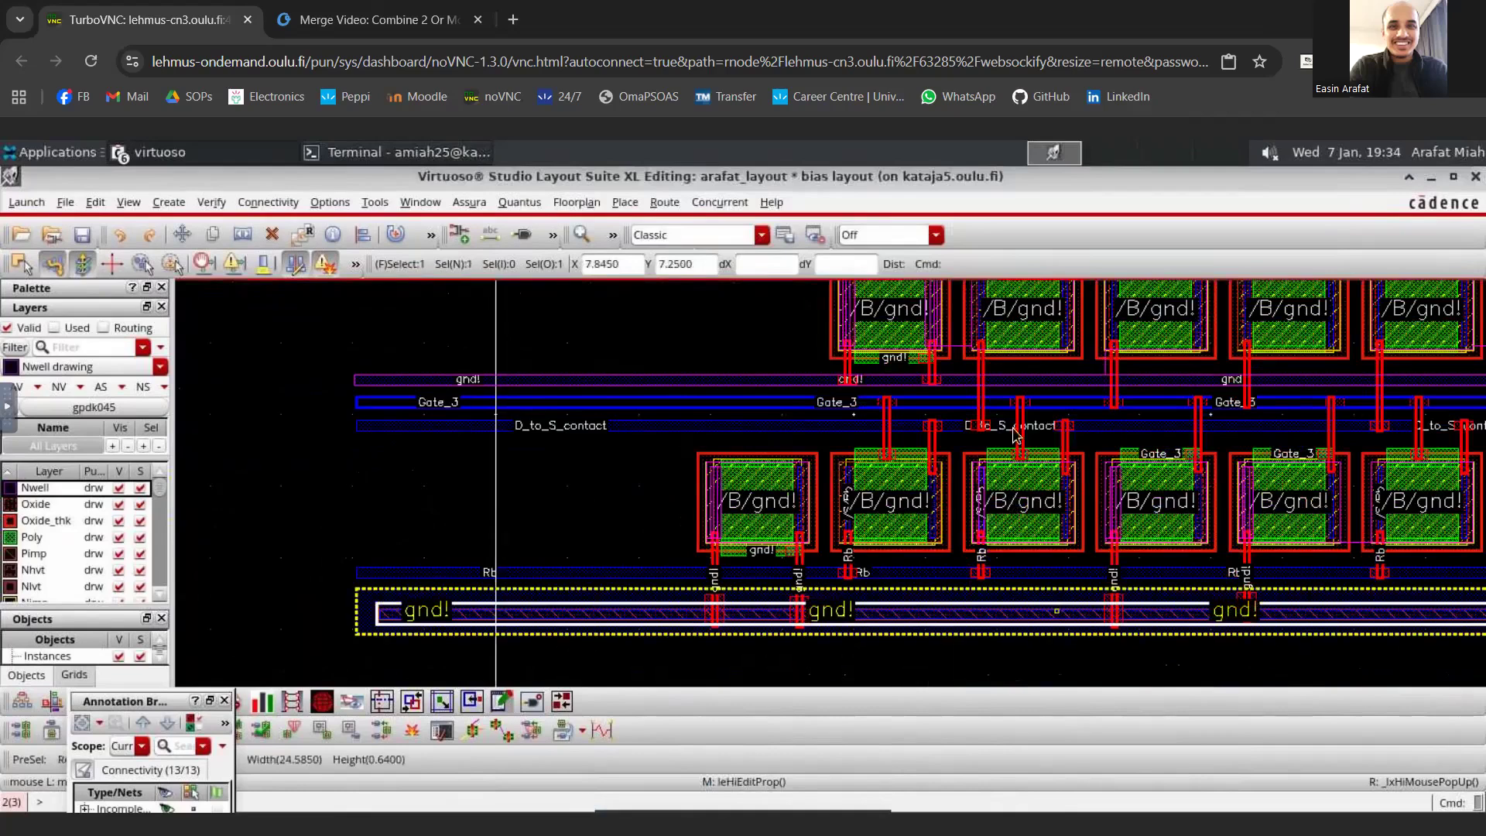
key(q)
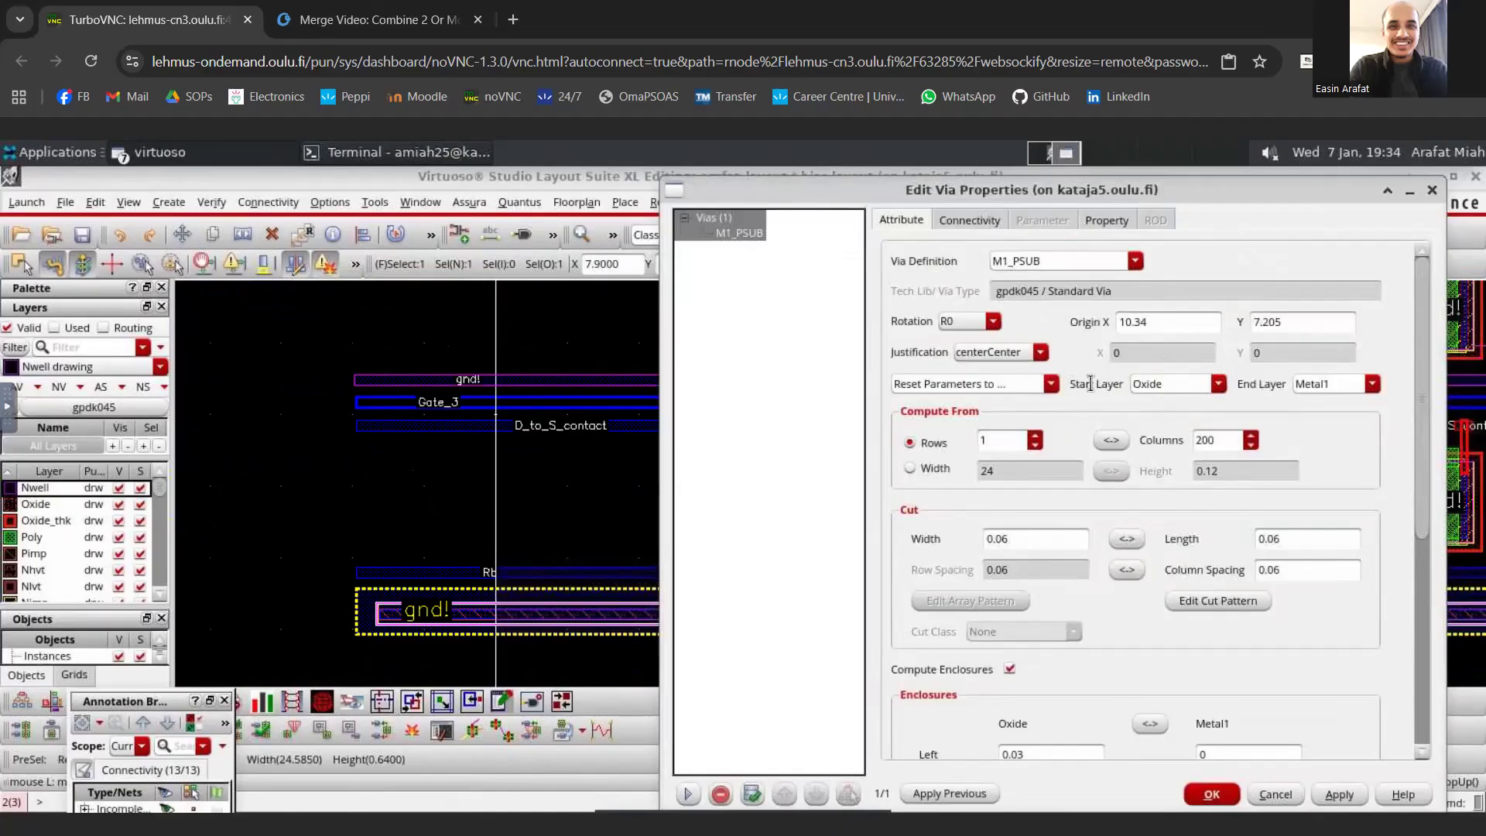
click(1372, 384)
click(1372, 383)
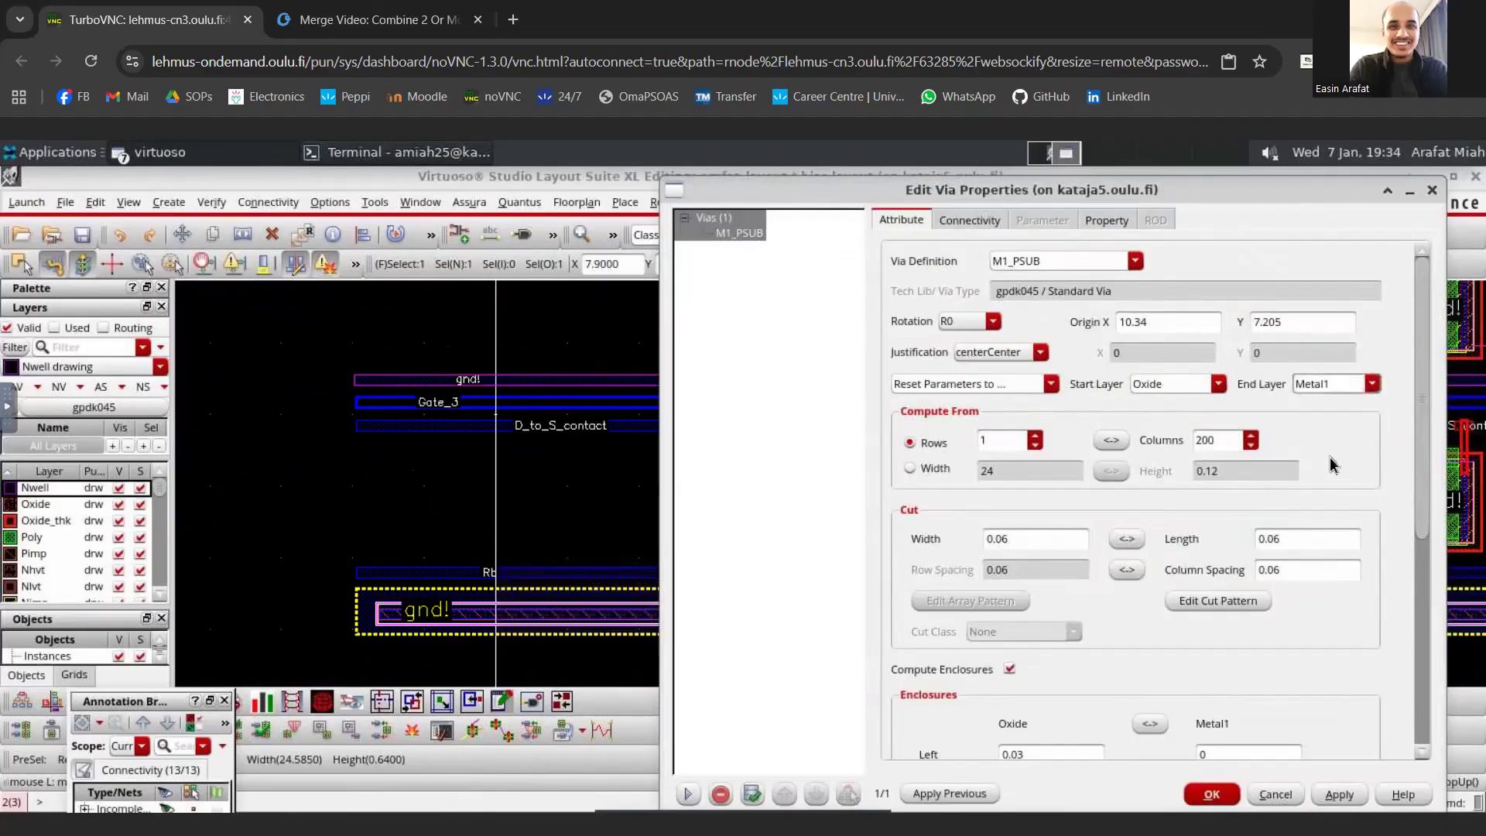
click(1230, 795)
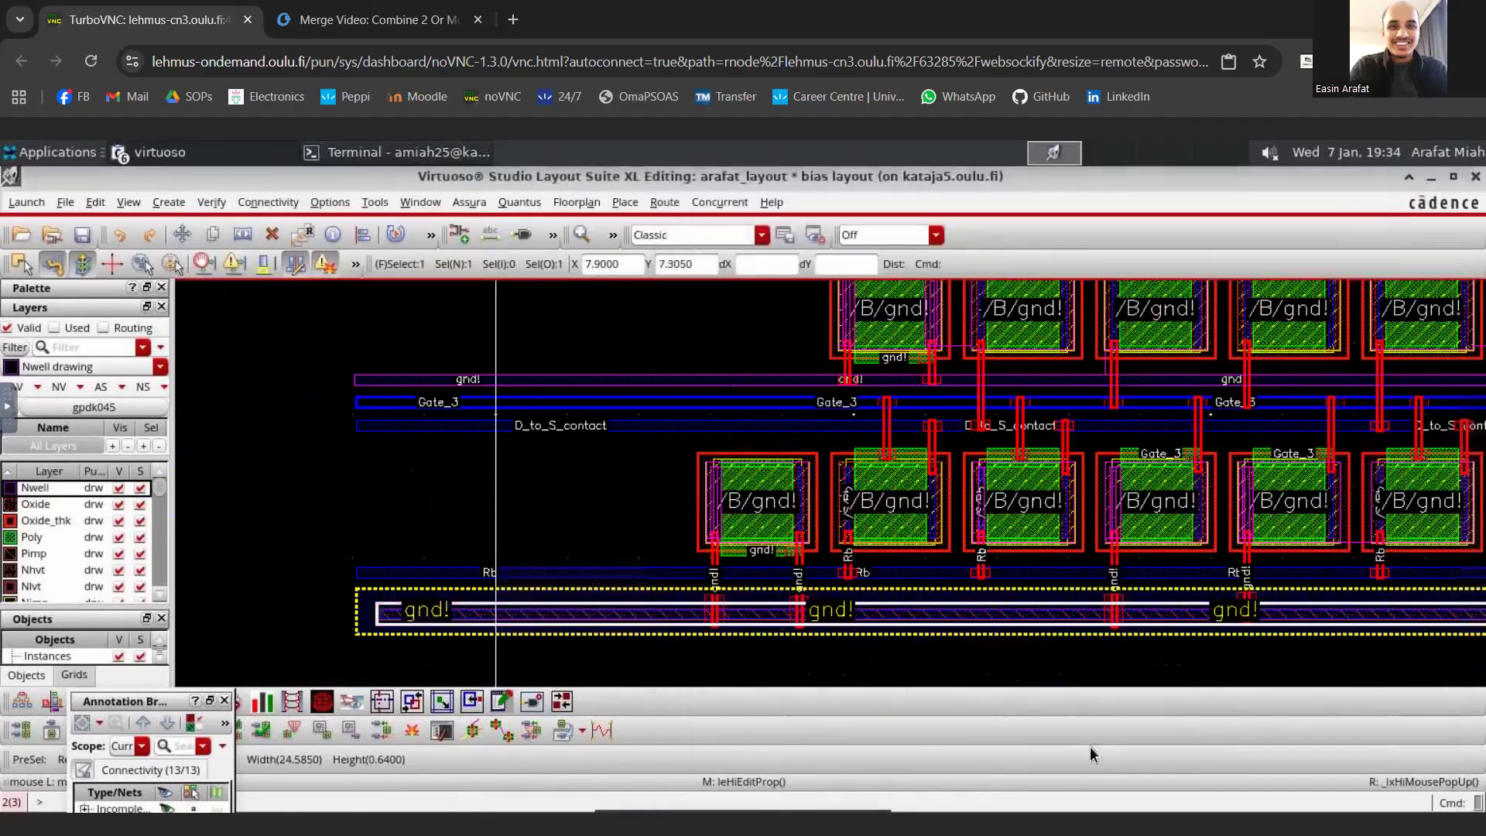
- Inspect the attributes and connectivity of the small square gnd! pin on the lowest gnd! rail
click(1173, 641)
scroll(1141, 638, up, 2)
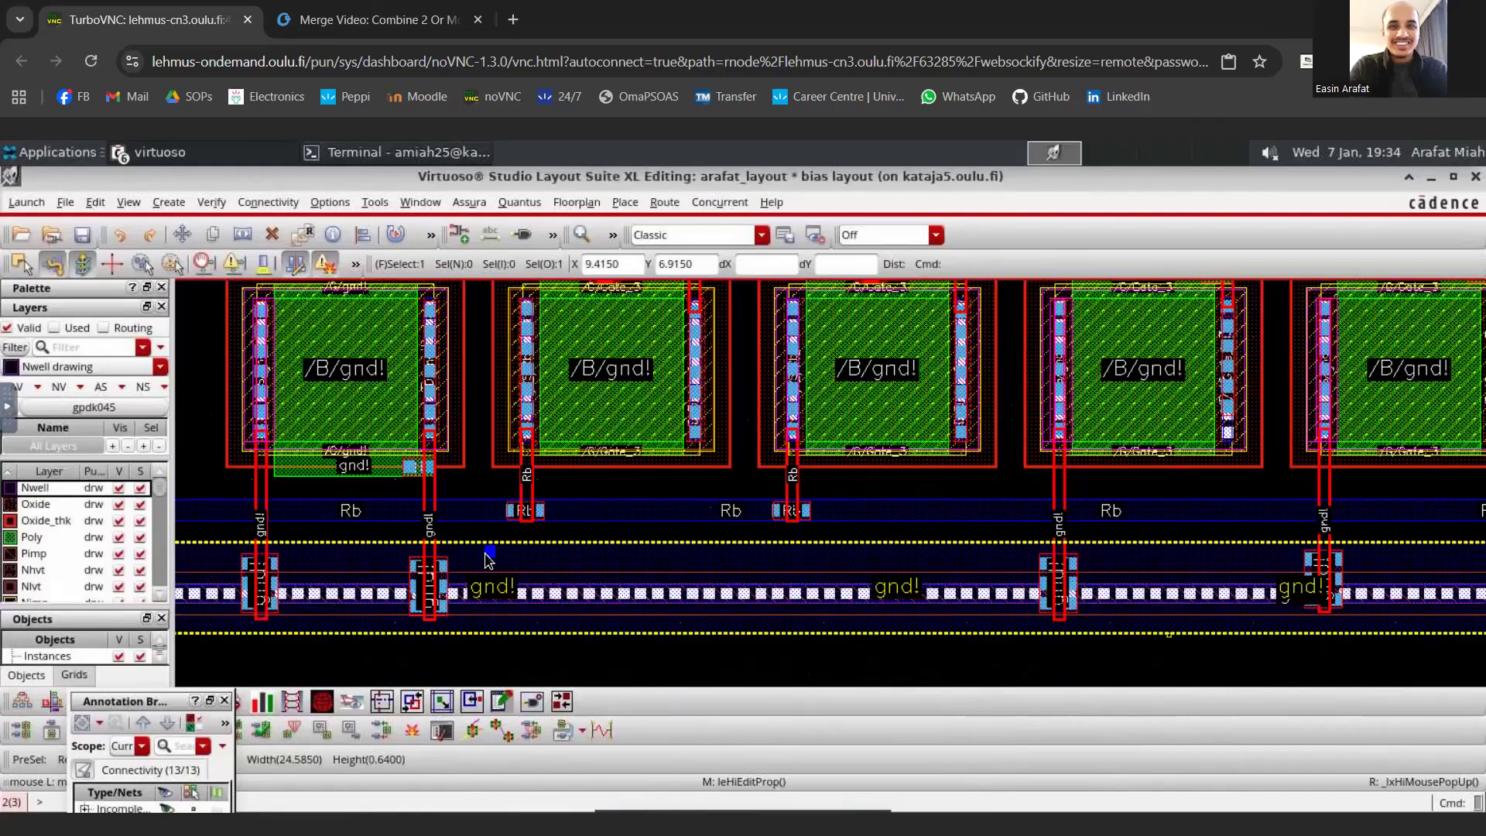
middle_click(543, 543)
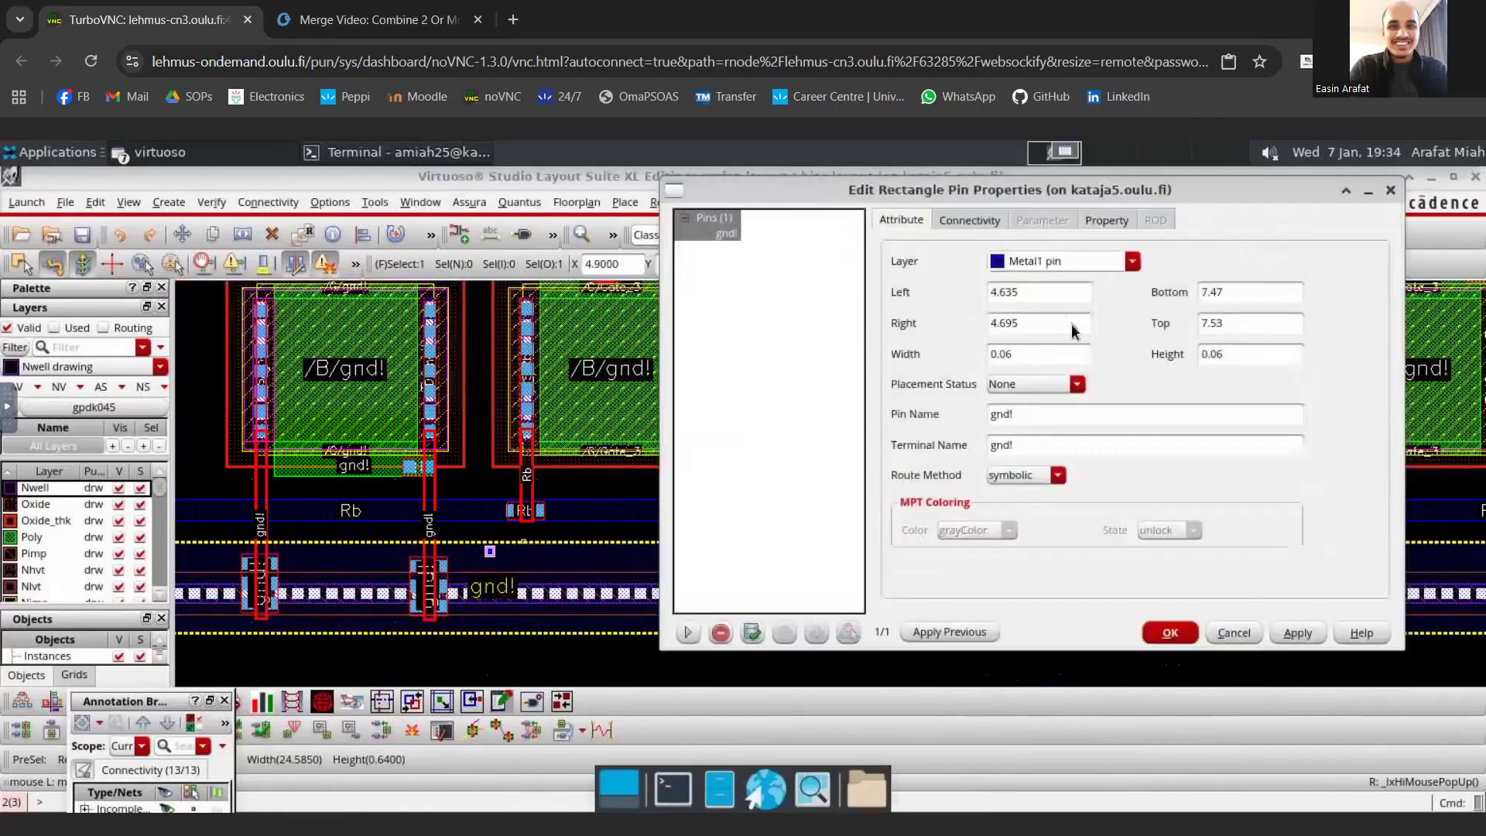
click(969, 220)
click(1390, 191)
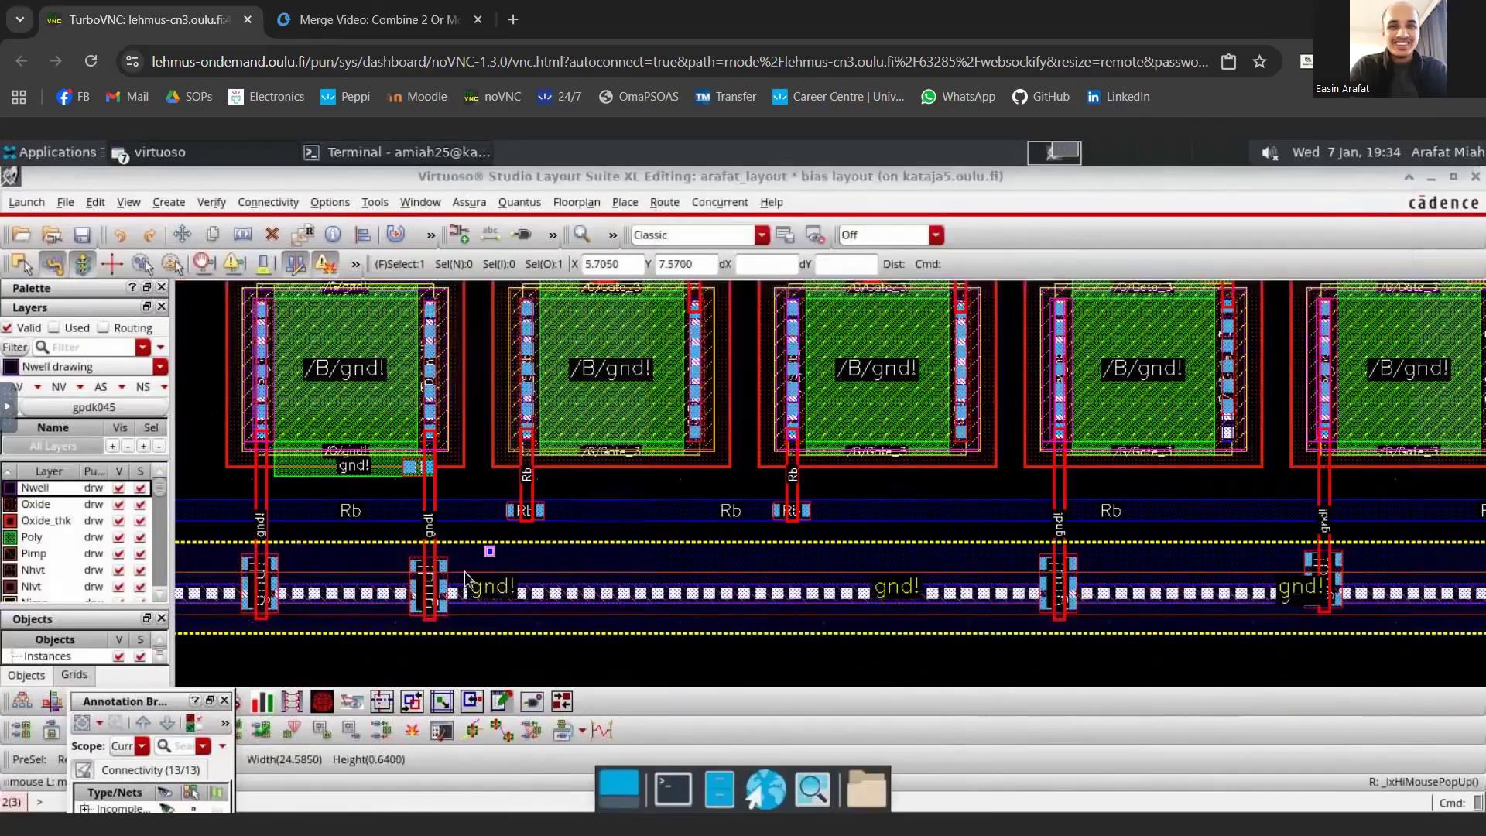
- Examine the small gnd! pin's placement on the lowest gnd! rail and its surroundings in the whole layout
ctrl+scroll(466, 577, up, 4)
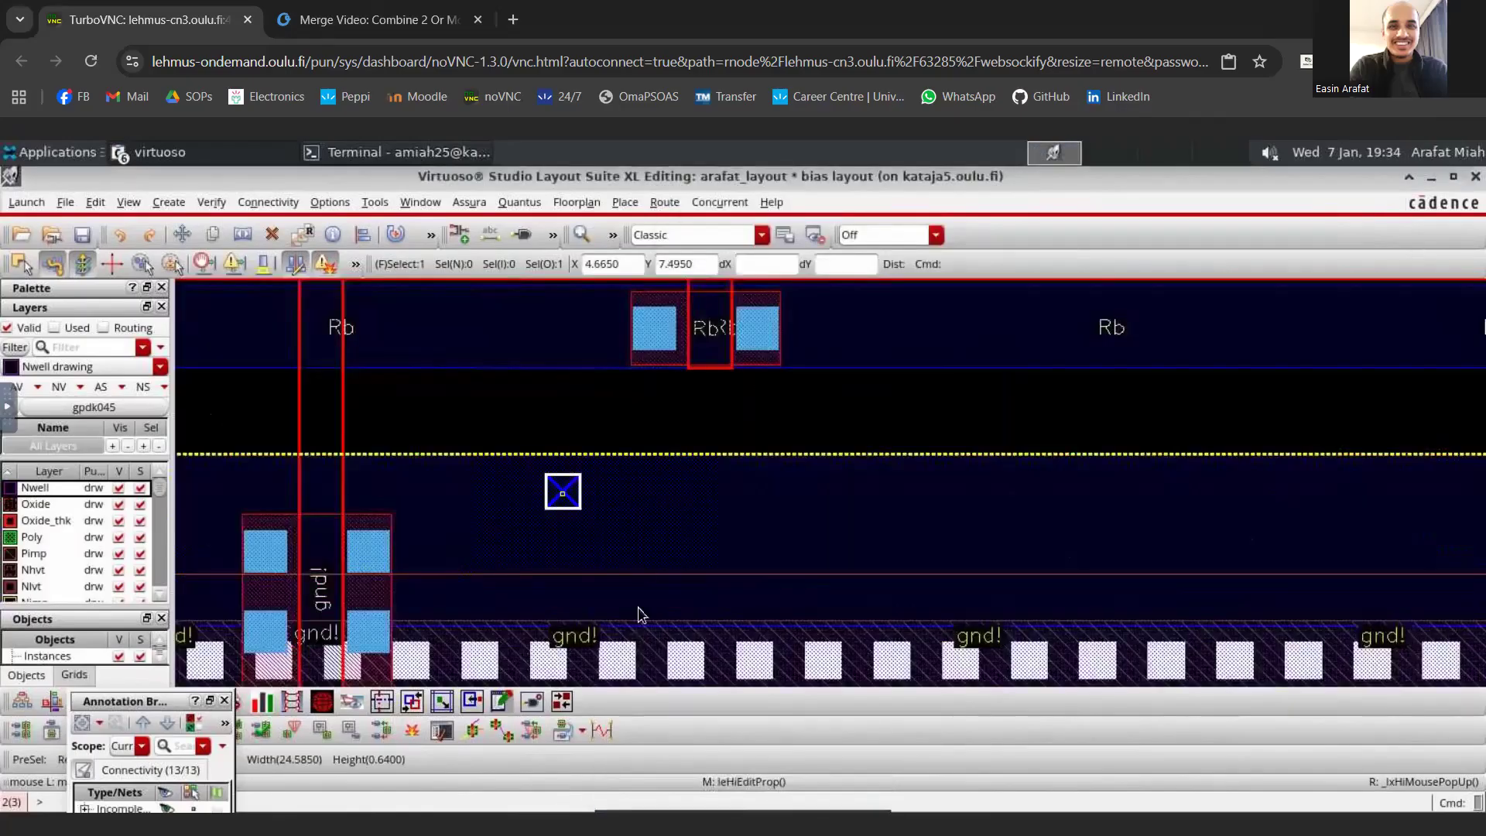
ctrl+scroll(642, 615, down, 4)
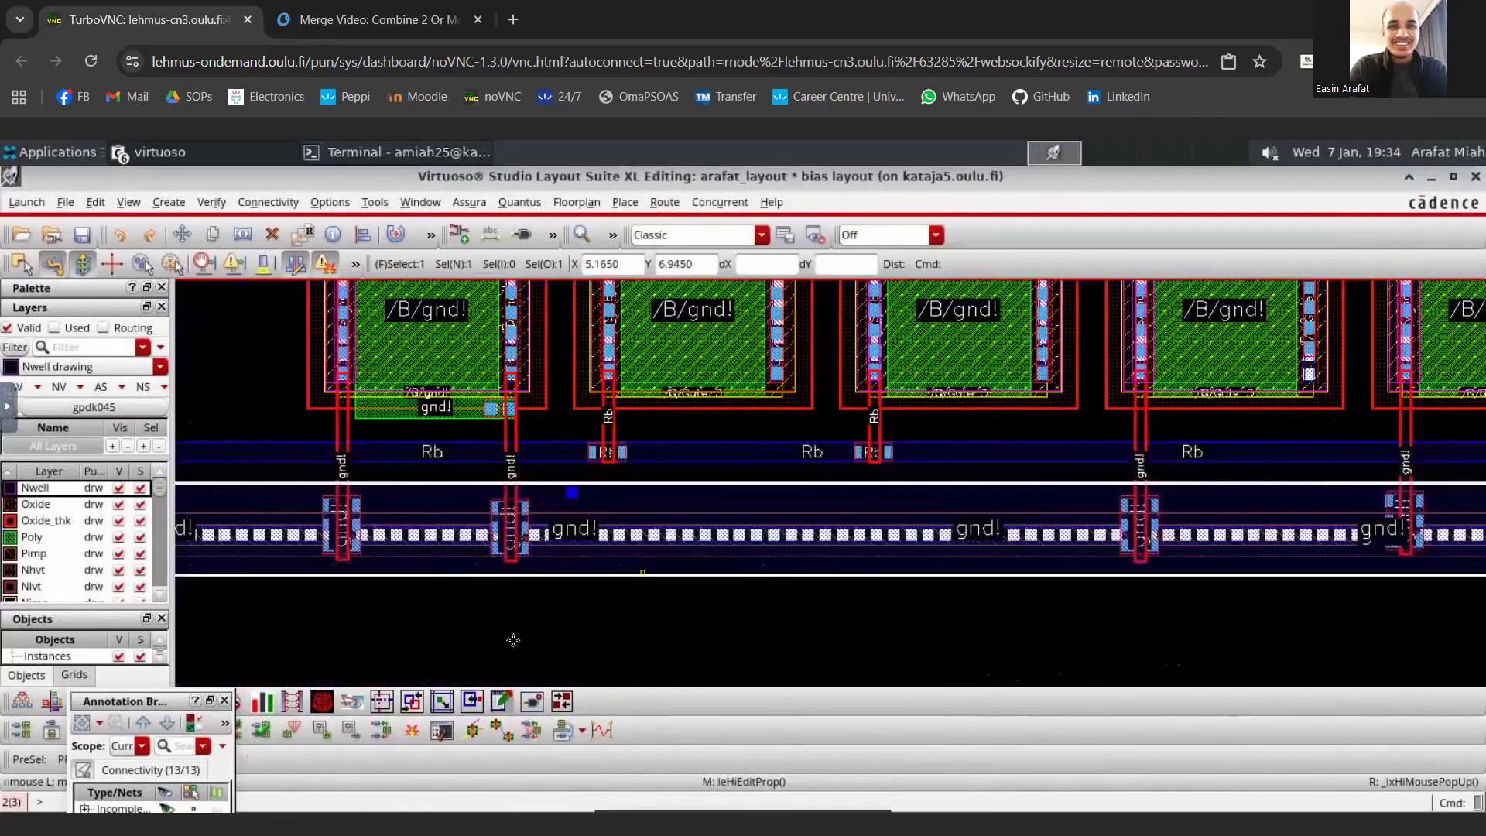
click(545, 470)
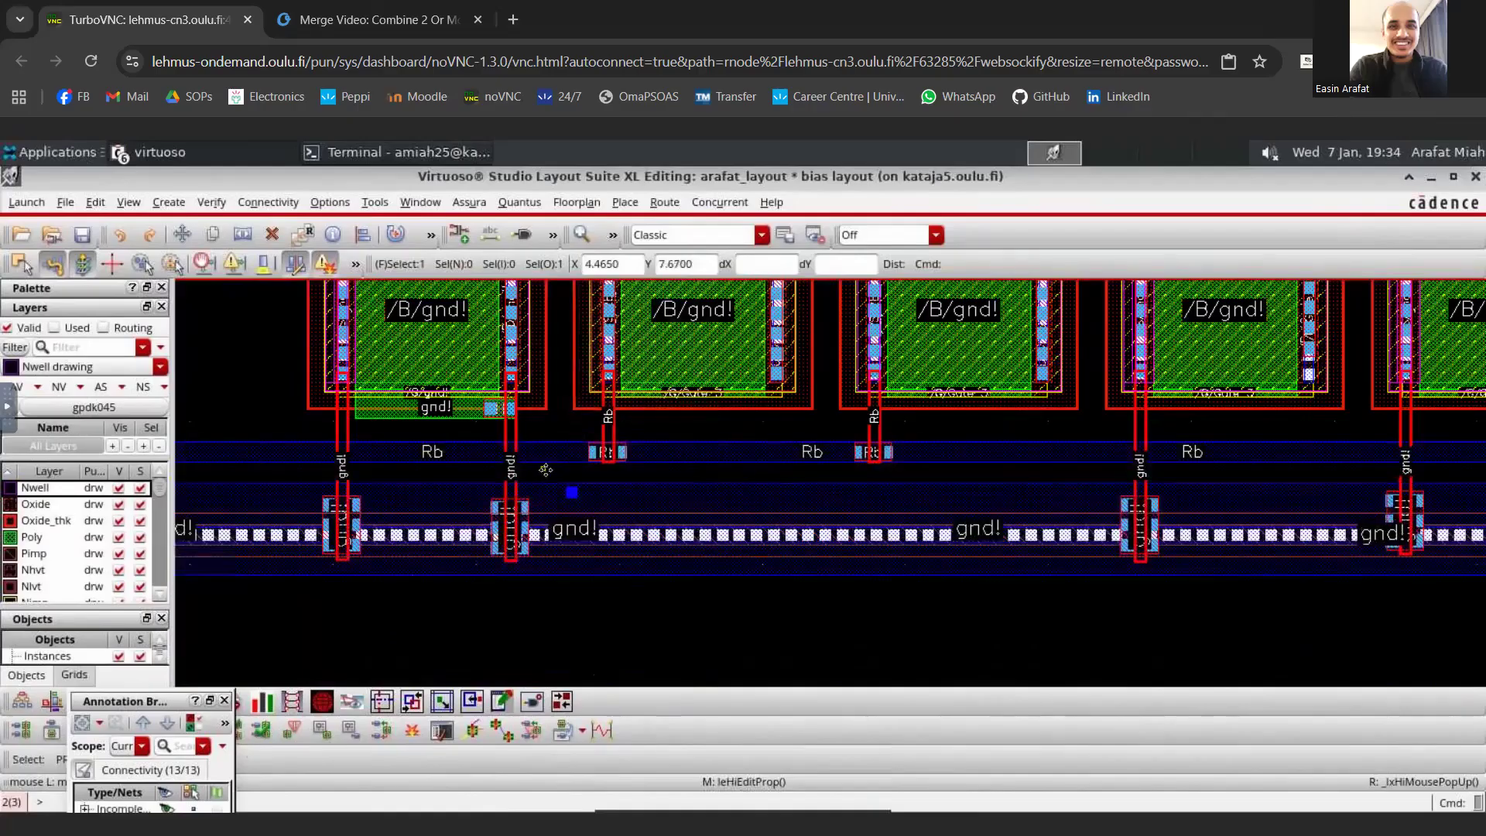
click(597, 499)
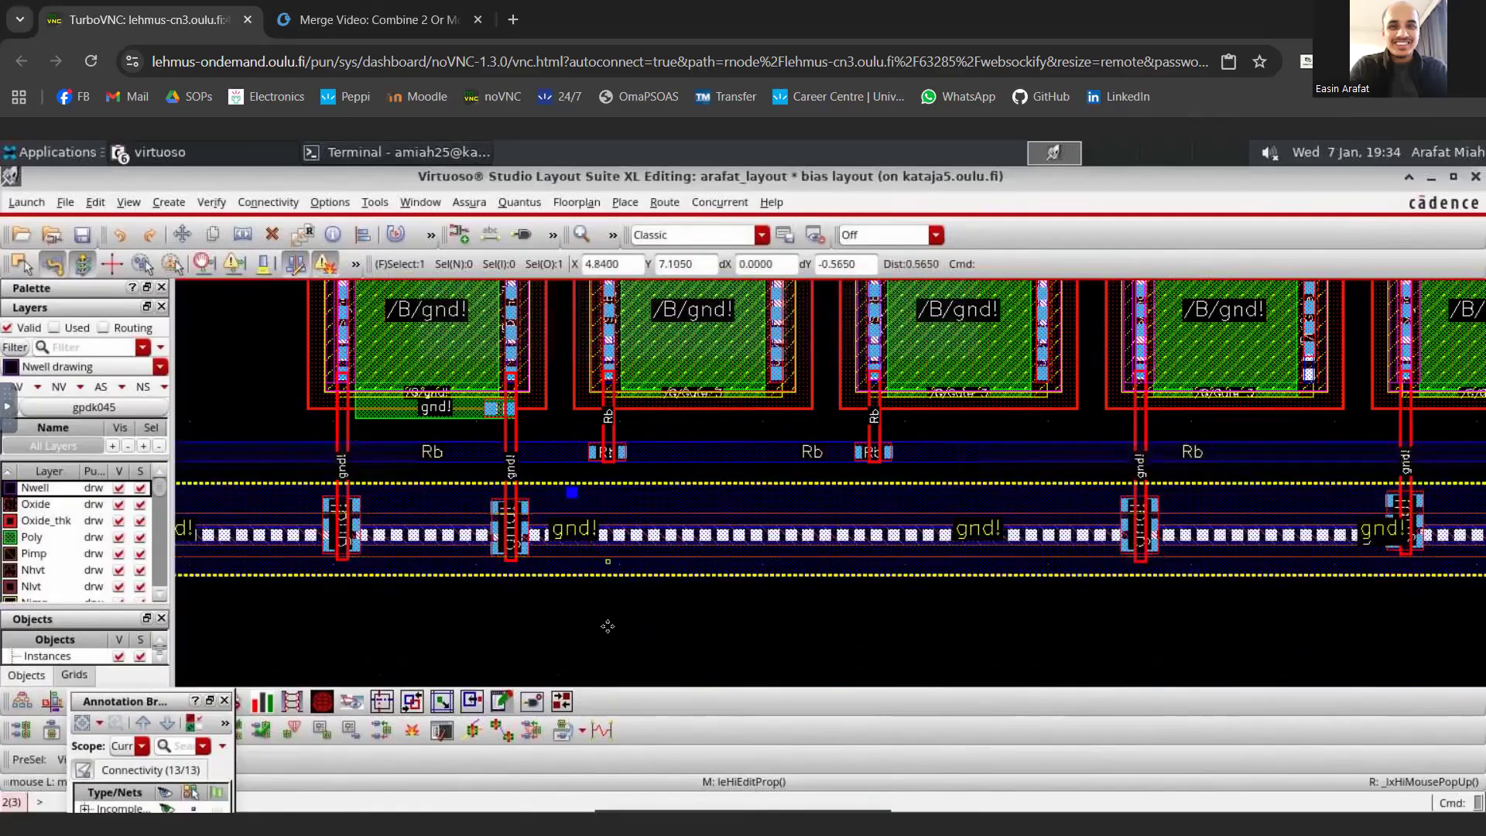
drag(545, 493, 629, 509)
drag(532, 450, 582, 514)
ctrl+scroll(582, 514, up, 3)
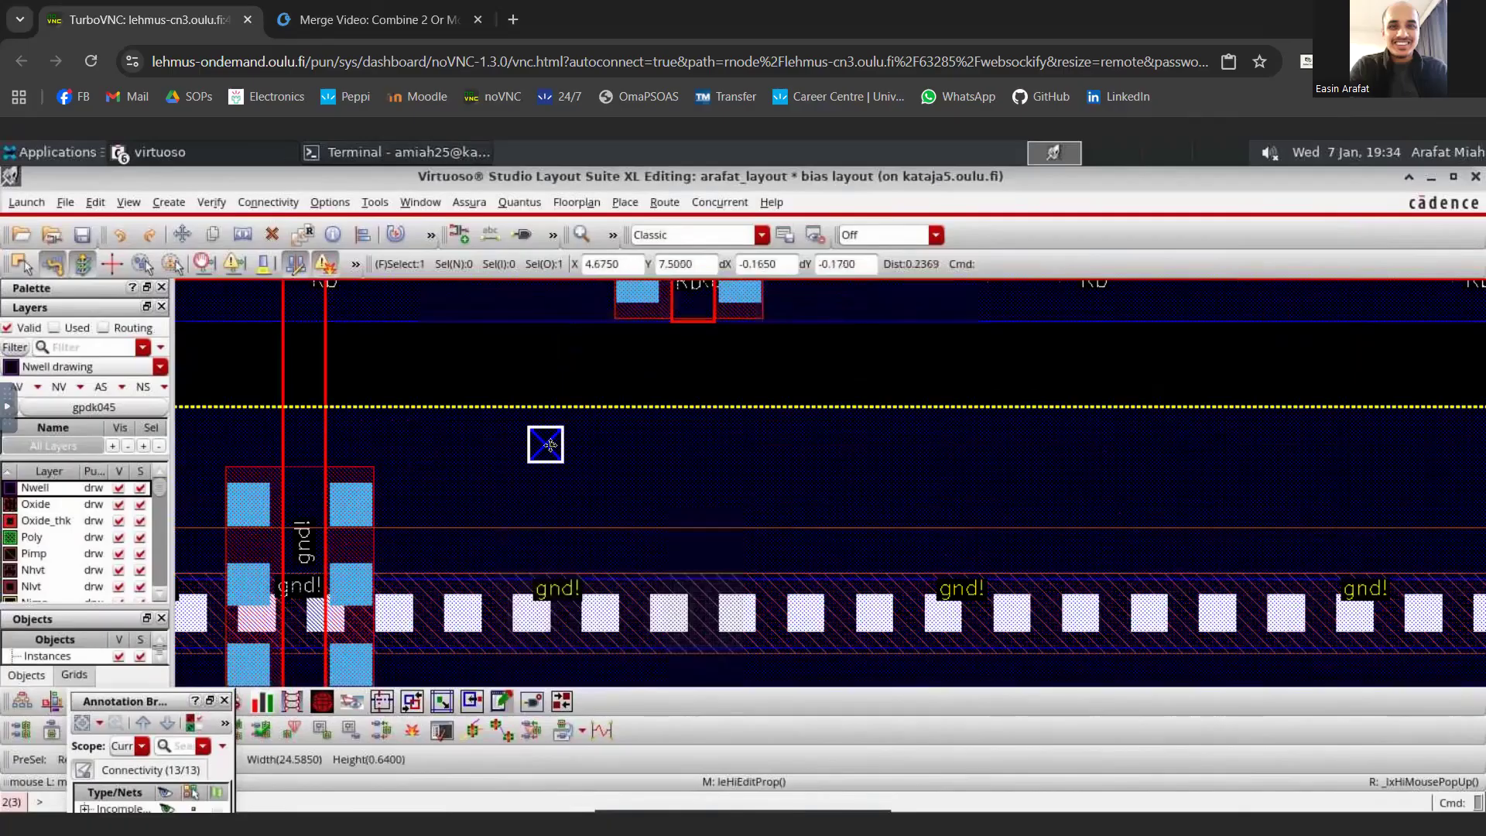
ctrl+scroll(549, 449, down, 3)
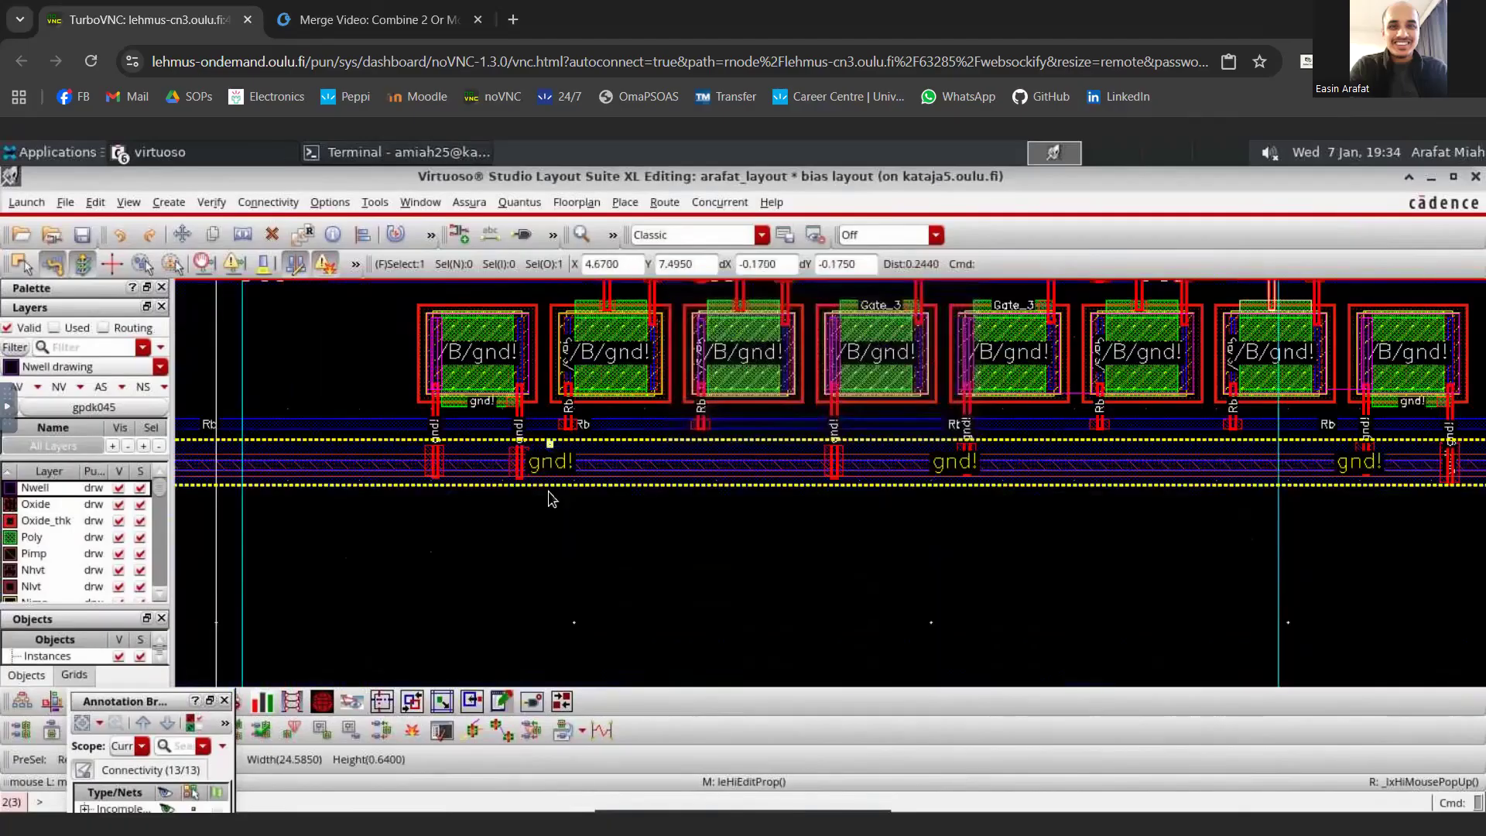
scroll(548, 492, up, 2)
scroll(527, 373, down, 2)
scroll(529, 379, down, 2)
scroll(404, 399, up, 3)
scroll(426, 401, down, 4)
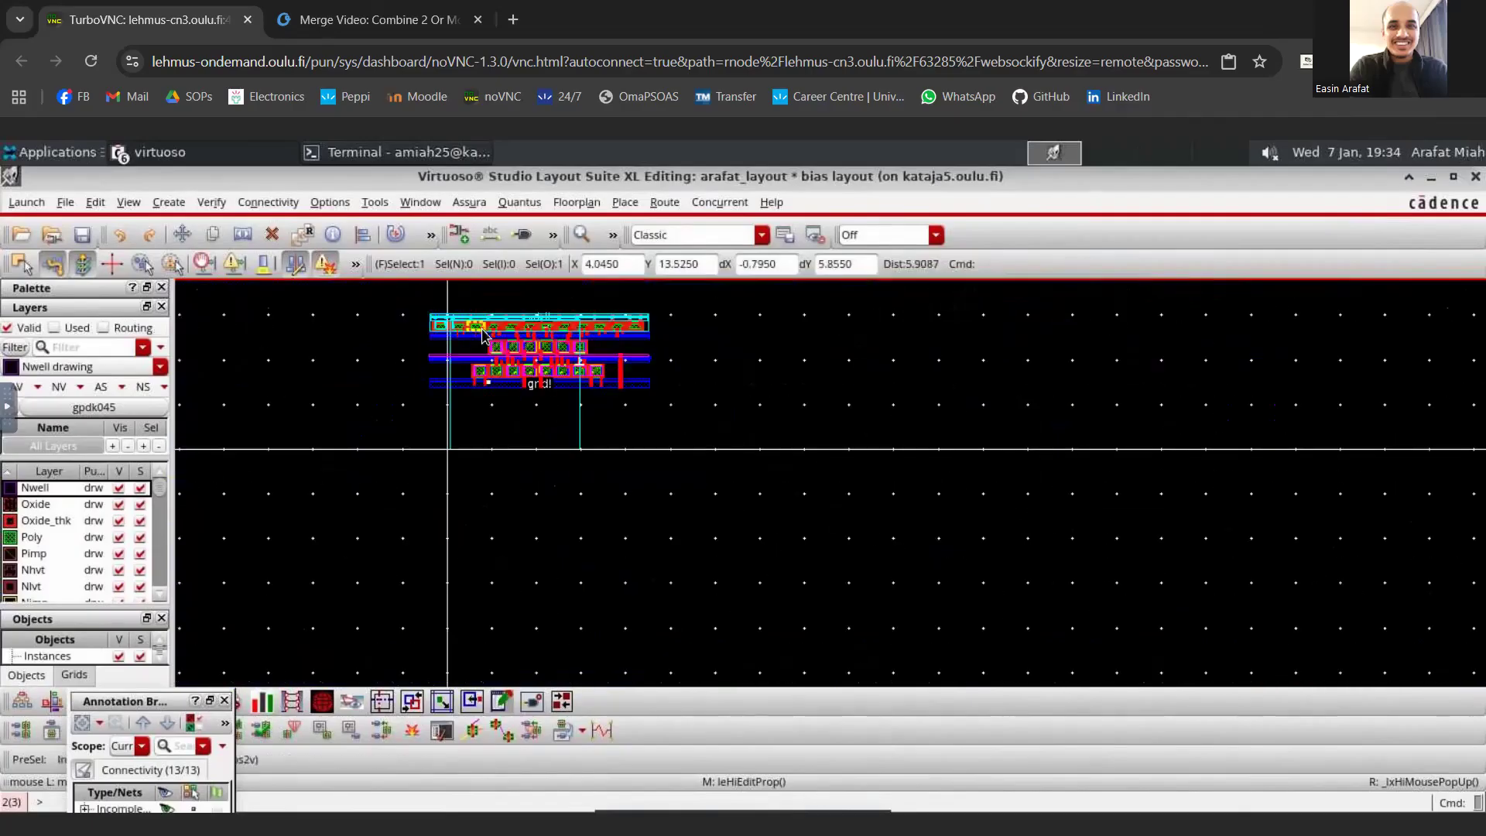
scroll(482, 334, up, 2)
scroll(532, 504, up, 1)
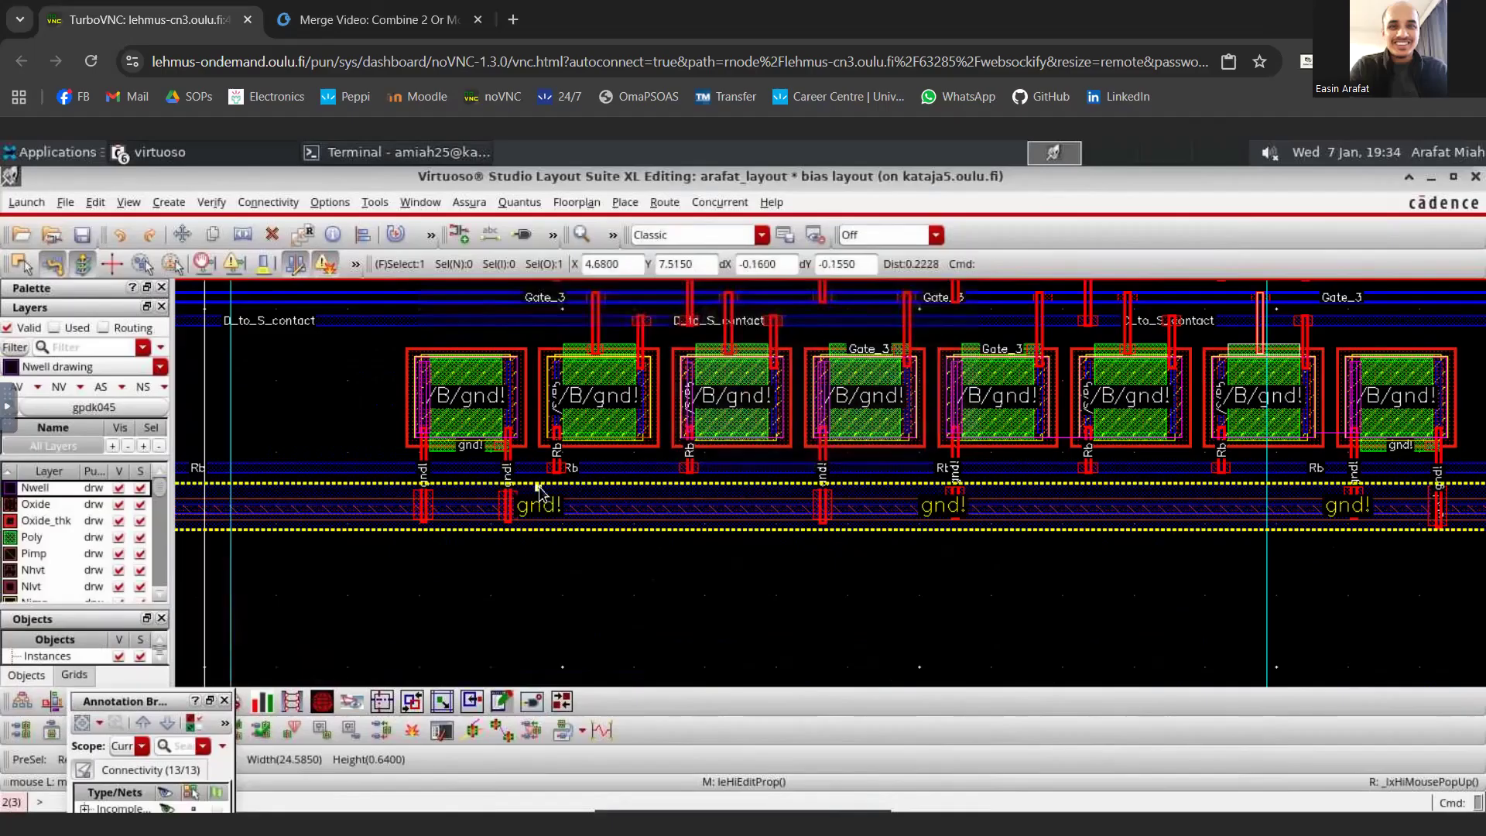
scroll(540, 489, up, 2)
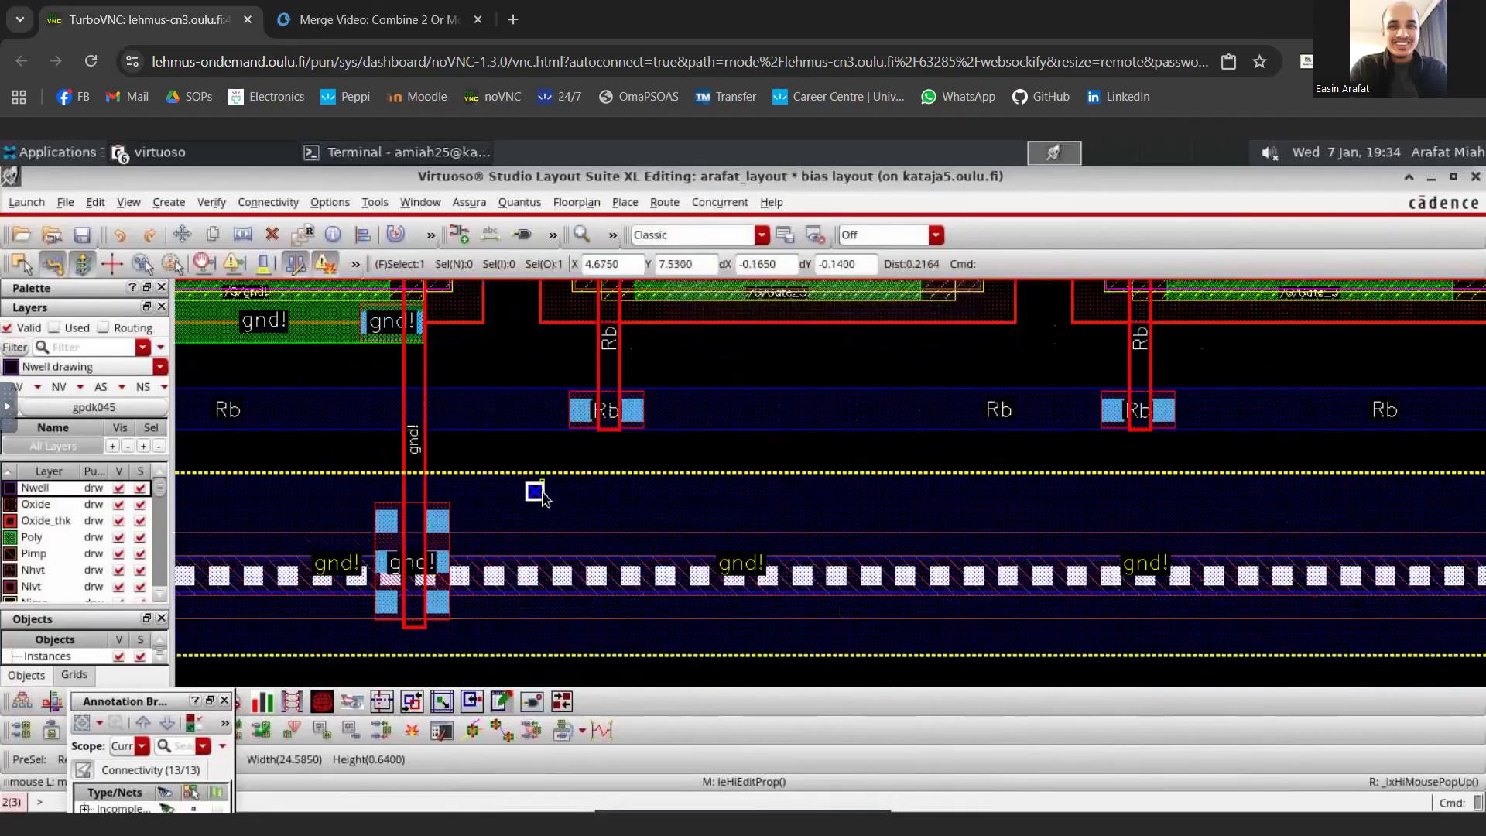
click(513, 472)
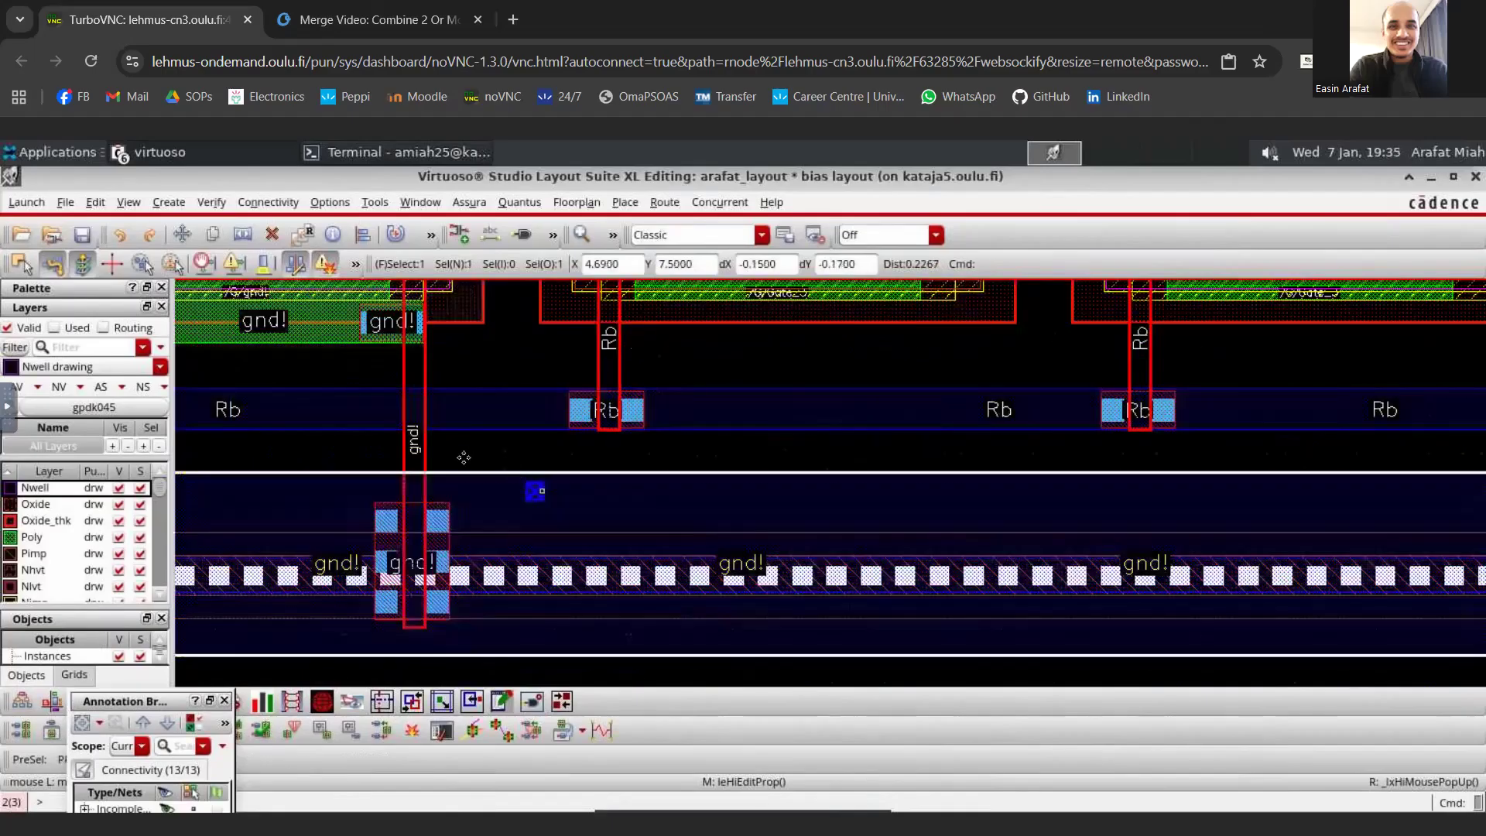
drag(440, 412, 670, 610)
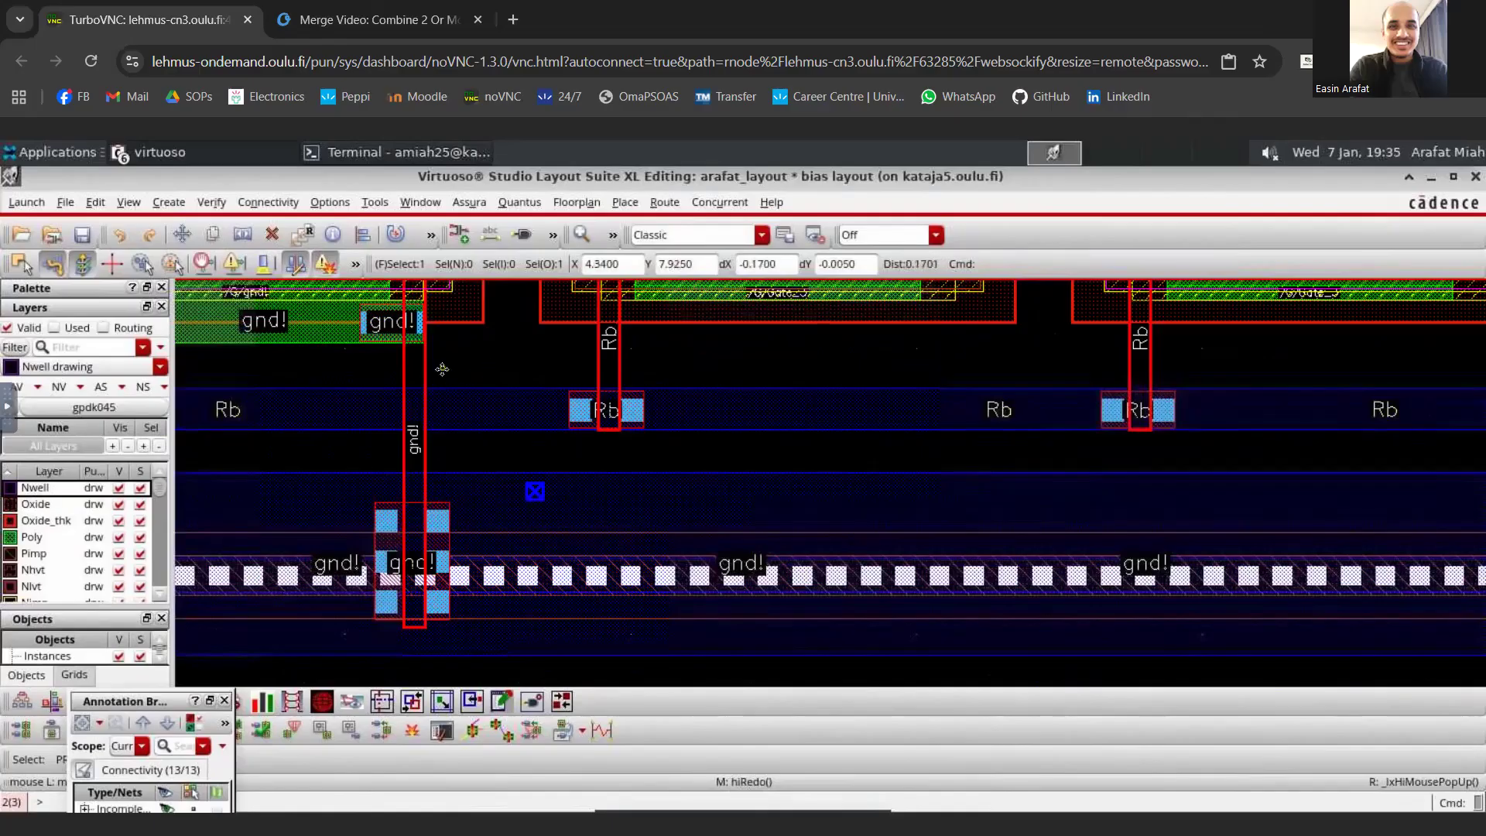
drag(535, 457, 712, 590)
ctrl+scroll(538, 500, down, 2)
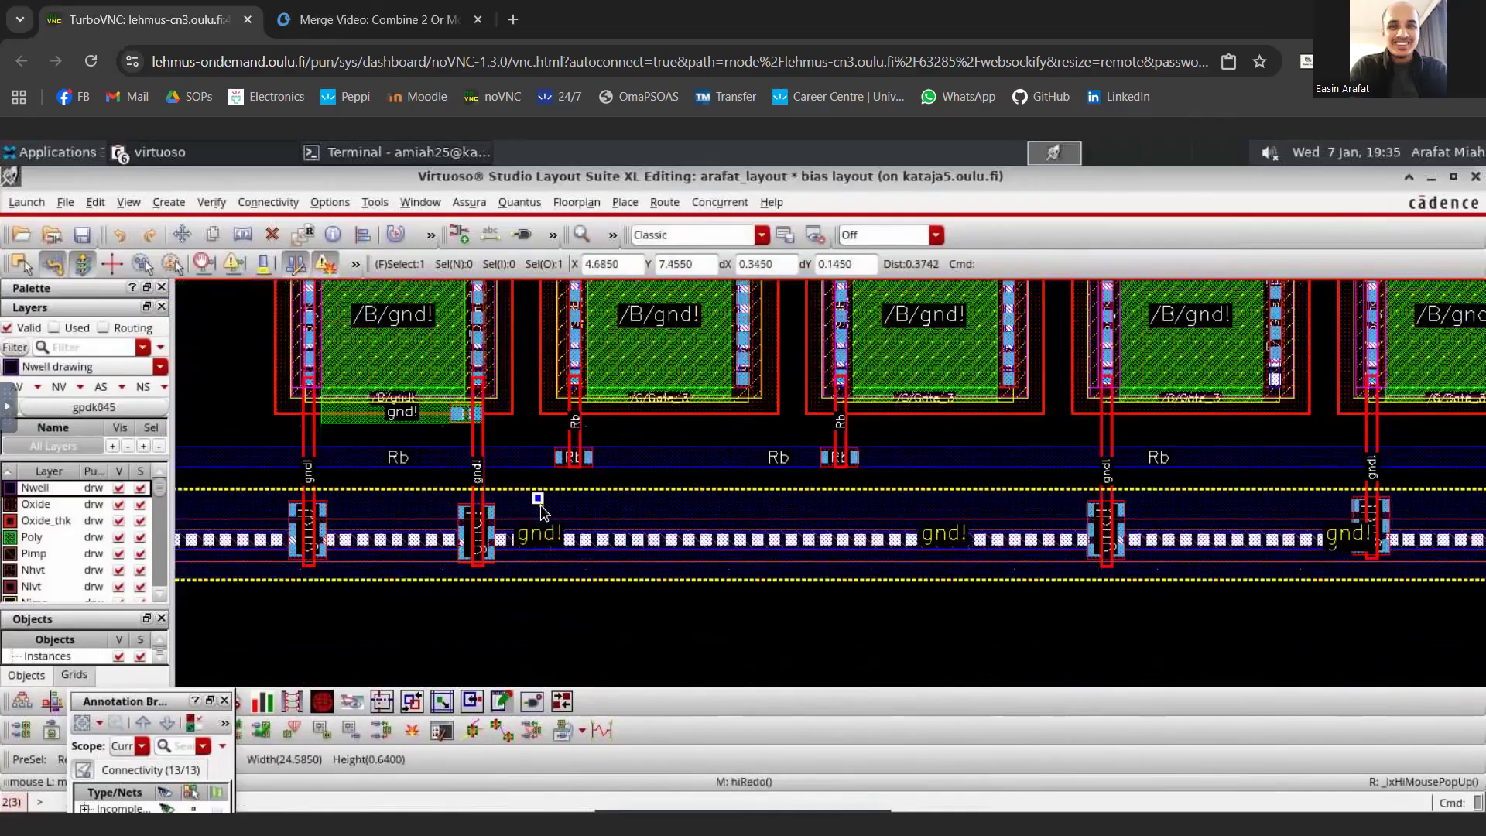
ctrl+scroll(564, 552, up, 2)
drag(511, 449, 608, 462)
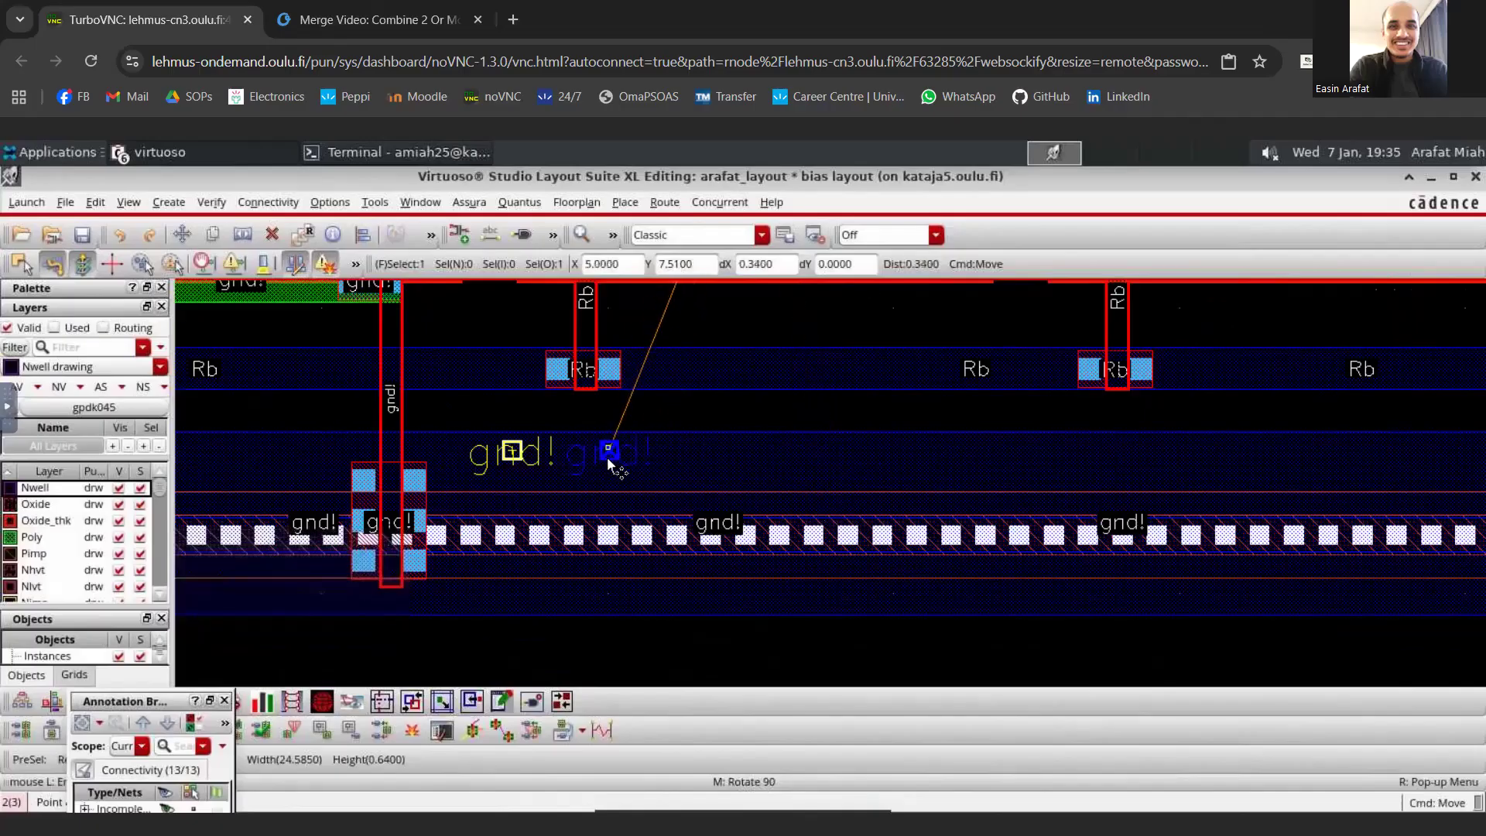
key(Escape)
- Move the small square gnd! pin a short distance right along the lowest gnd! rail and deselect it
ctrl+scroll(720, 675, down, 2)
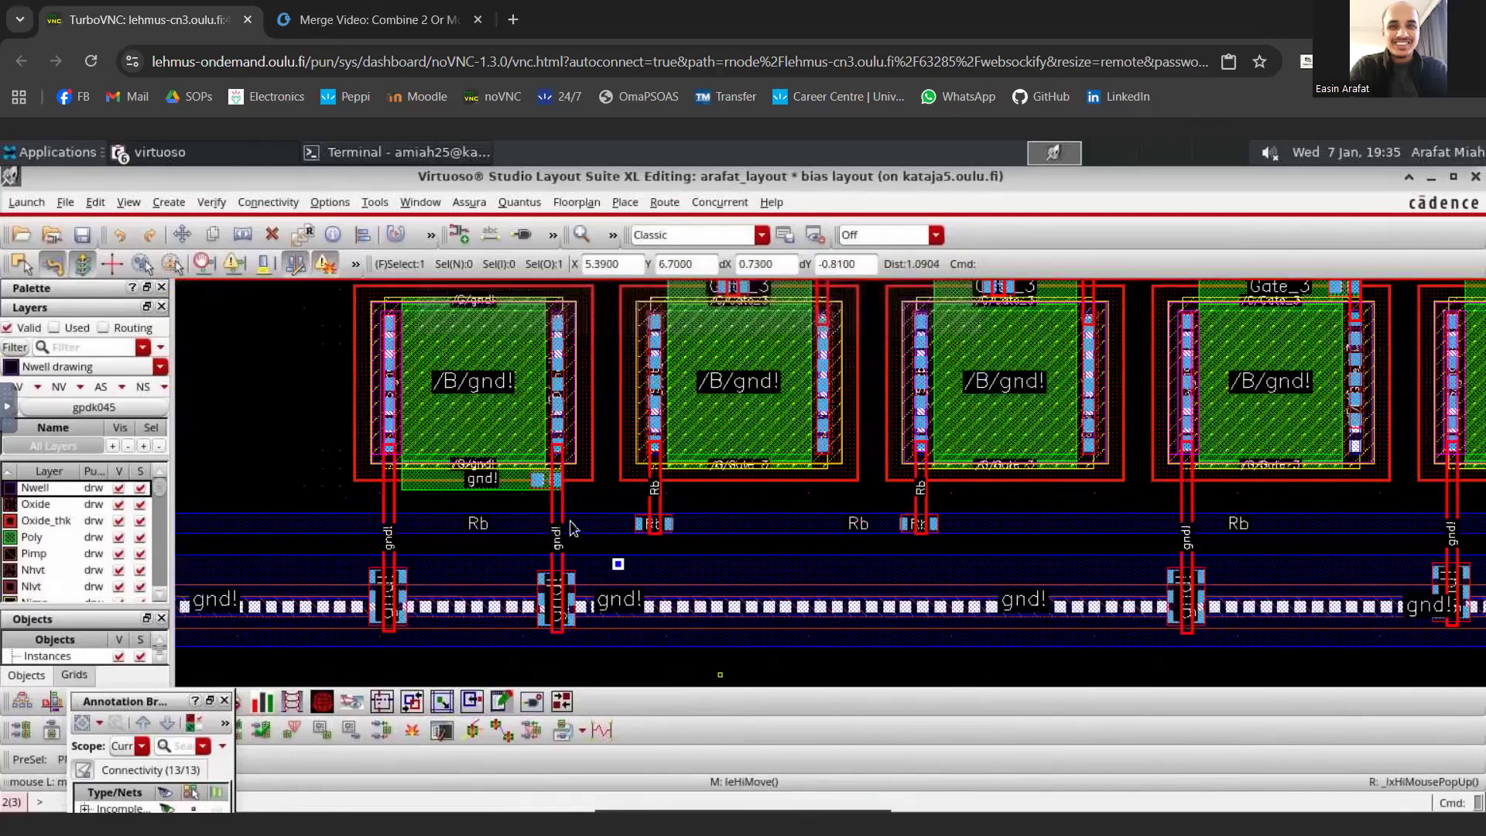
ctrl+scroll(643, 595, up, 2)
click(546, 477)
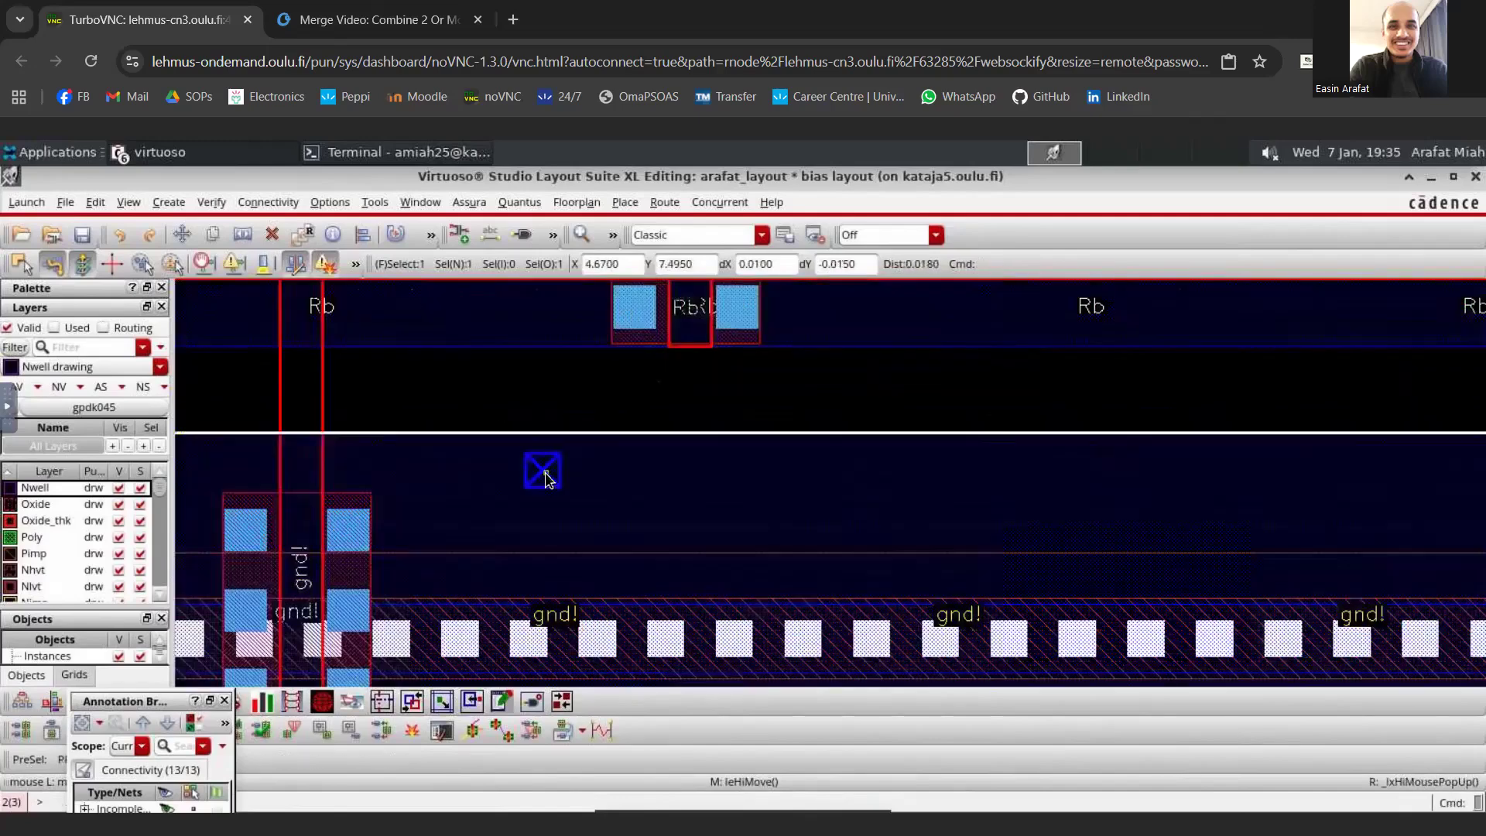
click(549, 477)
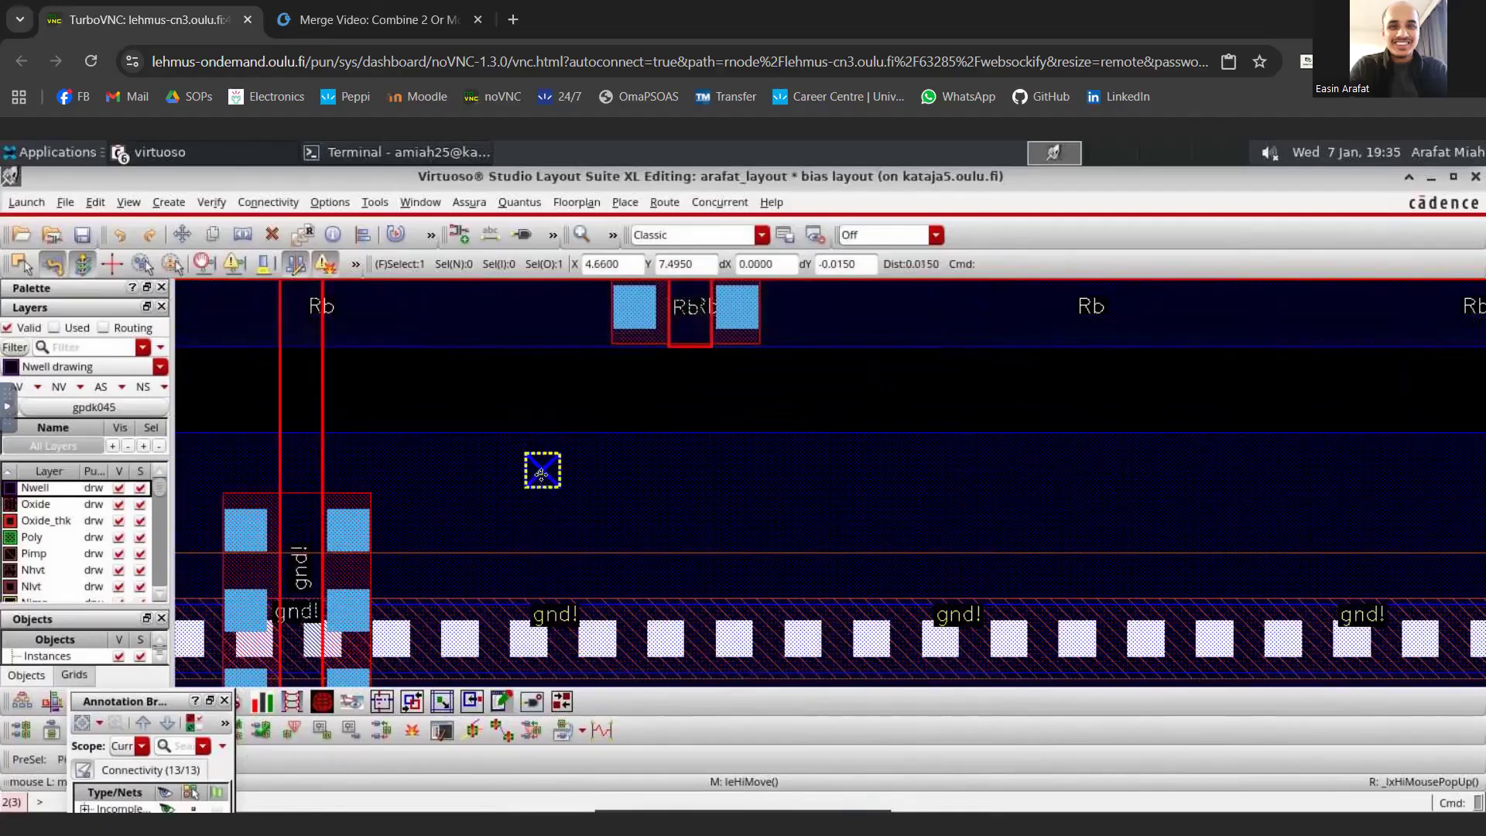
key(m)
click(551, 476)
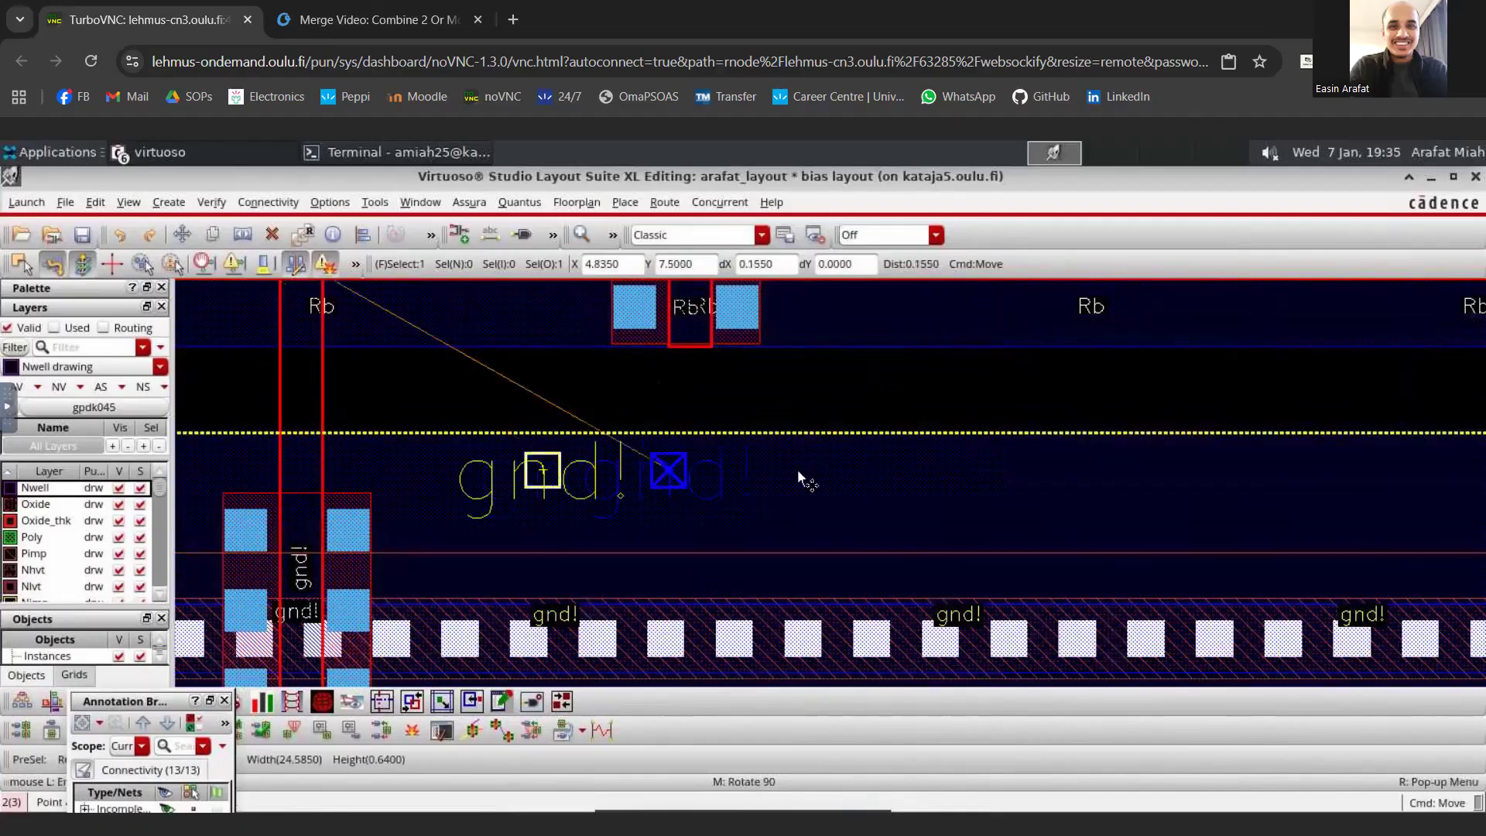
click(678, 485)
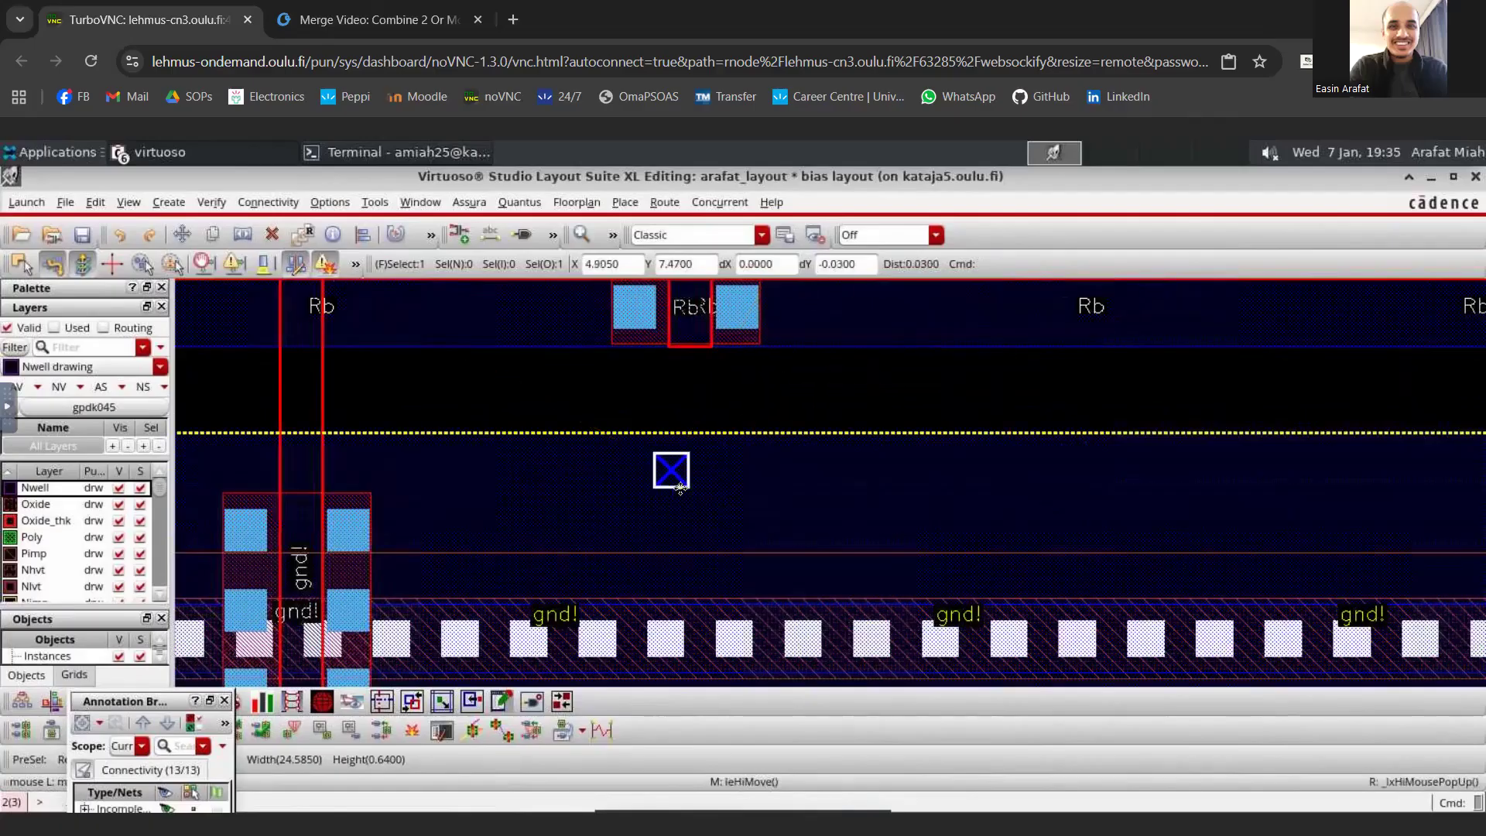
click(836, 564)
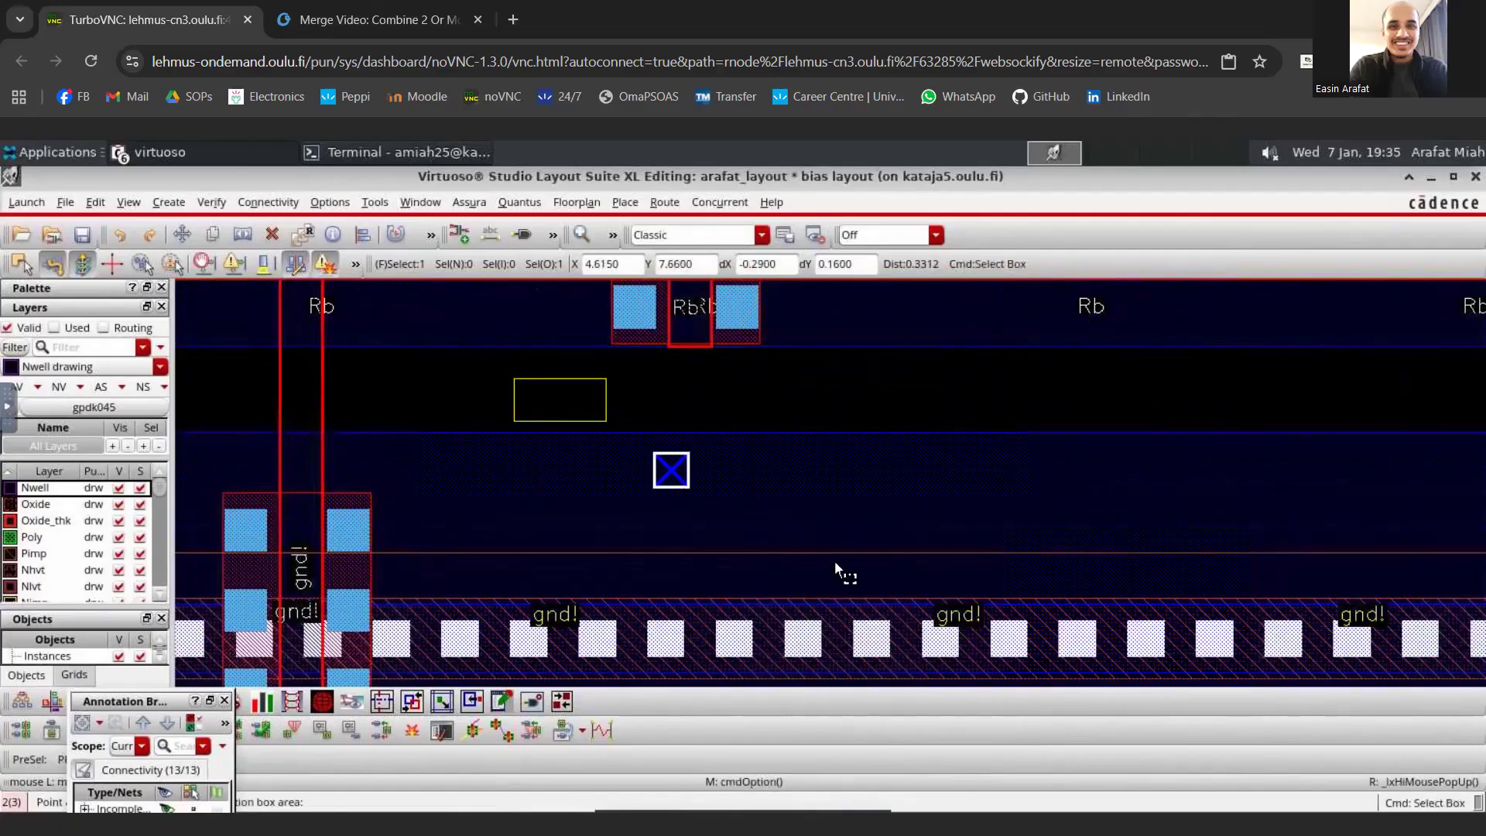
click(735, 392)
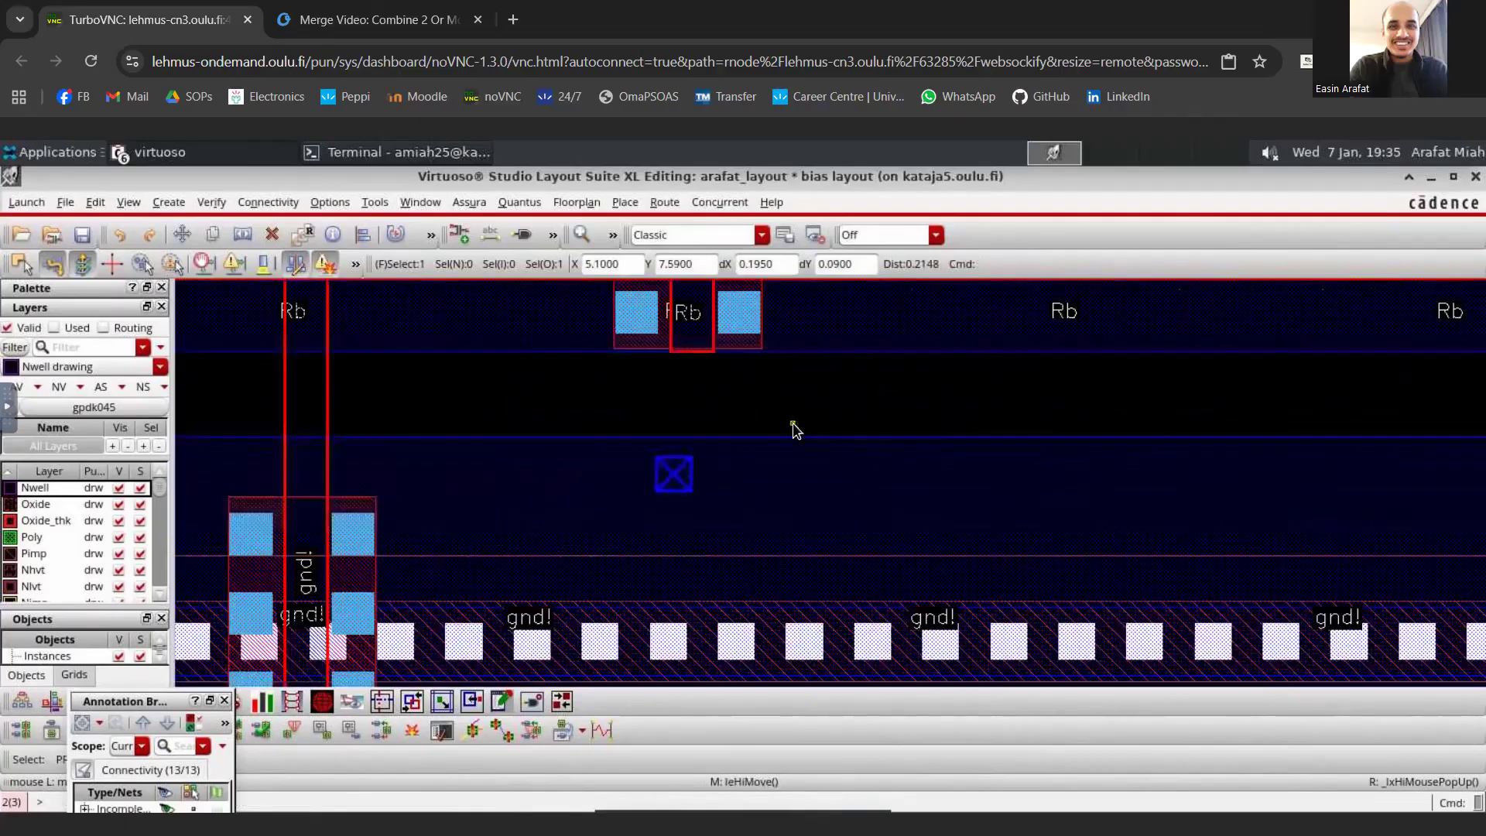
- Set the layer of the short strap joining the middle row's rightmost transistor to the gnd! rail to Metal2 drawing and deselect it
ctrl+scroll(793, 426, down, 2)
scroll(807, 414, down, 2)
scroll(1026, 335, up, 2)
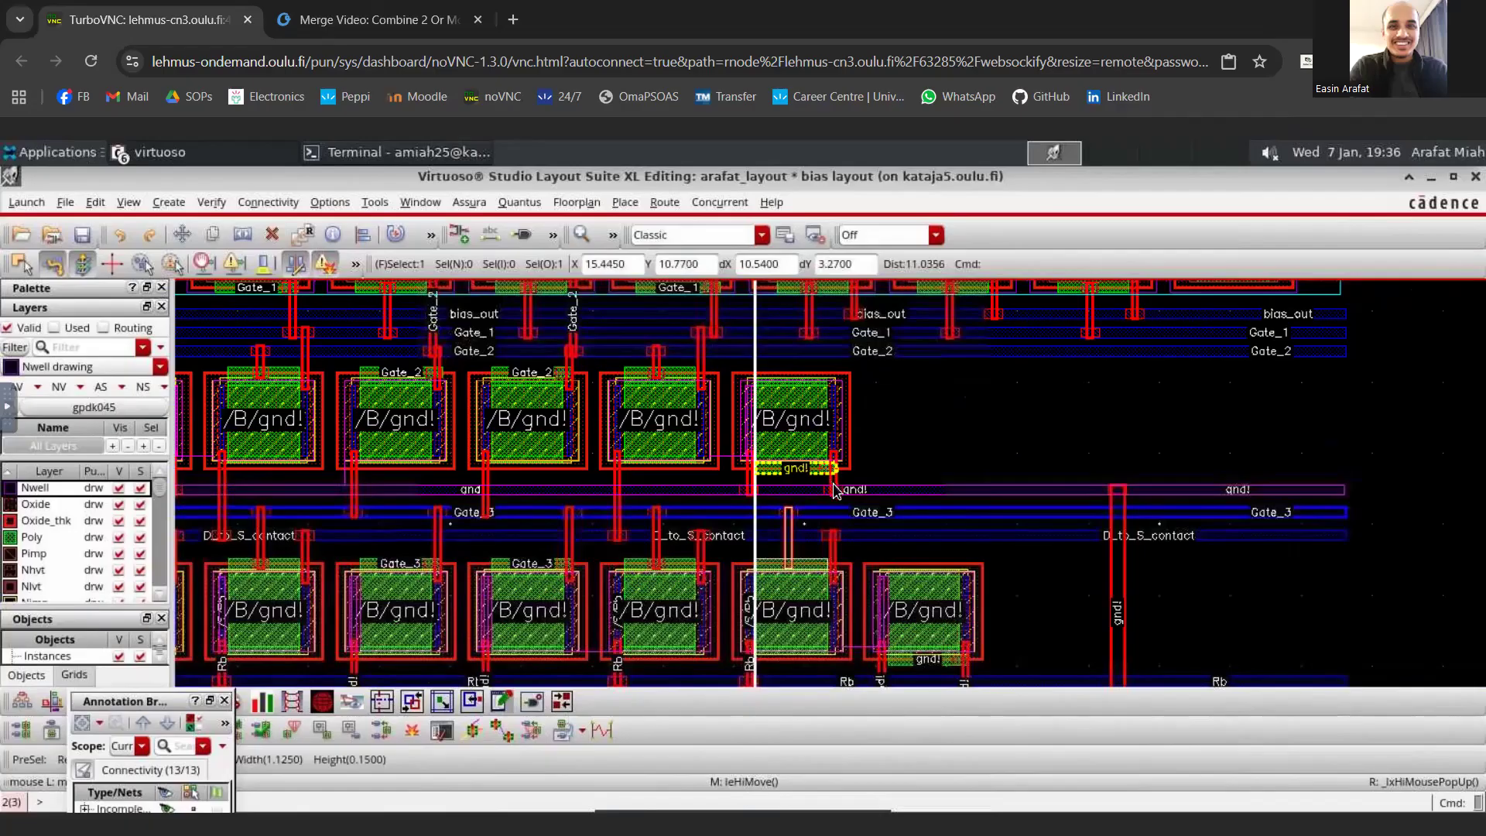
click(833, 488)
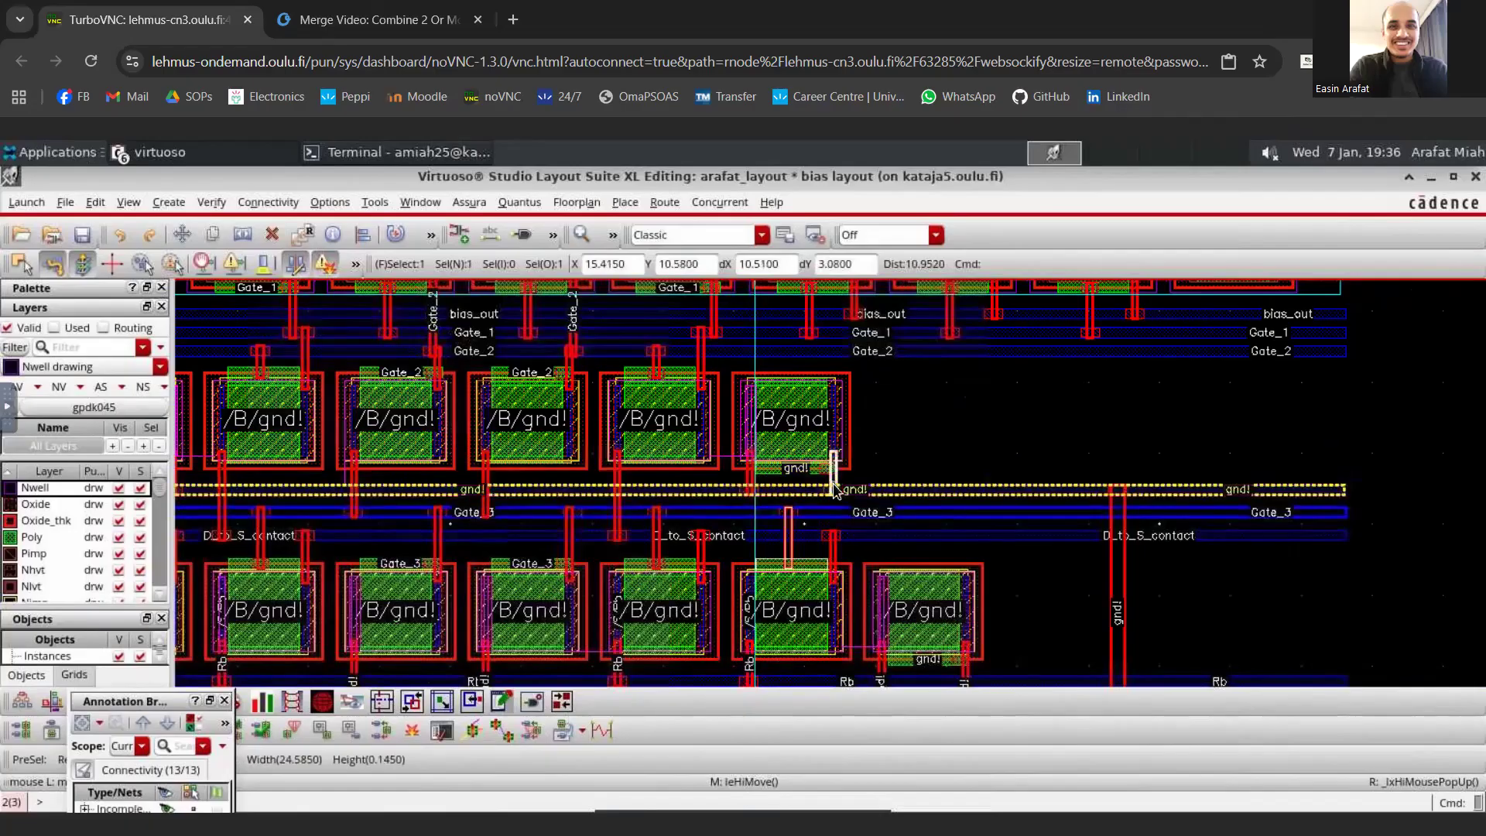
key(q)
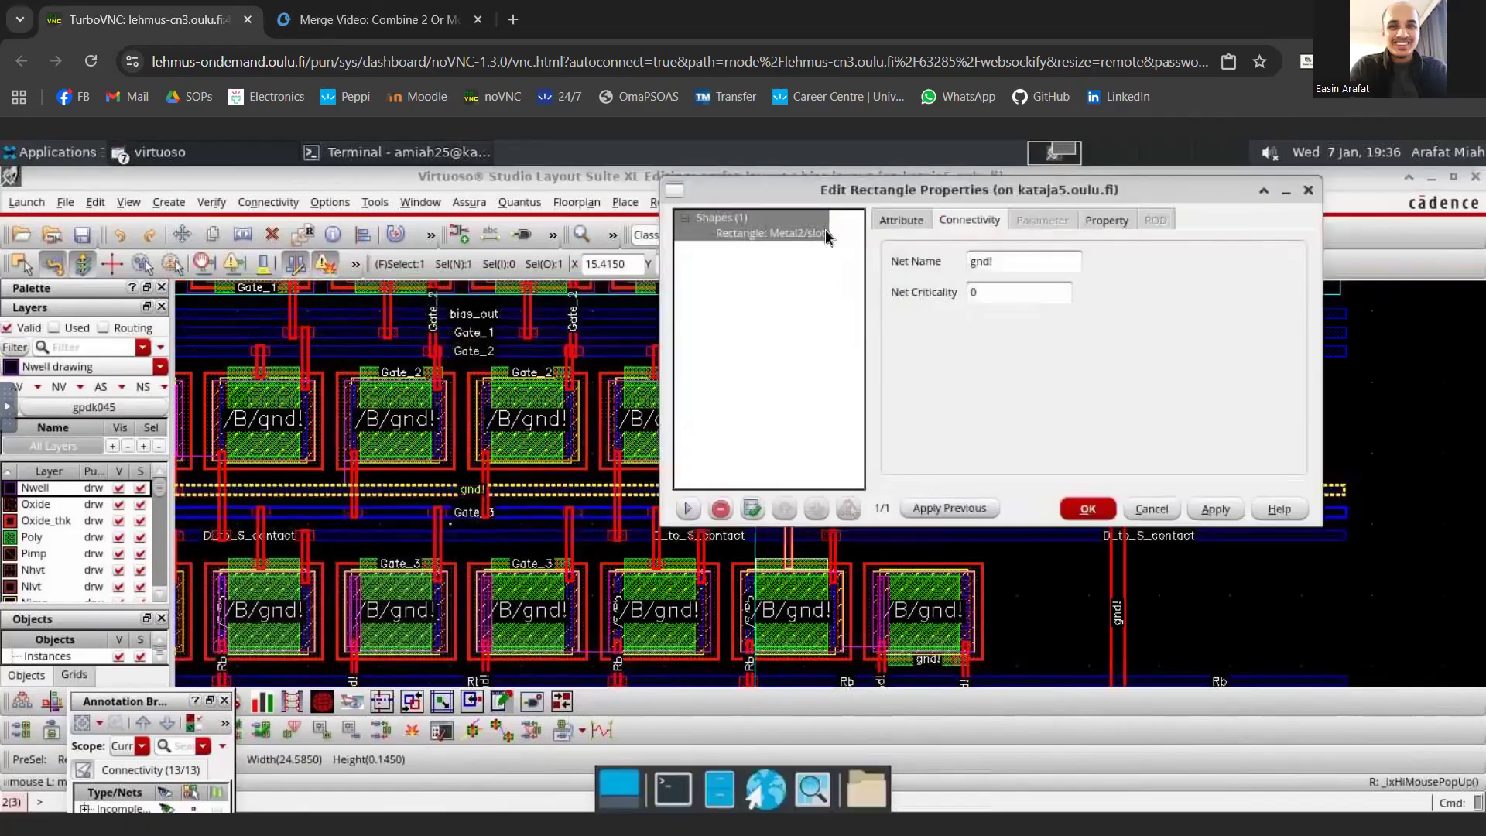
click(900, 221)
click(1072, 262)
scroll(1028, 354, up, 5)
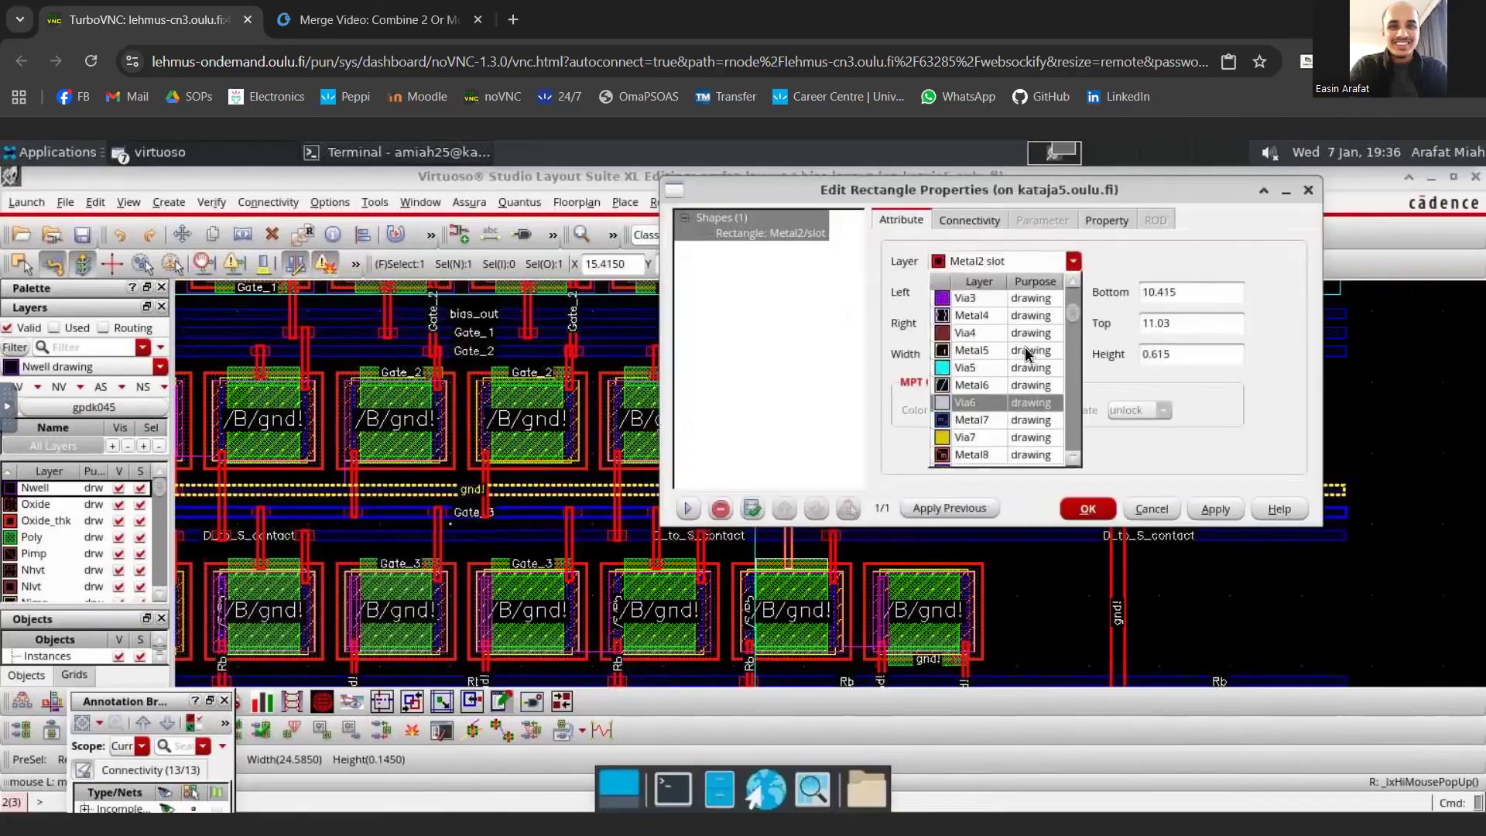
scroll(1028, 355, up, 1)
scroll(1027, 354, up, 1)
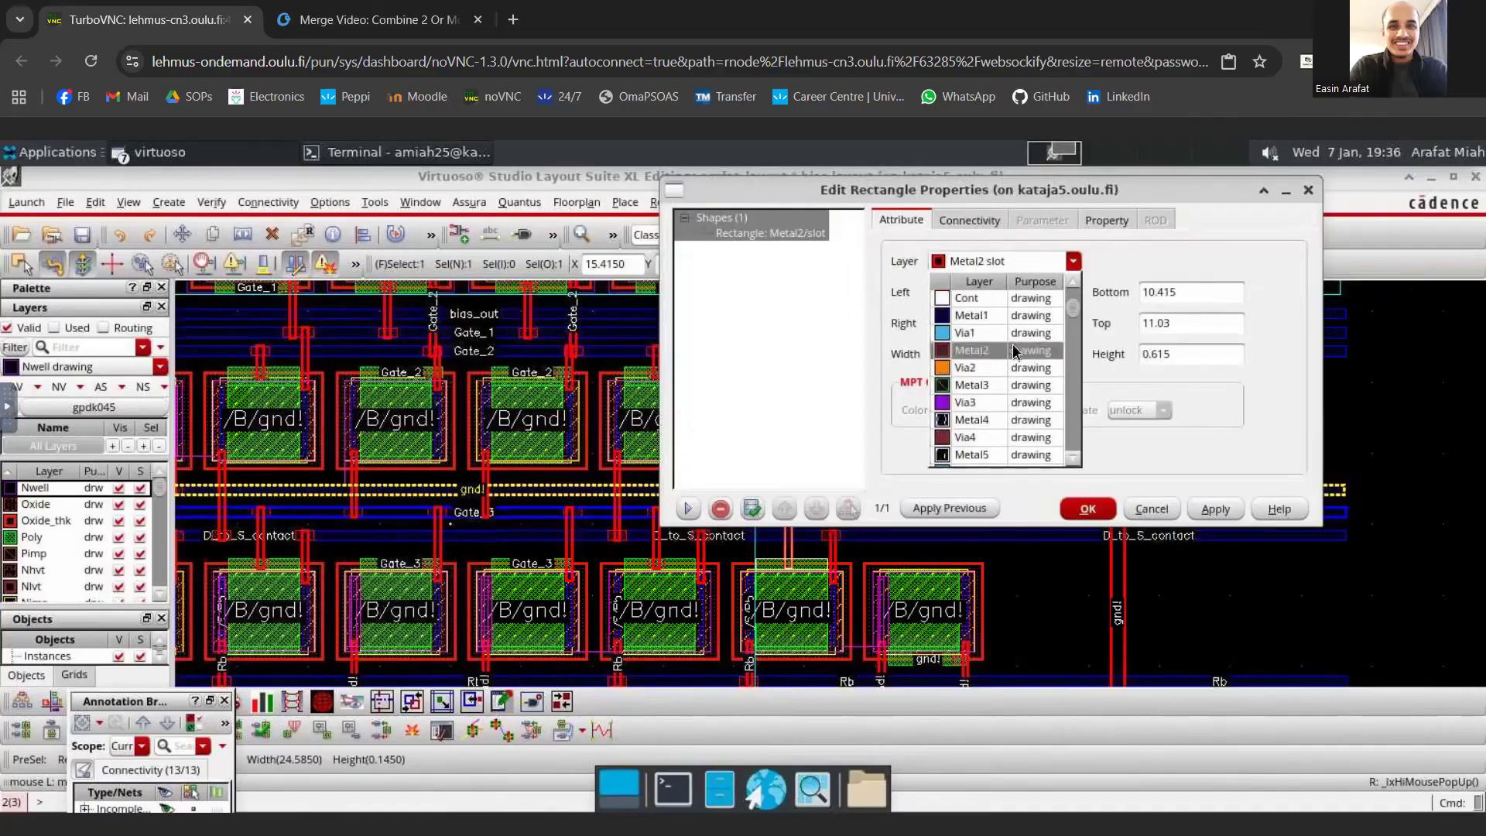
click(1015, 353)
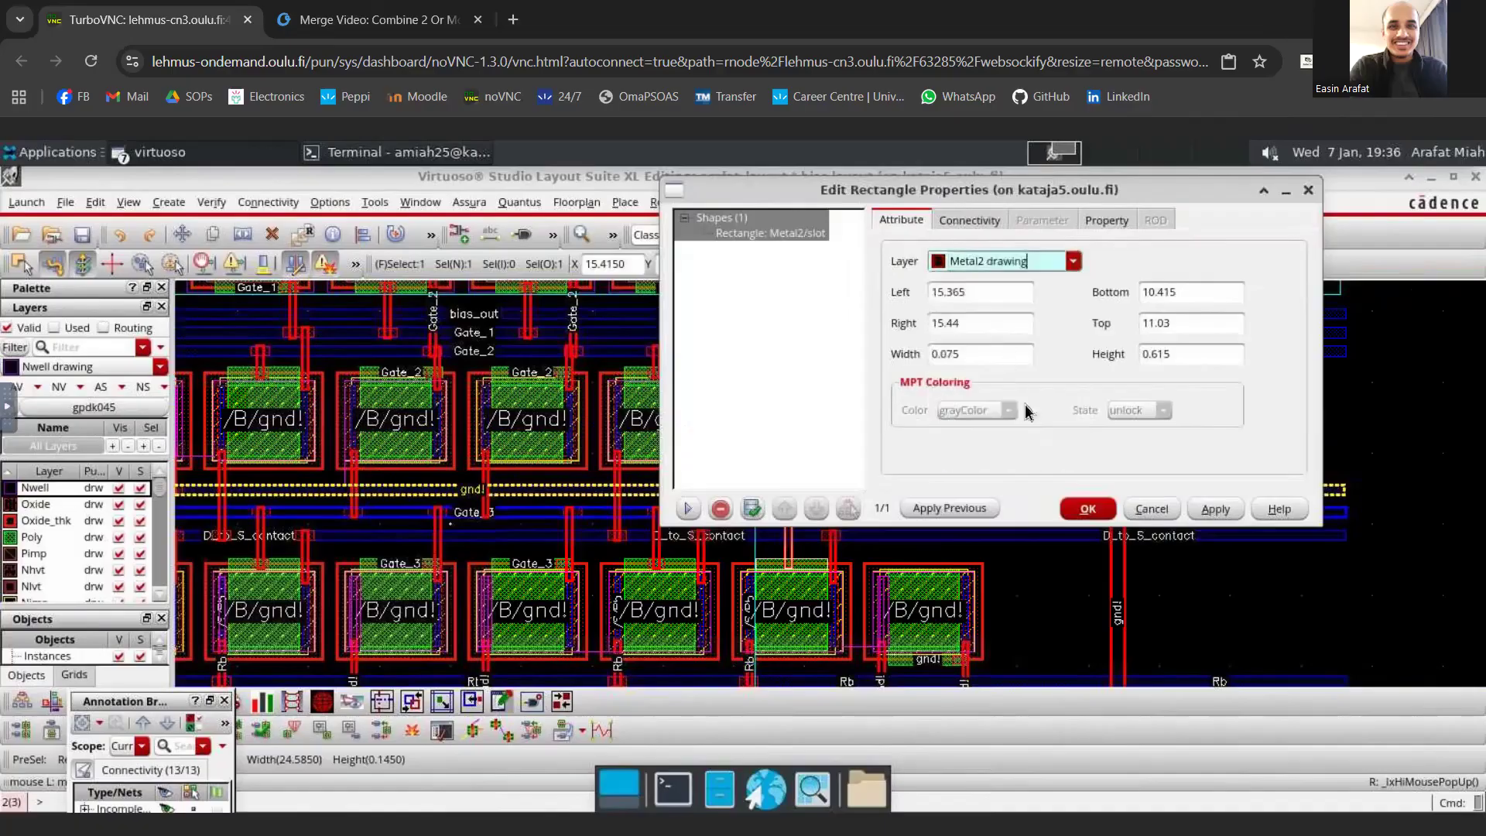
click(1215, 511)
click(1109, 513)
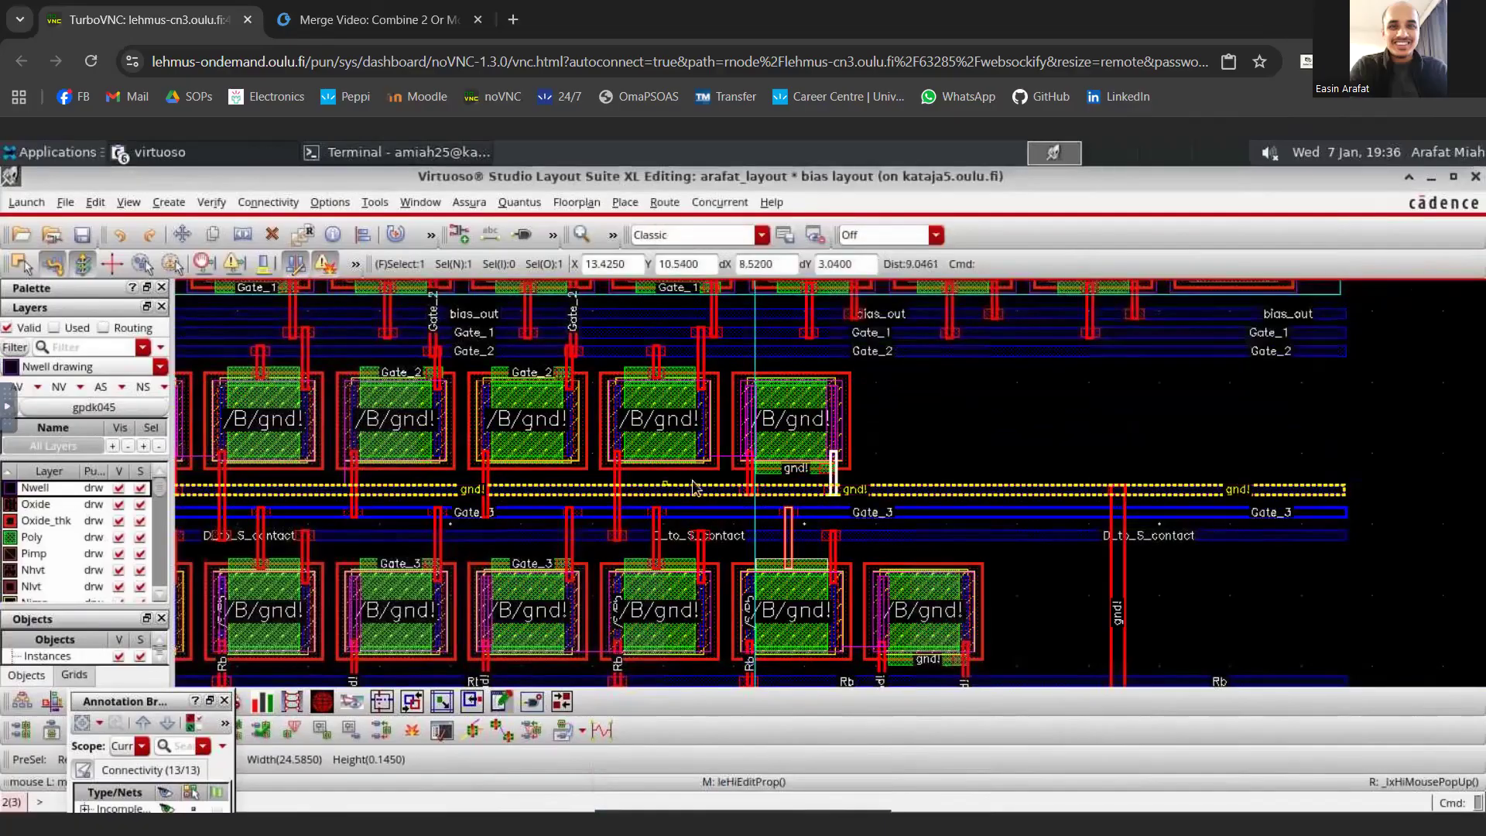
key(ctrl+d)
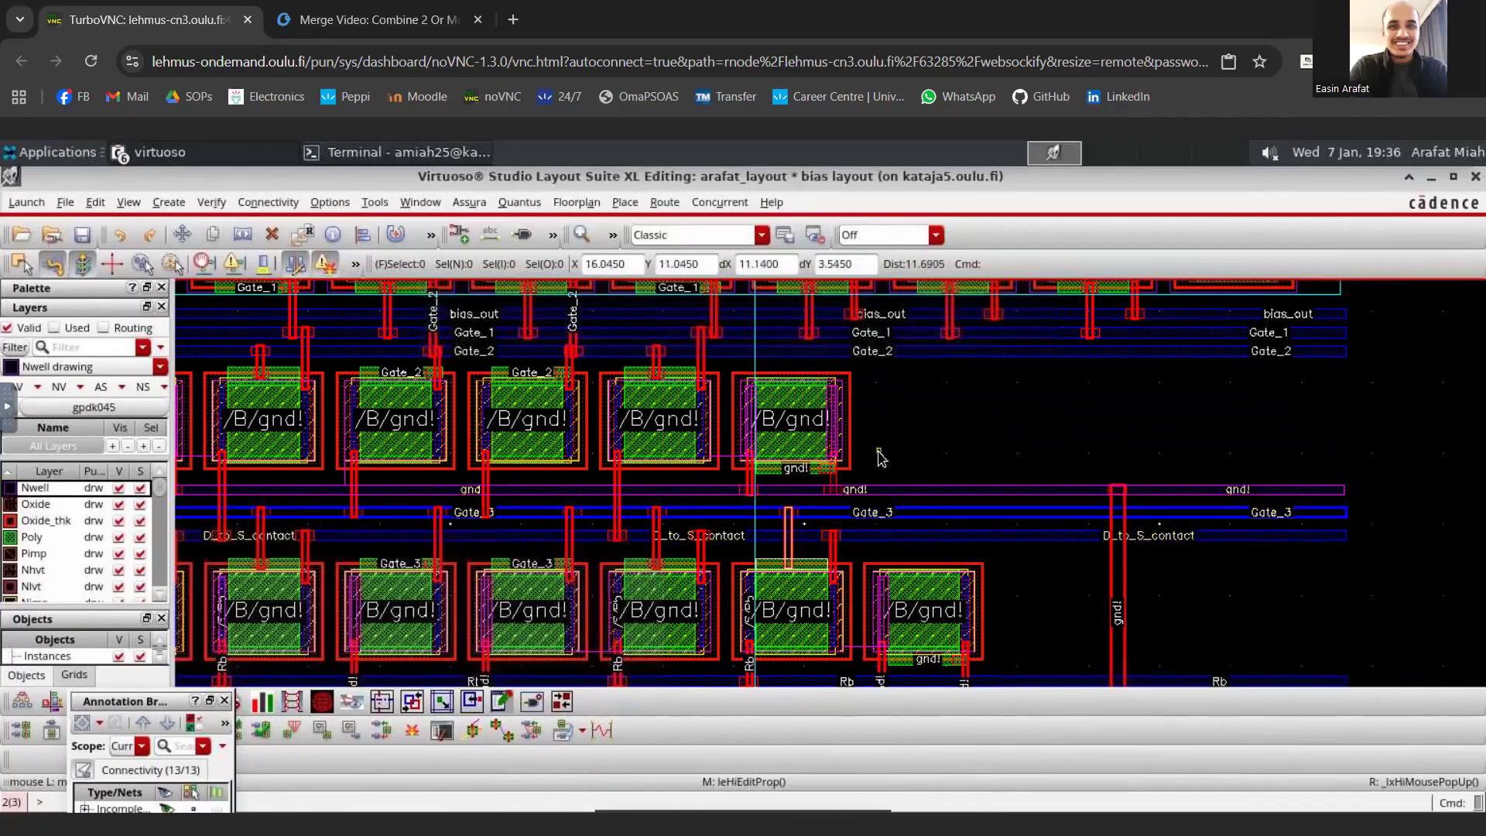
- Inspect the properties of the leftmost M2_M1 via on the lowest gnd! rail
scroll(881, 458, down, 2)
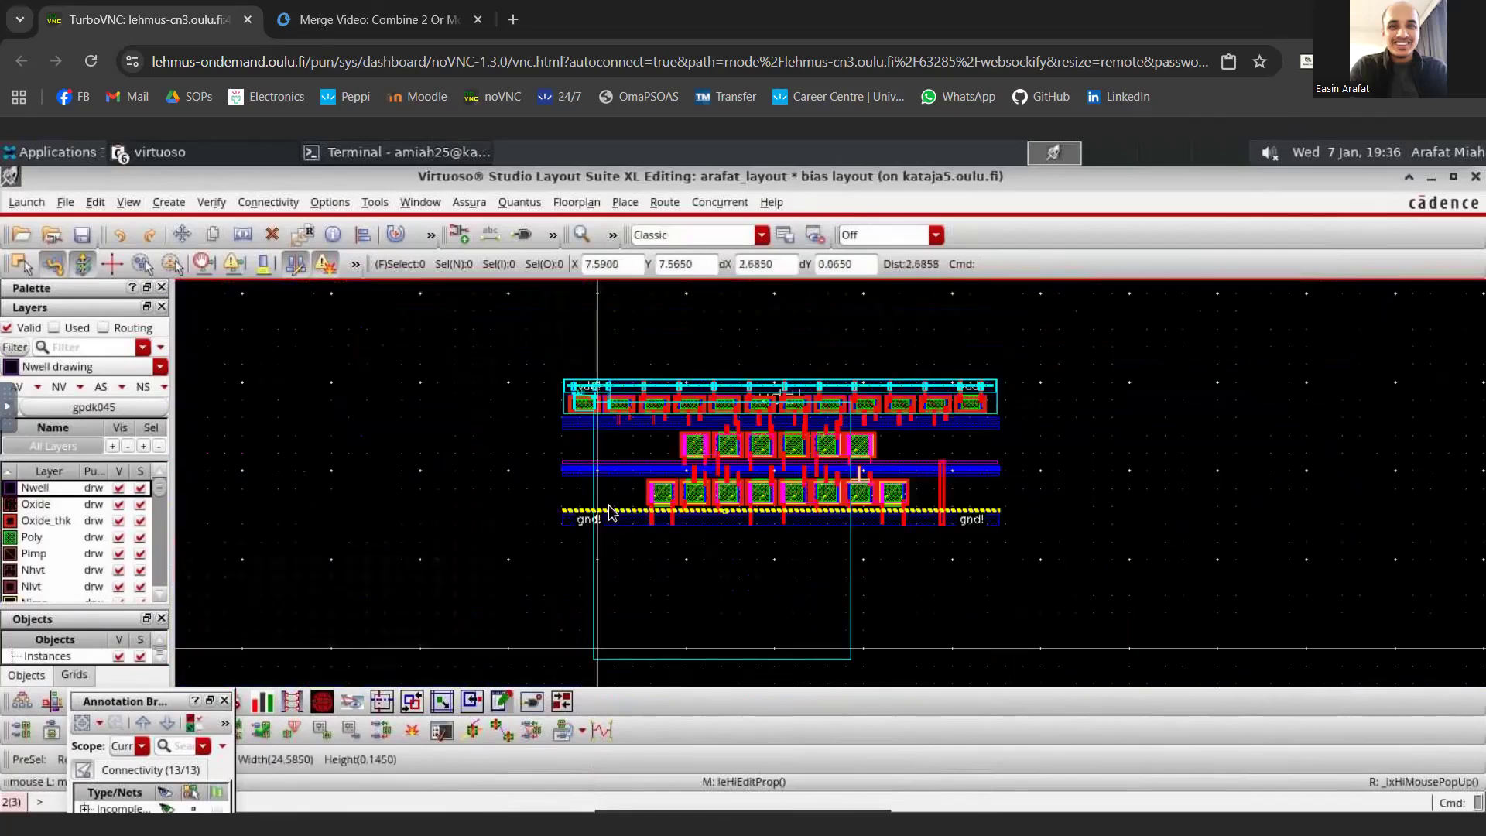
scroll(611, 511, up, 1)
scroll(785, 568, up, 1)
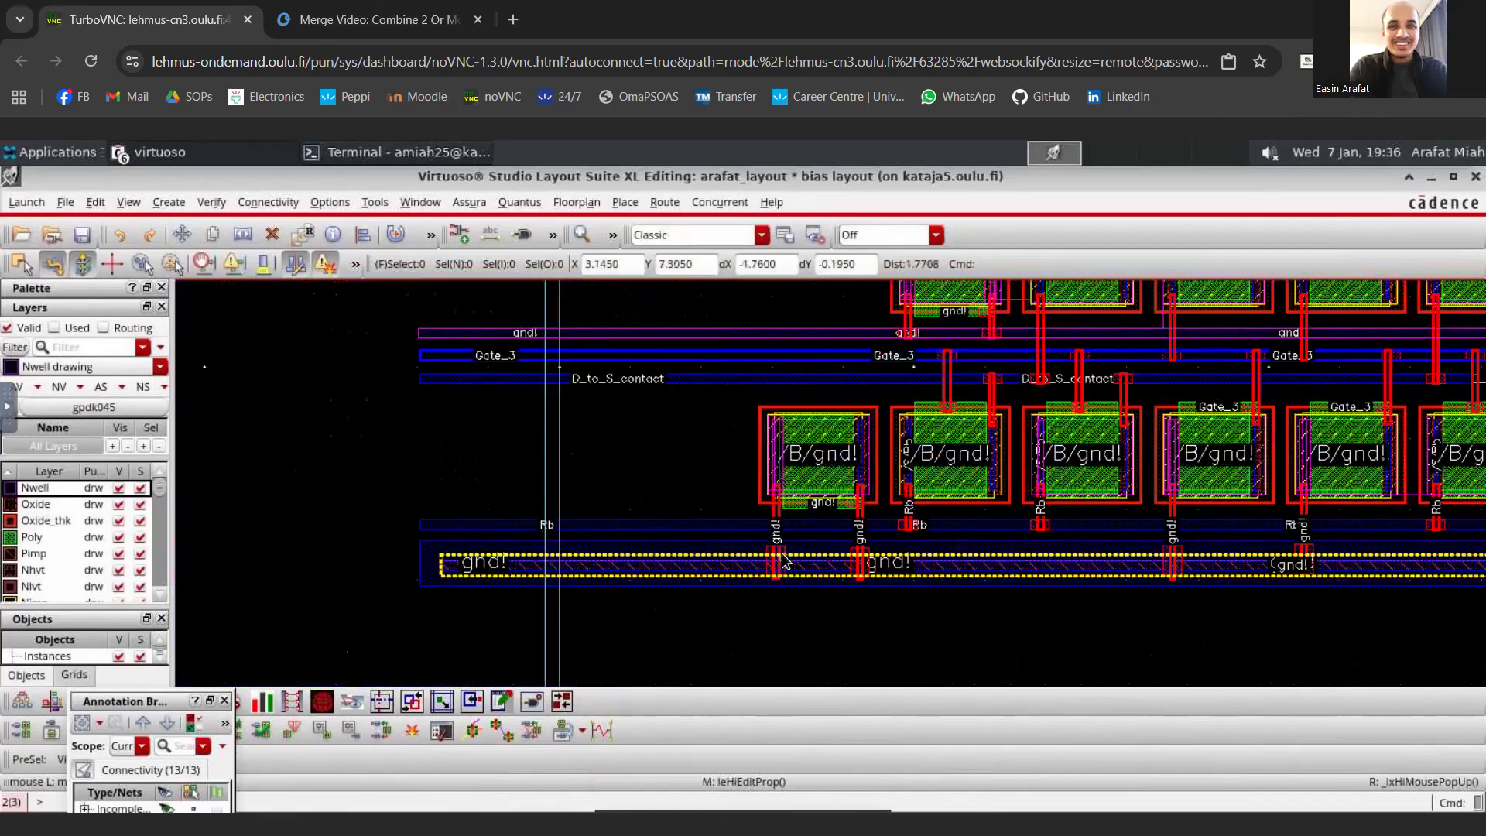
click(770, 555)
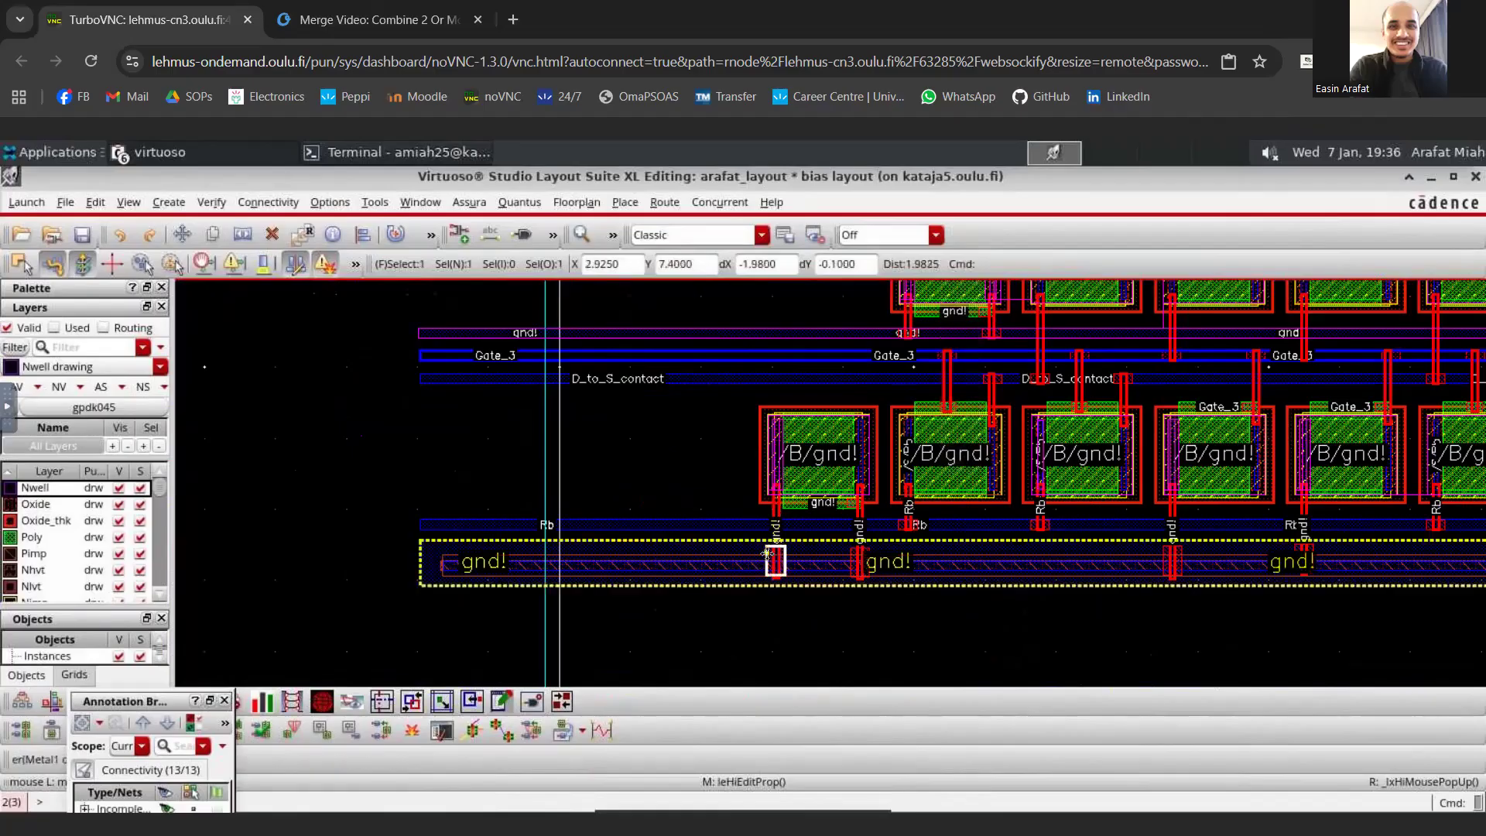
middle_click(769, 552)
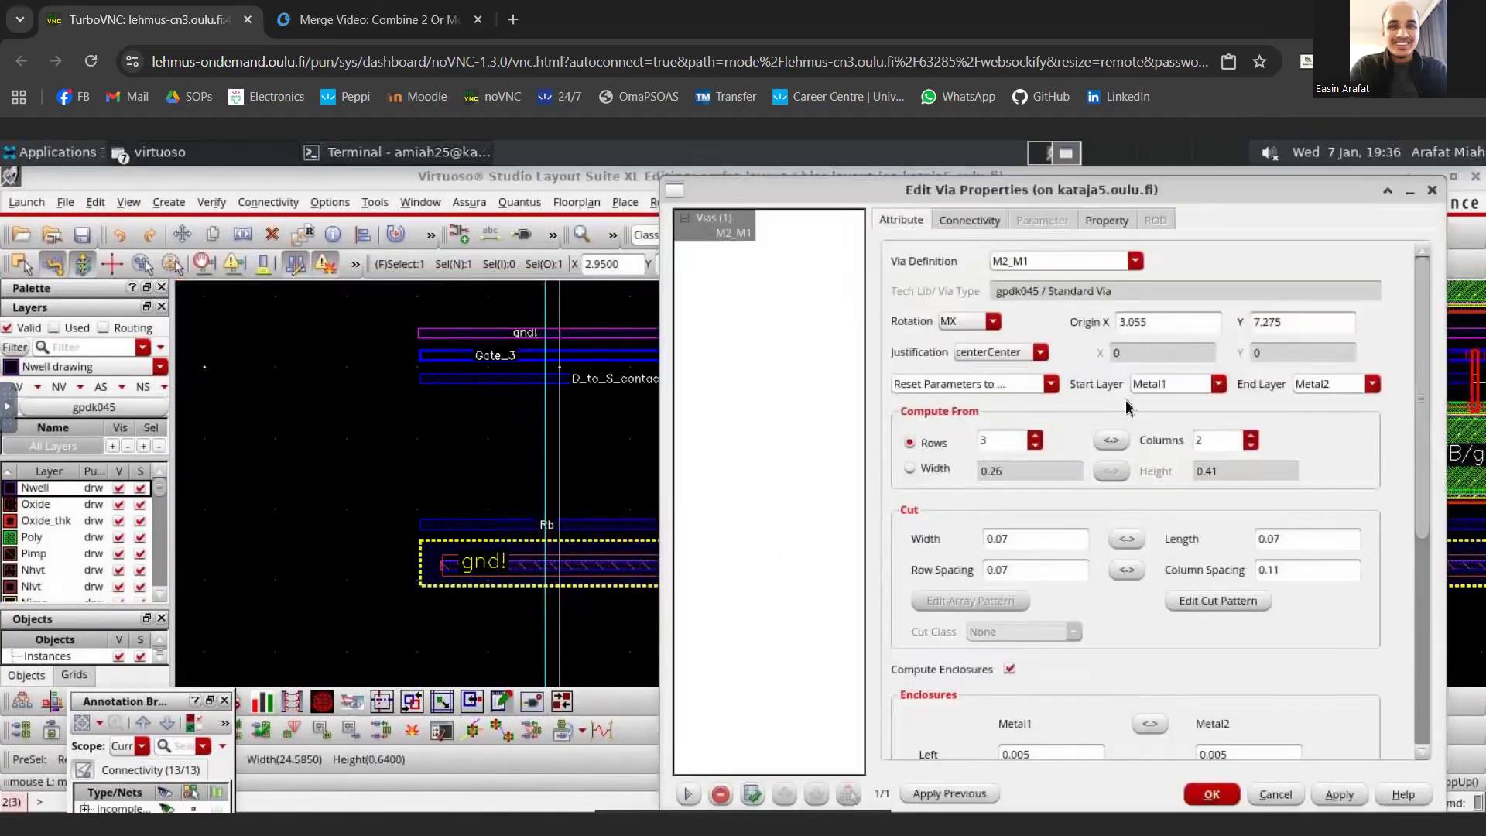
click(1212, 794)
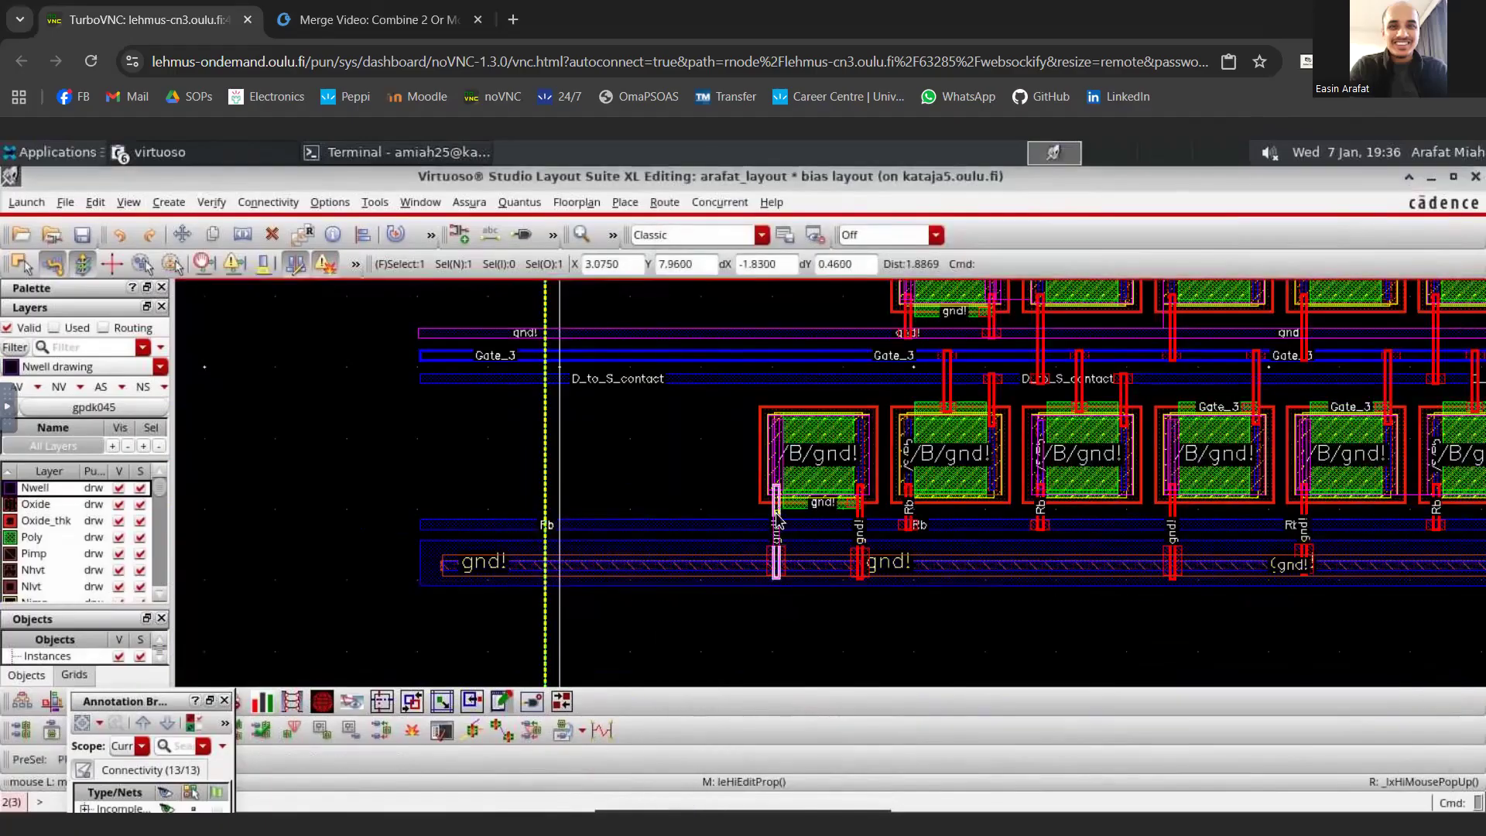
- Set the layer of the leftmost vertical gnd! strap, above the lowest gnd! rail, to Metal1 drawing
middle_click(778, 520)
click(1074, 260)
scroll(1025, 362, up, 5)
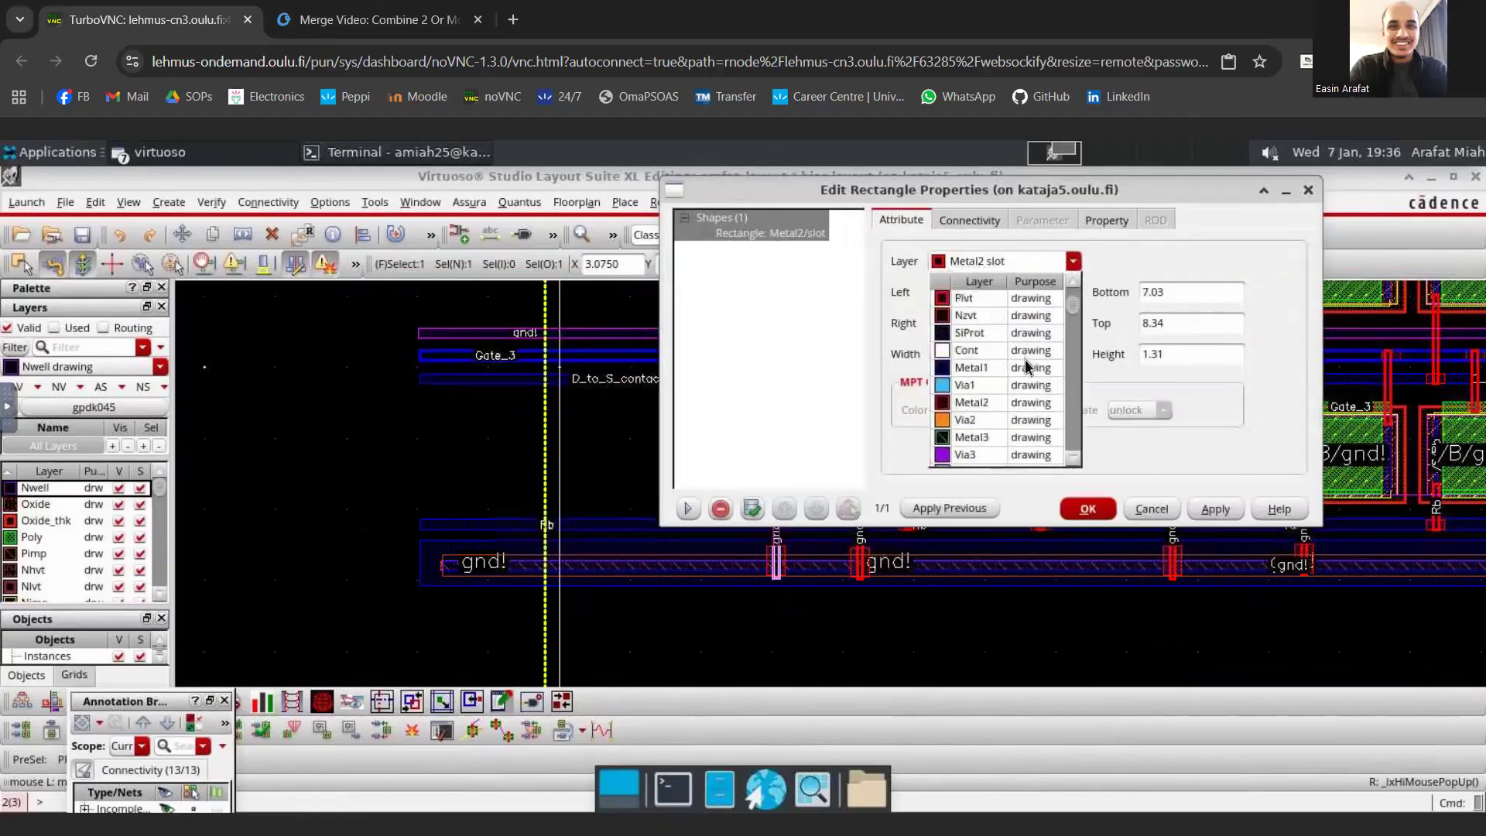
click(971, 419)
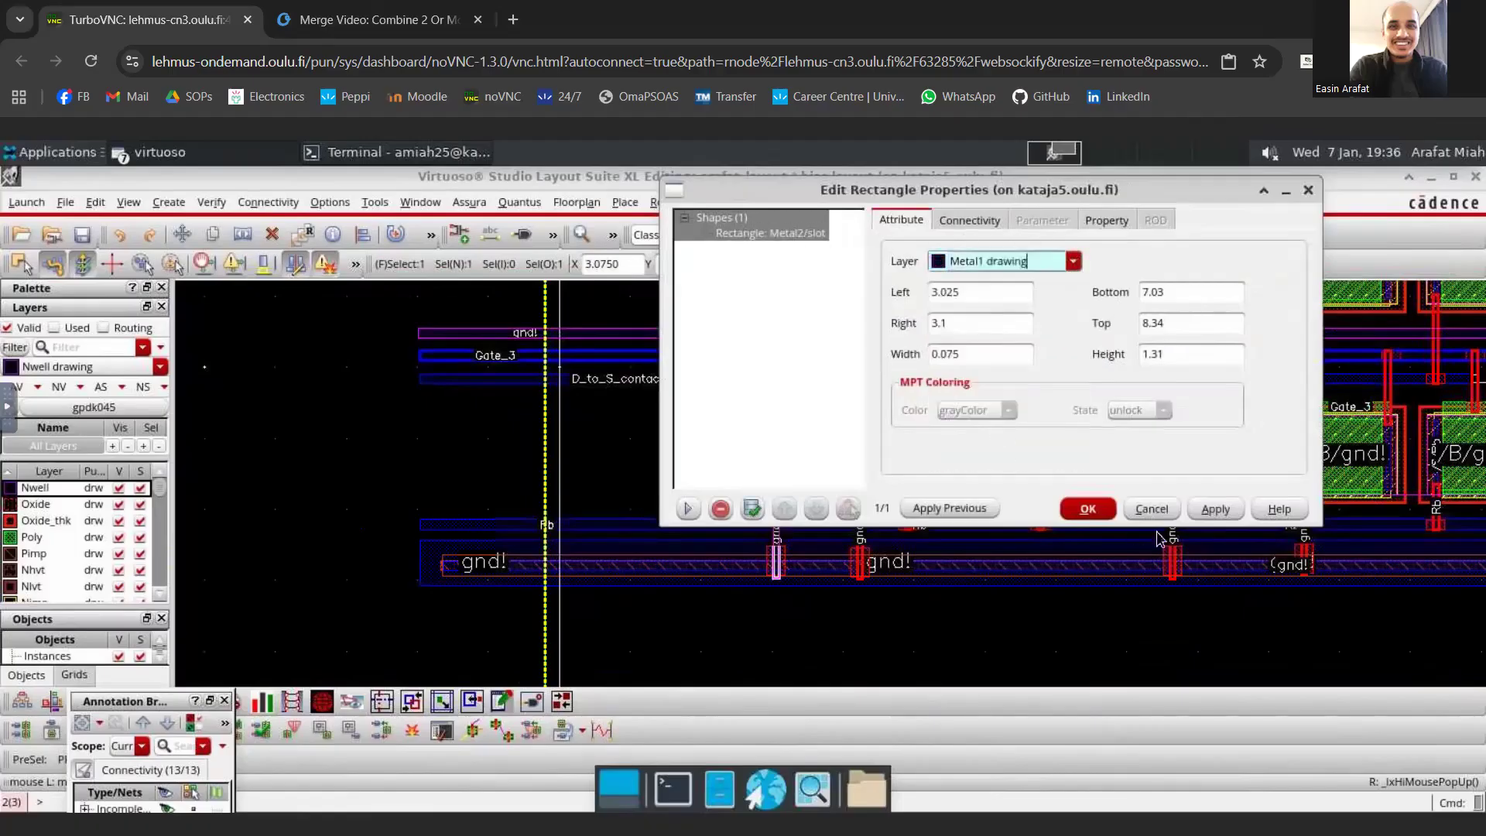
click(1088, 509)
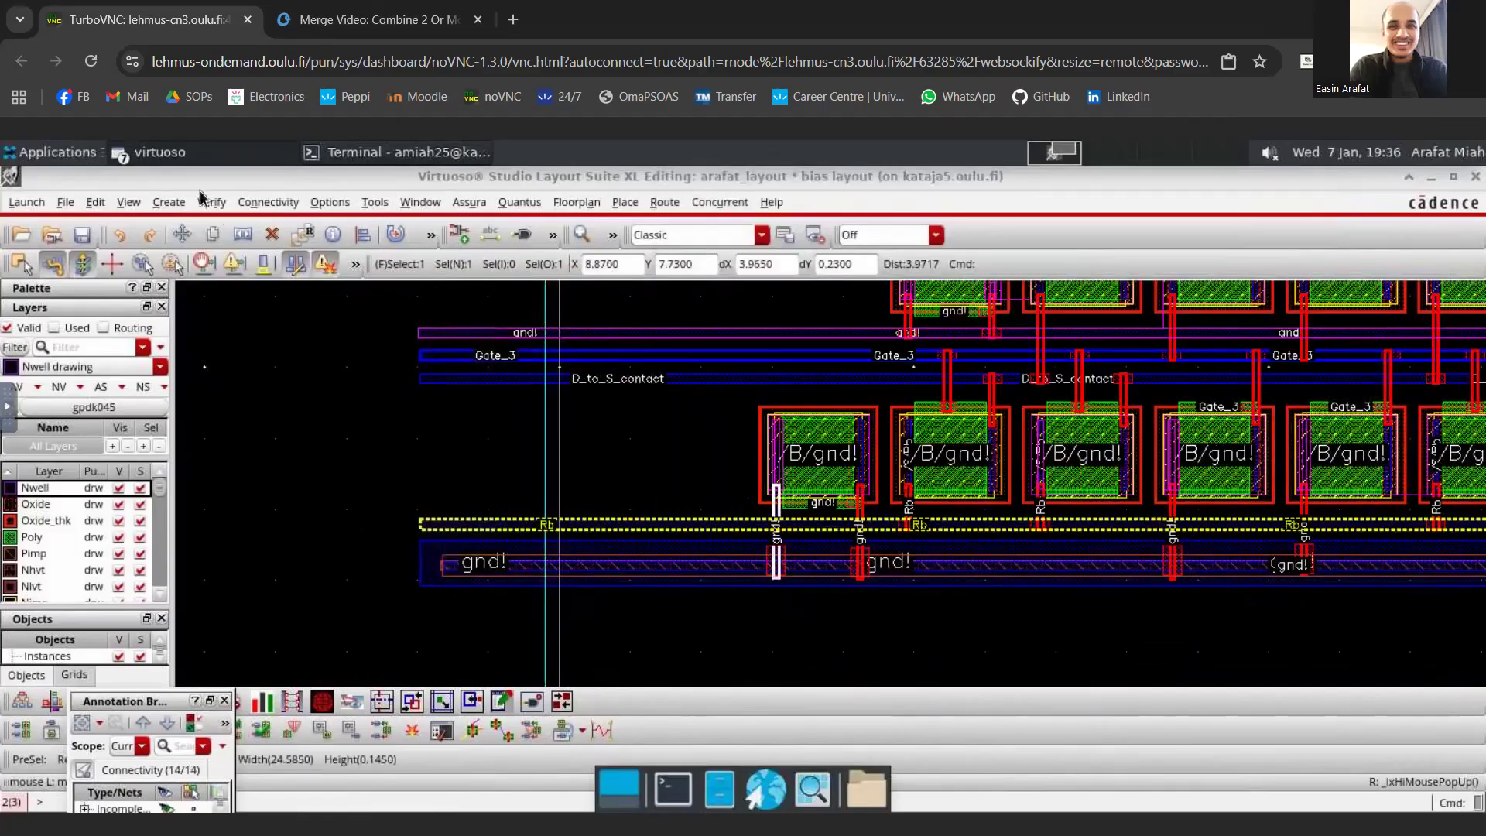
click(180, 155)
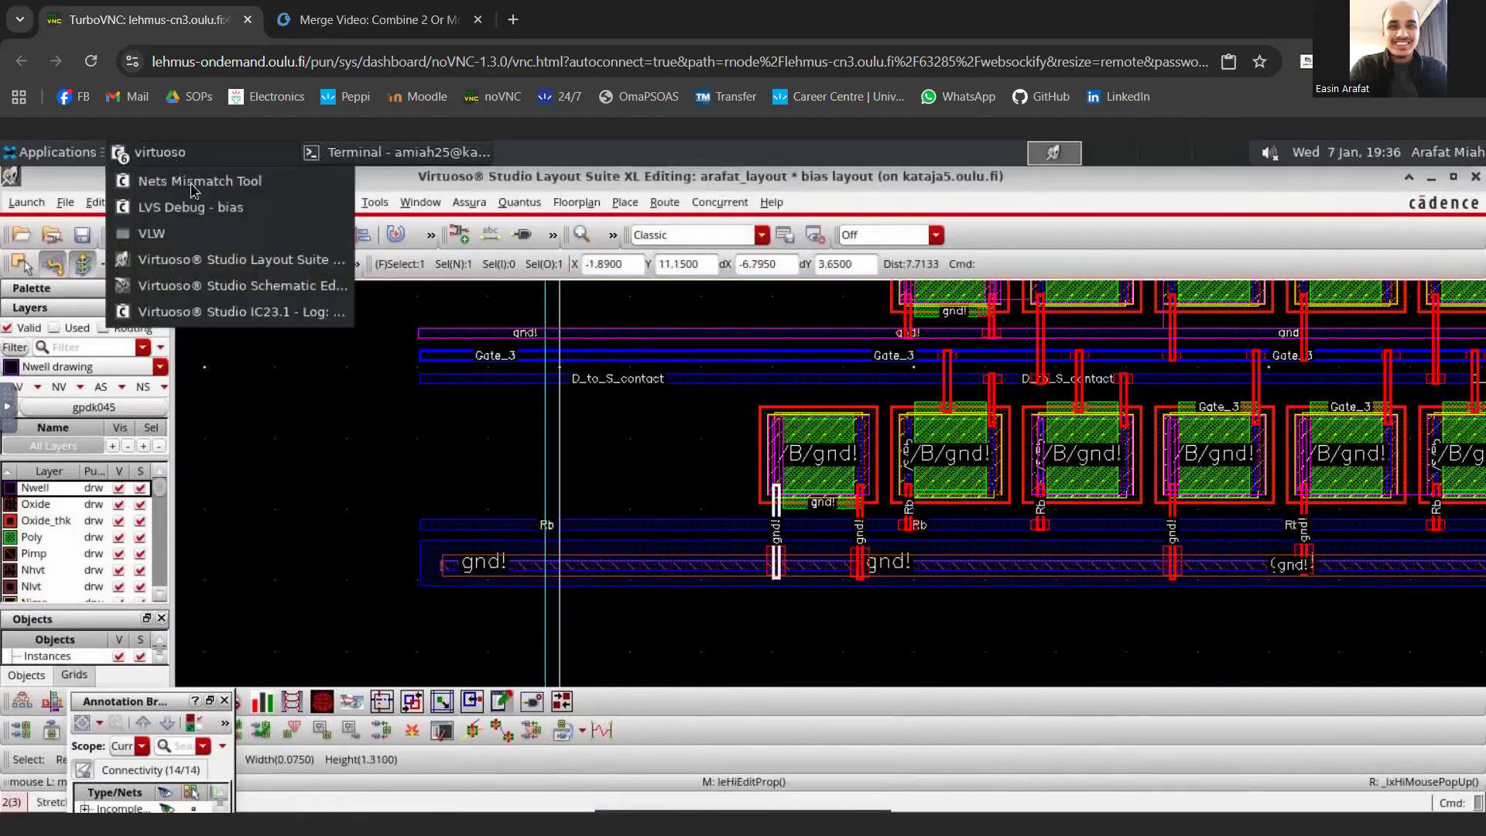
click(237, 287)
click(41, 205)
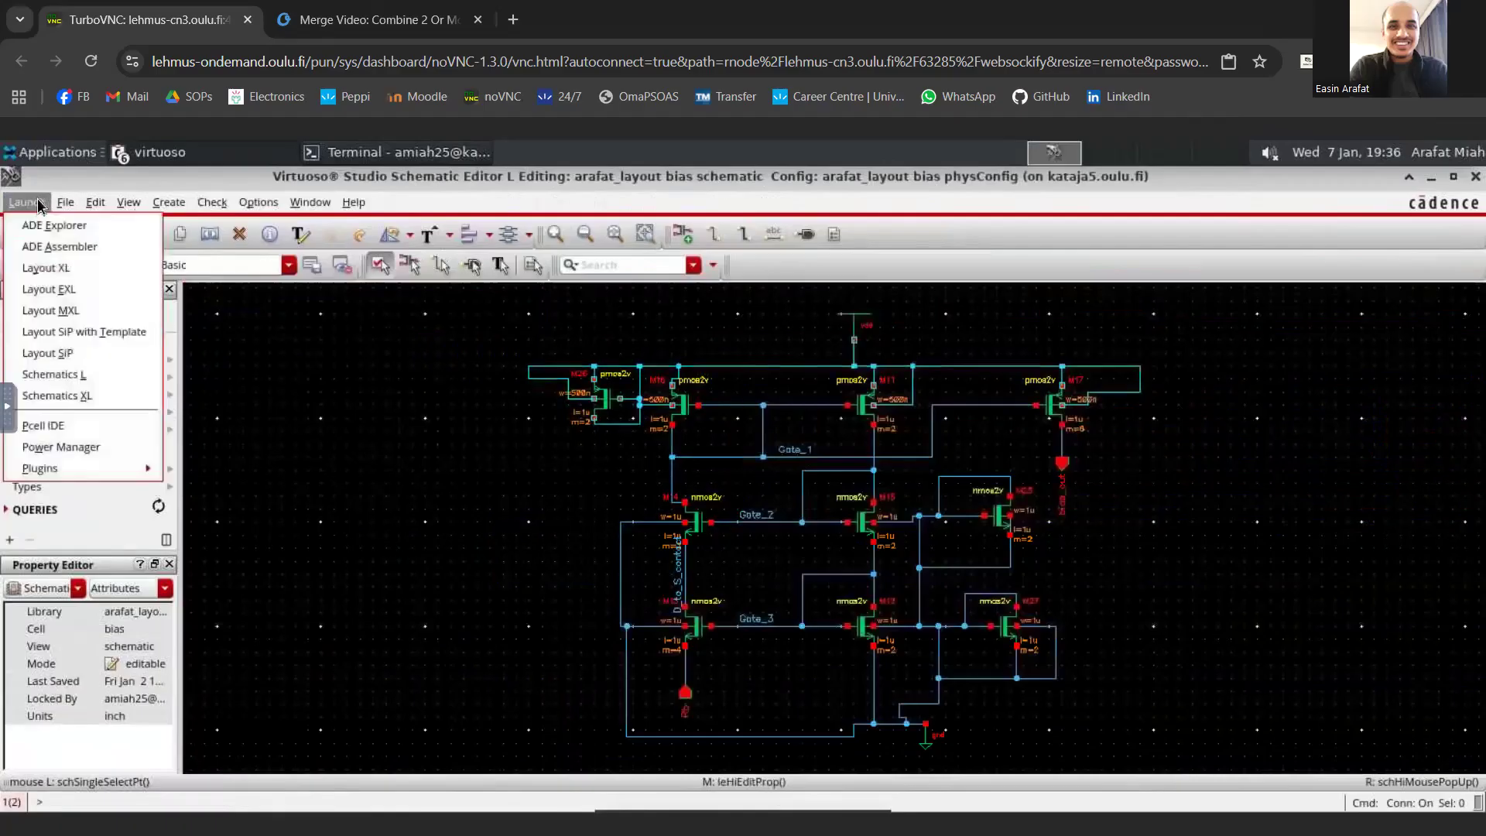
click(214, 151)
click(163, 152)
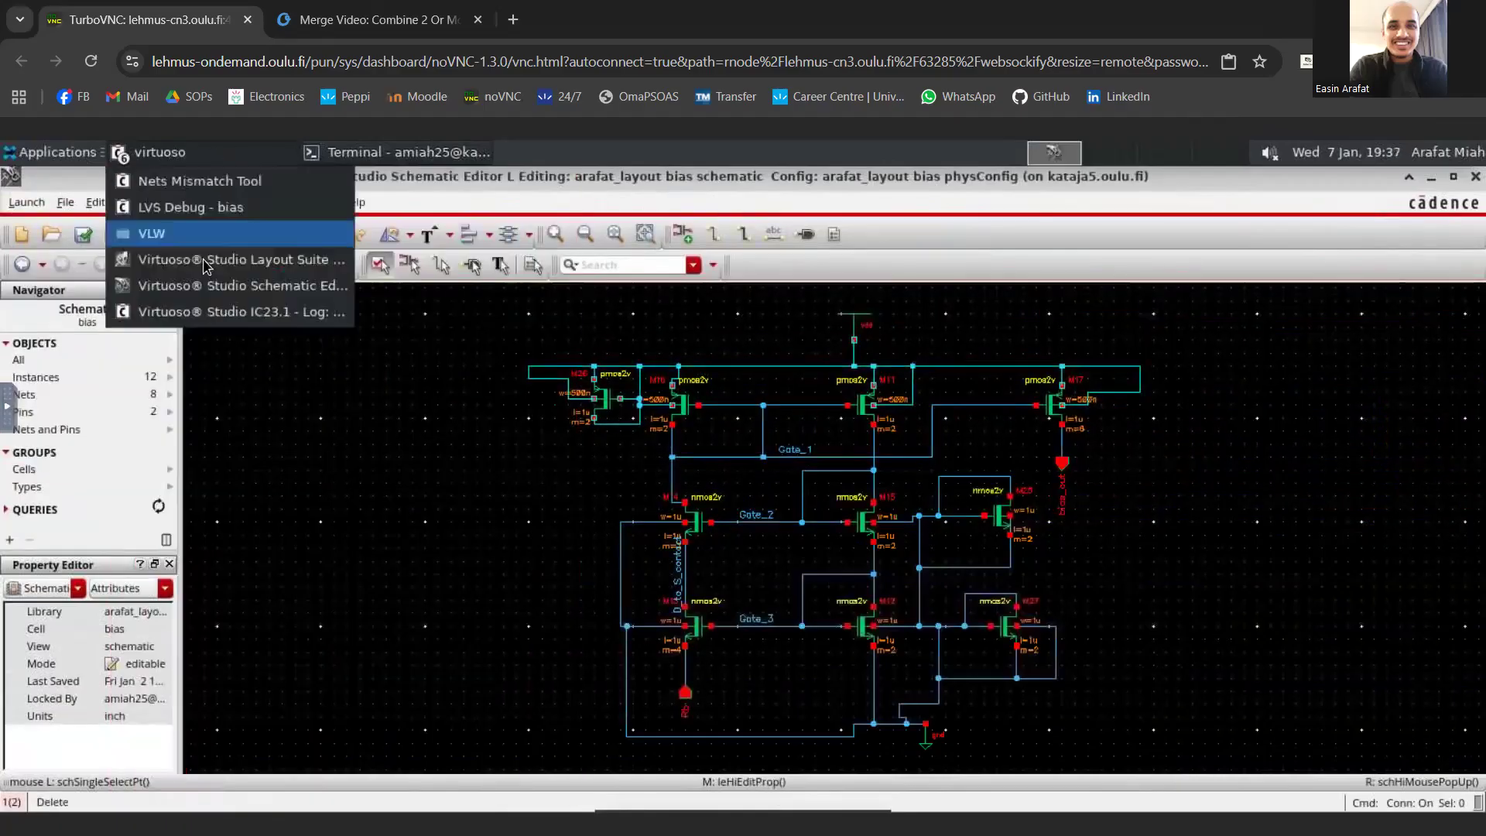
click(193, 238)
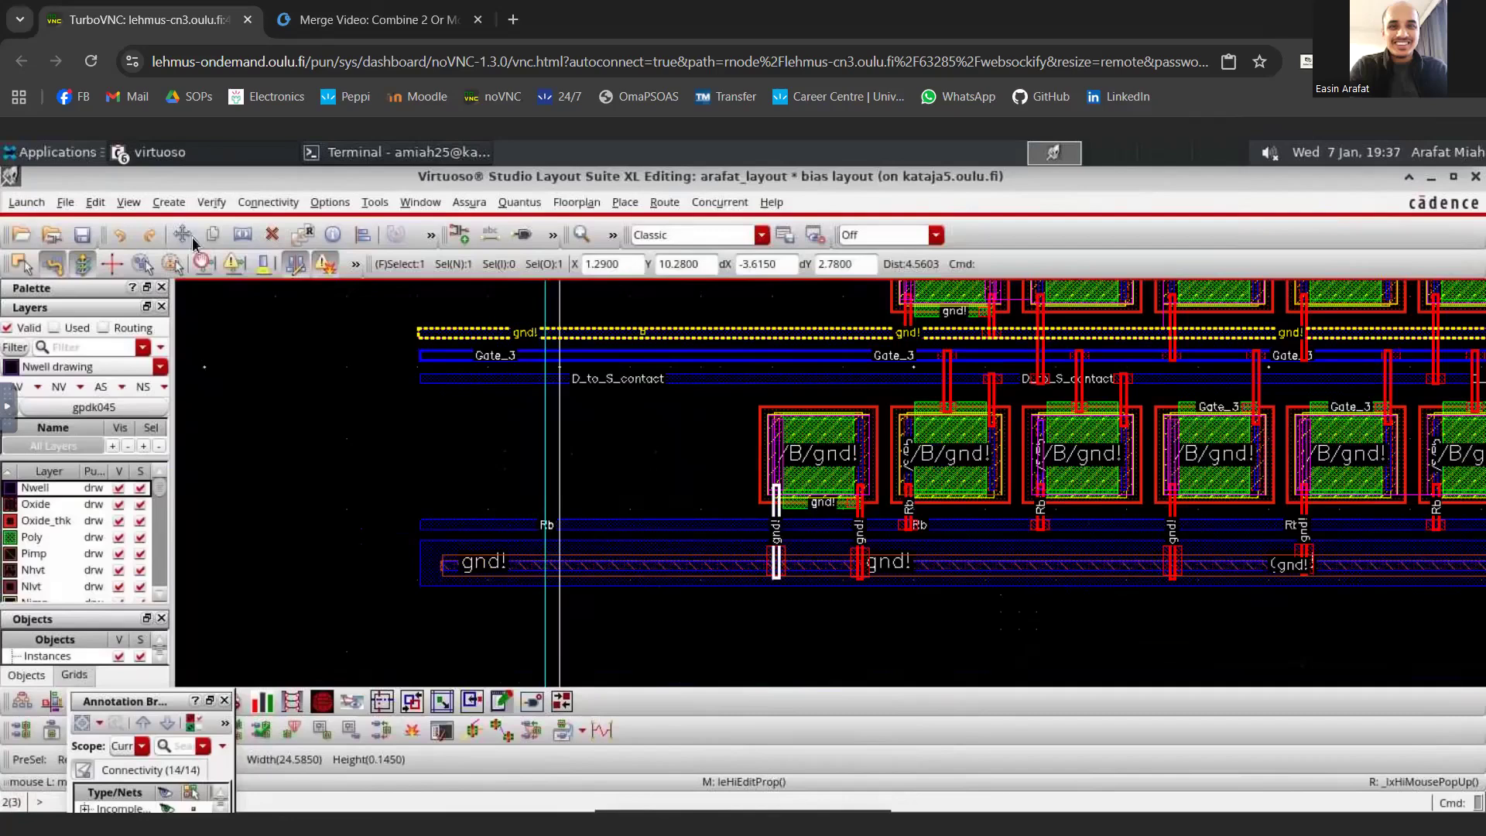
click(266, 203)
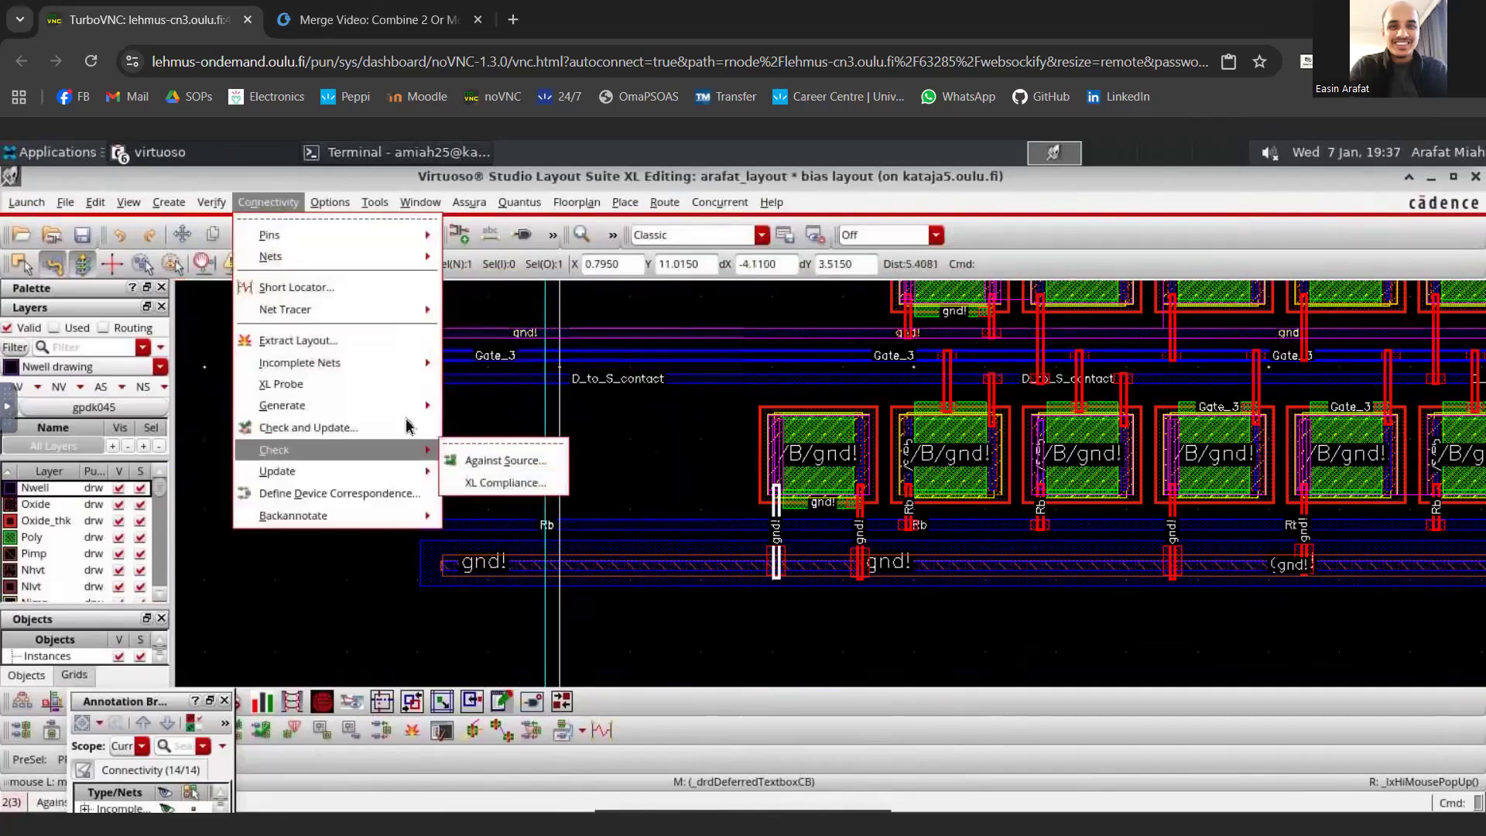
mouse_move(418, 434)
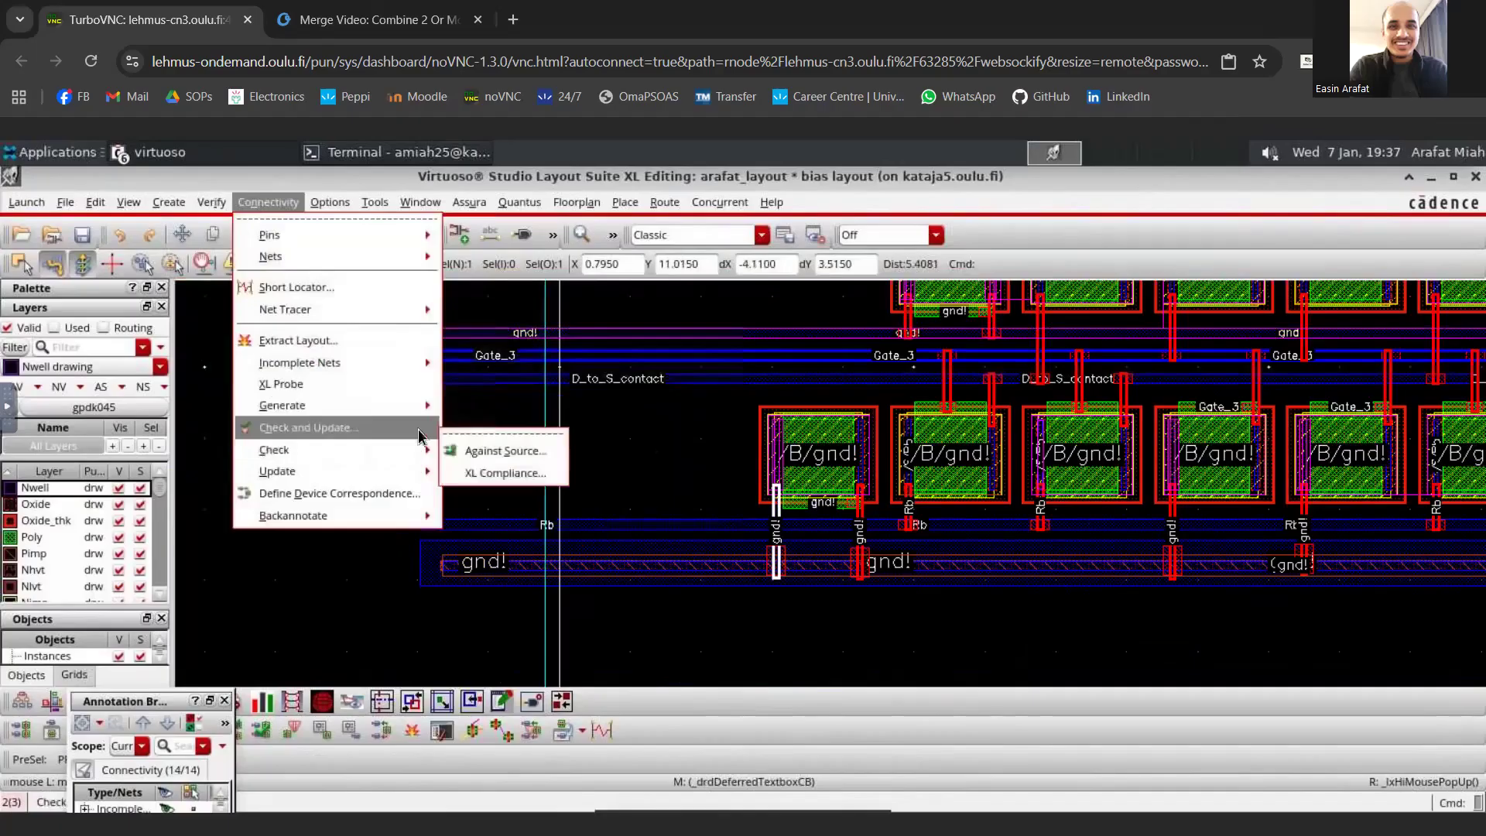
click(371, 428)
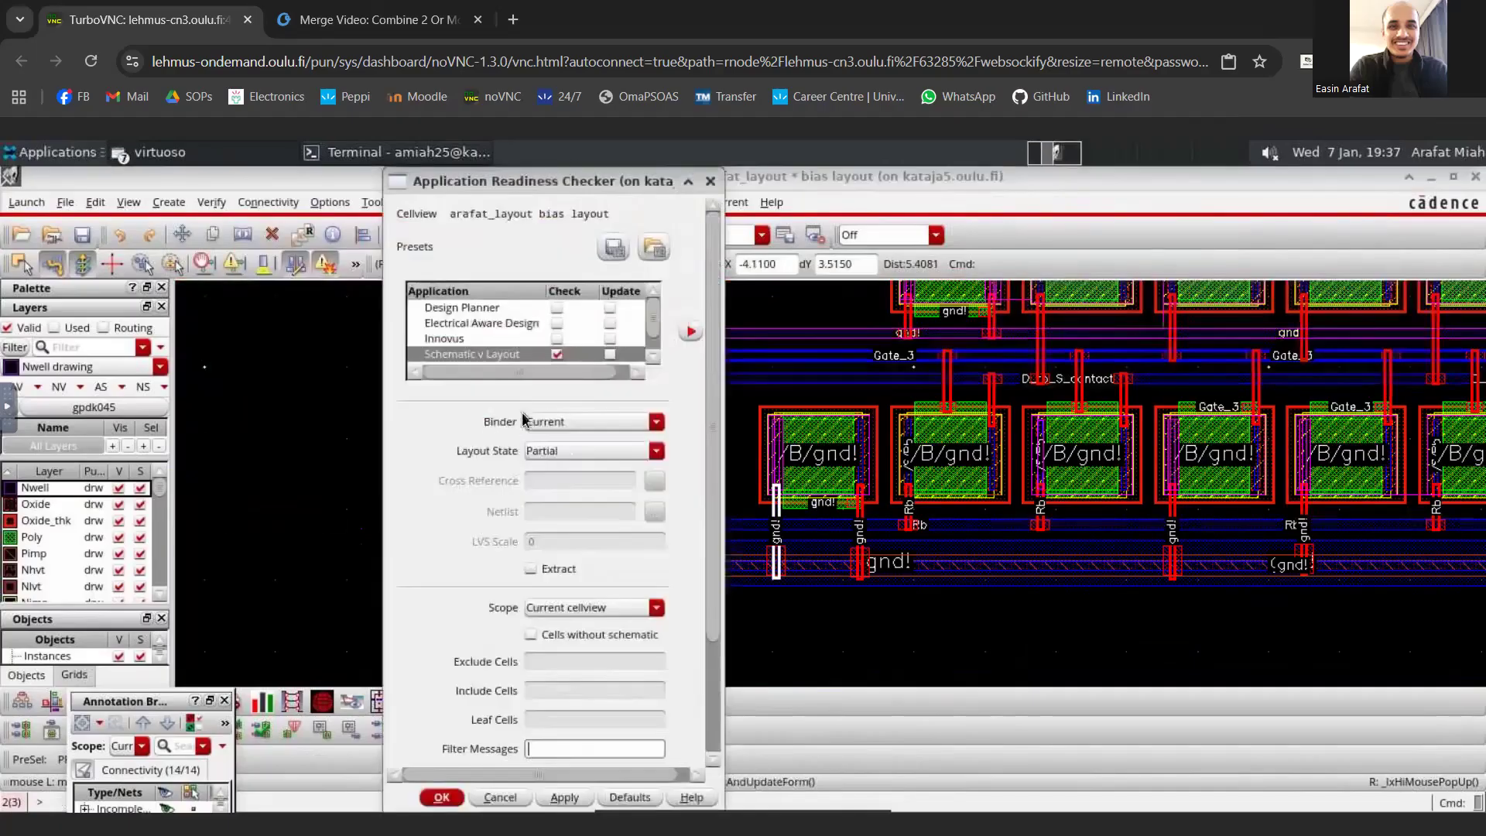
click(711, 181)
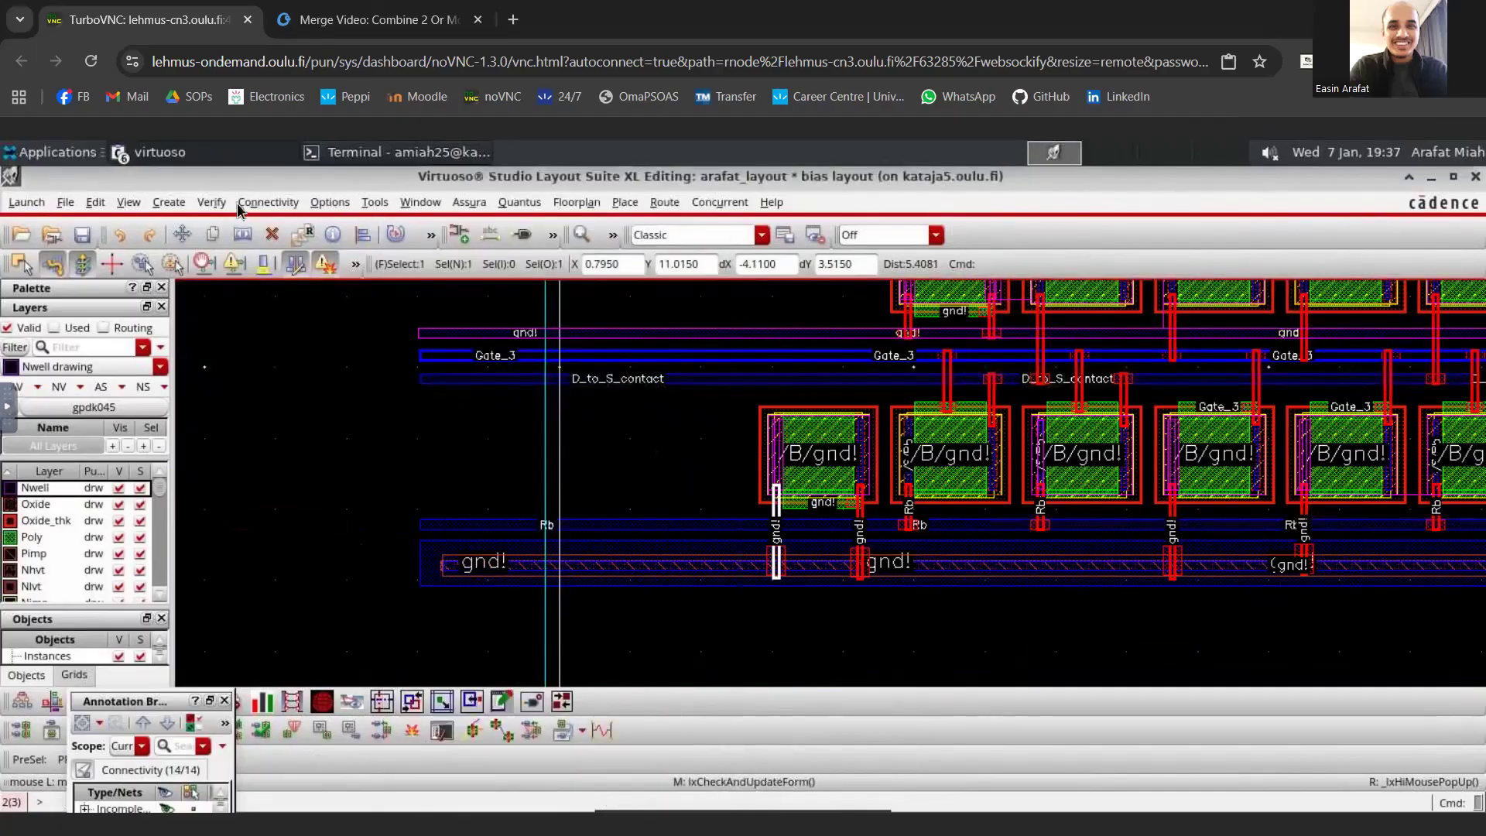
- Open Update Components and Nets for the layout and show its I/O pin settings
click(211, 203)
mouse_move(168, 203)
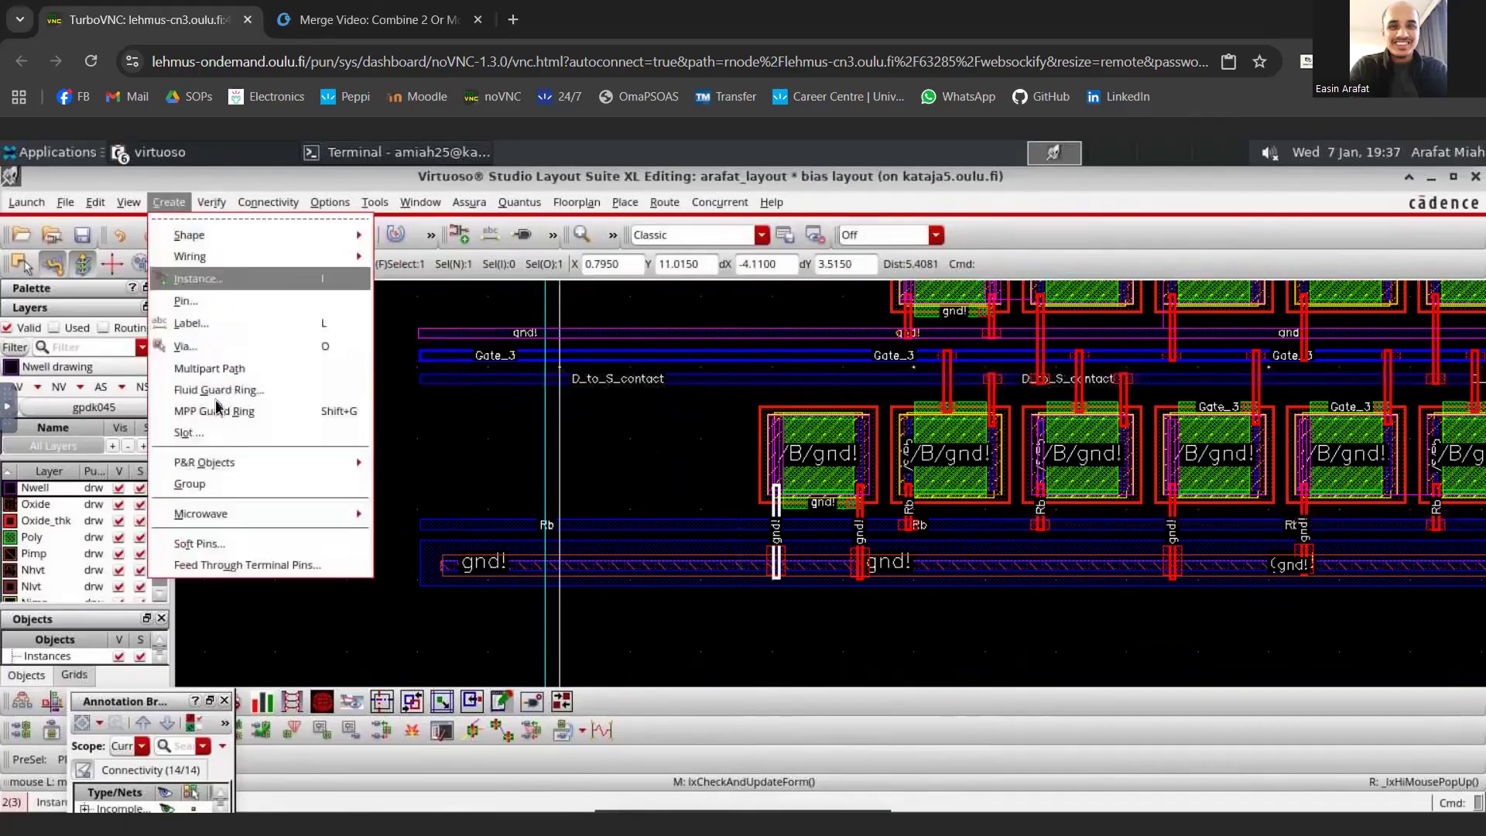
mouse_move(268, 203)
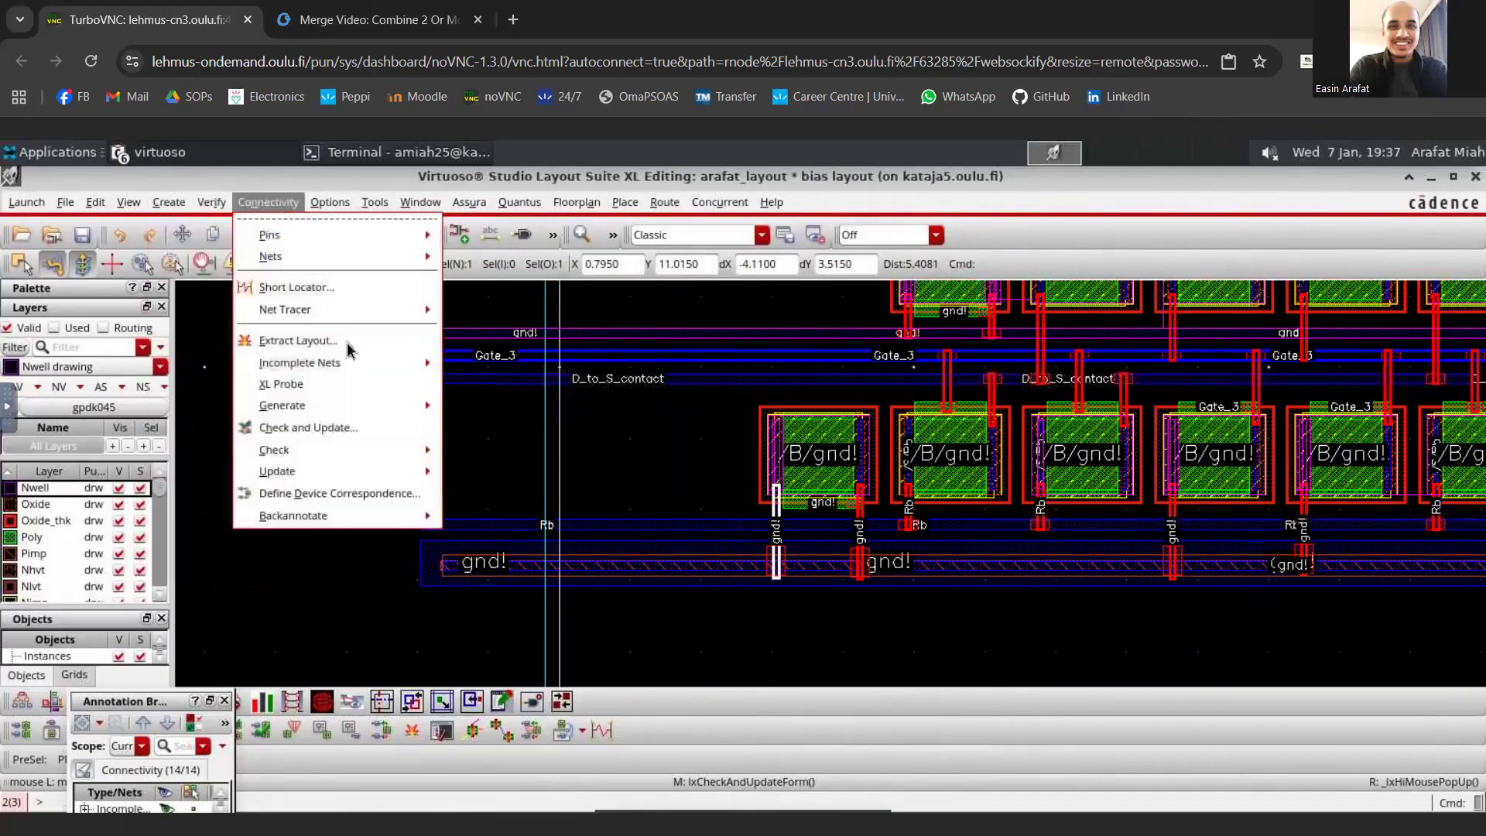
mouse_move(418, 472)
click(531, 485)
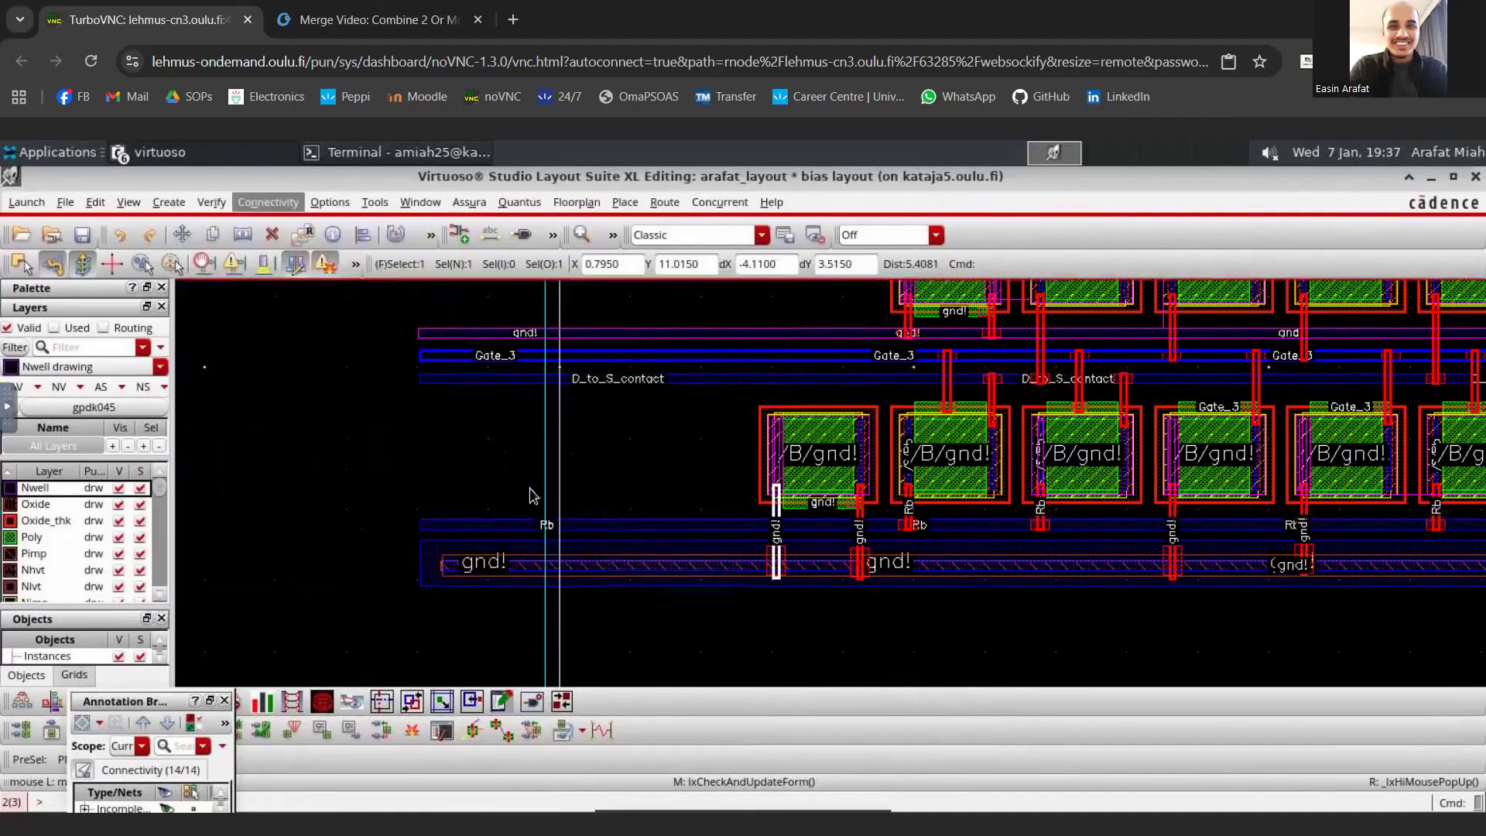
click(478, 210)
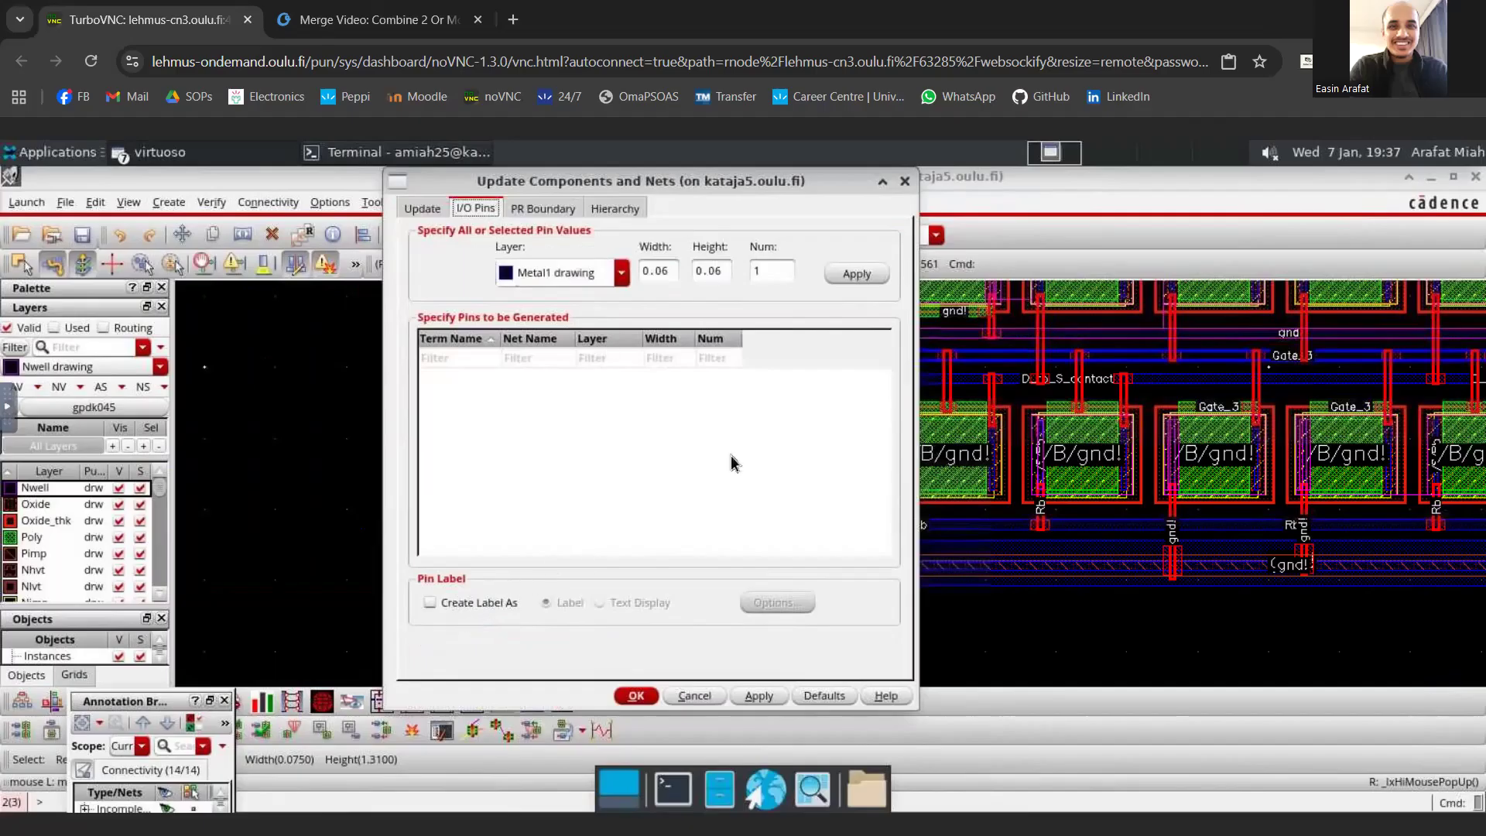
- Enable pin label creation and set the label text height to 0.1, layer name Metal1 and layer purpose pin
click(431, 603)
click(773, 604)
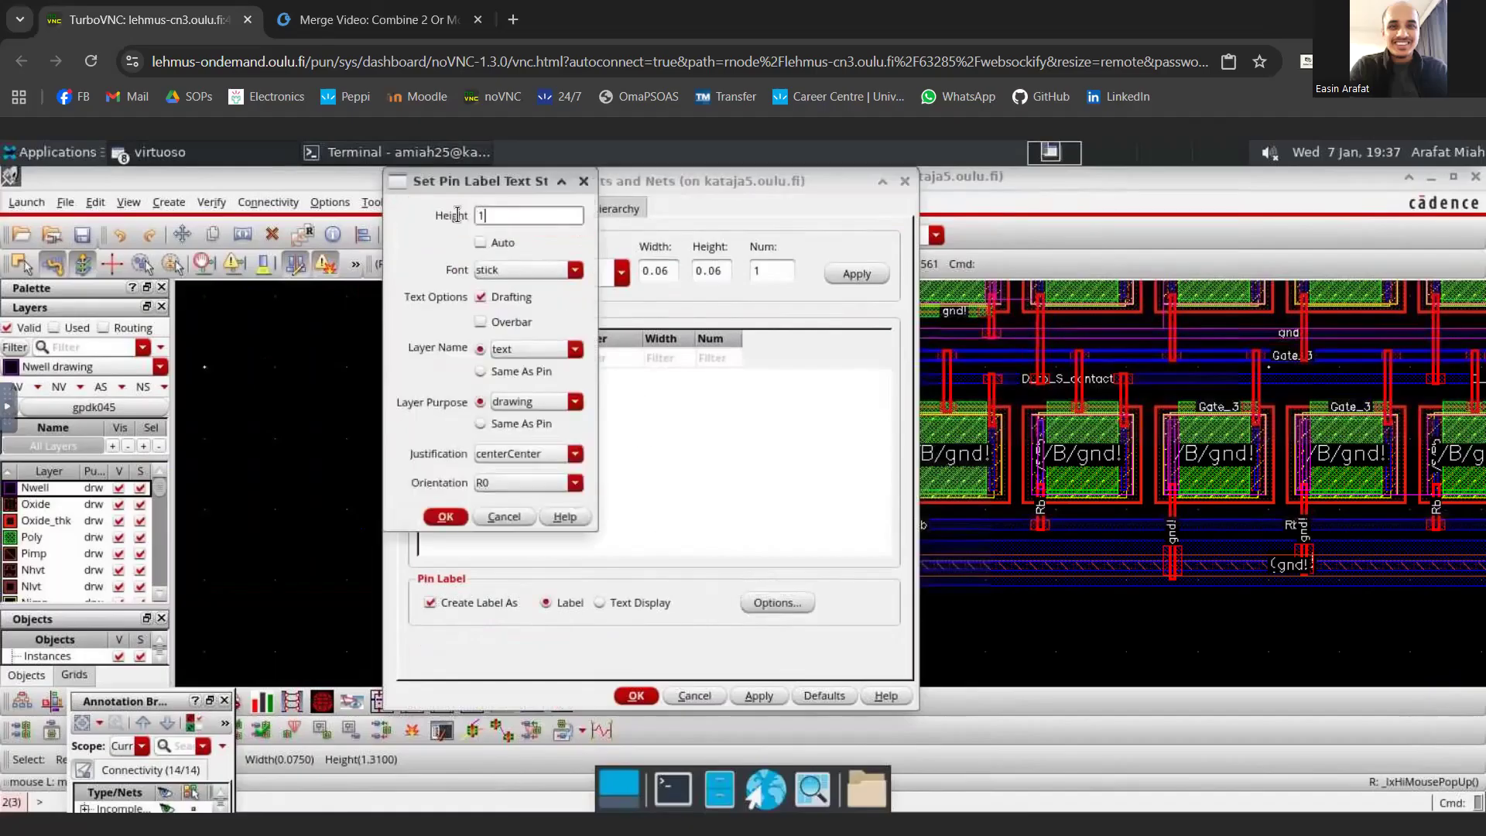
text(0.1)
click(575, 349)
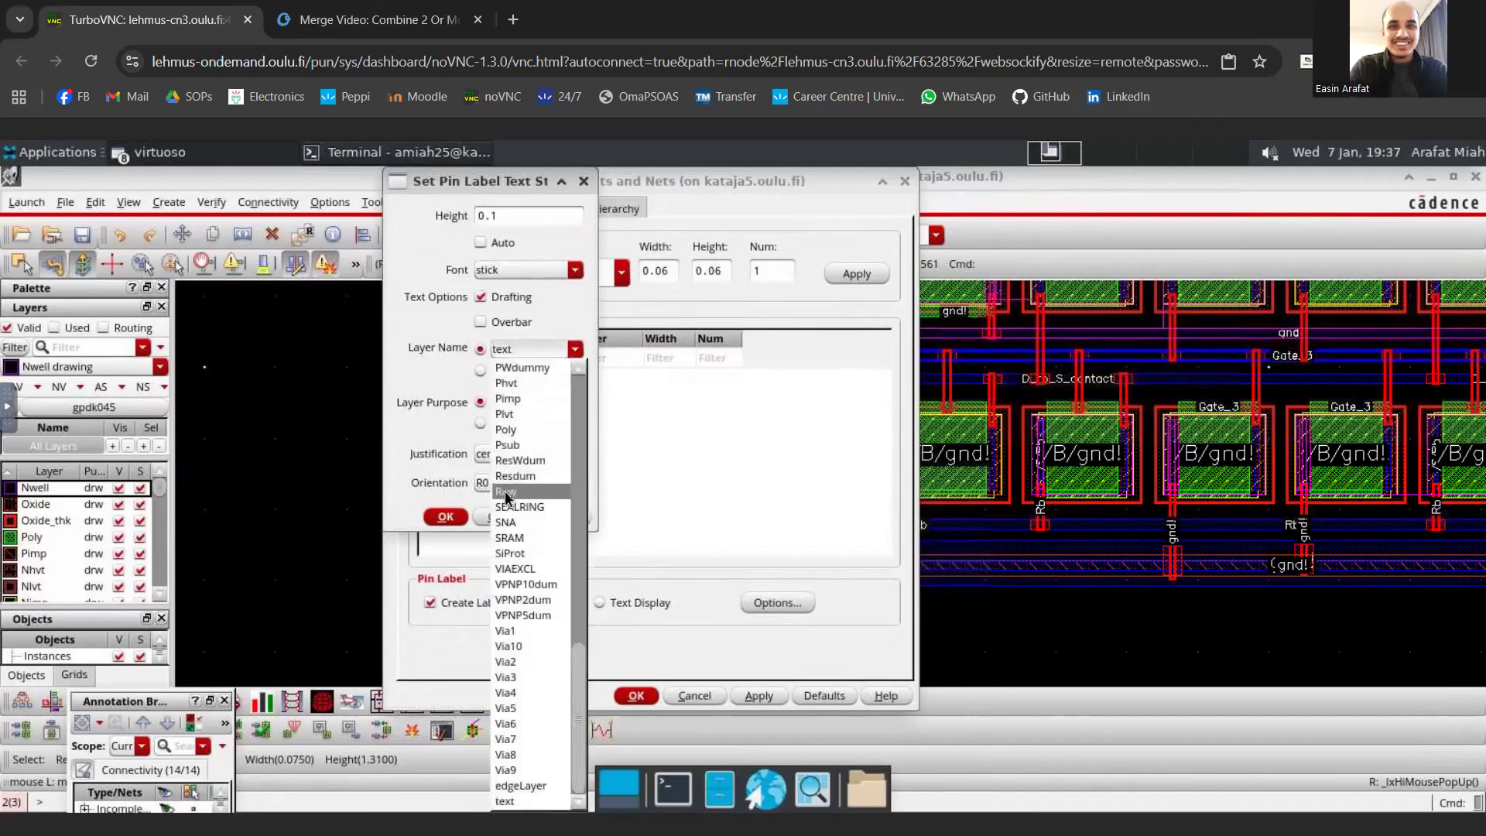
scroll(509, 495, up, 2)
scroll(510, 496, up, 10)
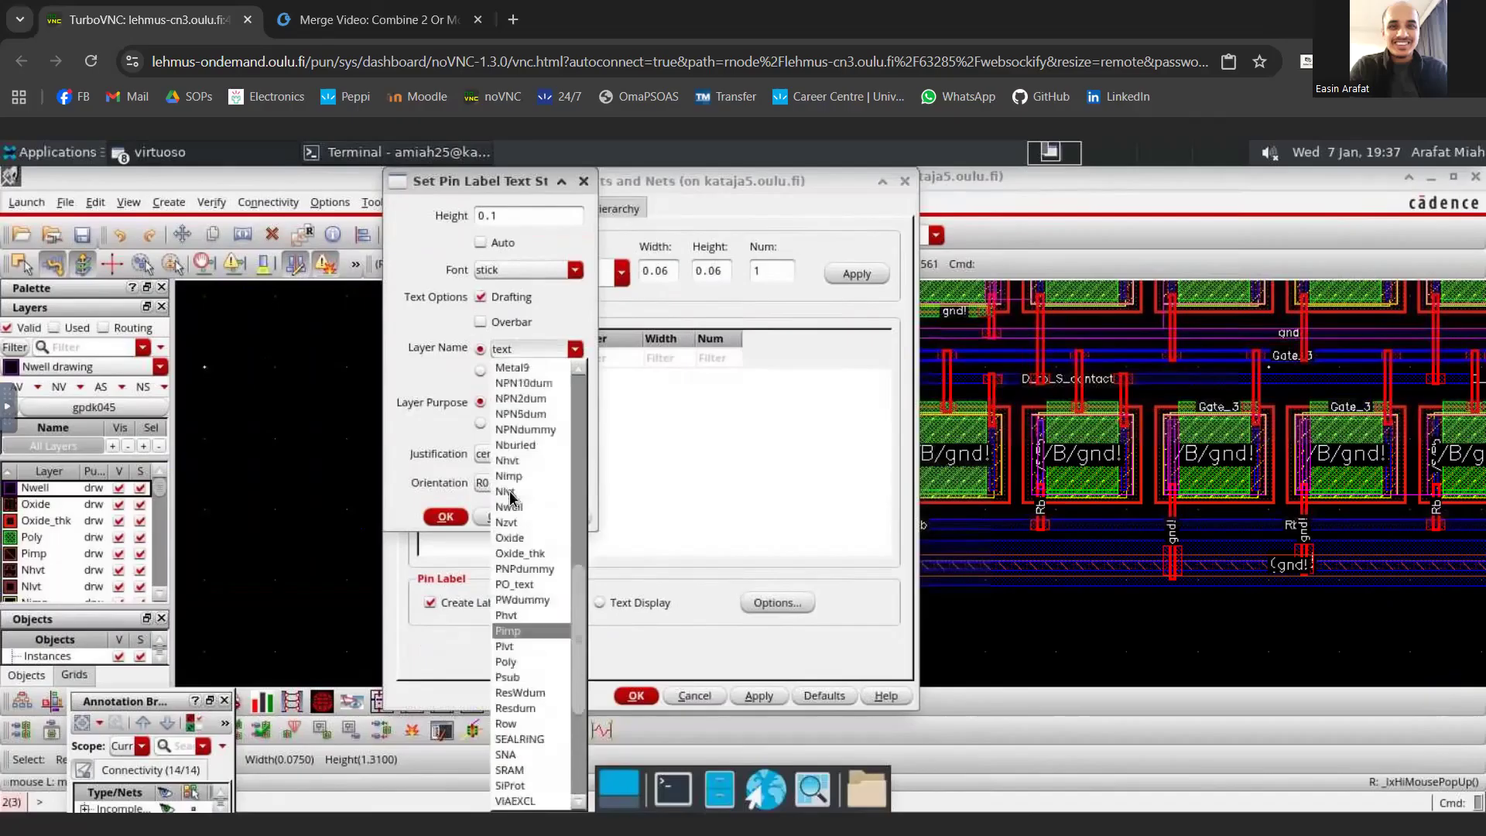
click(529, 538)
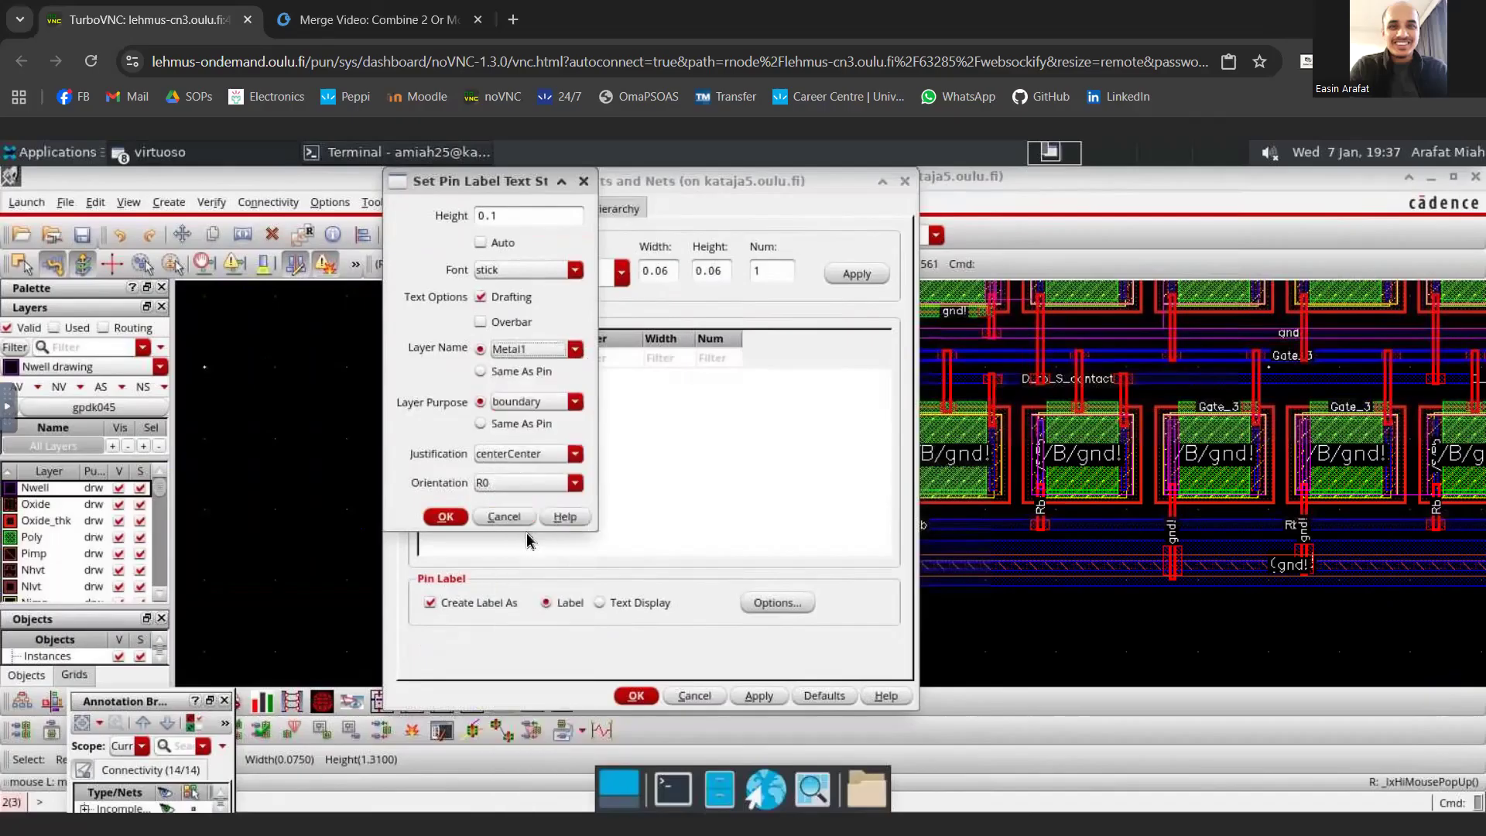
click(565, 403)
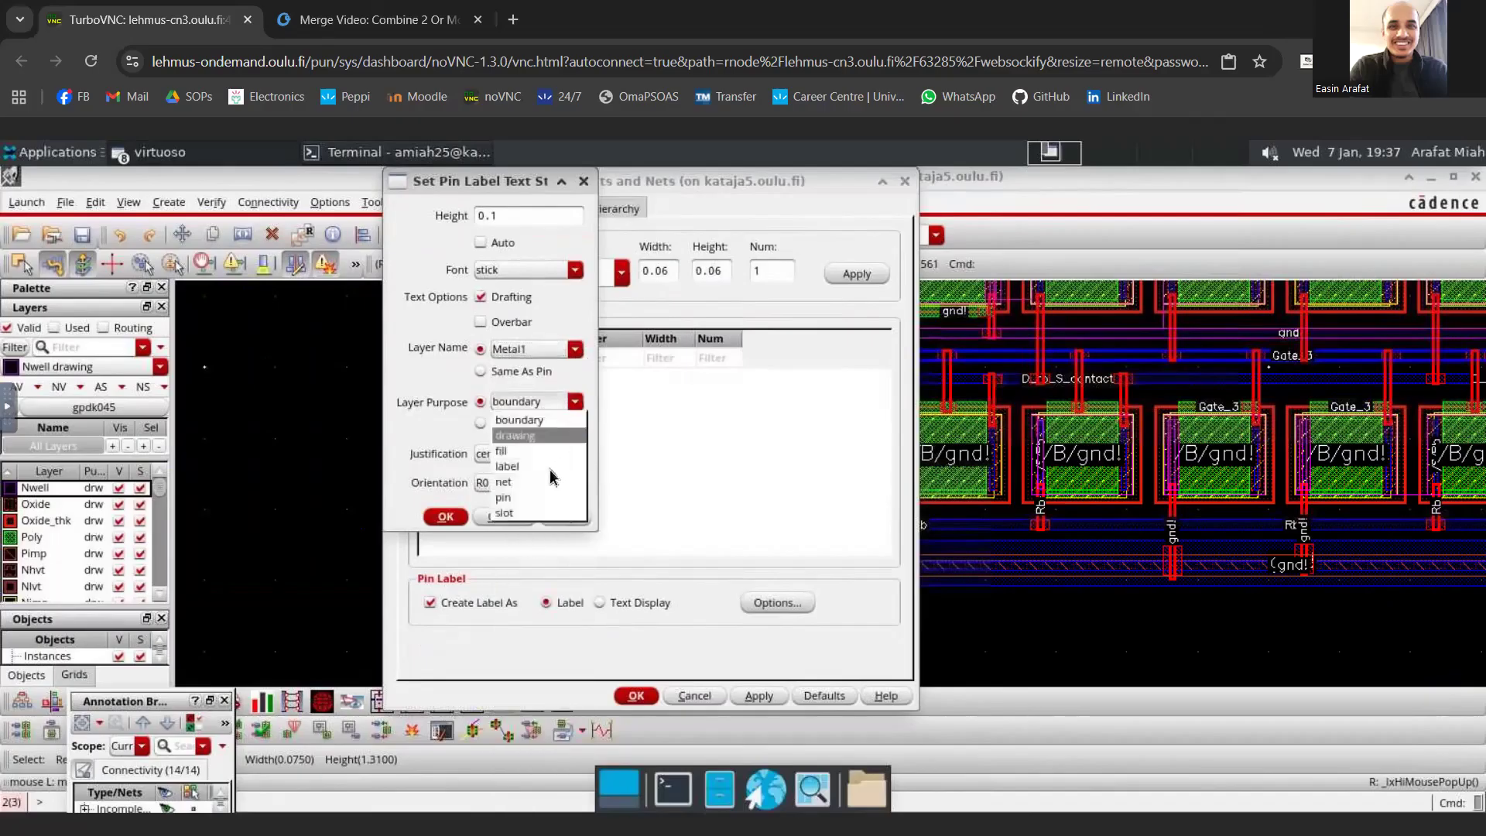
click(545, 499)
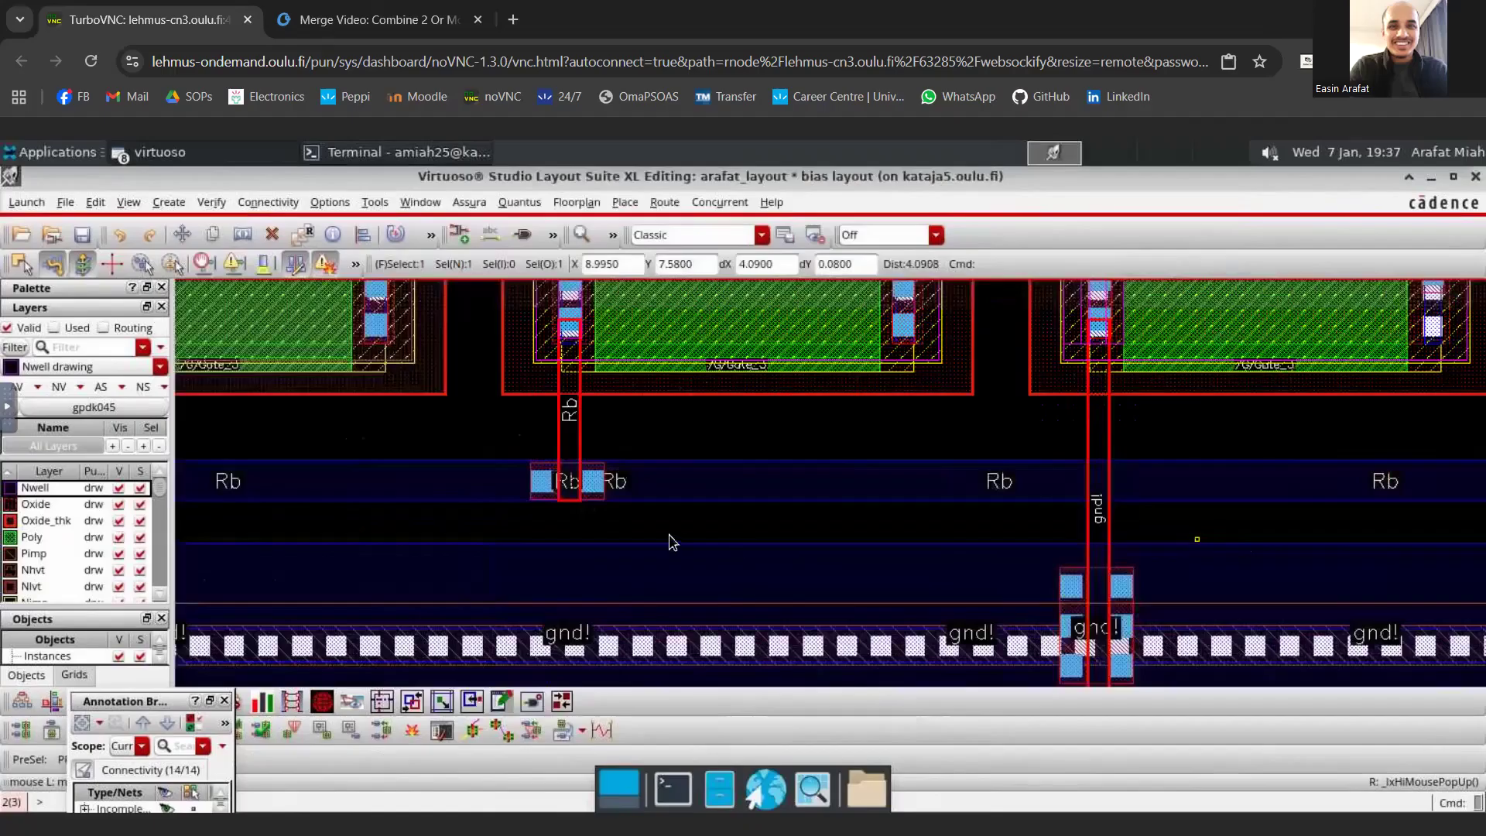
scroll(544, 524, down, 2)
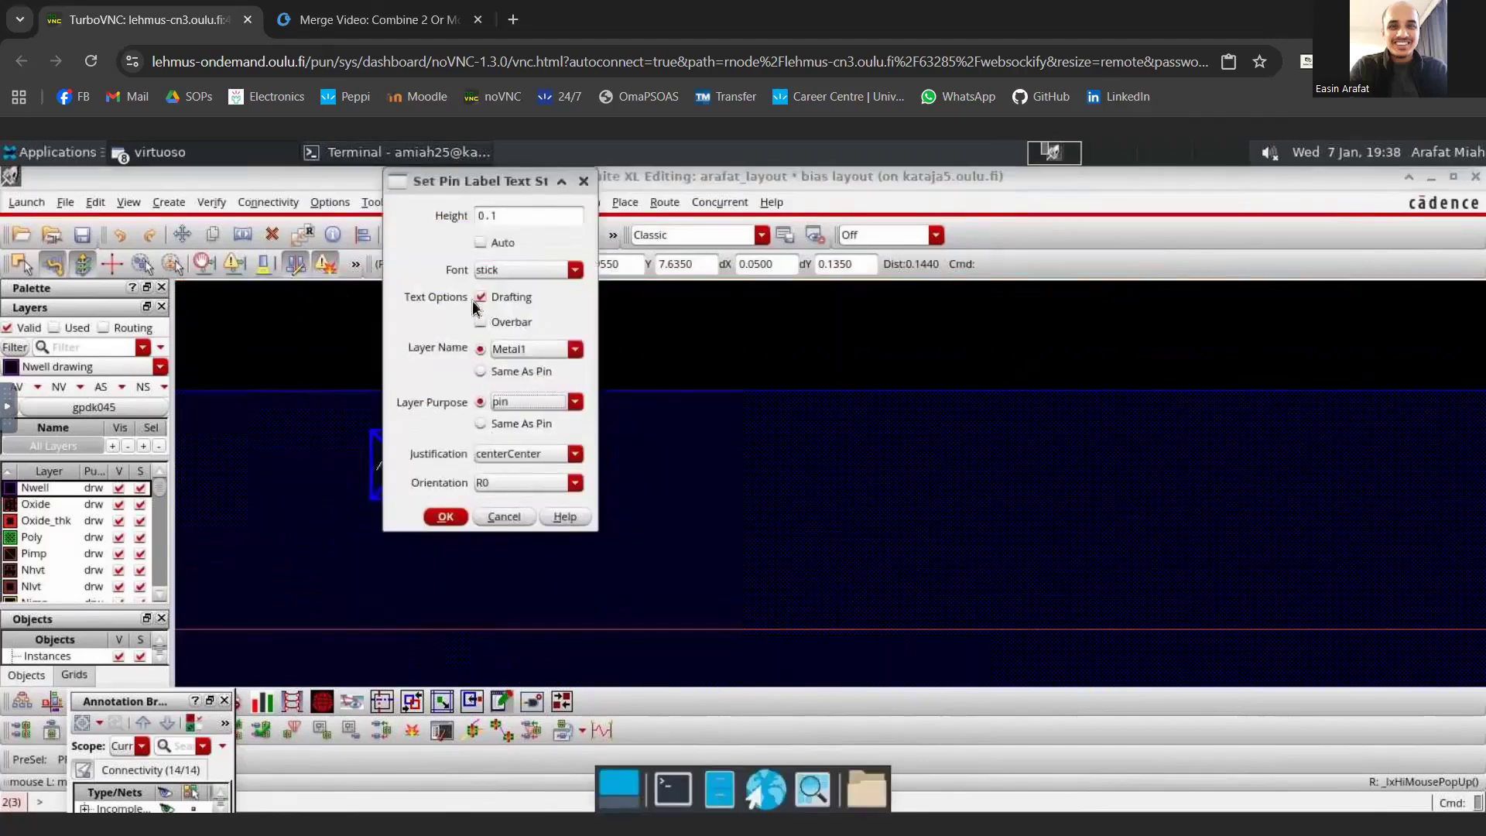
- Close the pin label text settings and the Update Components and Nets form without applying them
click(586, 179)
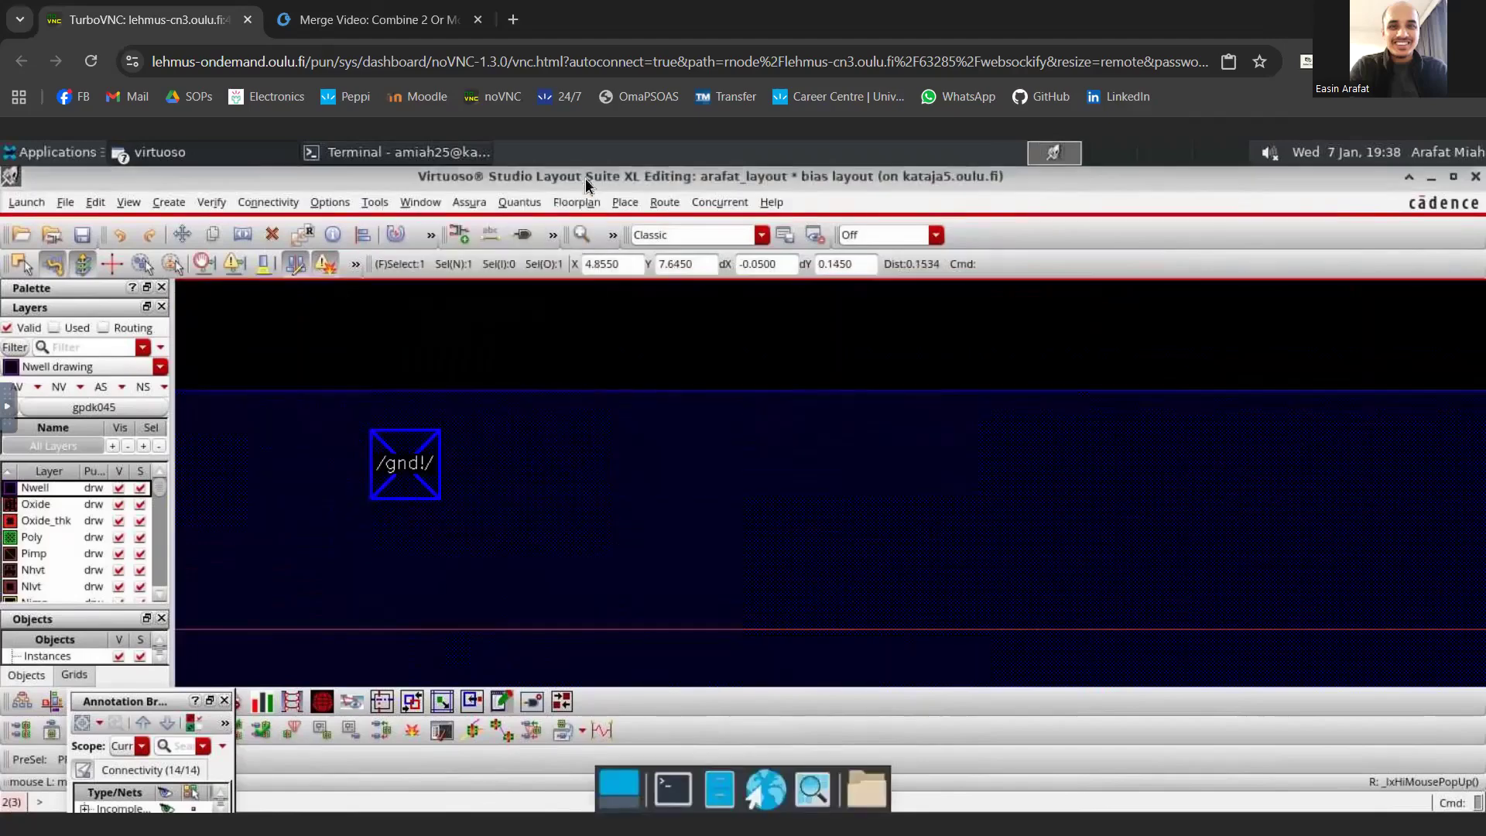
click(219, 149)
click(232, 180)
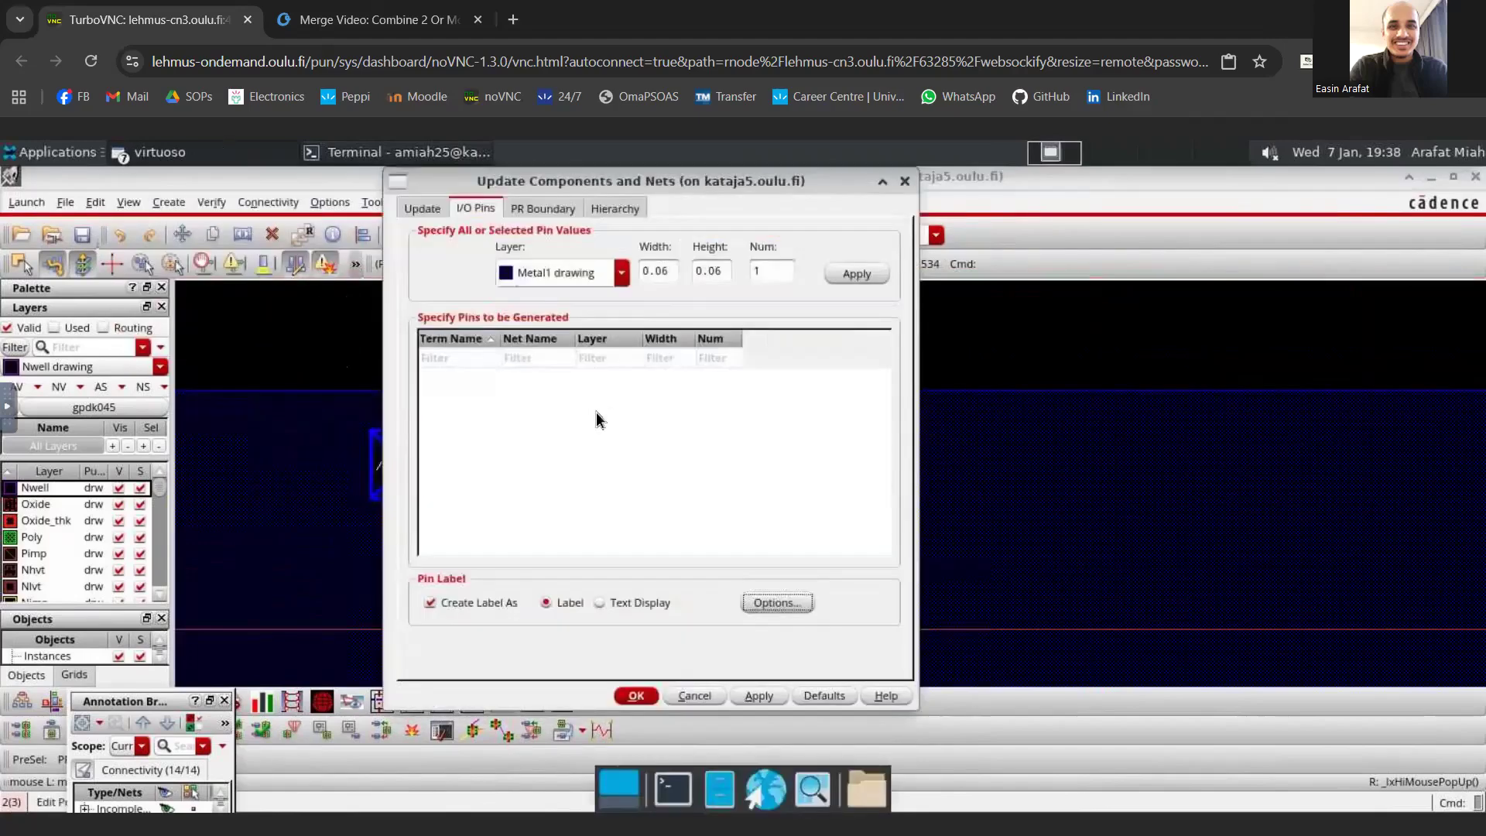
click(903, 183)
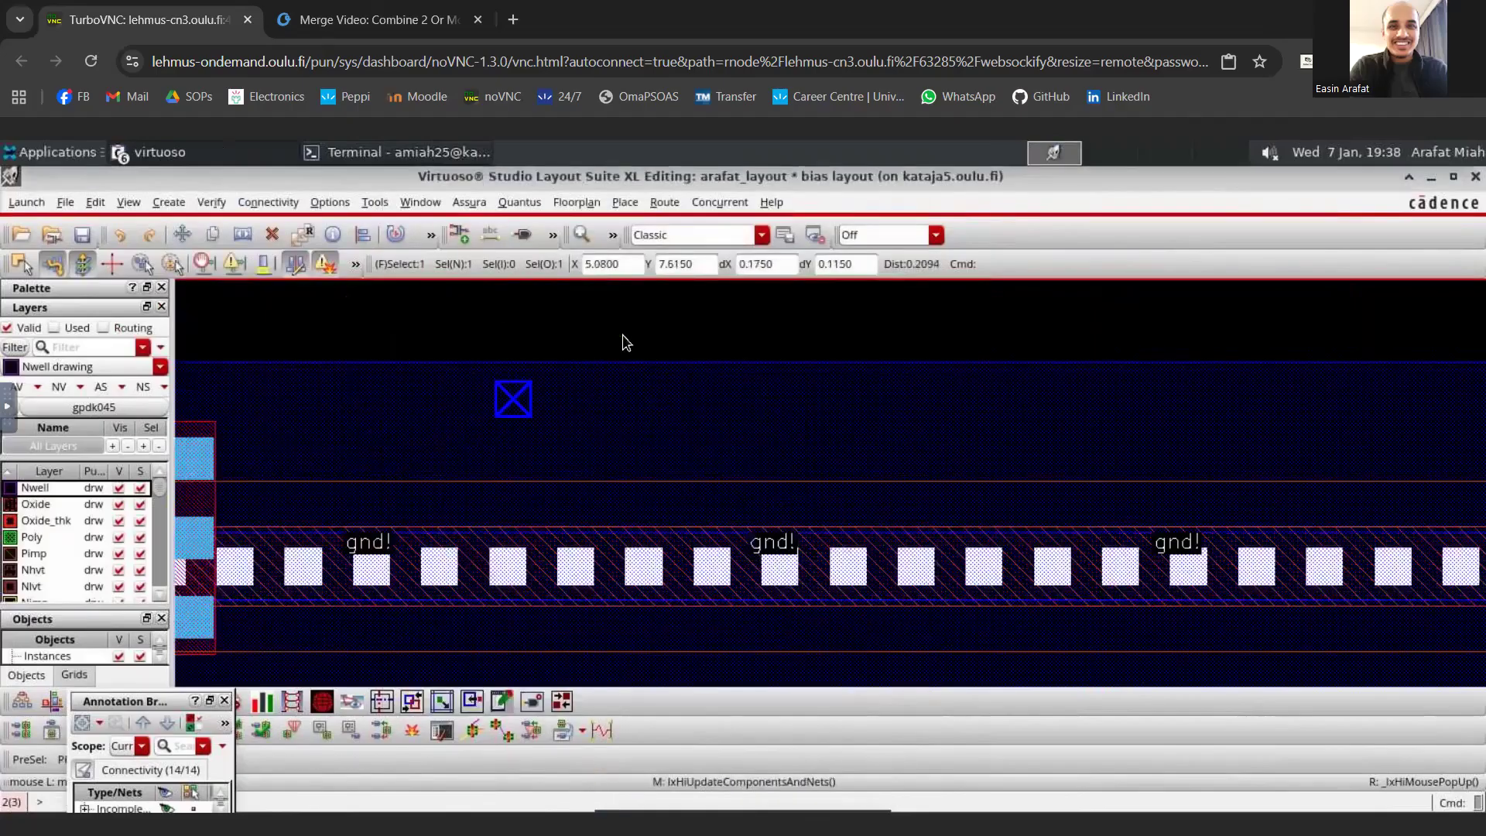
- Examine the gnd!, Gate_3 and Rb rails and their straps around the two lower transistor rows of the layout
scroll(623, 338, down, 5)
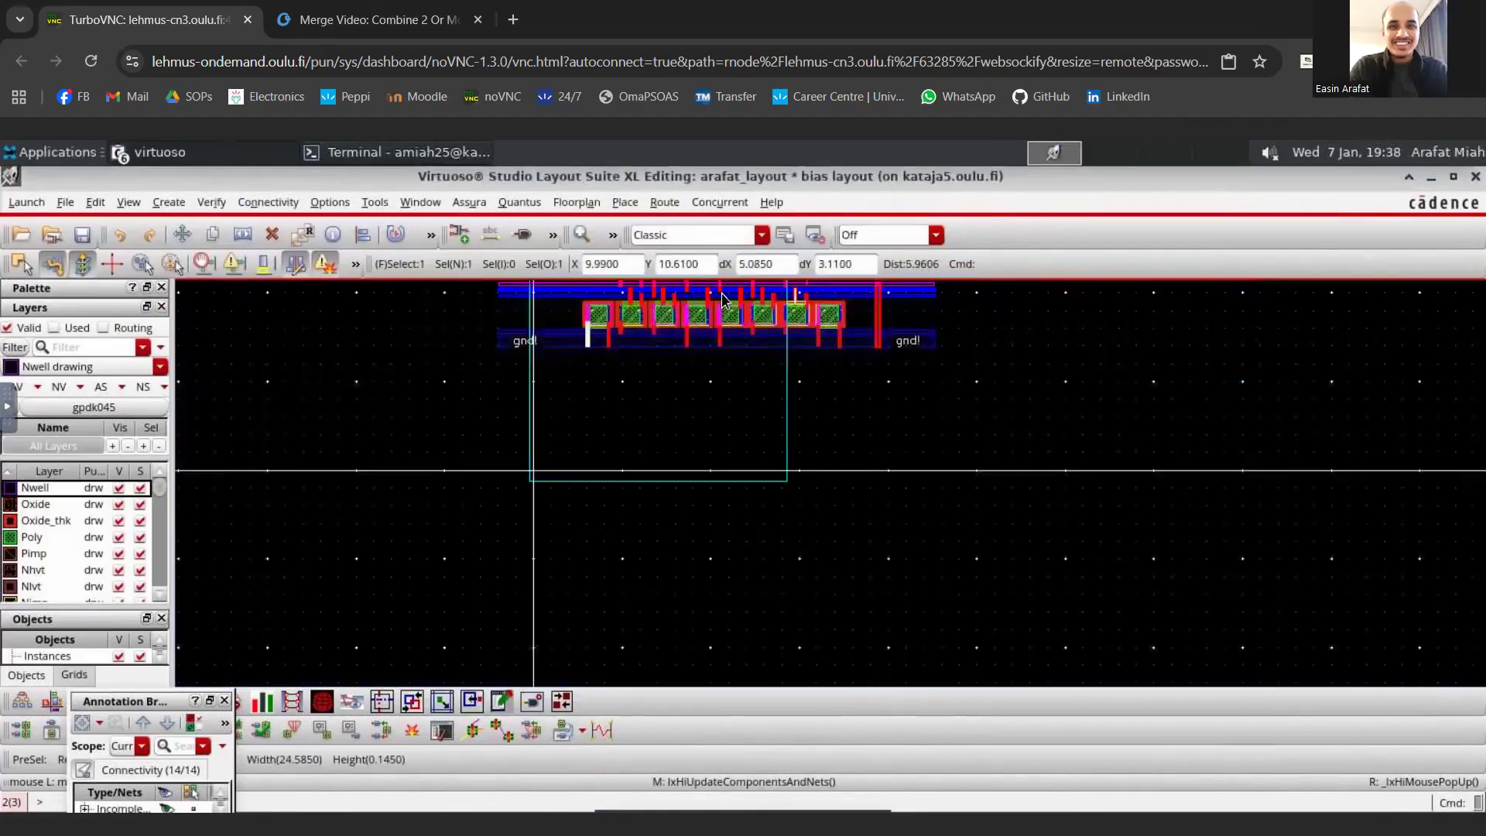
scroll(722, 298, up, 5)
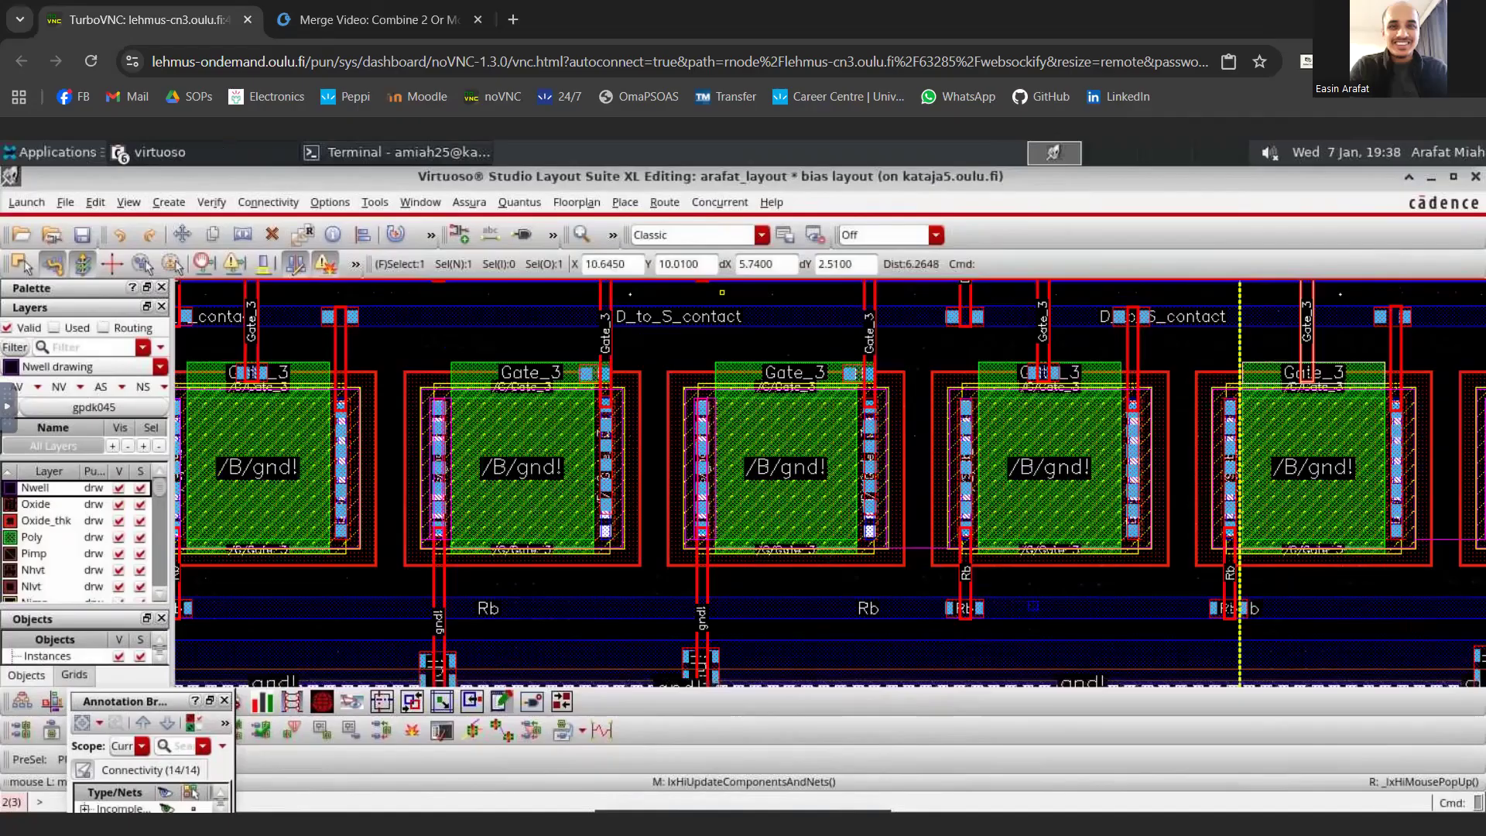
scroll(1007, 376, down, 2)
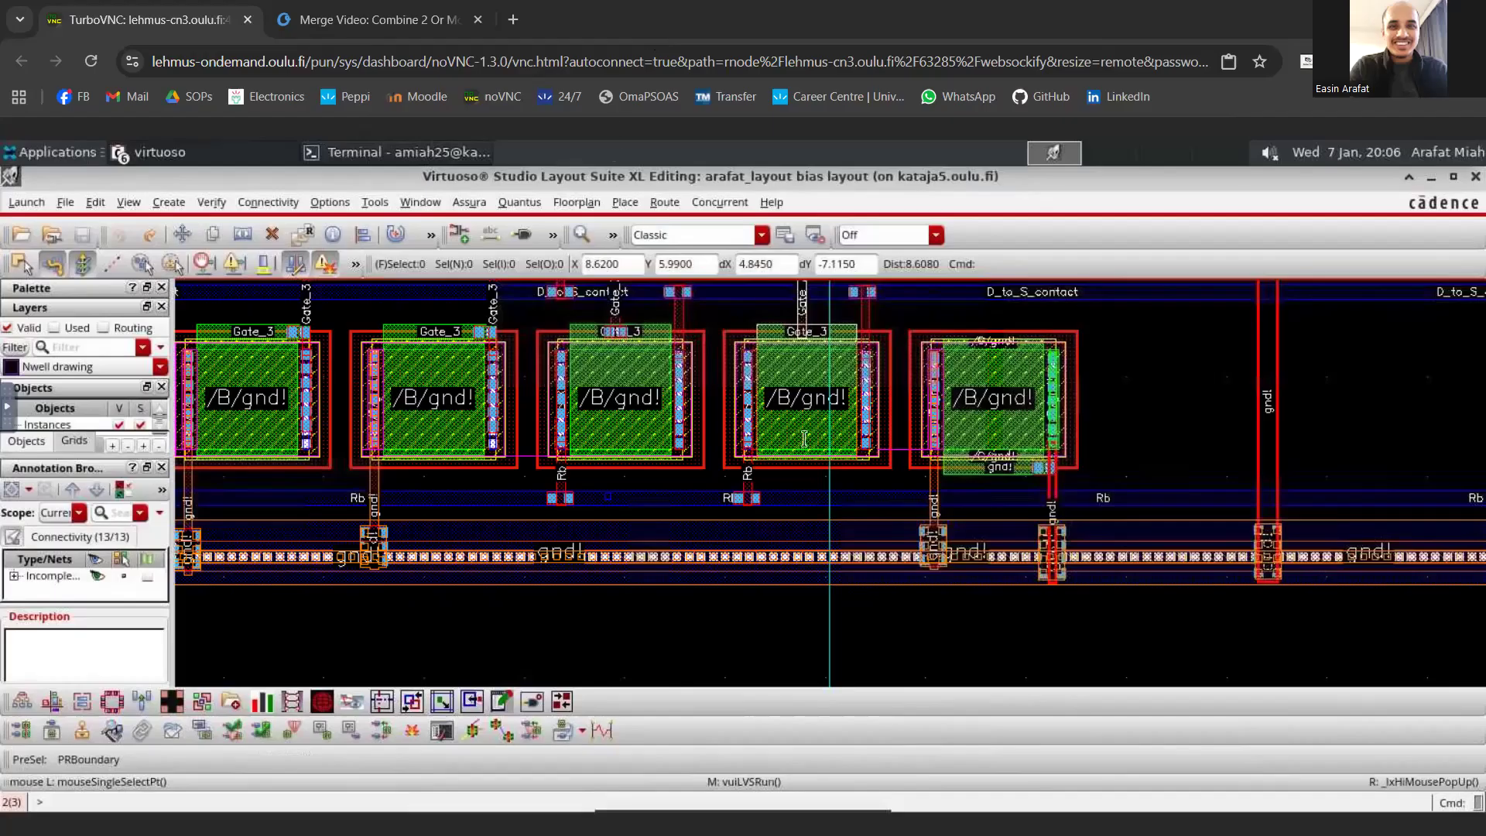
scroll(1198, 392, down, 4)
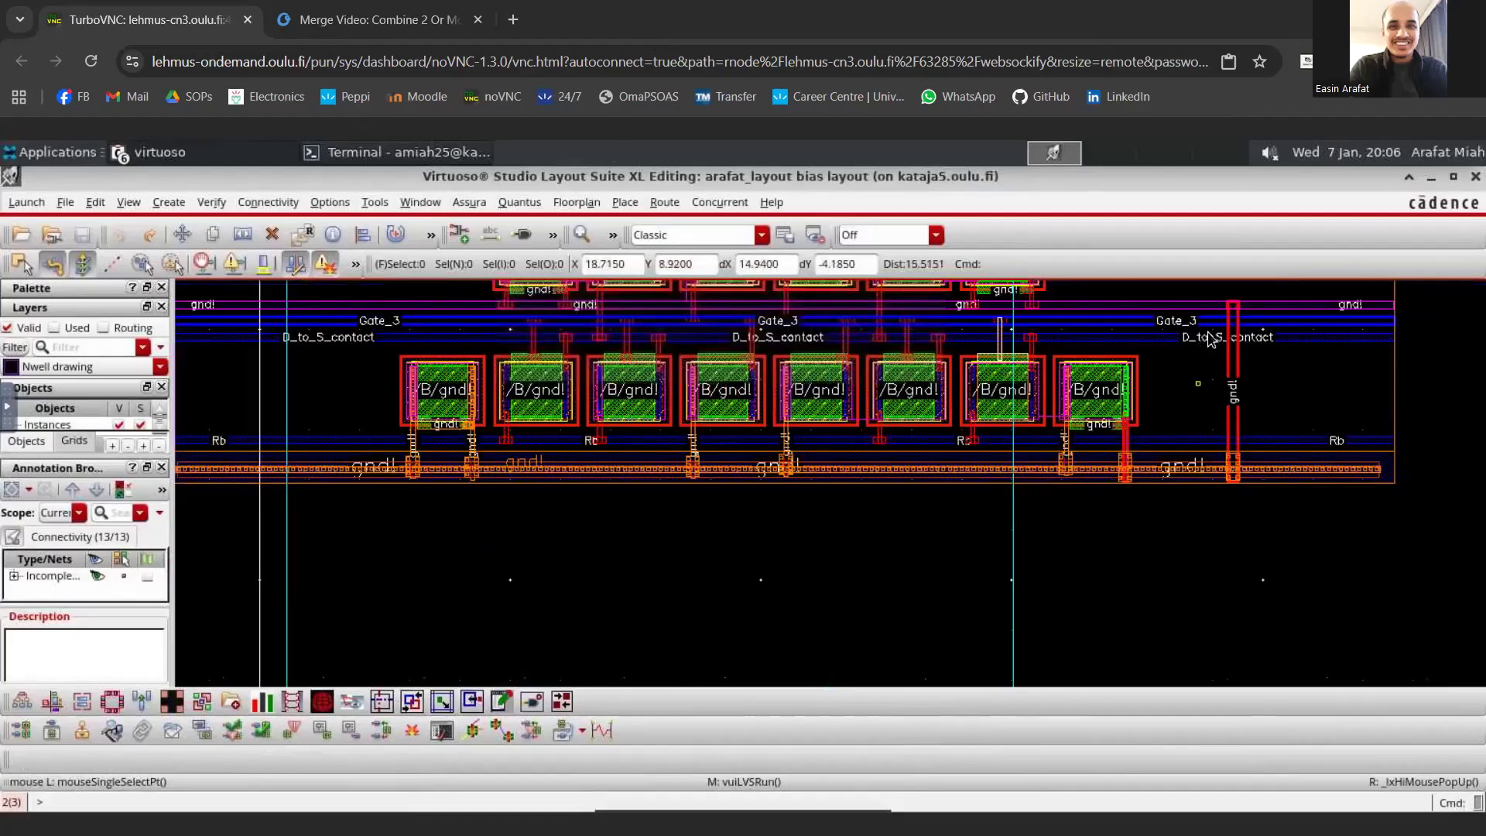
scroll(1247, 308, up, 1)
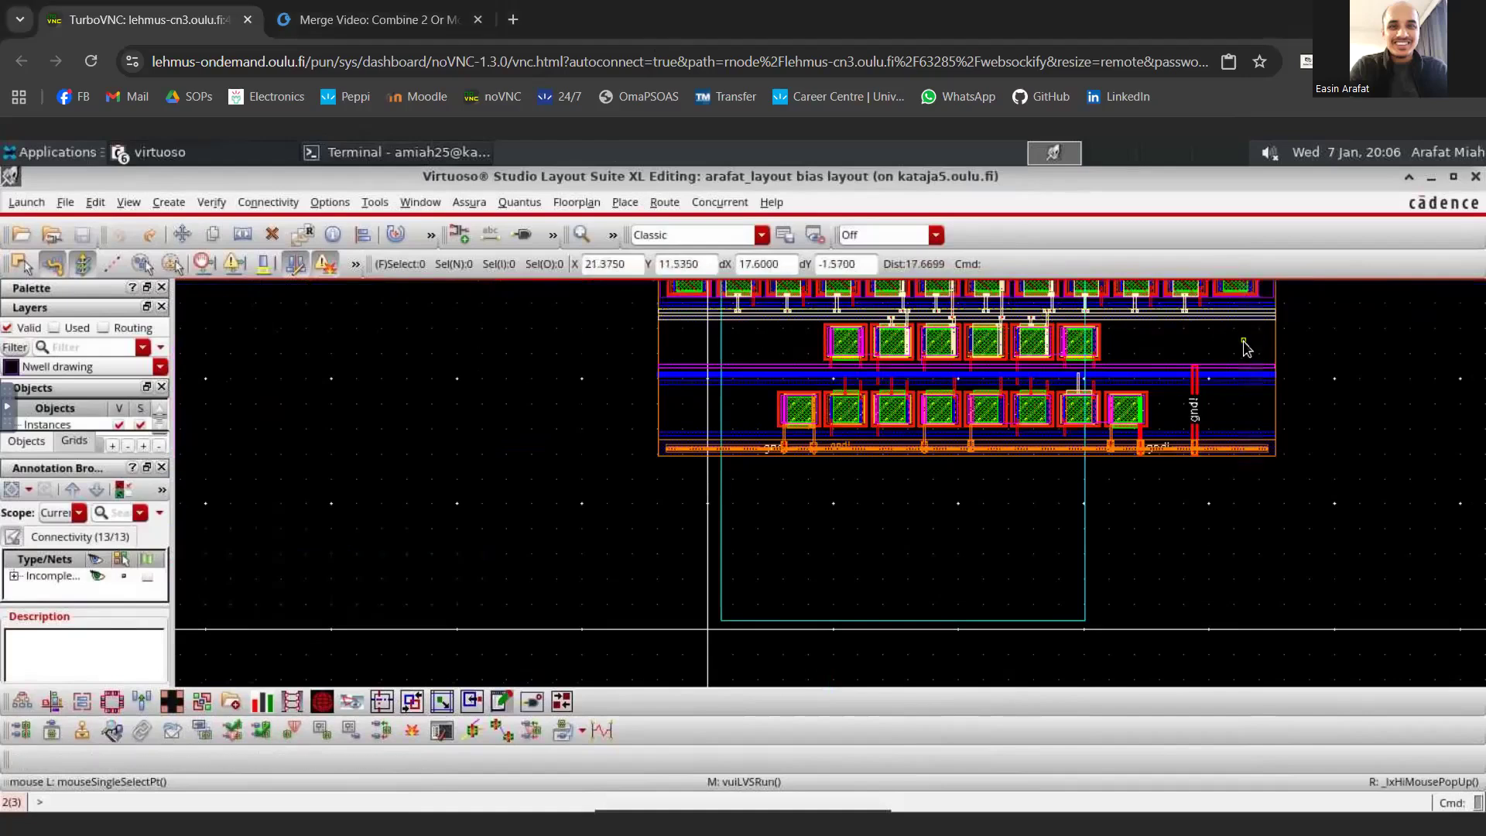
key(Up)
scroll(1258, 521, up, 1)
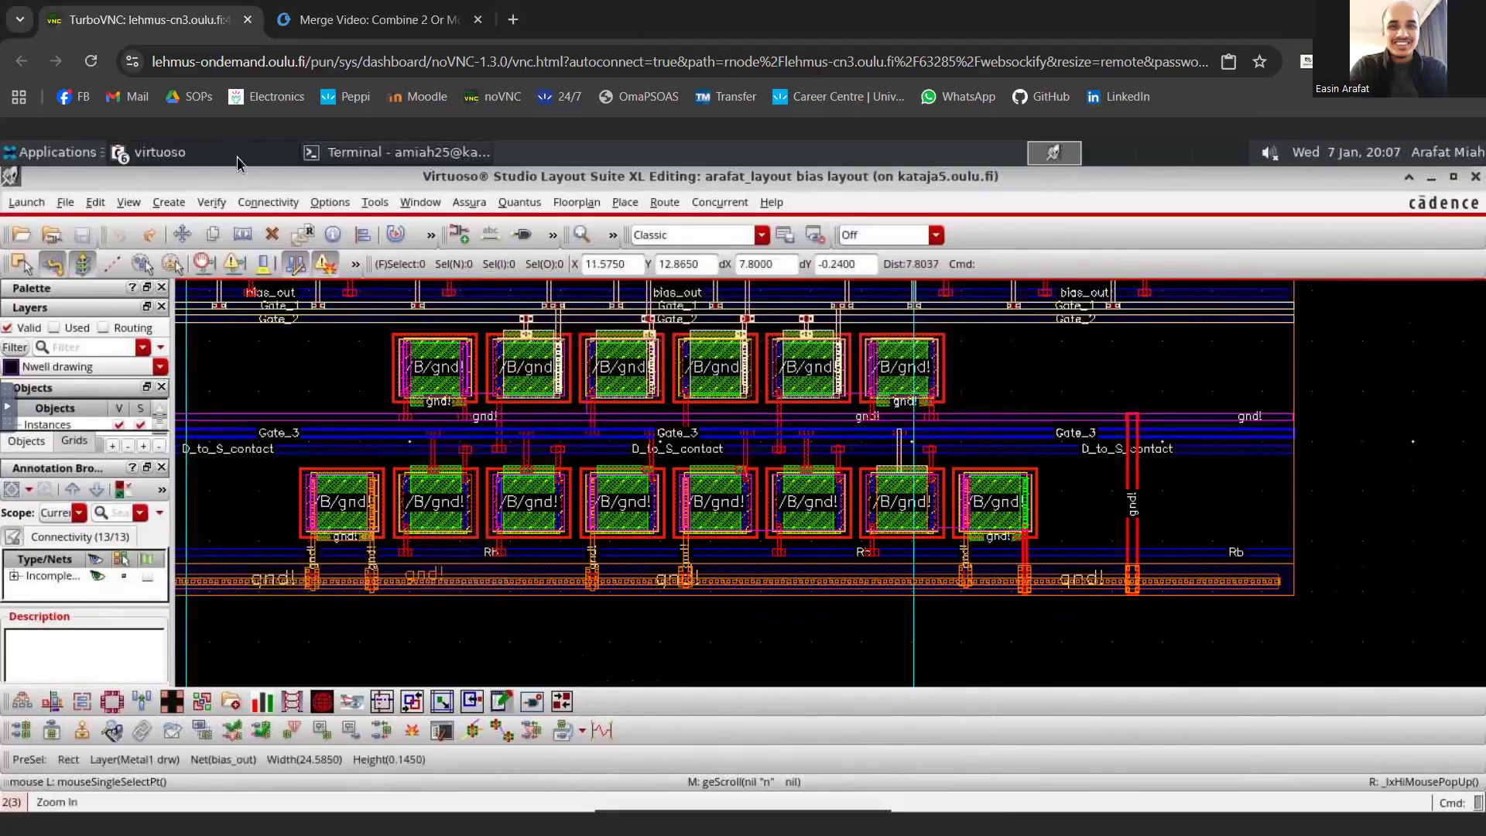
- Run Assura LVS on the bias cell, overwriting the existing run data, and enter the LVS debug environment
click(468, 203)
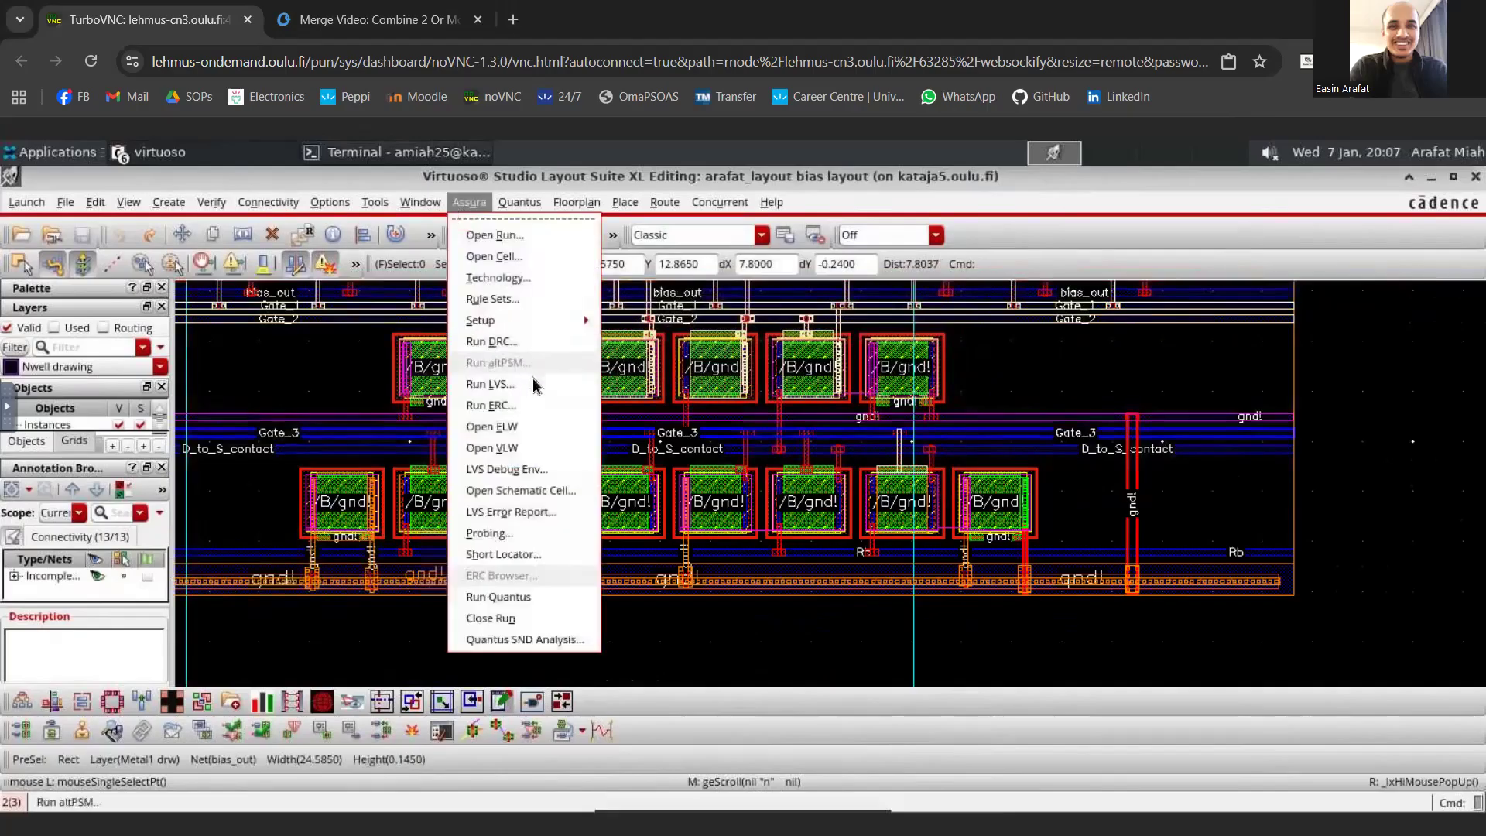
click(490, 385)
click(511, 795)
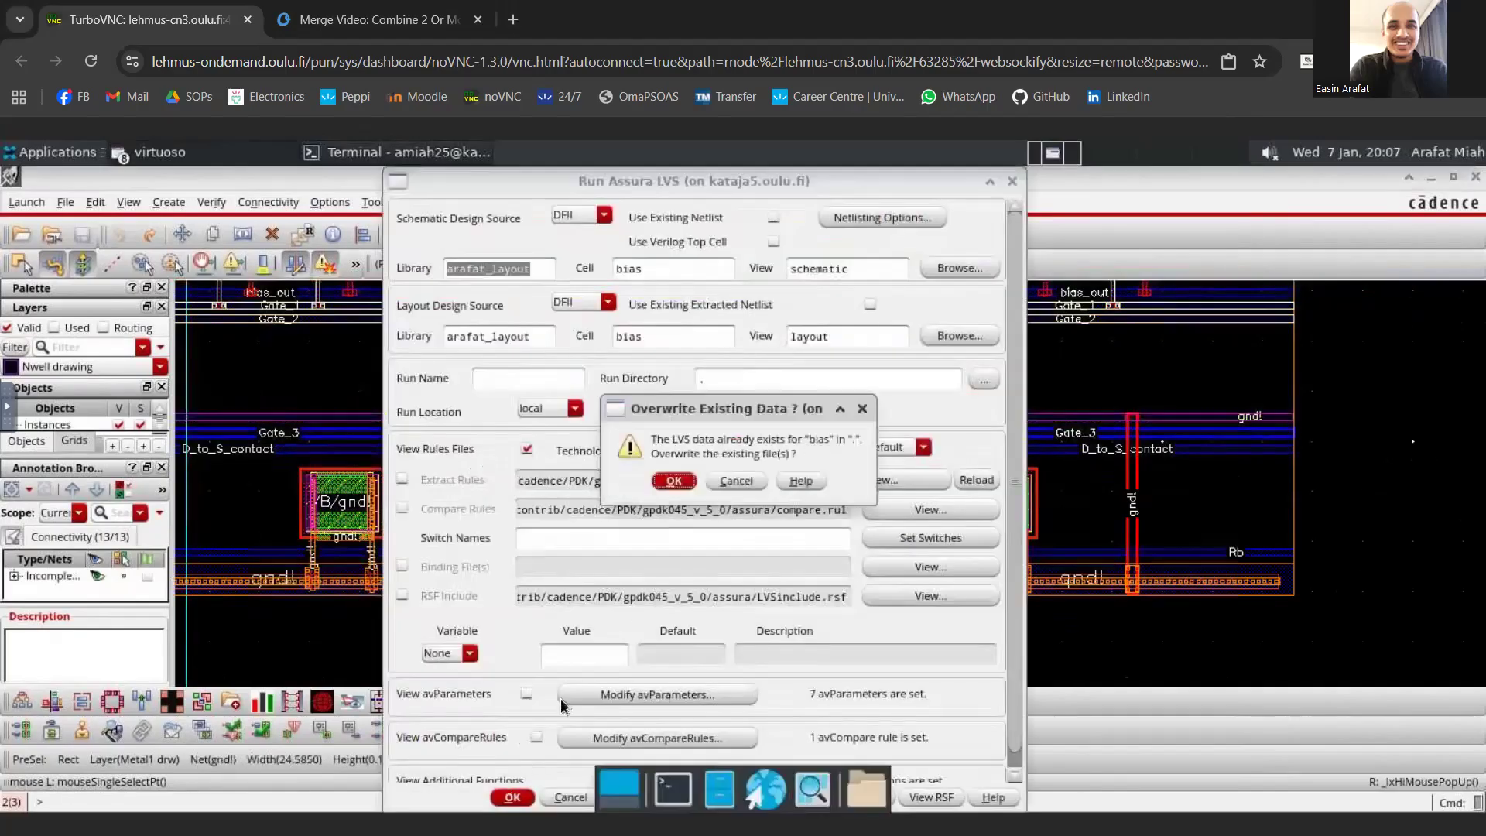
click(672, 480)
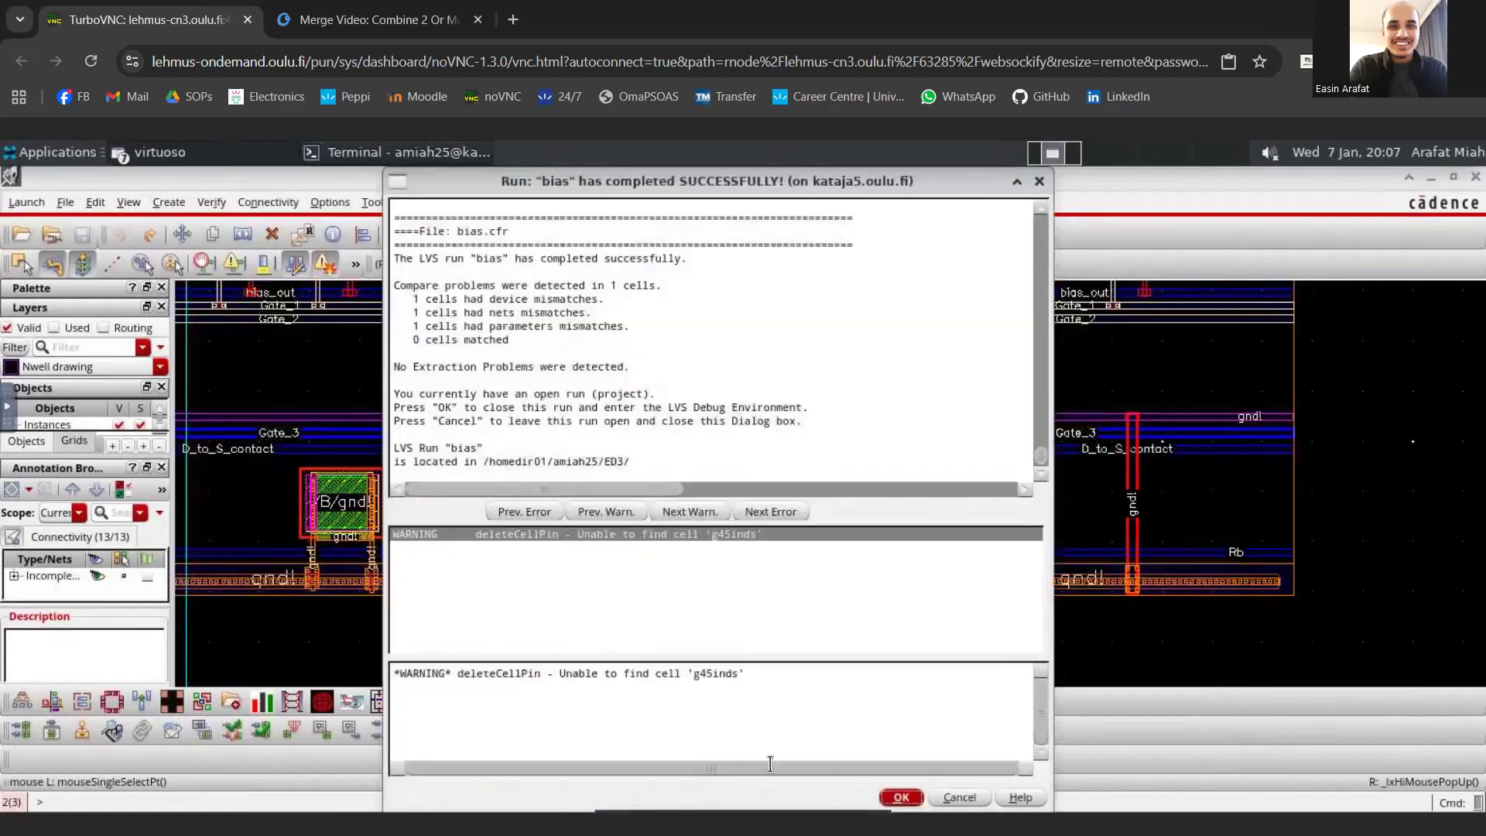
click(902, 798)
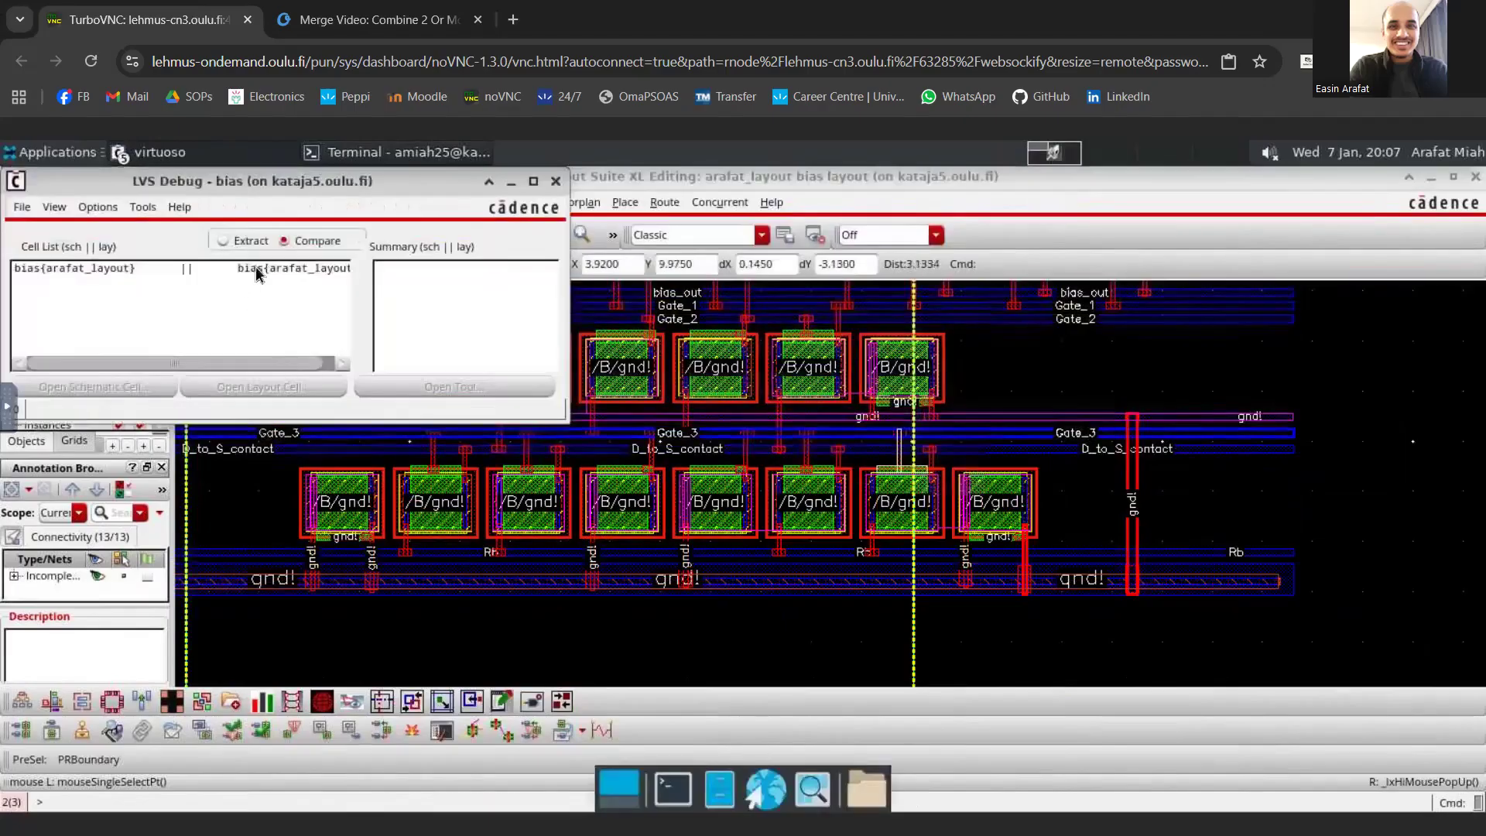
- Open the Nets Mismatch Tool for the bias cell comparison and bring it up over the layout
click(256, 268)
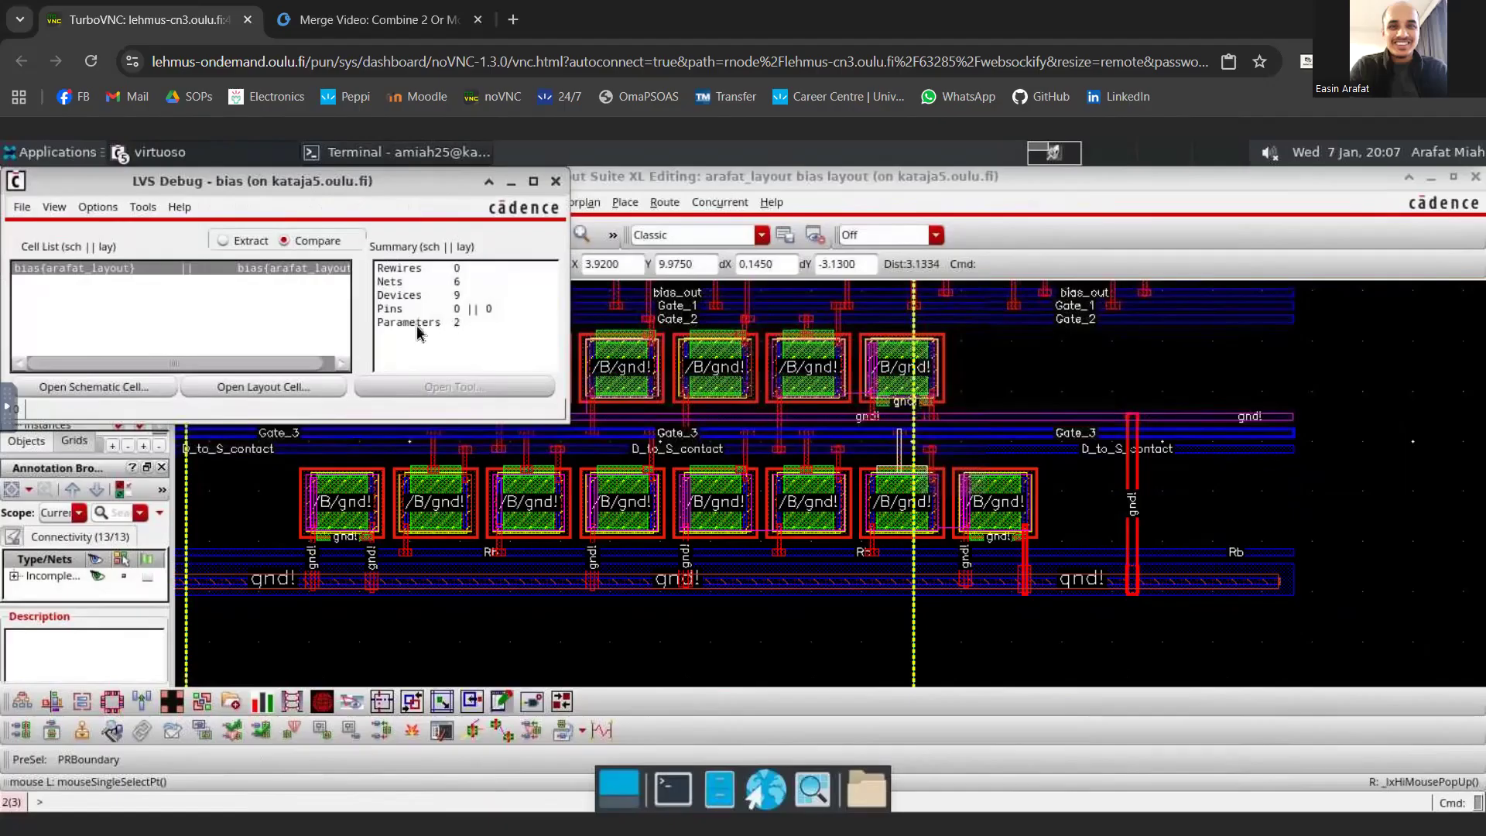
click(423, 282)
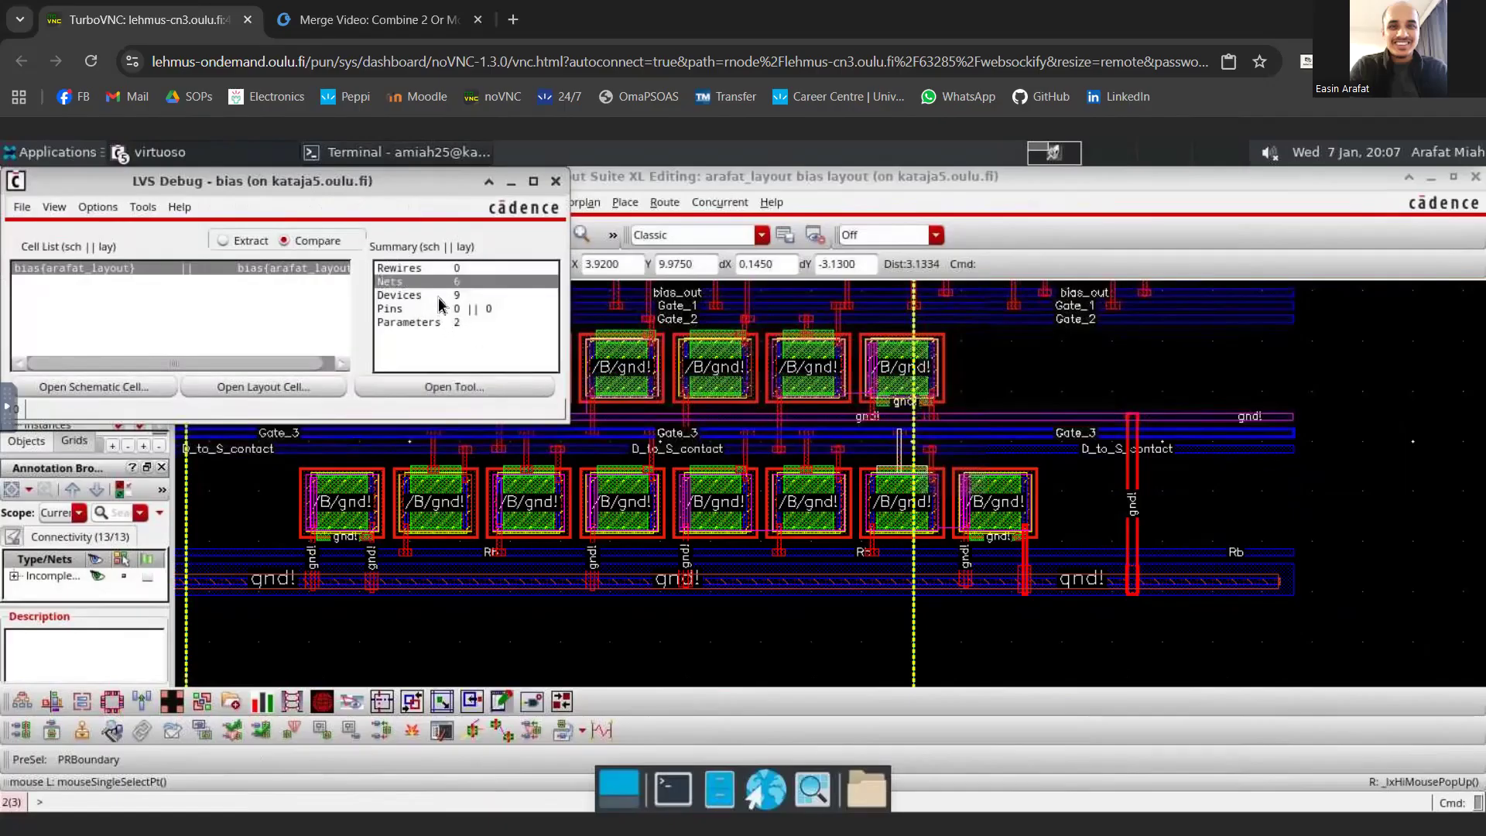
click(478, 387)
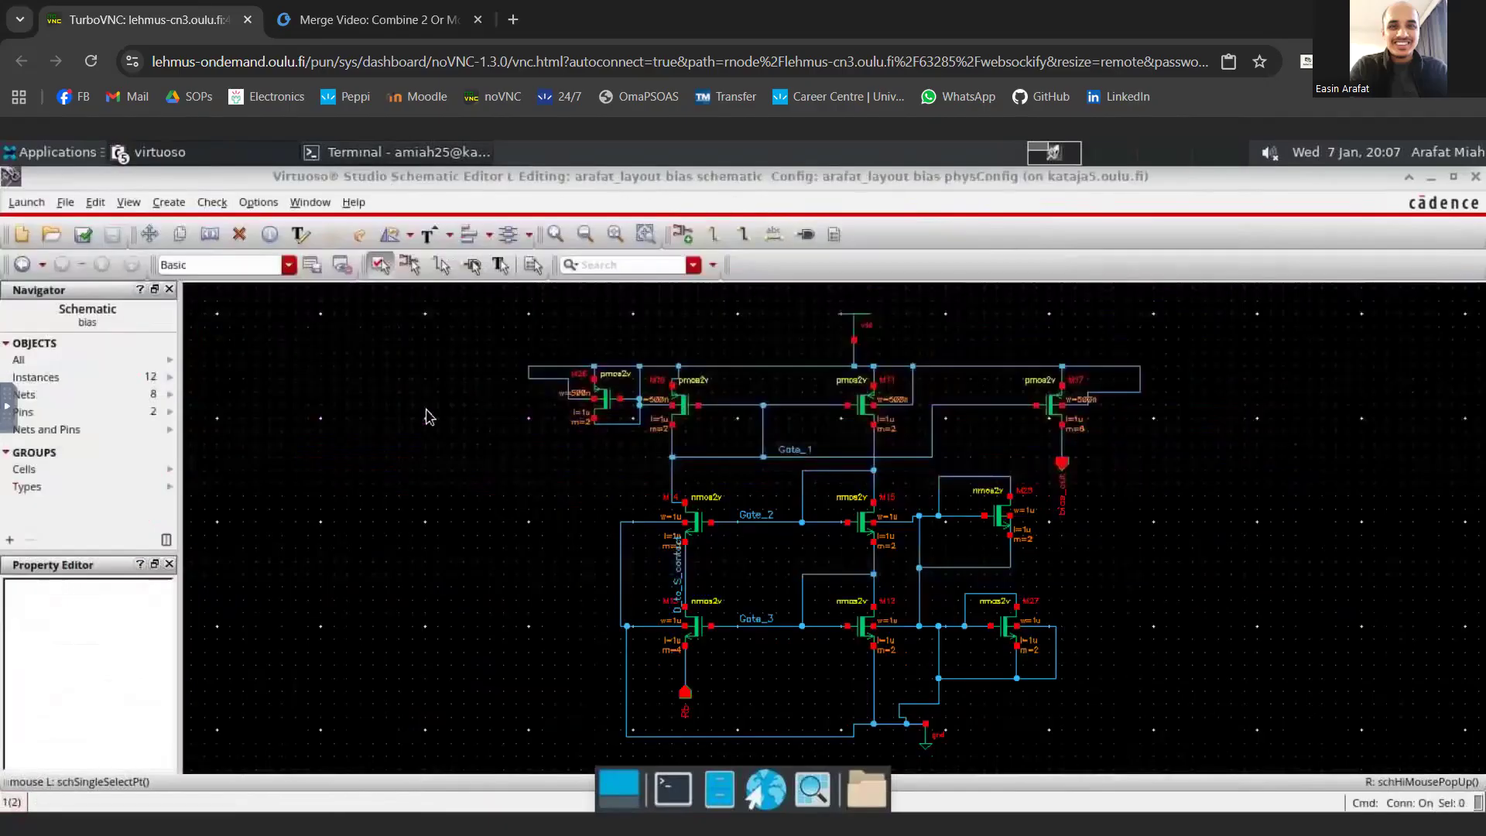
click(216, 155)
click(237, 263)
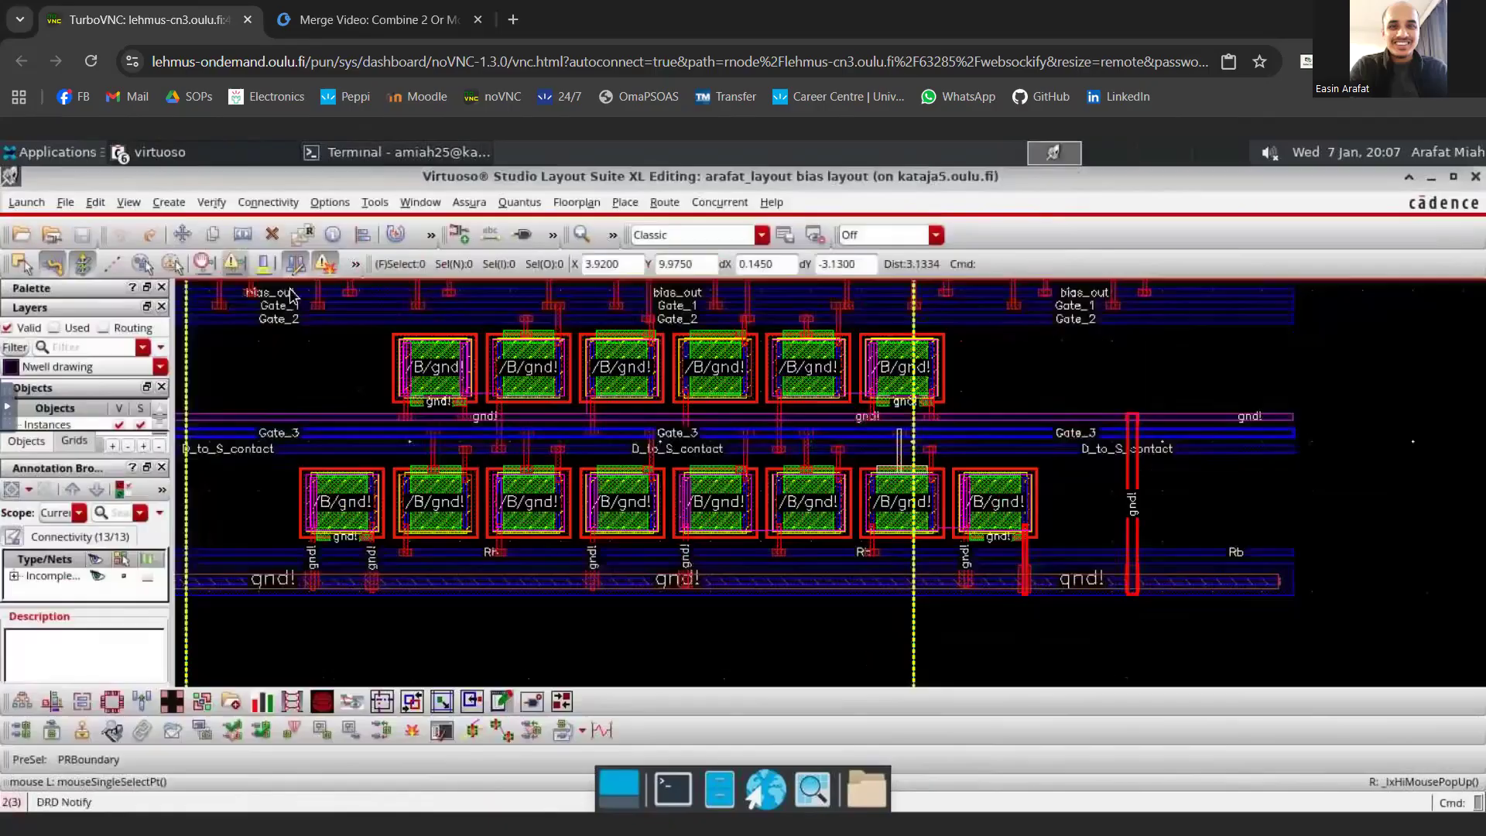
click(235, 155)
click(240, 182)
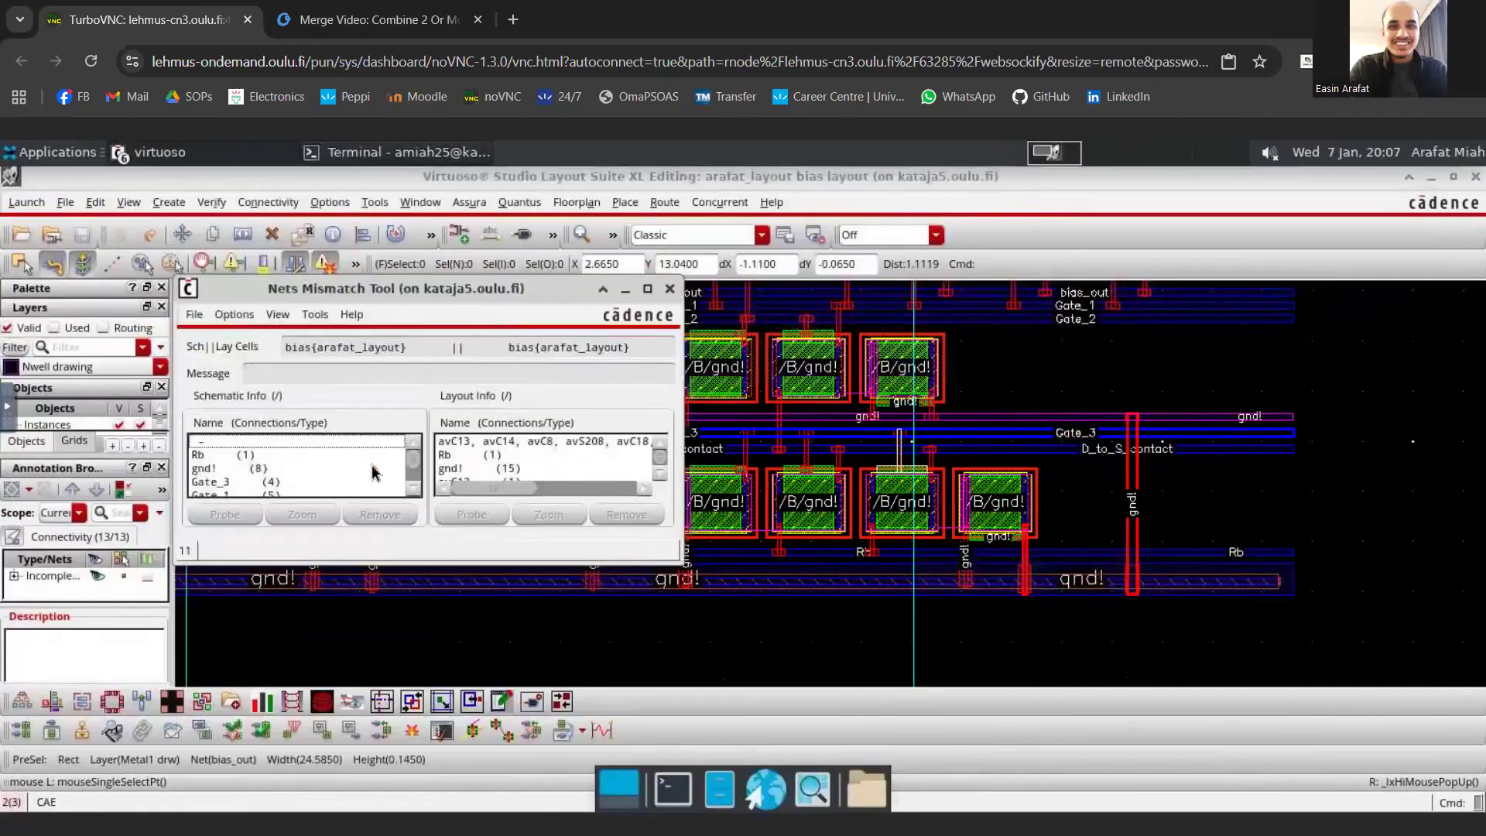
- Check the Rb net mismatch and the gnd! strap at the rightmost transistor of the lowest row
click(328, 457)
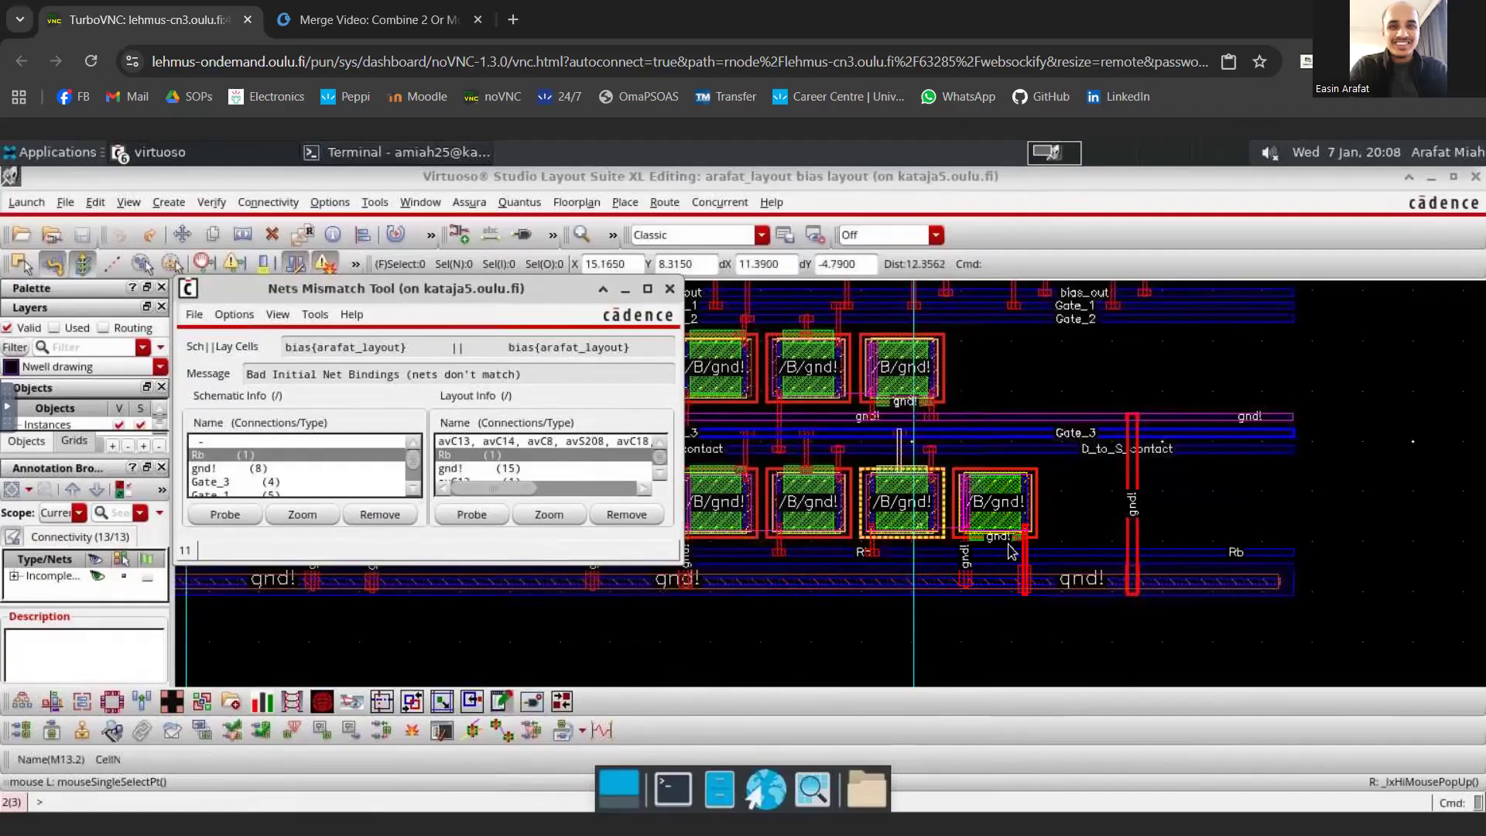
scroll(1097, 558, up, 2)
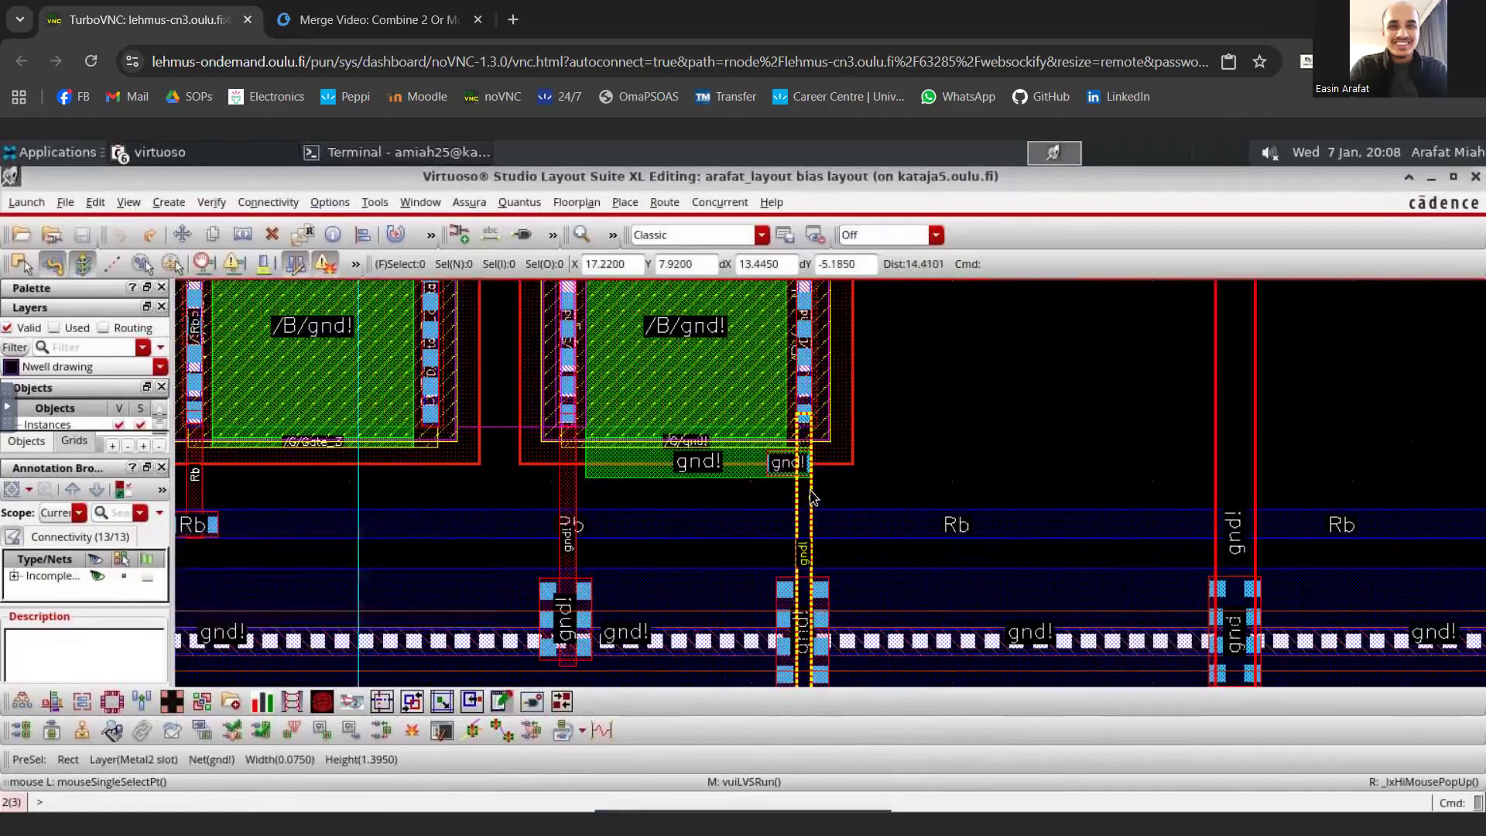
click(242, 155)
click(240, 178)
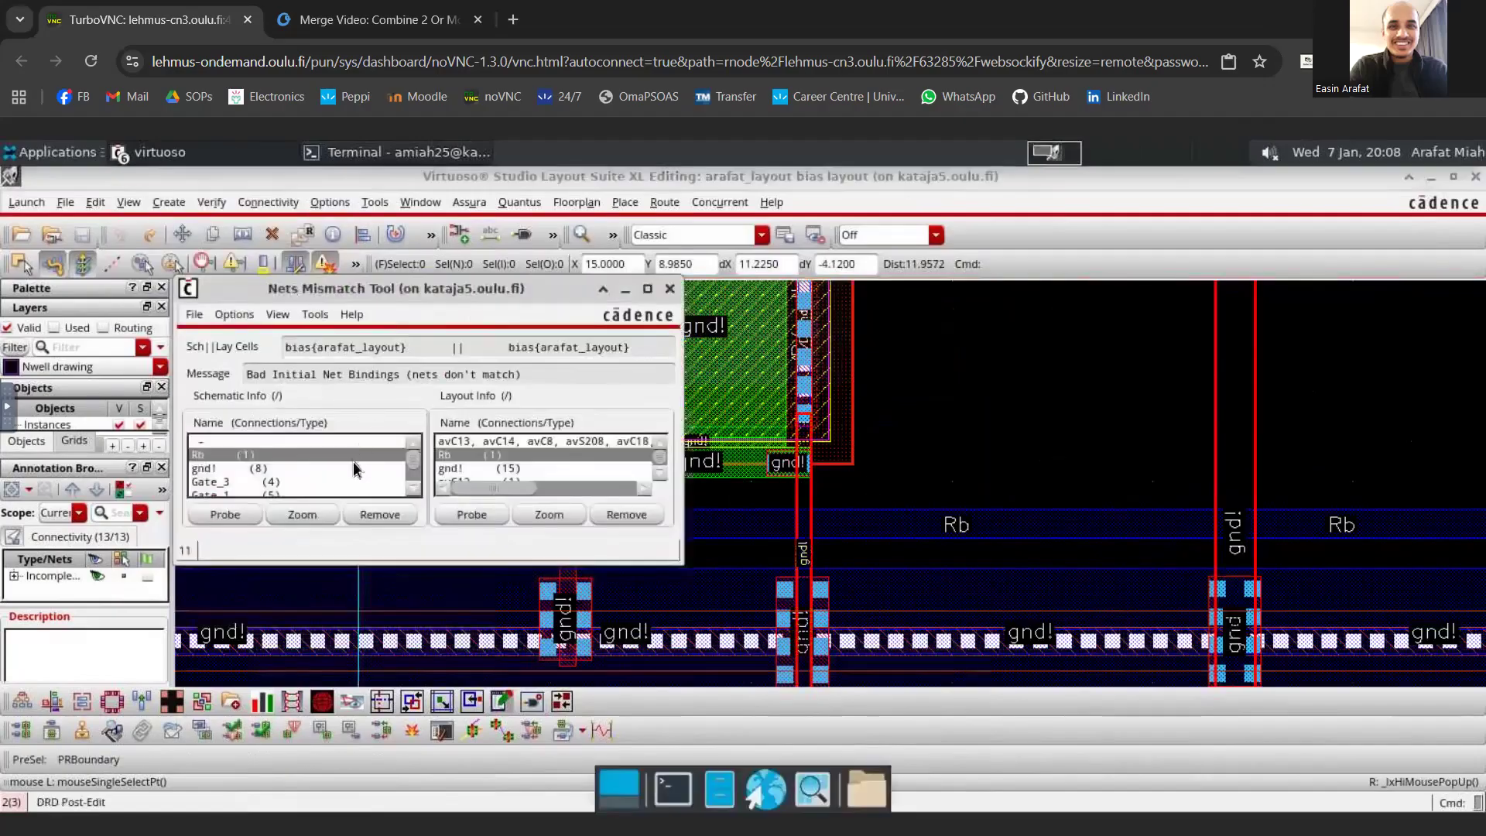
- Compare the schematic and layout entries of the gnd! and Gate_3 net mismatches
click(302, 470)
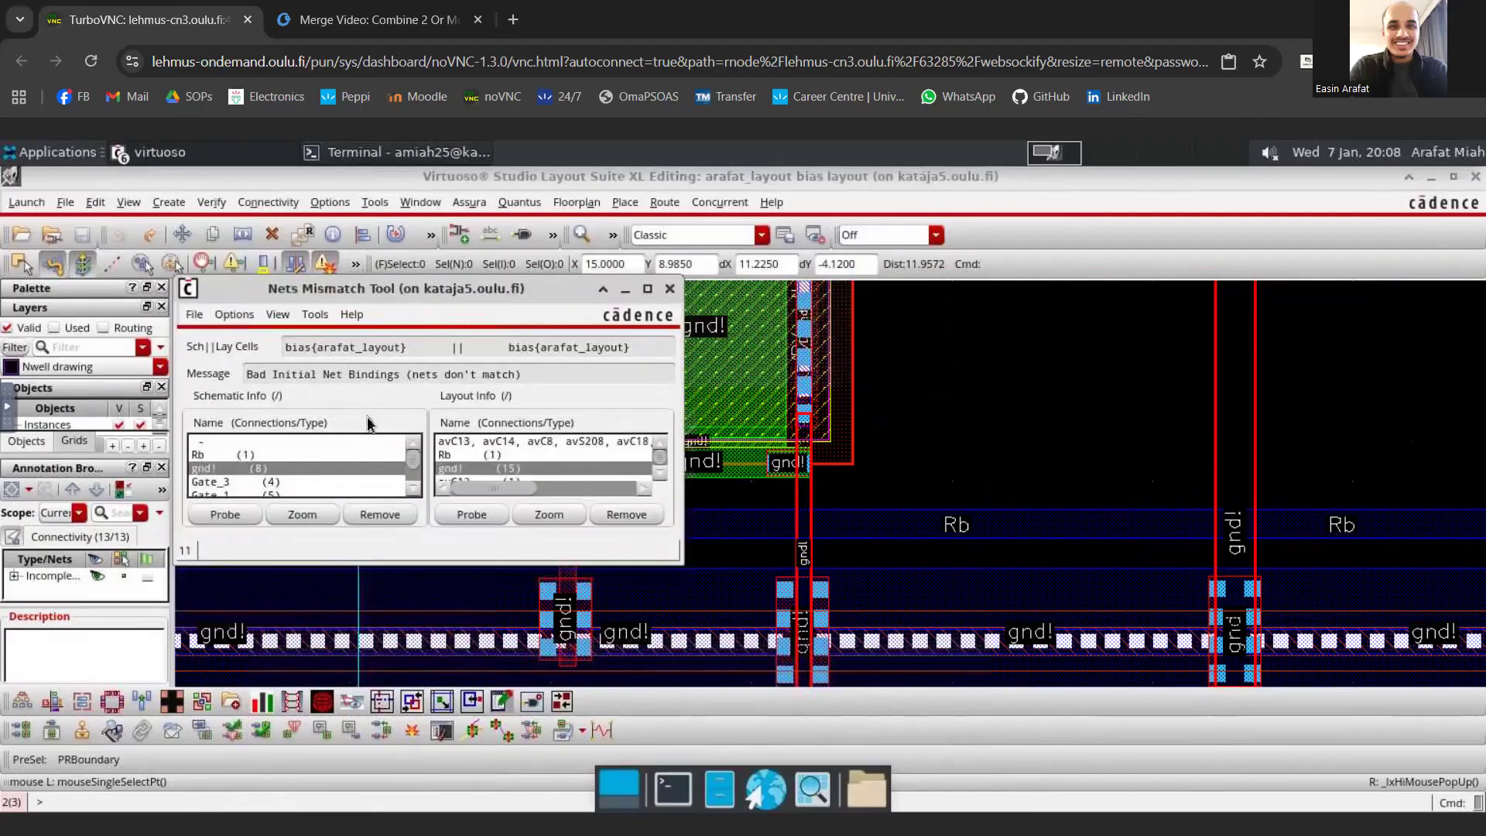
scroll(339, 494, down, 1)
click(239, 456)
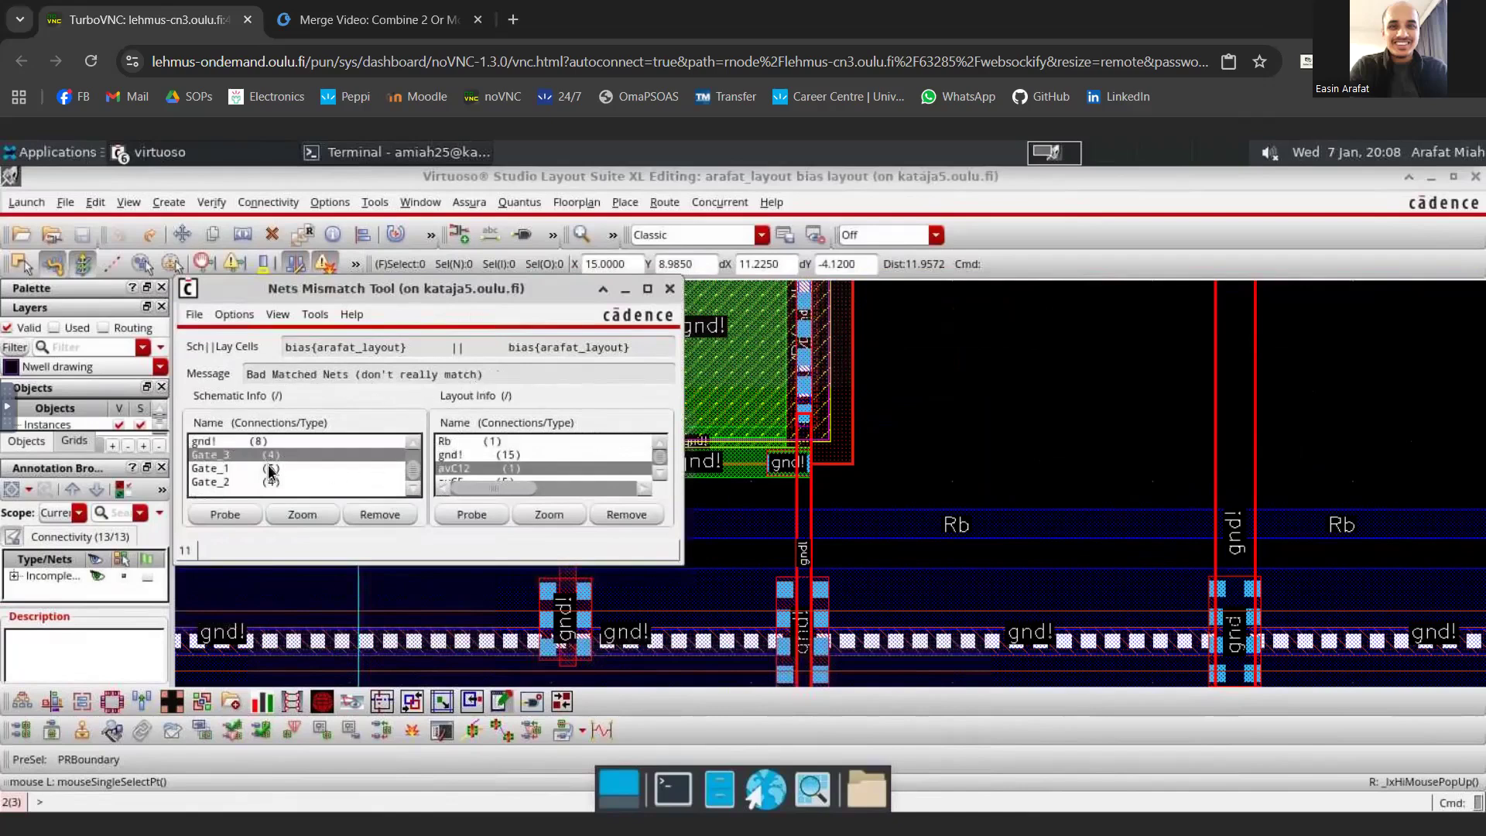
click(241, 454)
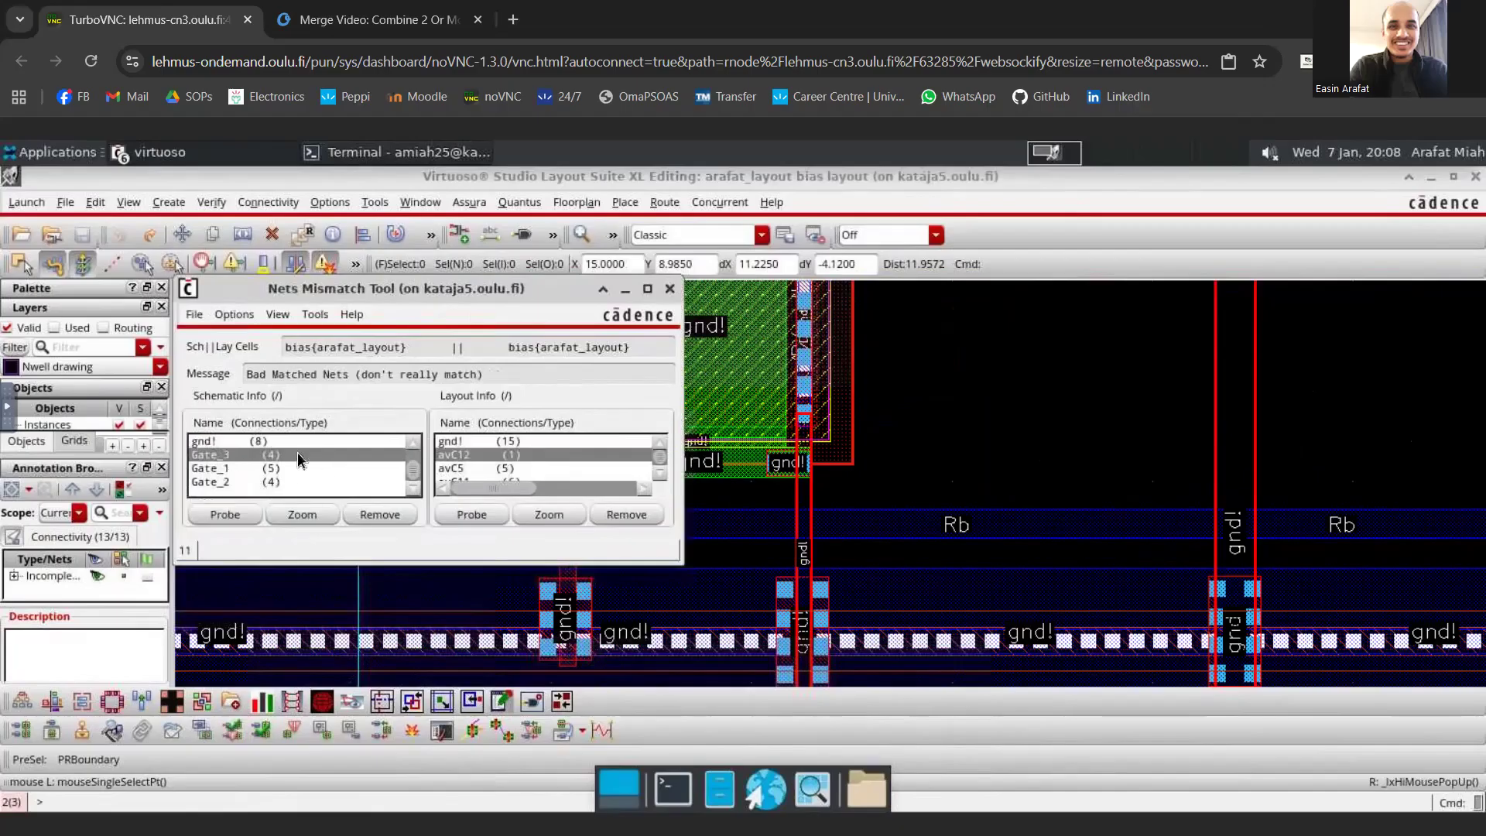
- Probe and zoom to the layout net avC12 paired with Gate_3, and trace the Gate_3 rail to its right end
scroll(308, 480, up, 1)
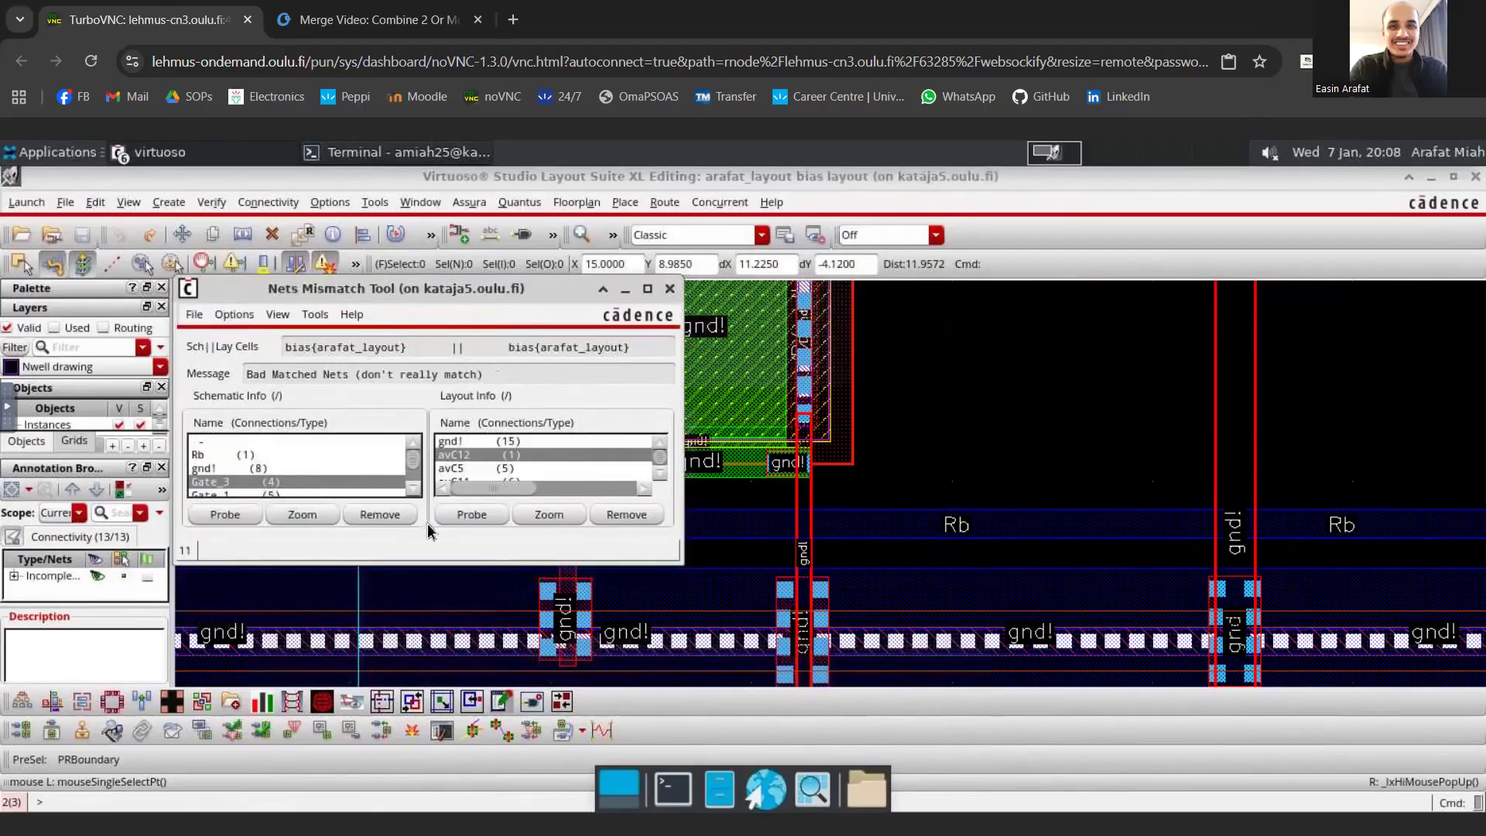
click(473, 515)
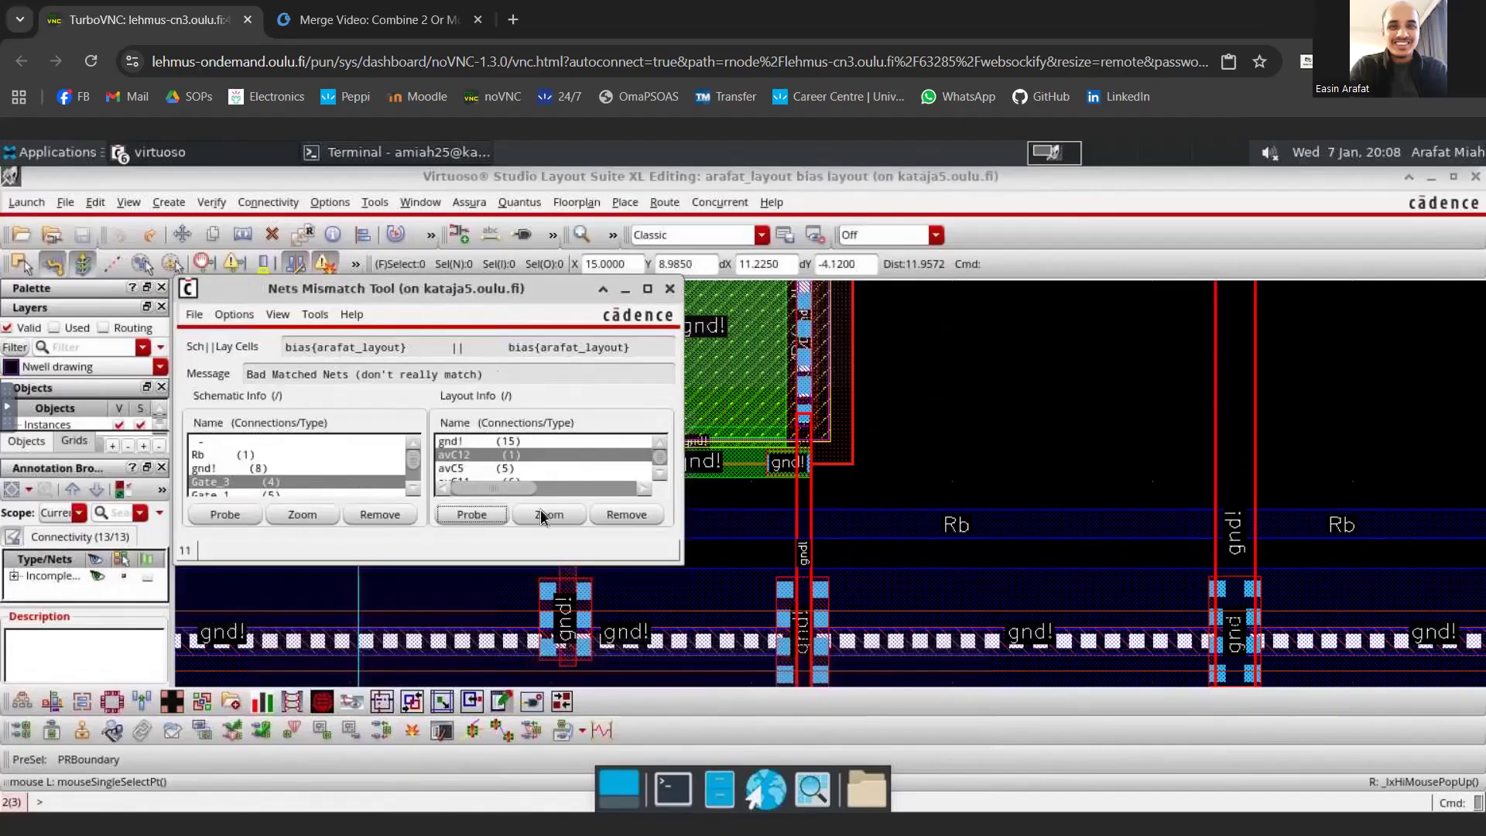
click(550, 515)
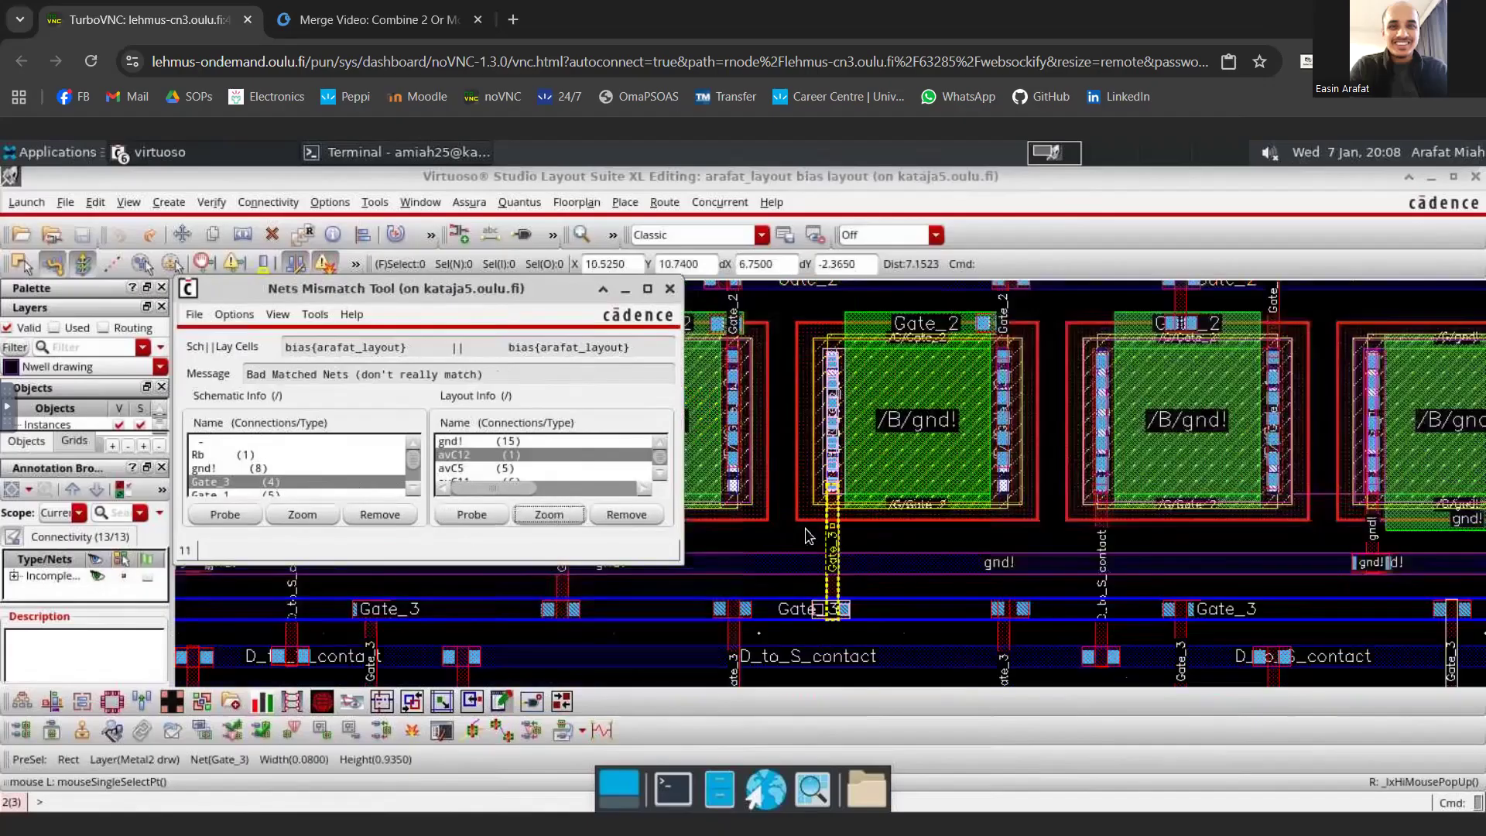
click(799, 534)
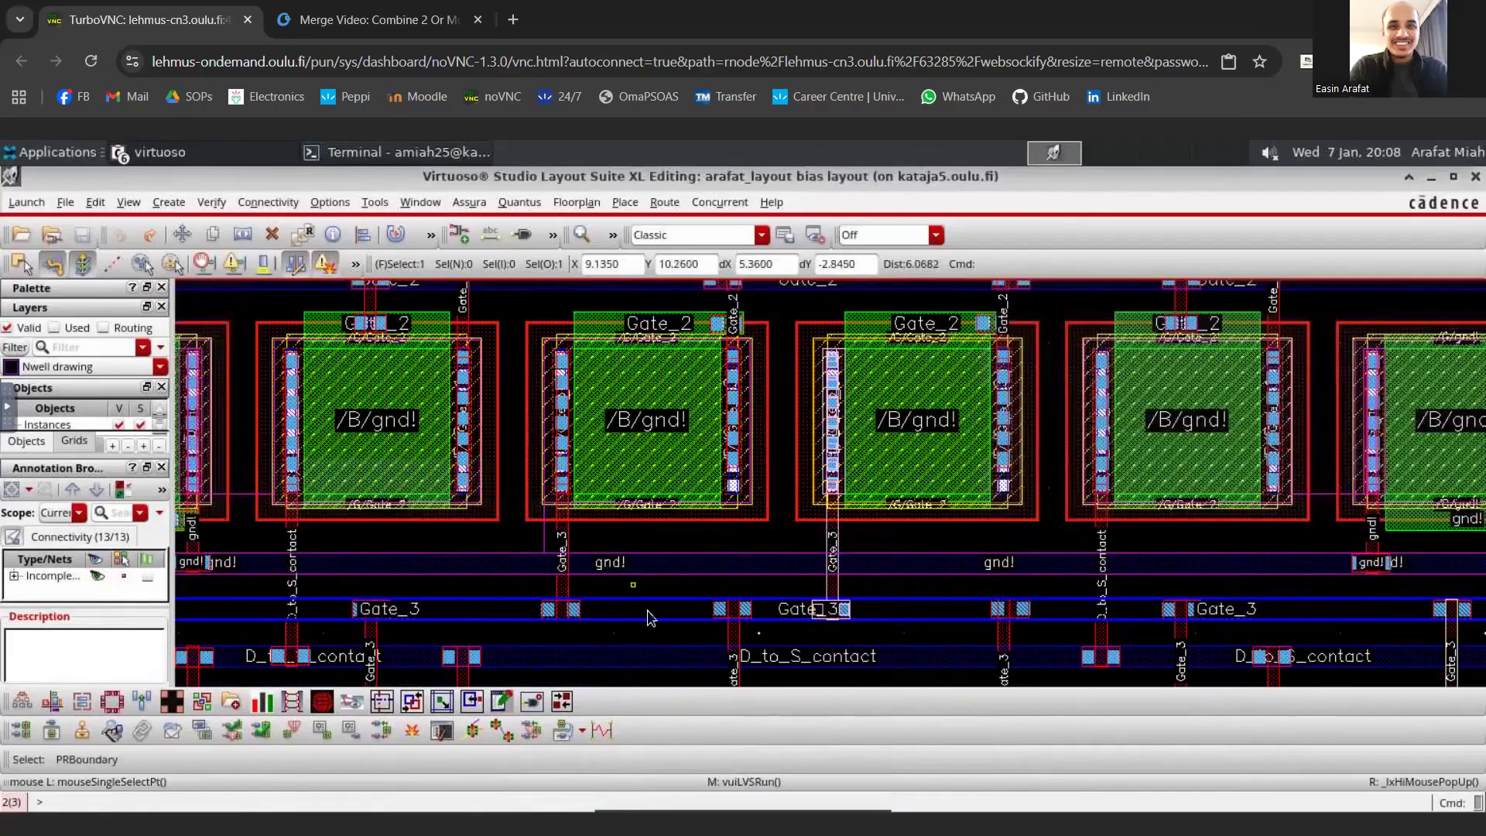
shift+scroll(782, 620, right, 1)
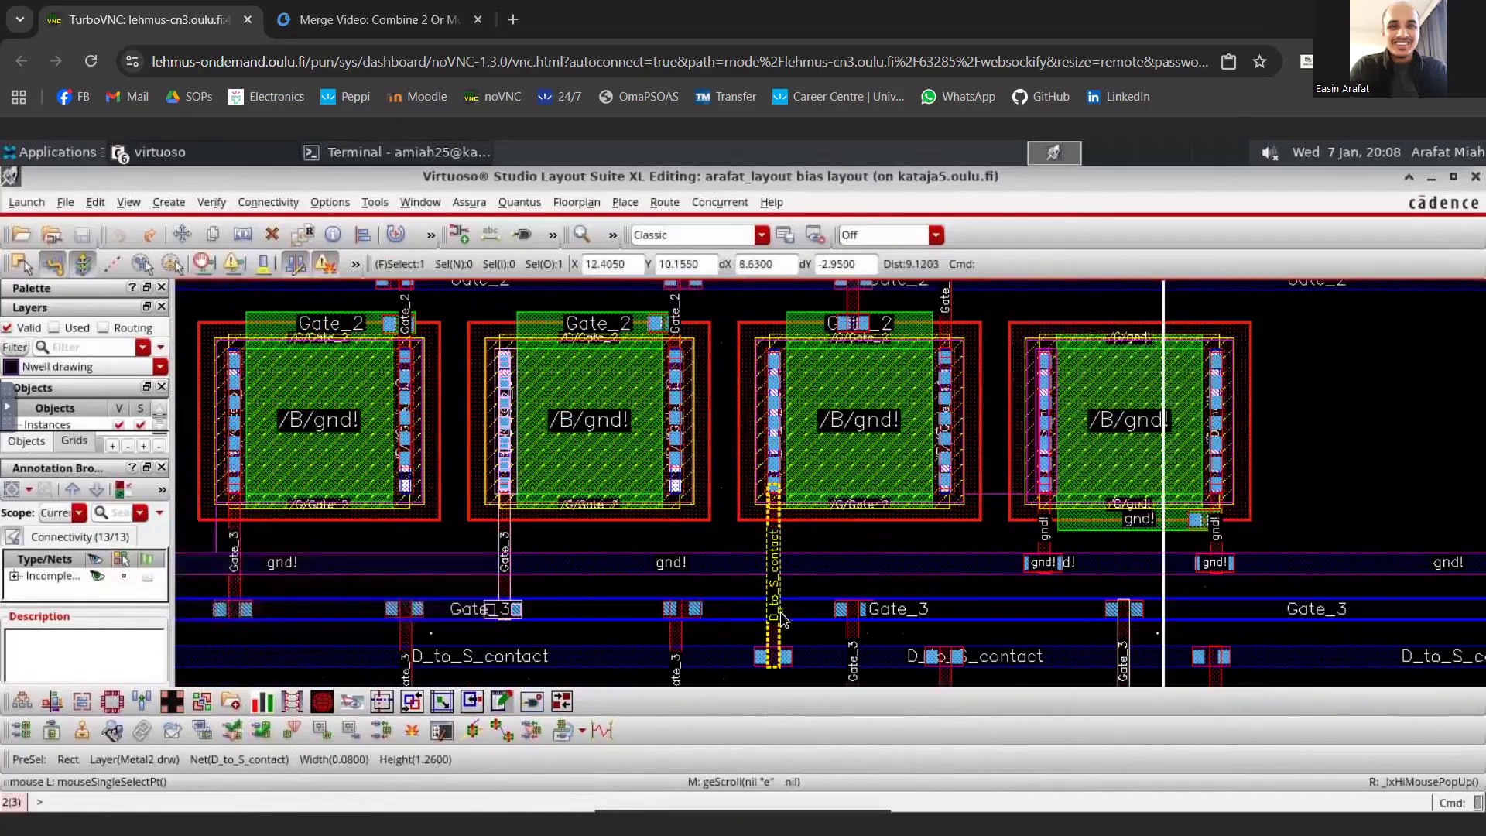
shift+scroll(727, 565, right, 3)
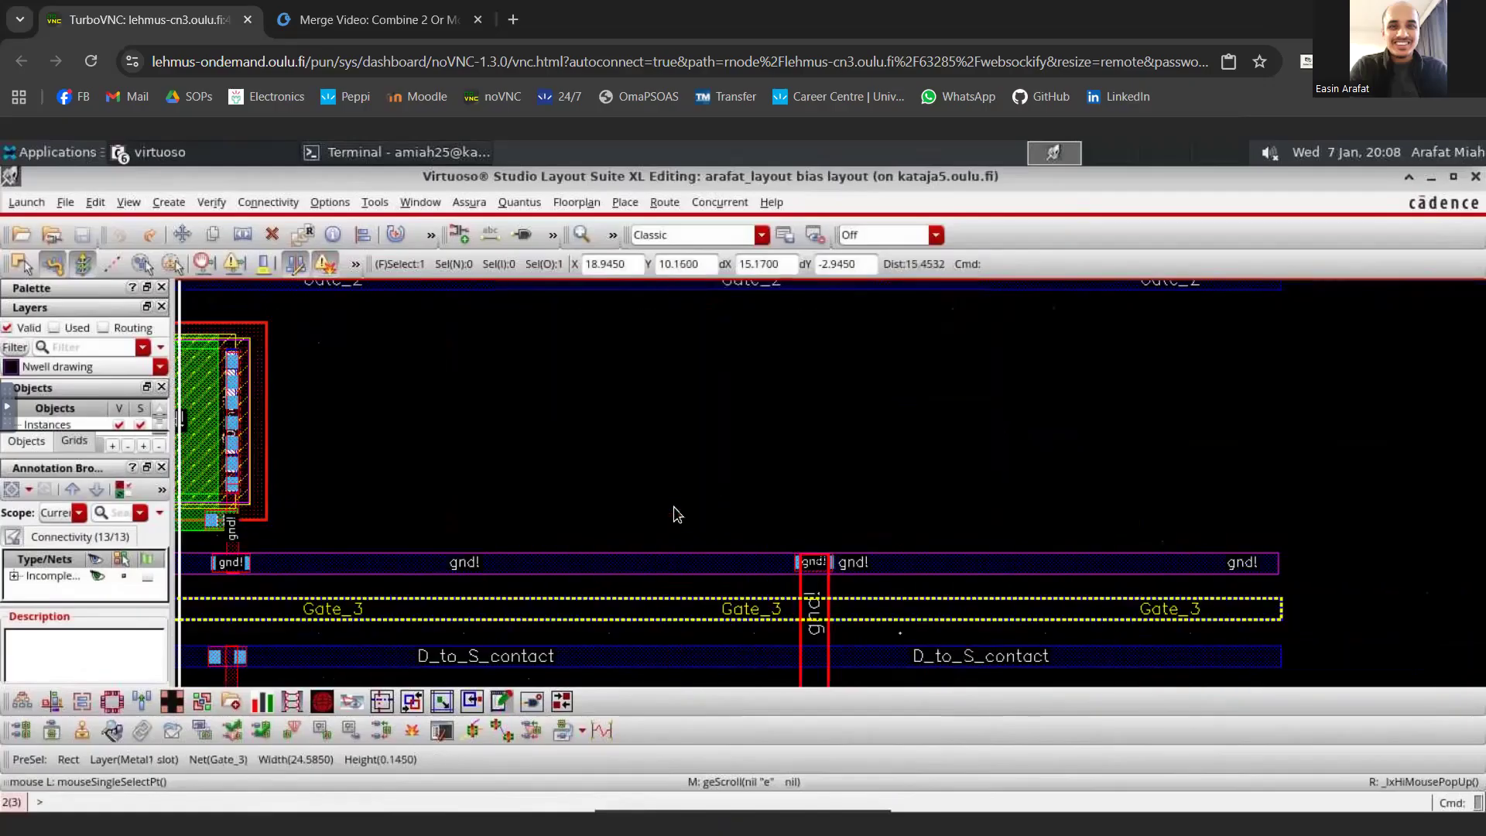
ctrl+scroll(687, 531, down, 1)
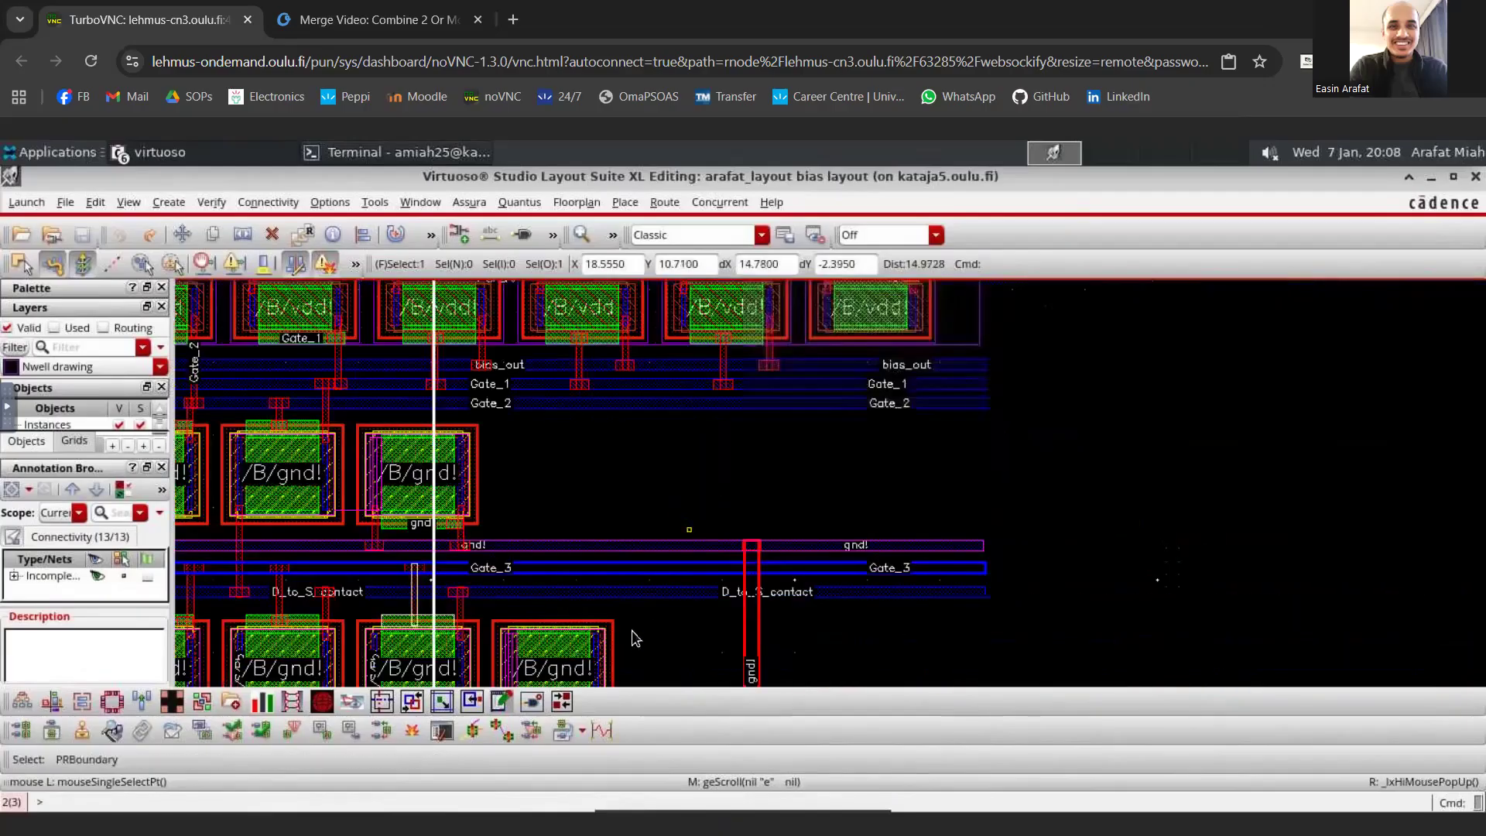
ctrl+scroll(634, 638, down, 1)
ctrl+scroll(635, 639, up, 1)
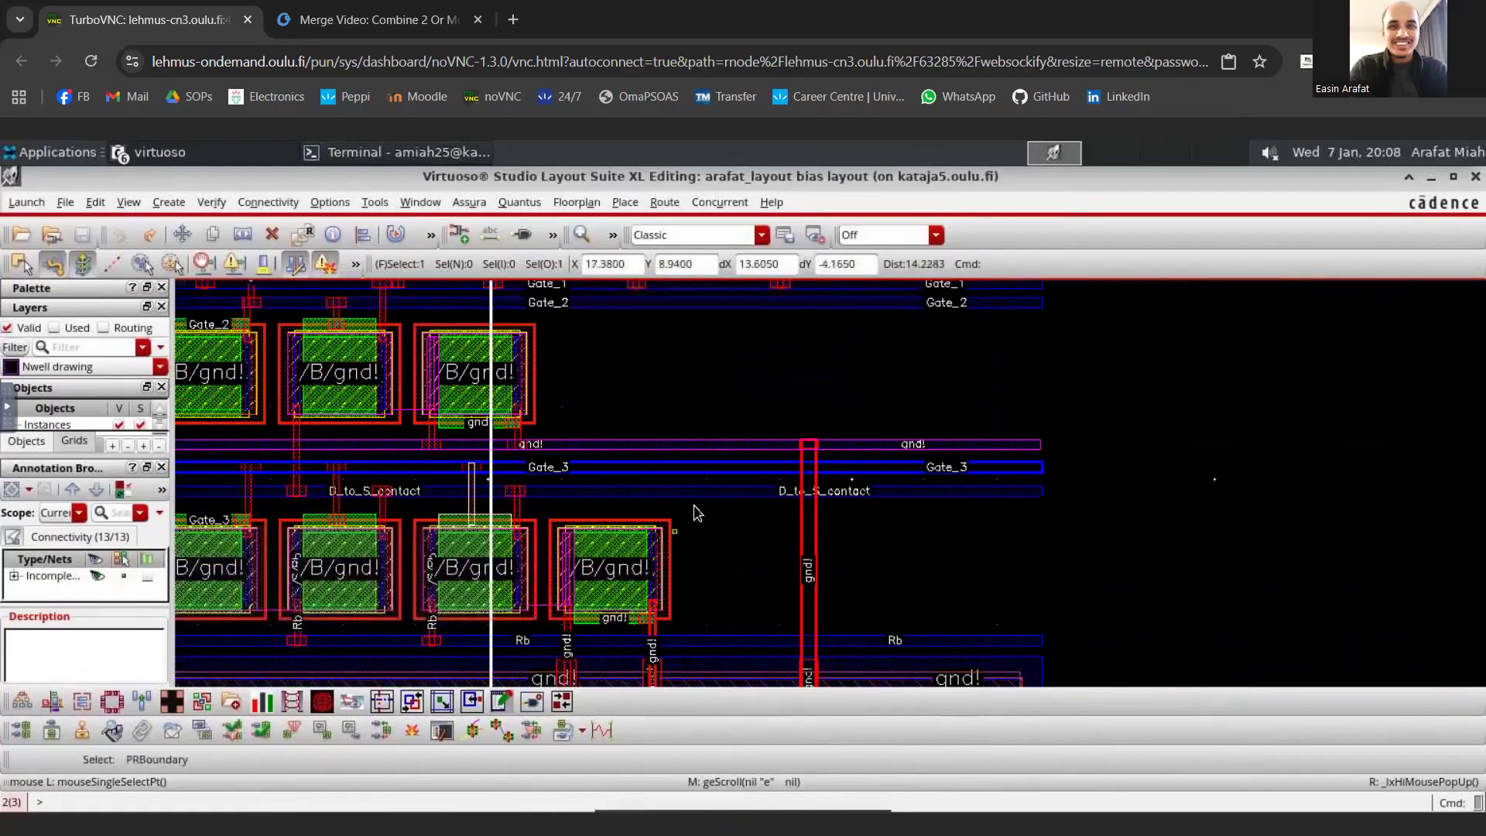
- Change the layer of the horizontal Gate_3 rail to Metal1 drawing
click(711, 467)
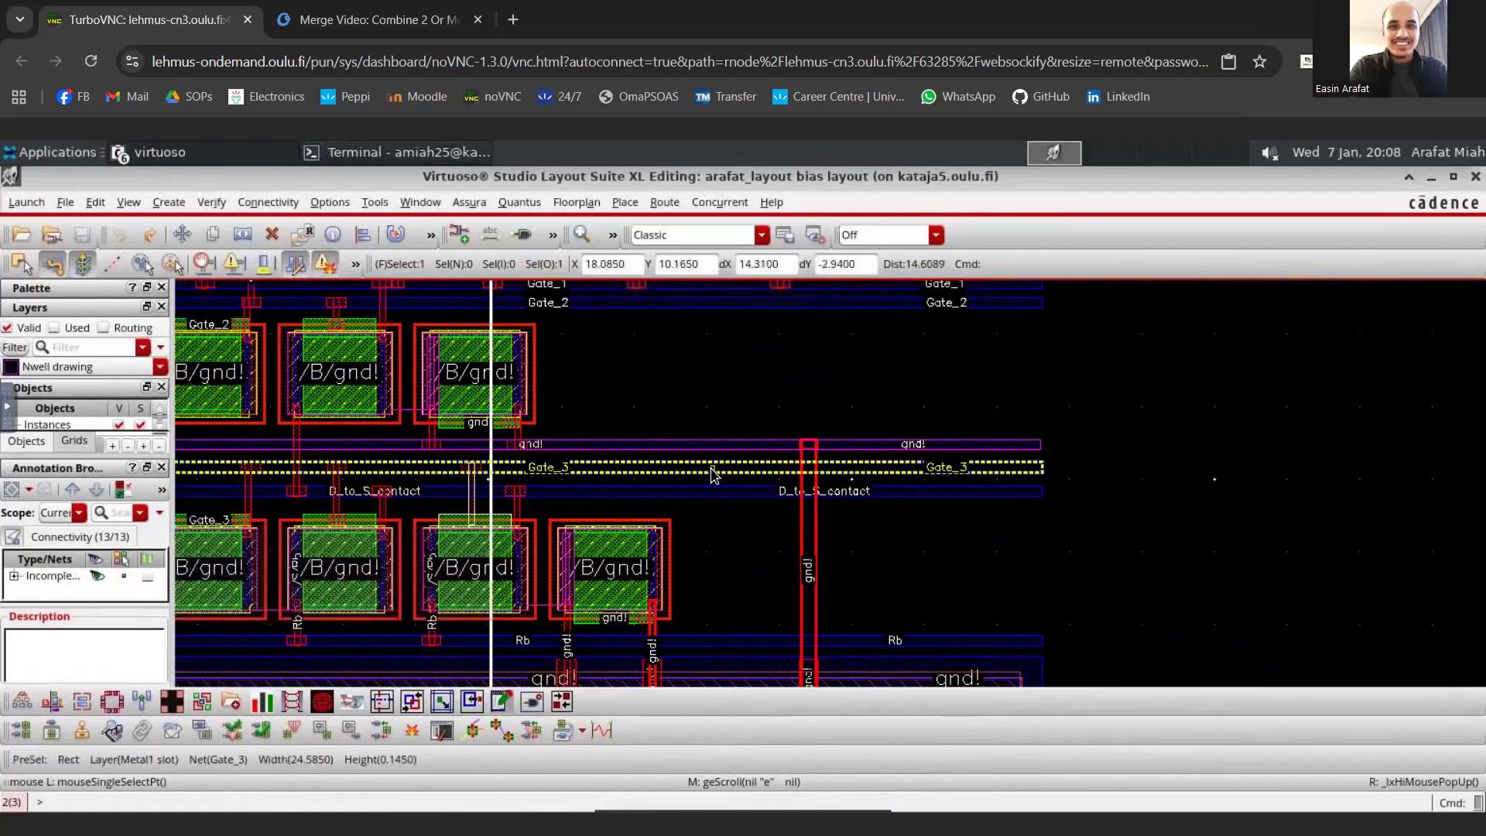
key(q)
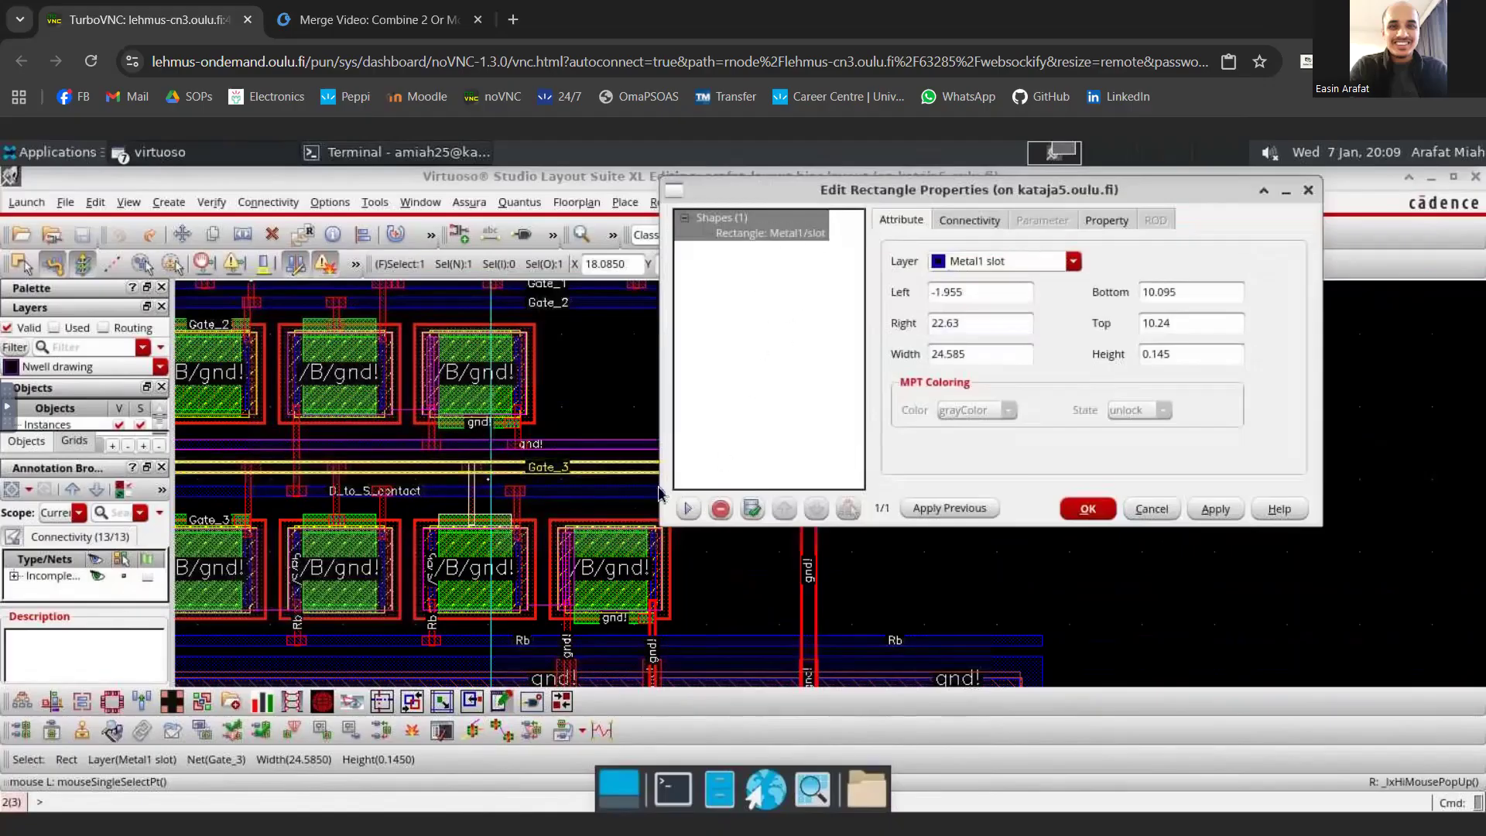
click(1073, 264)
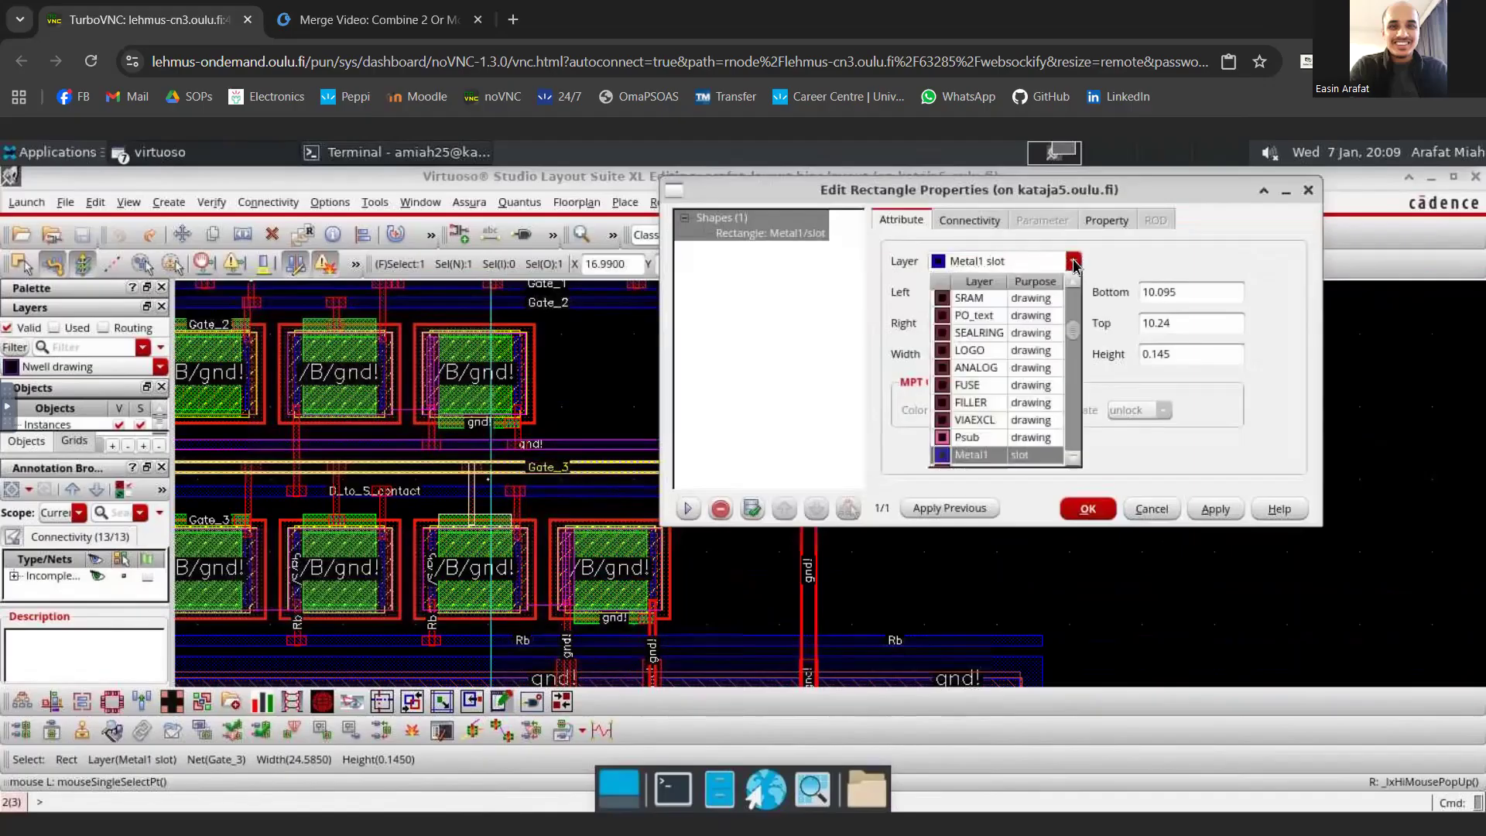
scroll(999, 372, up, 6)
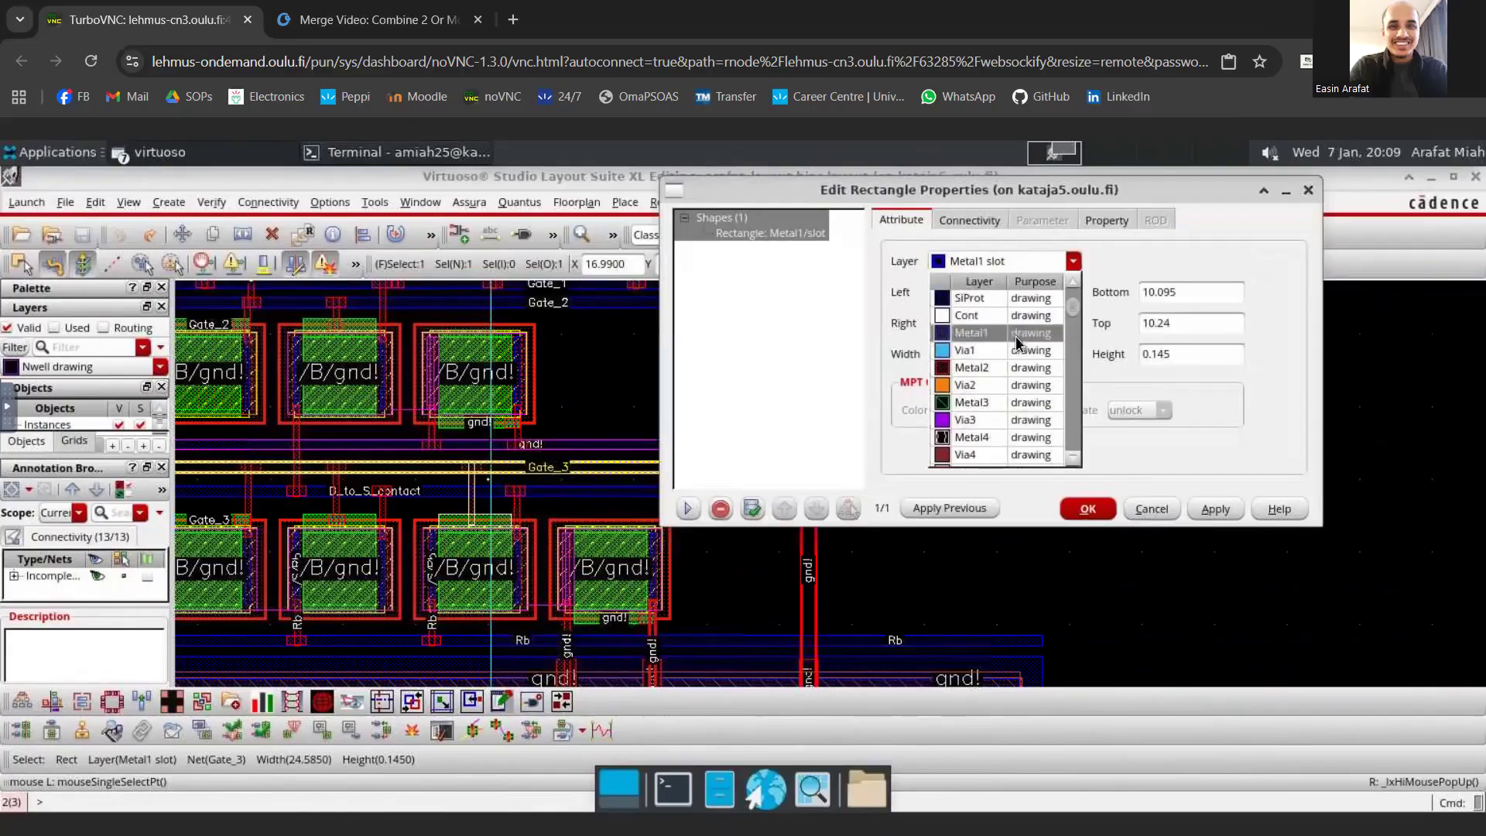
click(1015, 335)
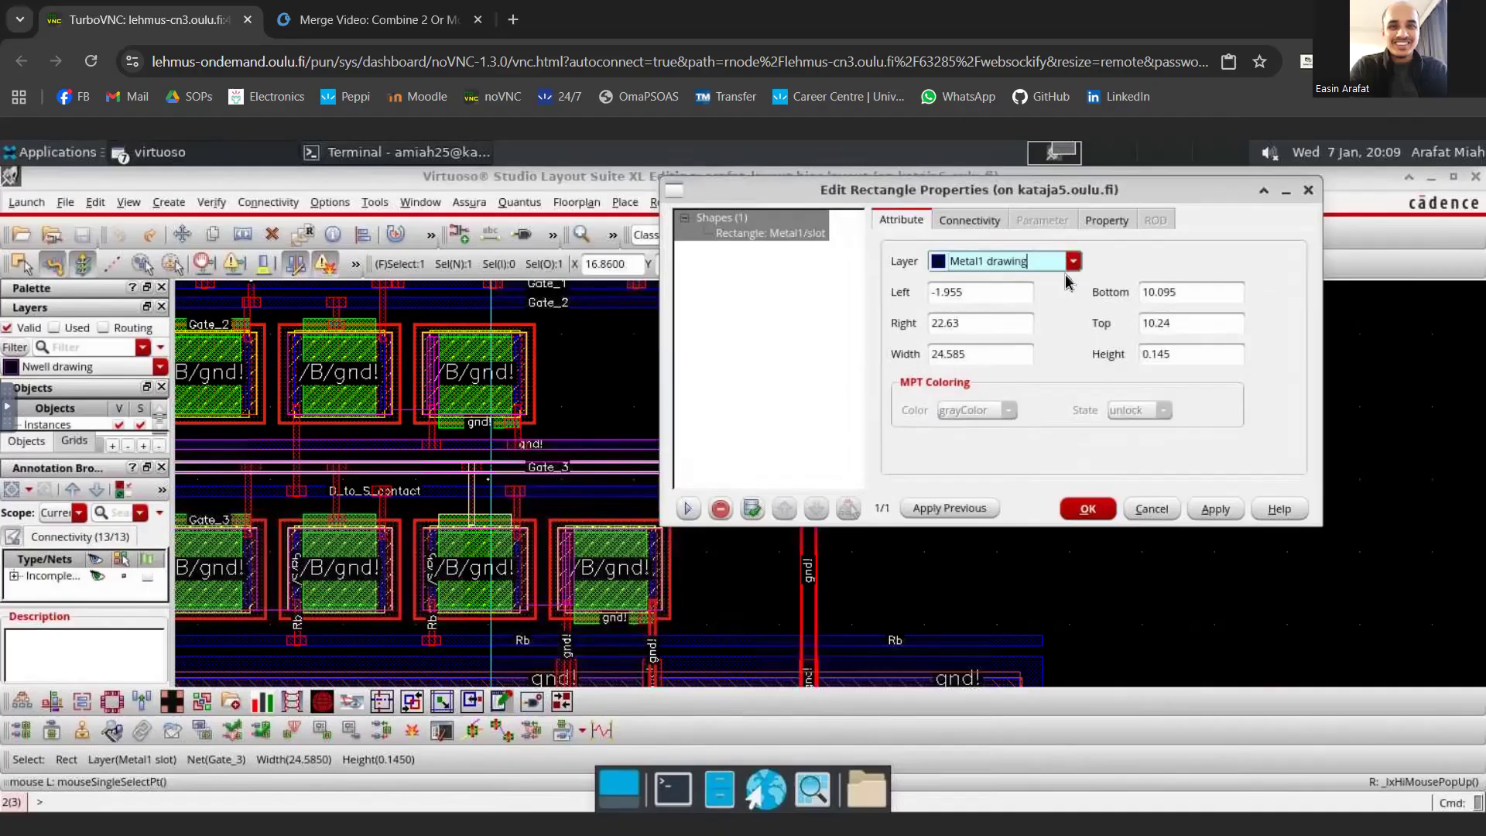
click(1213, 509)
click(1087, 509)
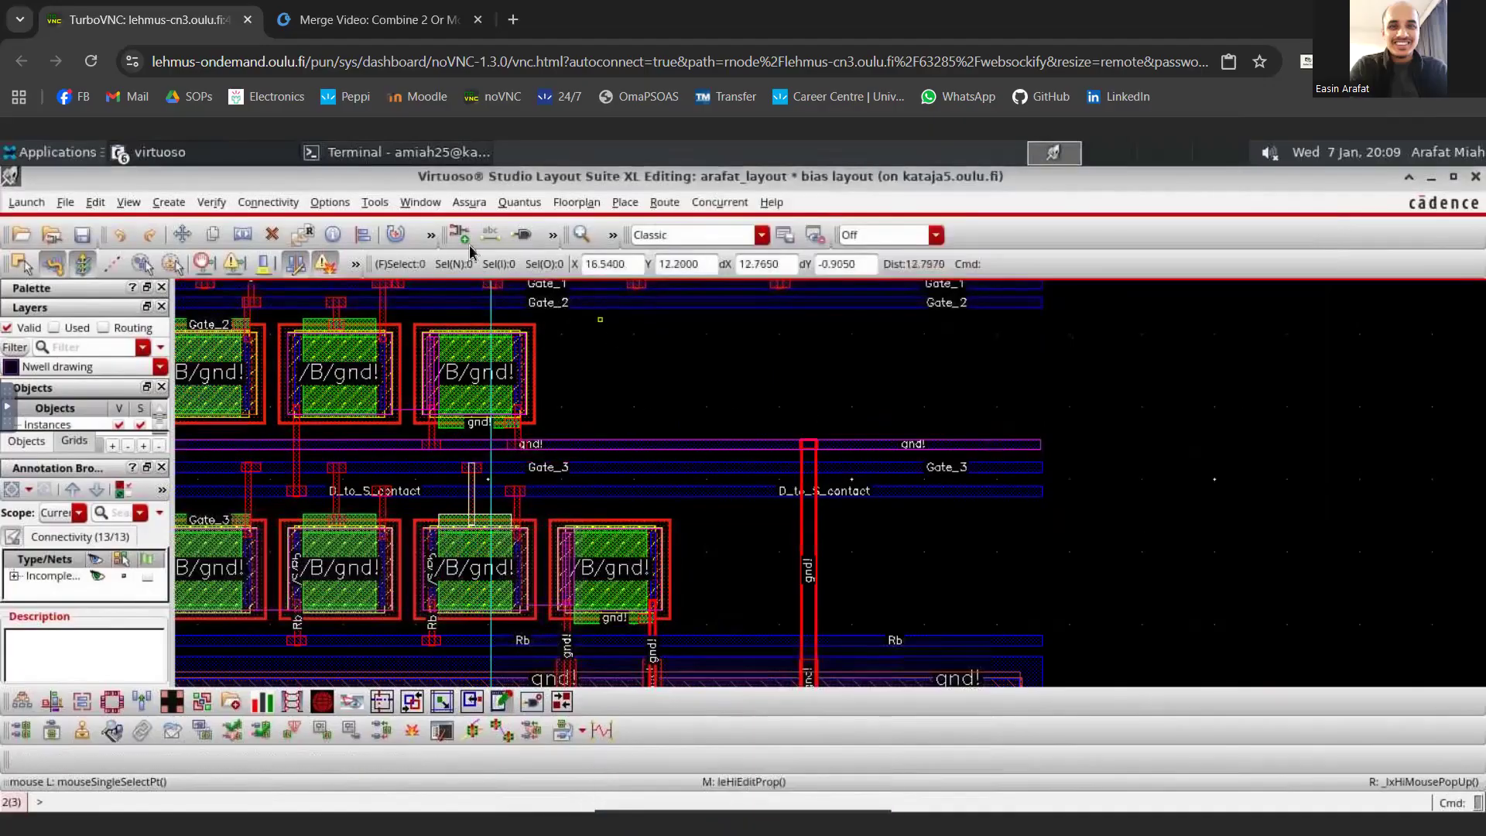
- Rerun Assura LVS on the bias cell, saving the layout and overwriting the existing run data, and enter the LVS debug environment
click(470, 203)
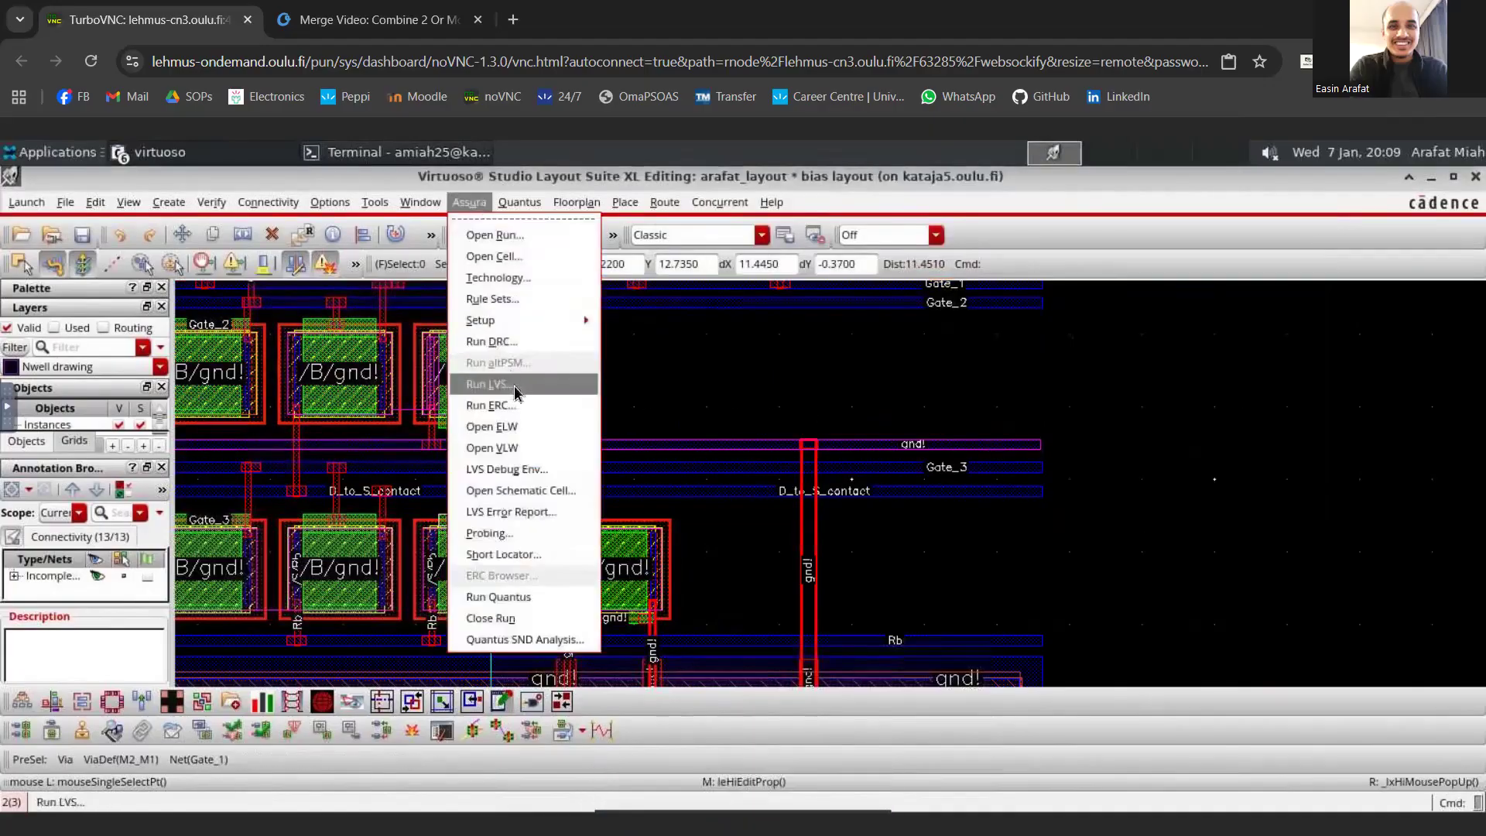
click(516, 385)
click(512, 798)
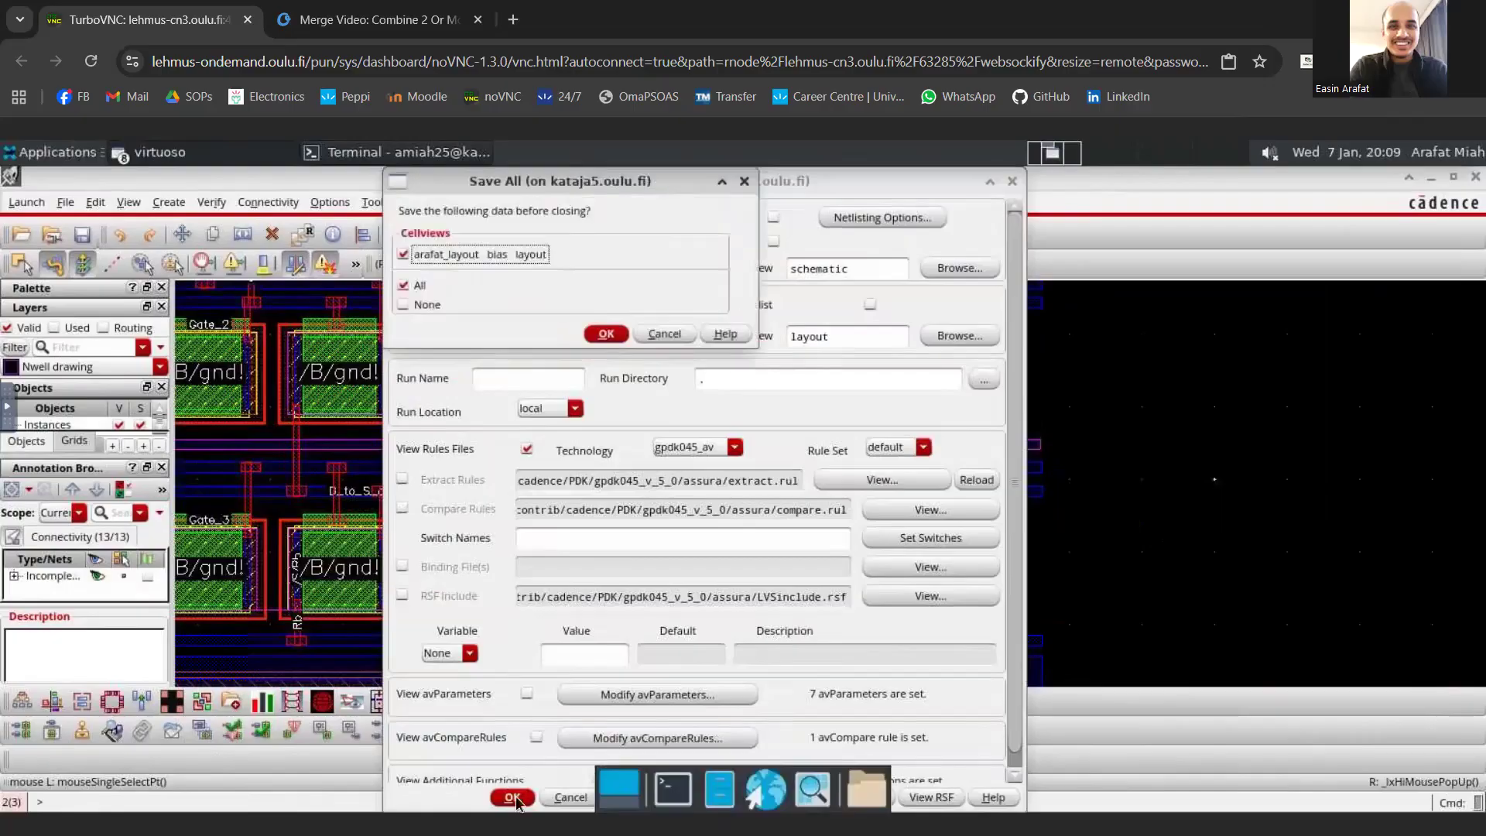
click(606, 334)
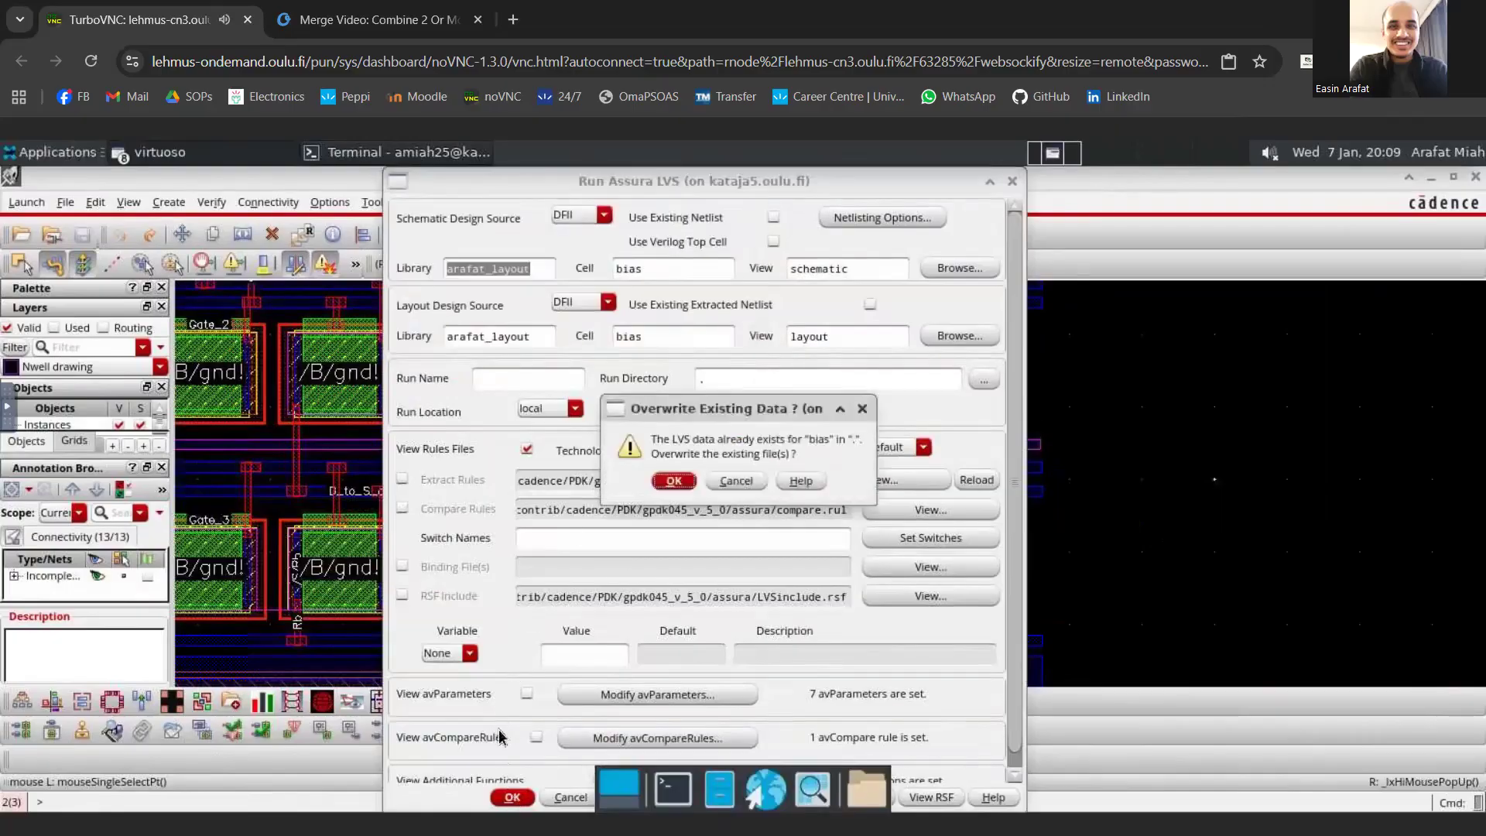
click(673, 481)
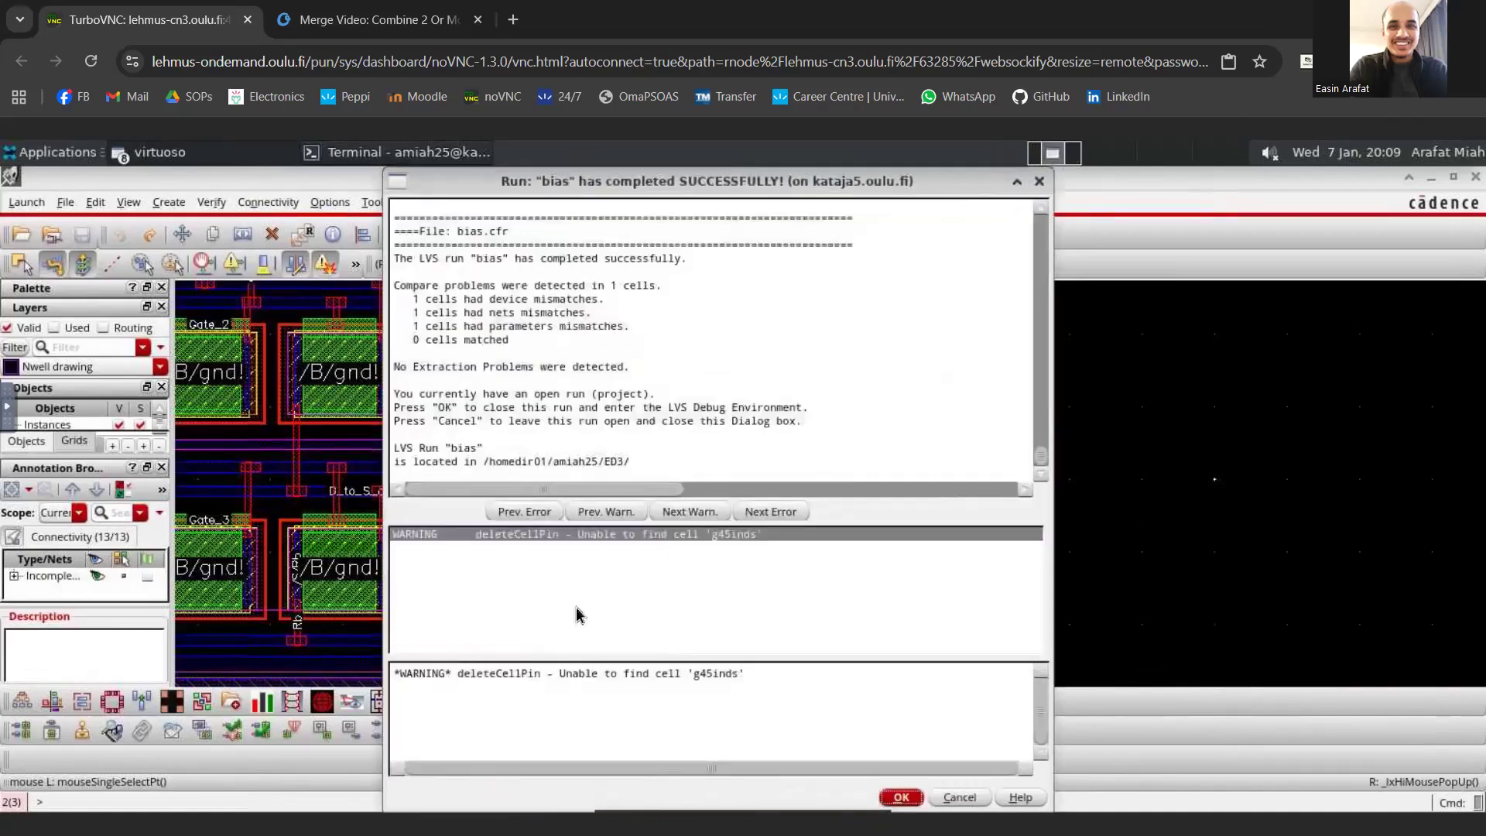
click(902, 798)
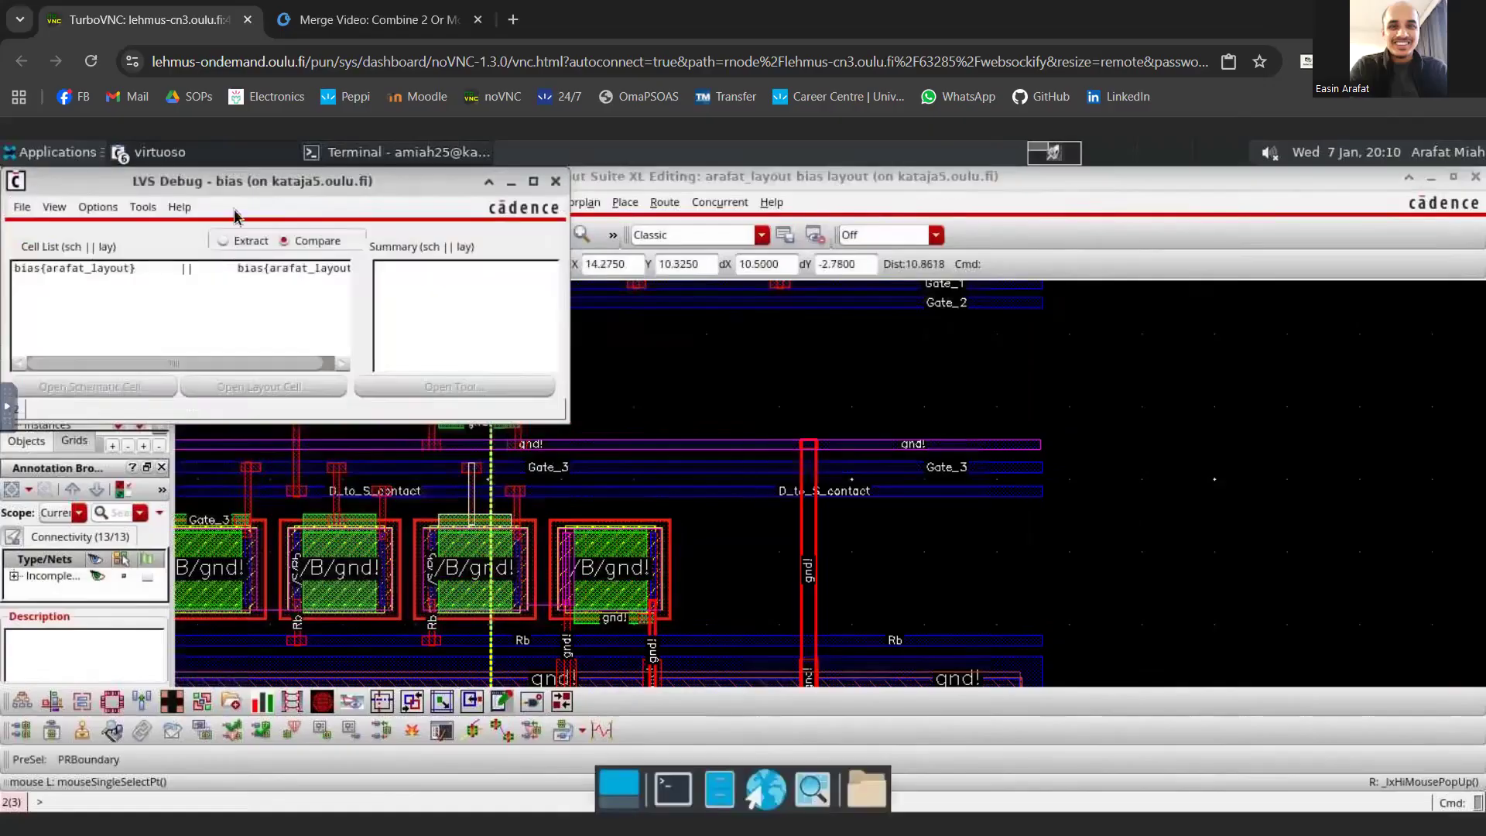
- Open the net mismatches, probe and zoom to the layout net avC6 paired with Gate_3, and switch to the layout window
click(420, 282)
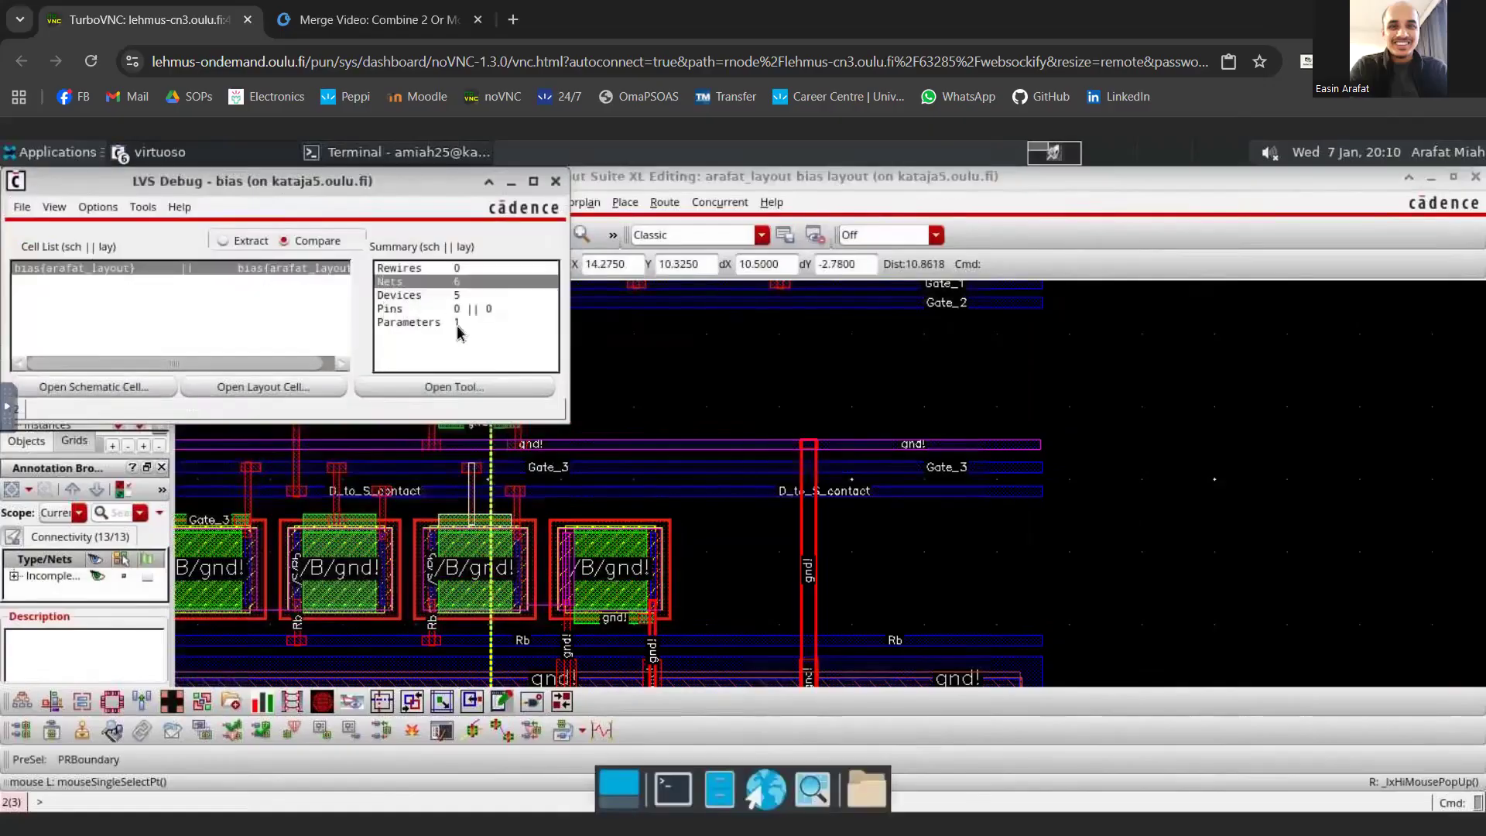
click(464, 388)
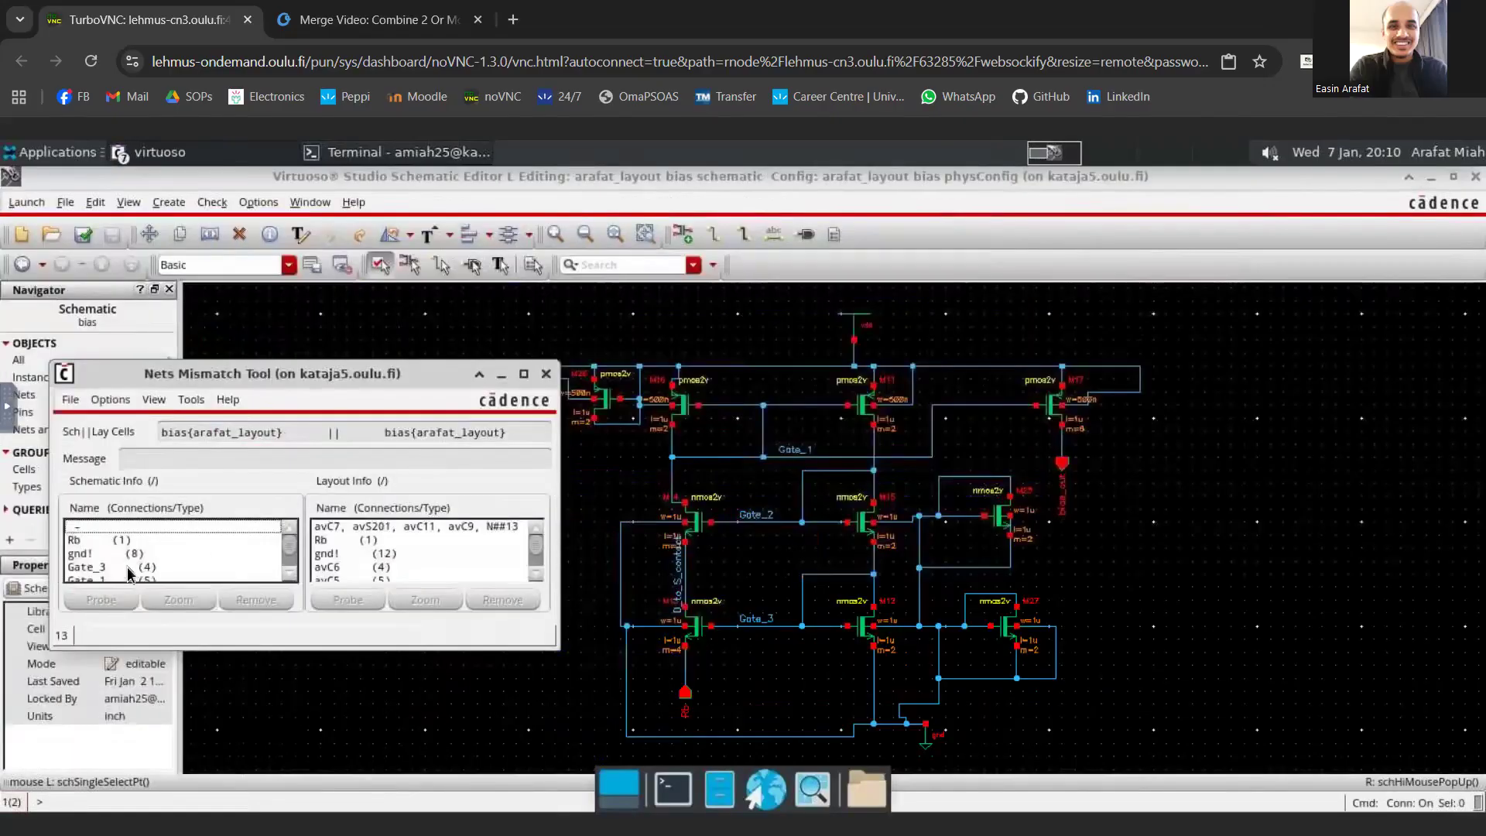
click(152, 542)
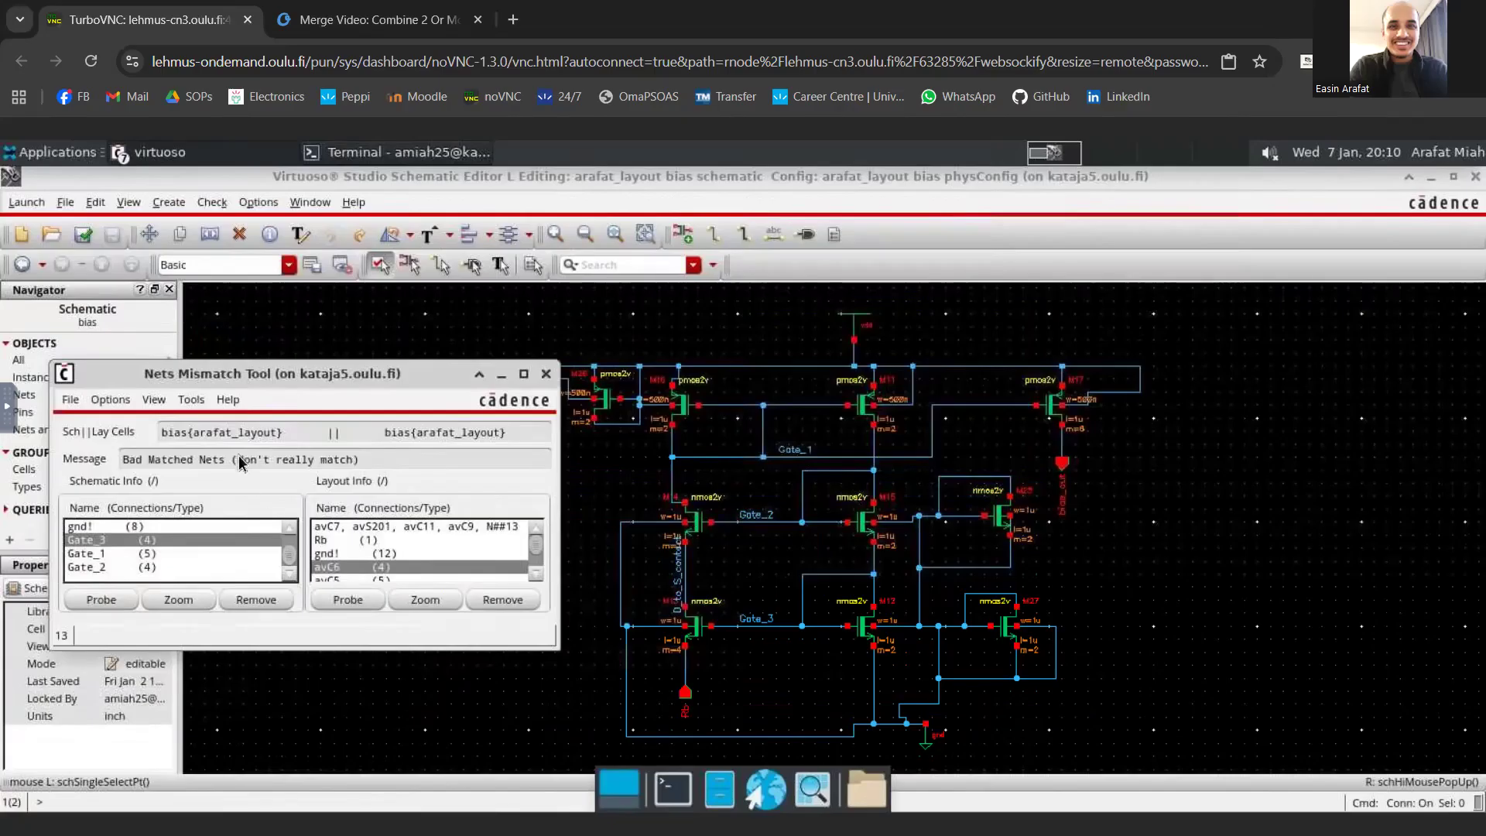
click(359, 606)
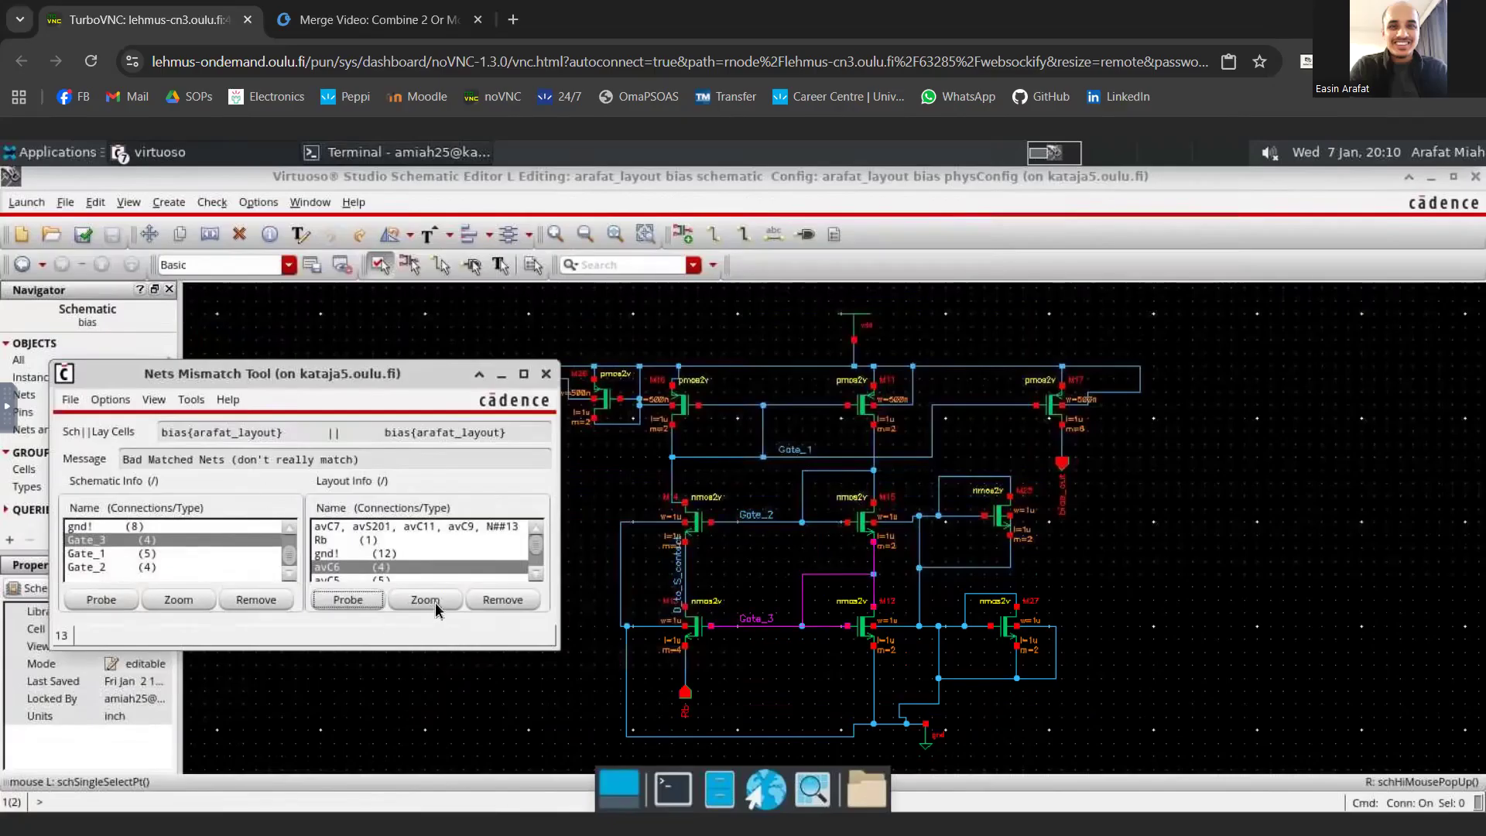
click(433, 605)
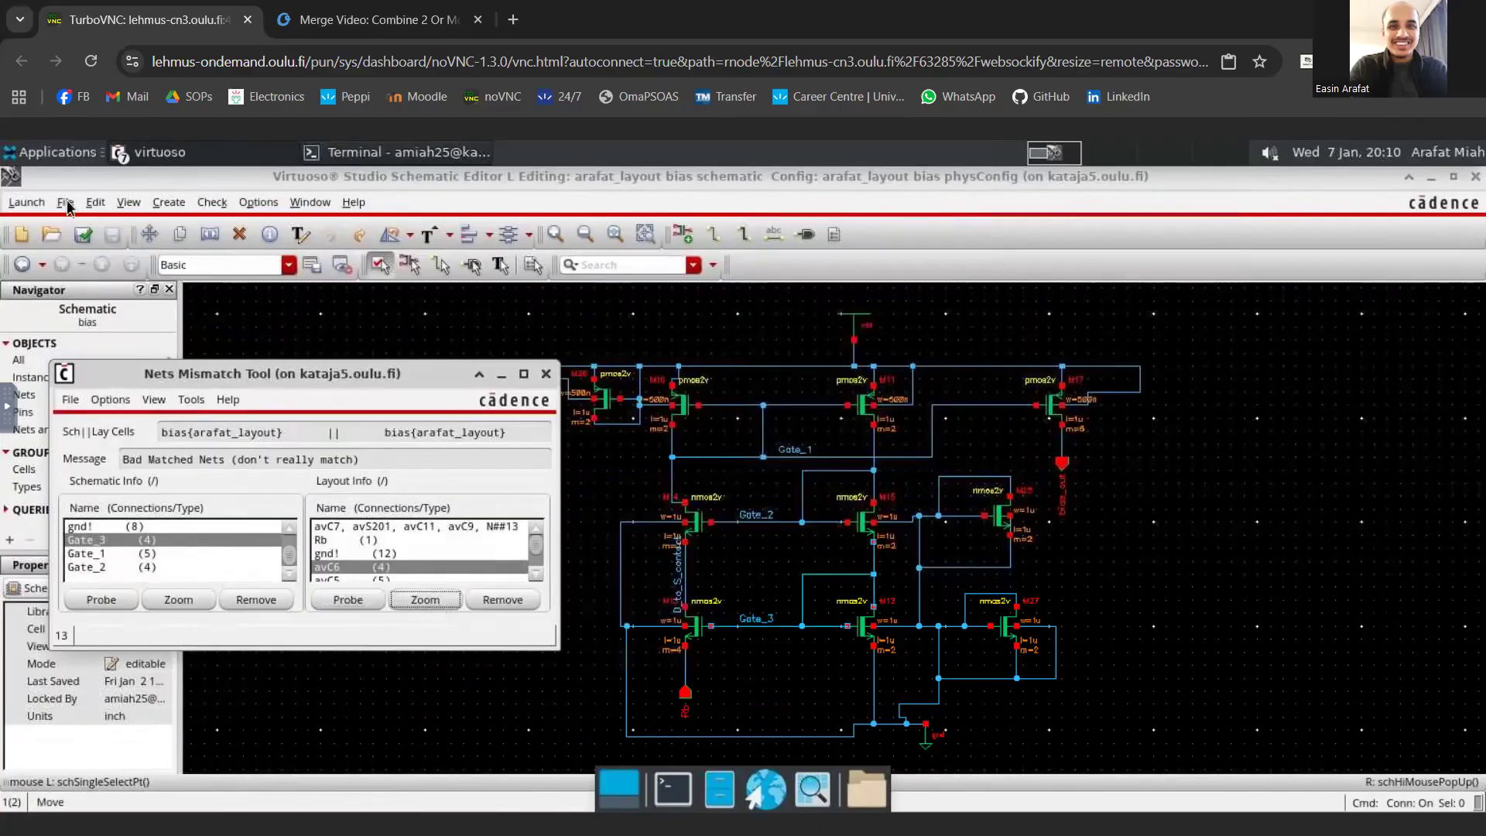
click(161, 159)
click(239, 295)
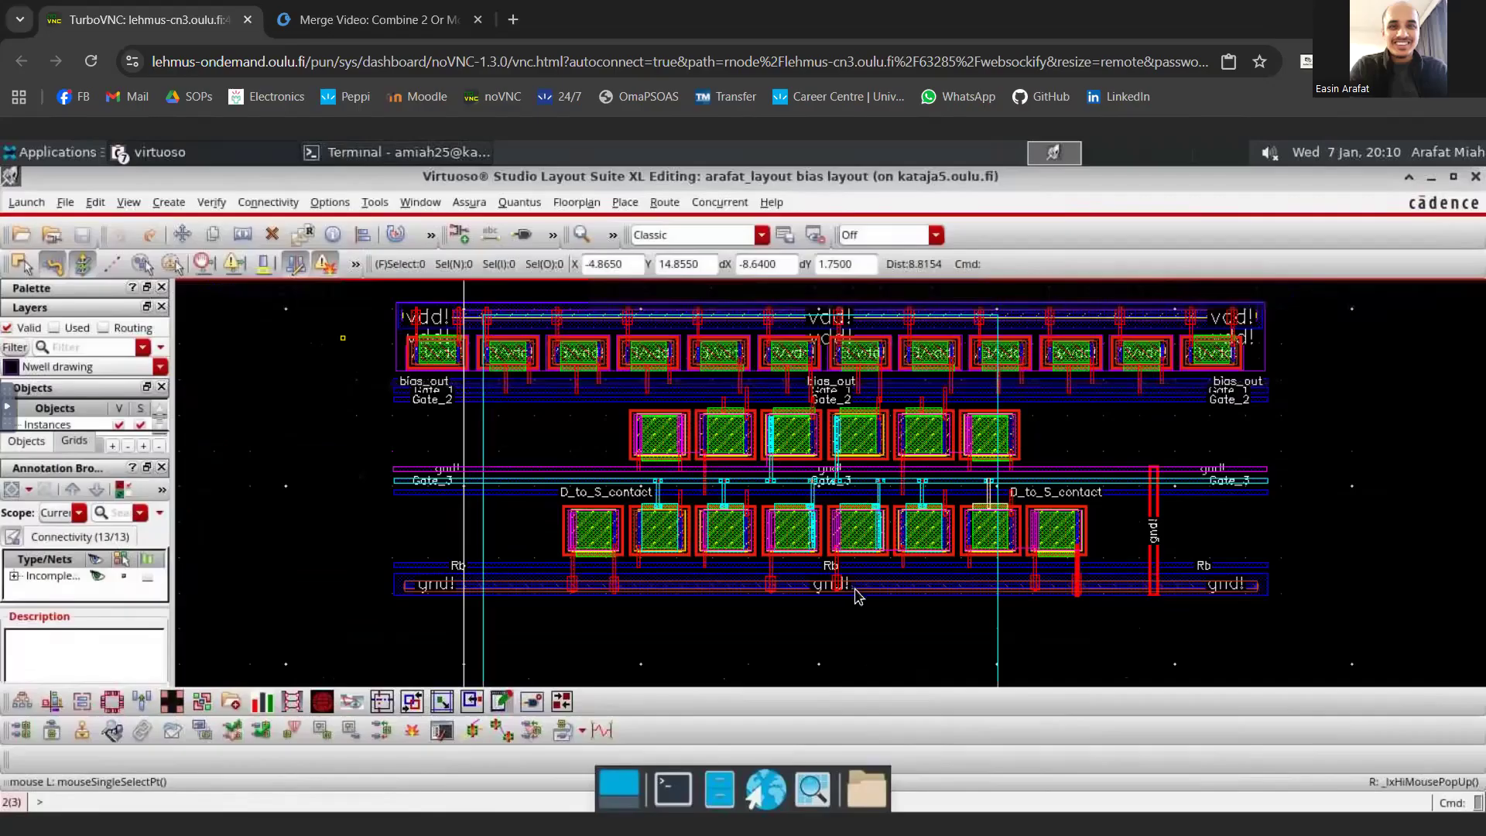
- Examine the probed Gate_3 rail with its straps and vias between the two transistor rows
ctrl+scroll(907, 490, up, 2)
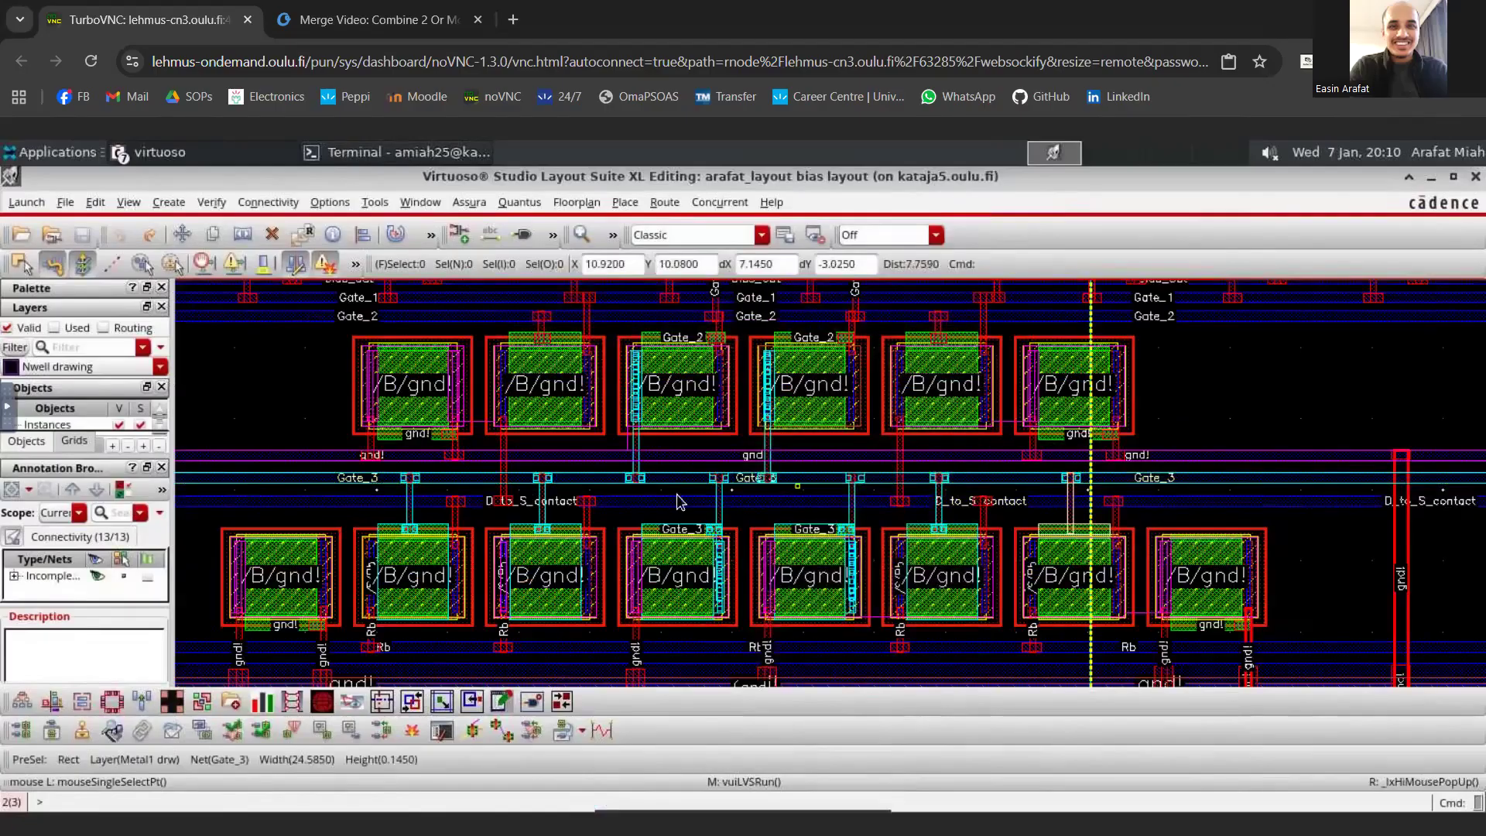
ctrl+scroll(680, 501, up, 2)
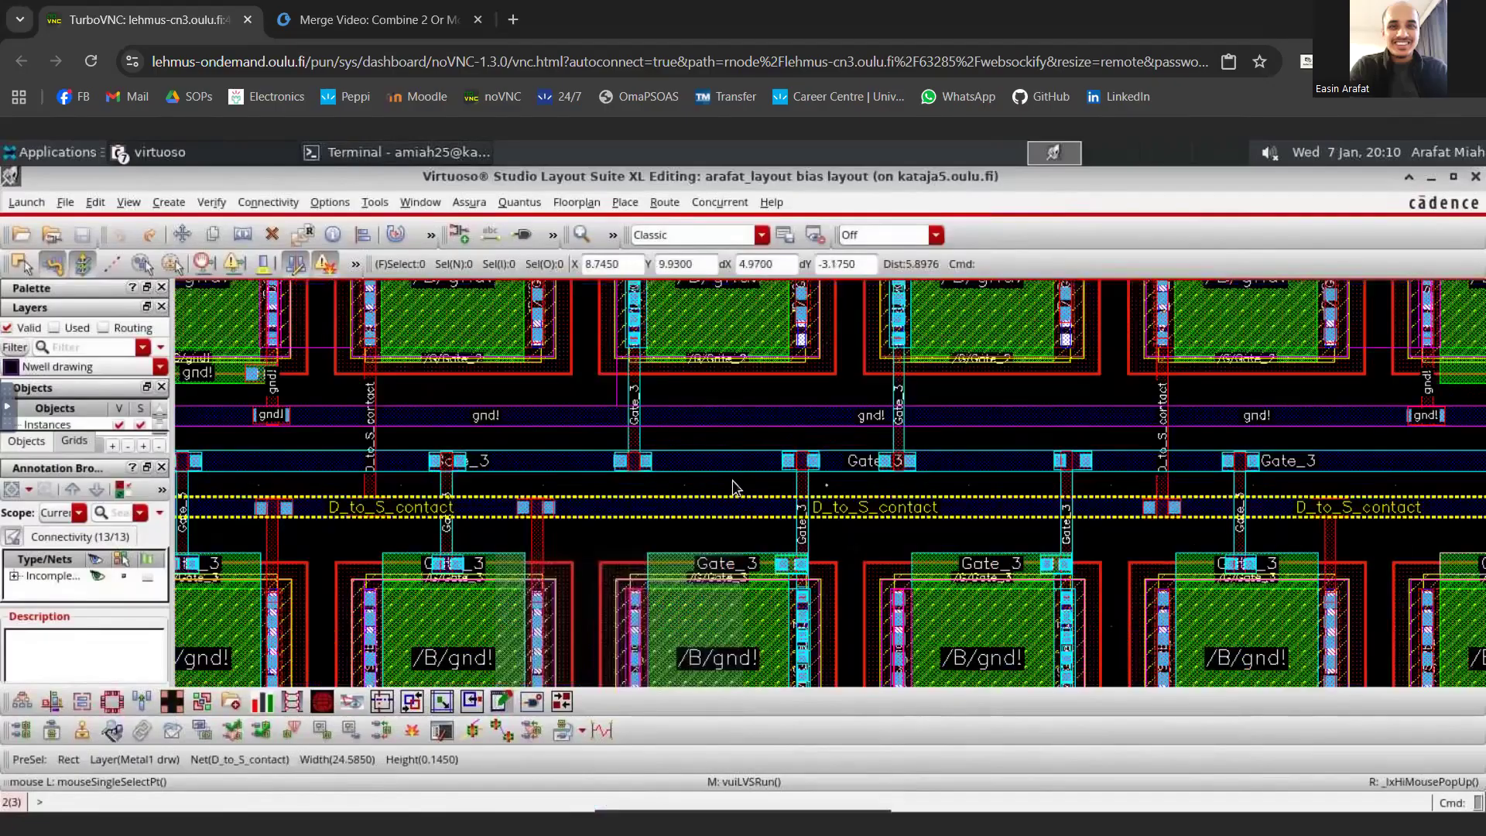
click(945, 457)
ctrl+scroll(1099, 479, down, 2)
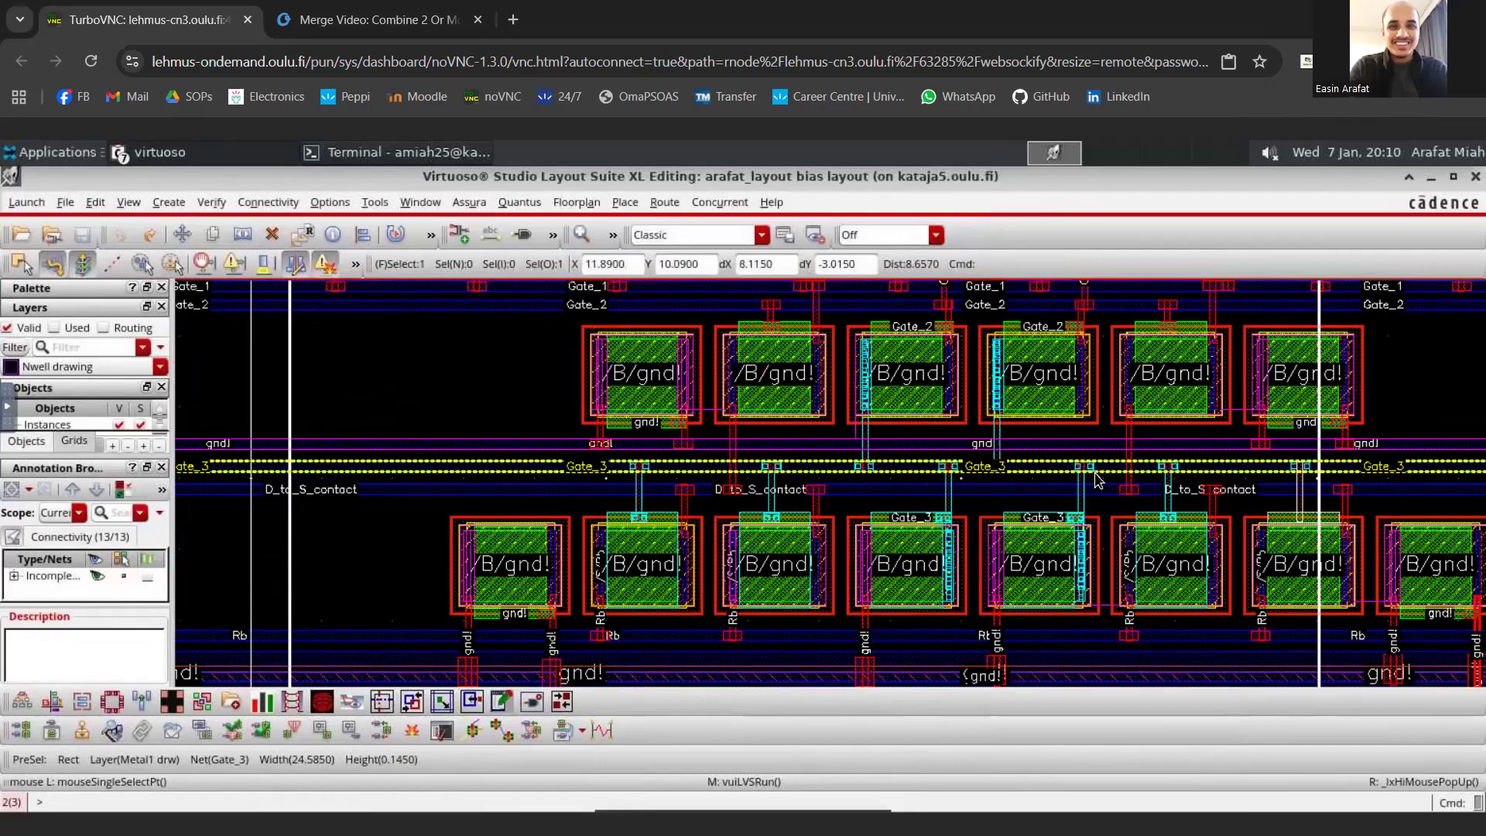
ctrl+scroll(847, 450, up, 2)
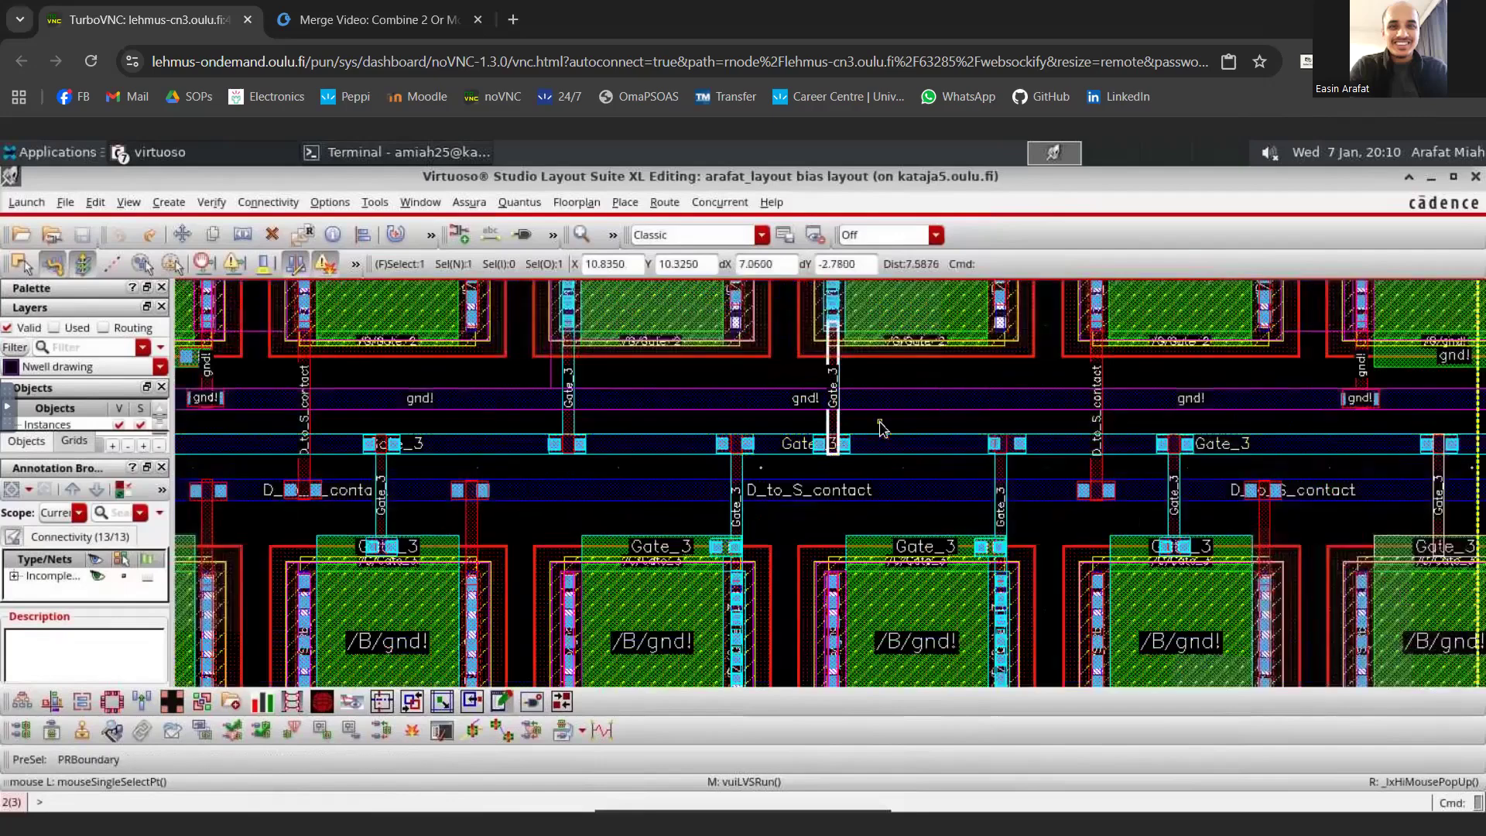
click(371, 447)
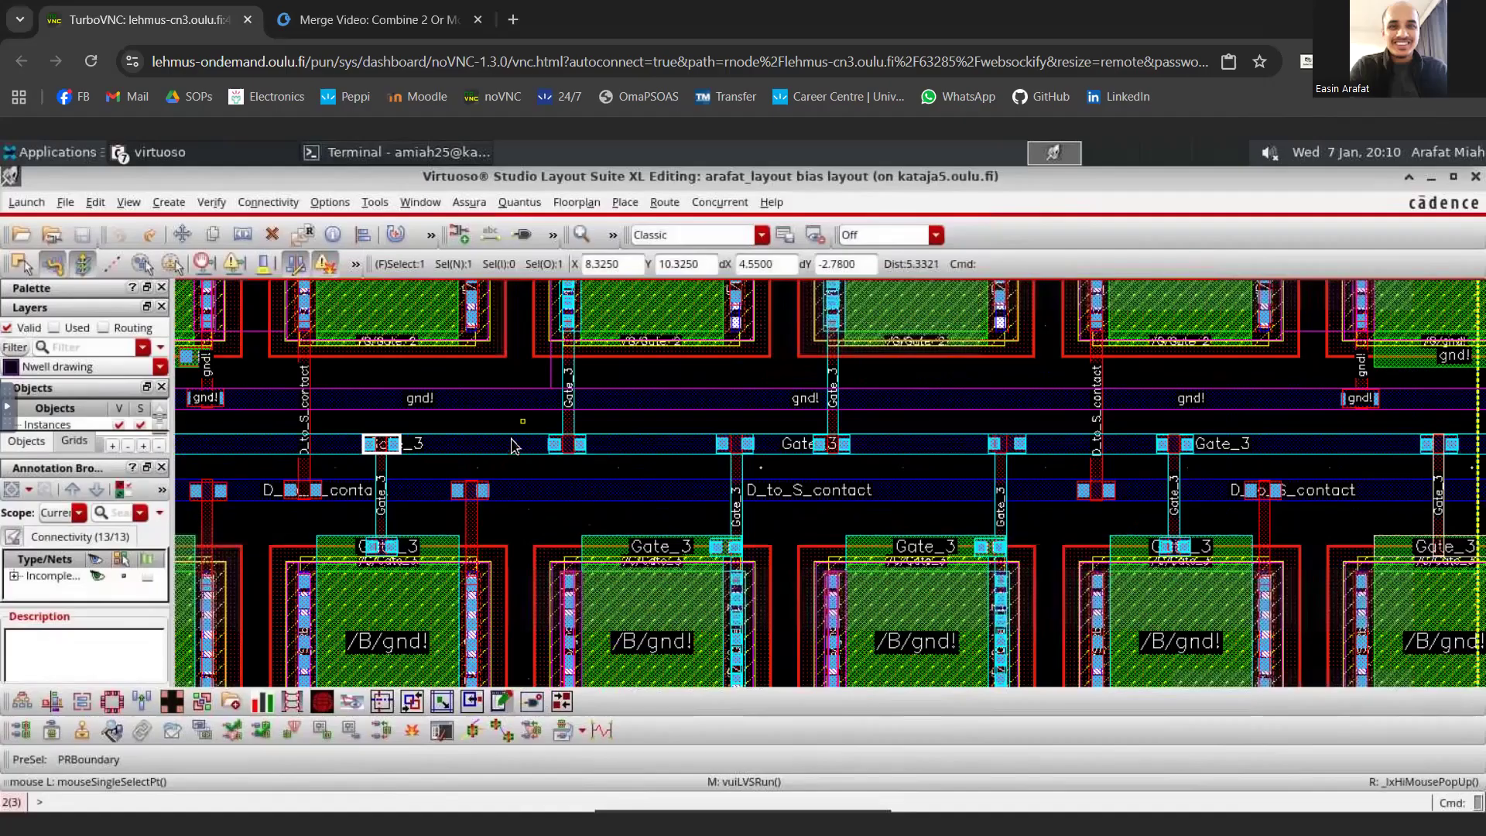
key(w)
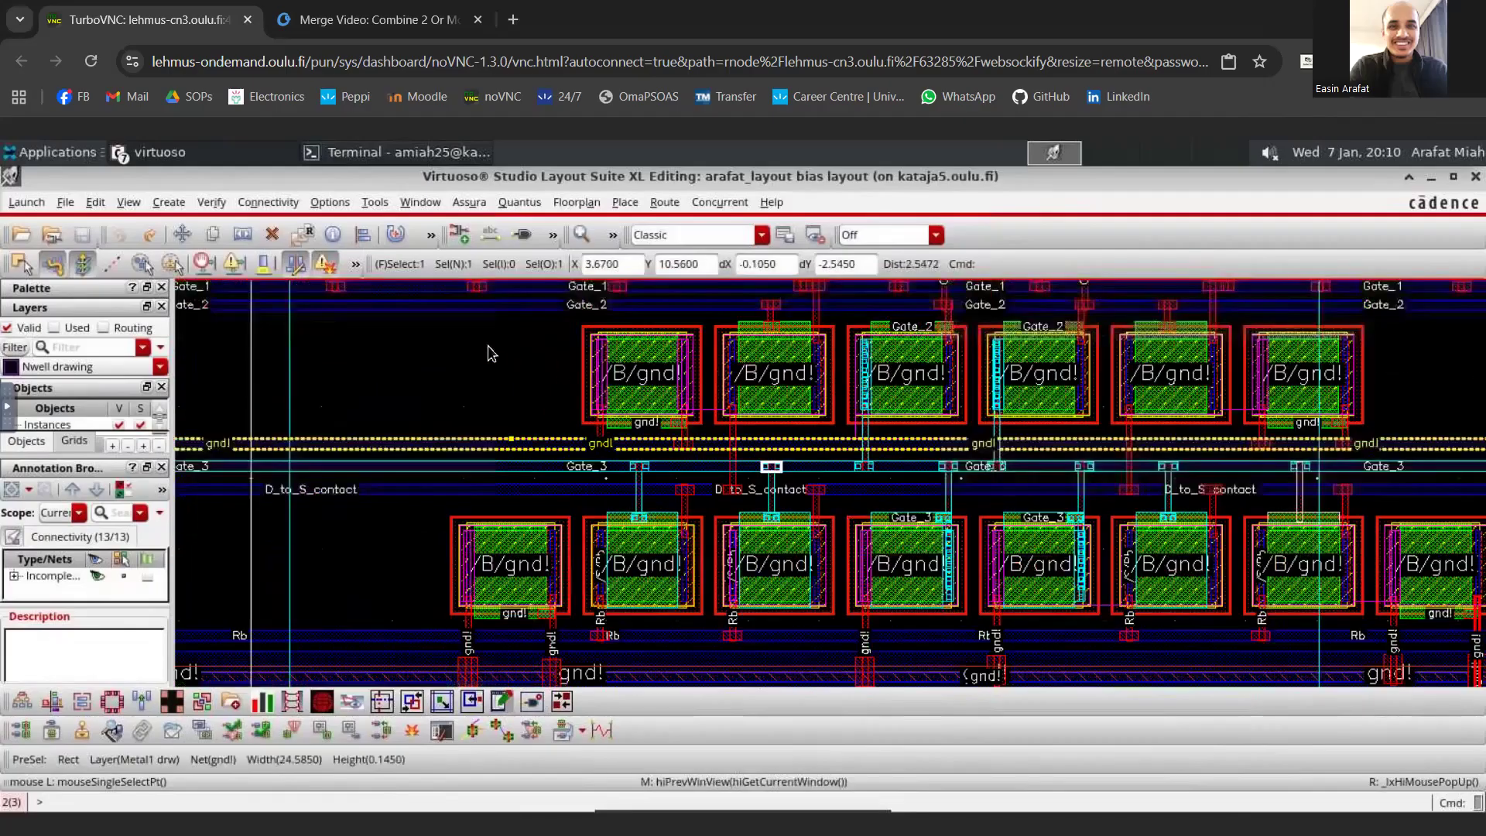
click(488, 358)
key(m)
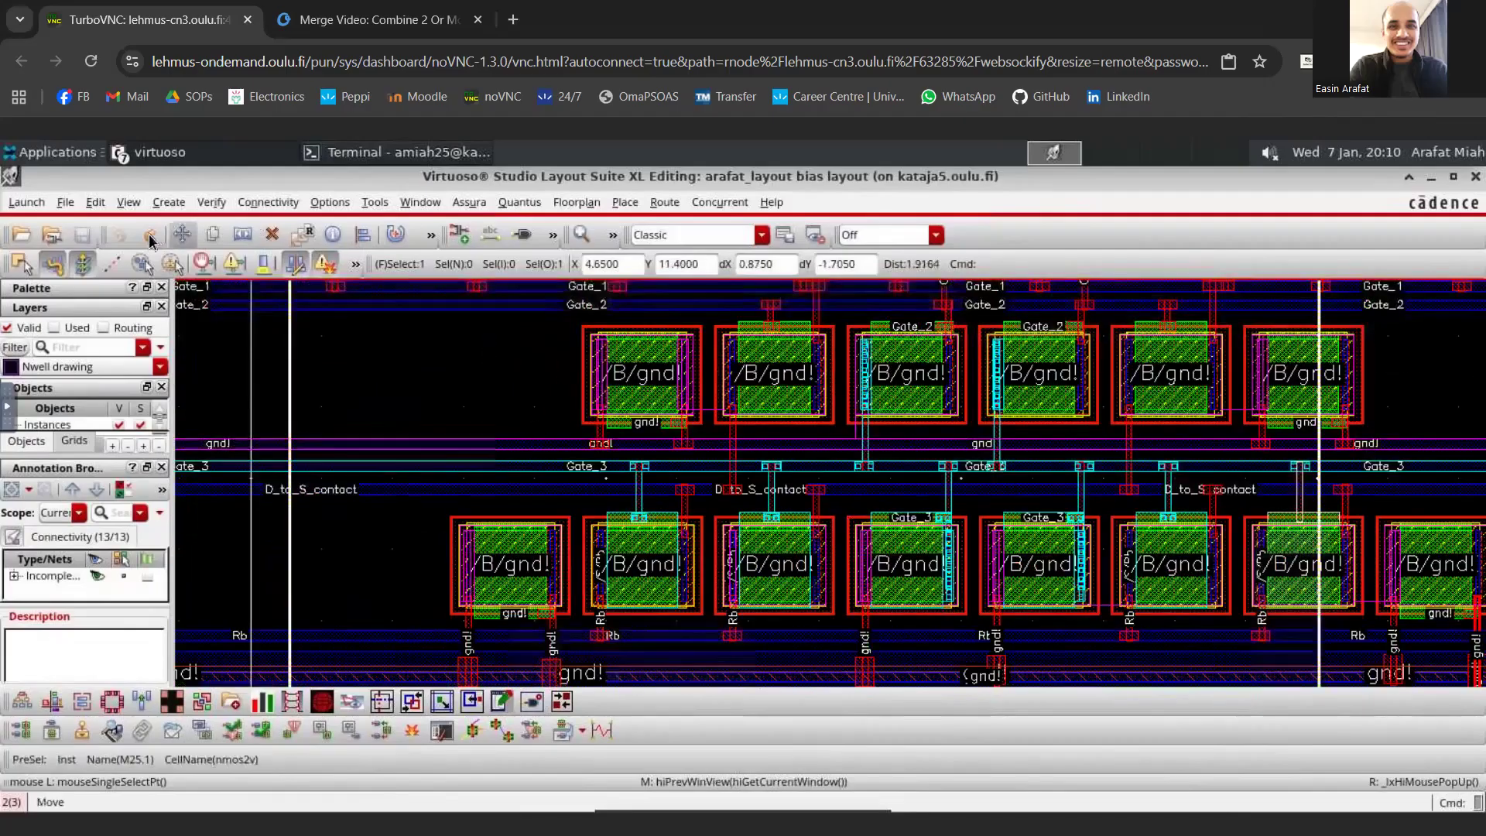
key(Escape)
- Check the properties of the M2_M1 via where the leftmost Gate_3 strap meets the rail
scroll(679, 507, up, 2)
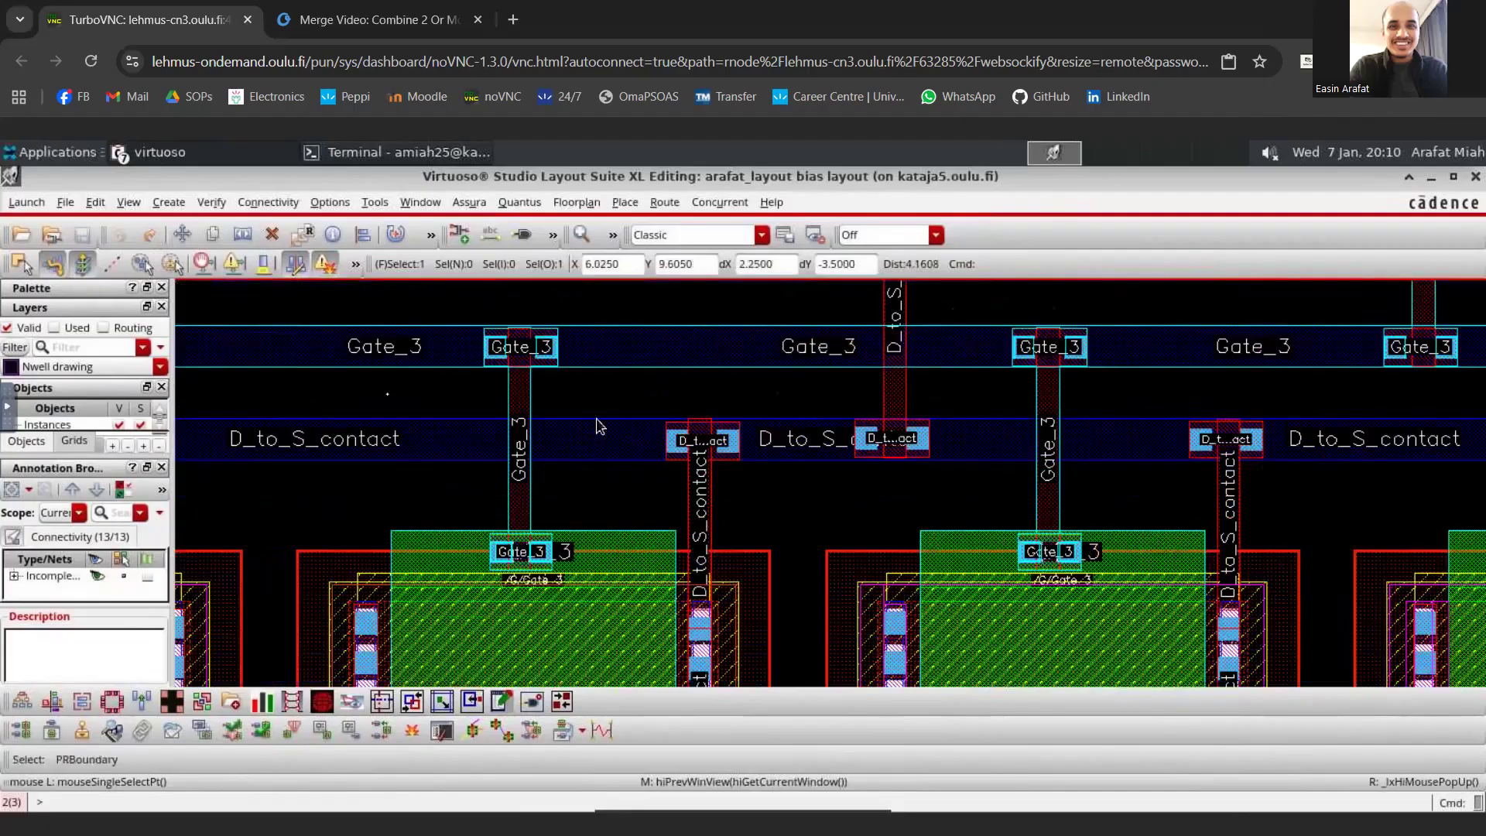
click(548, 347)
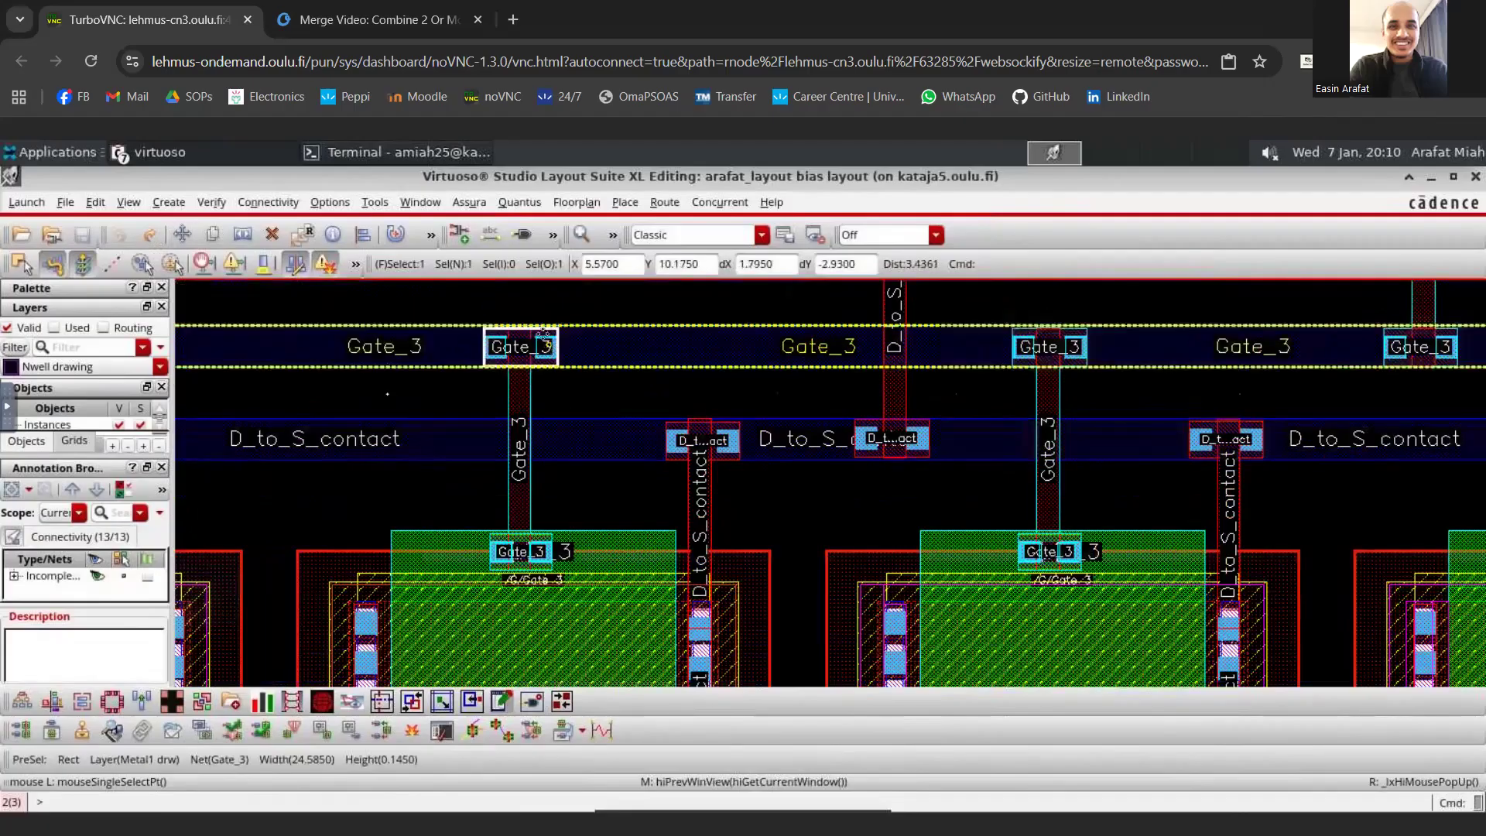
key(q)
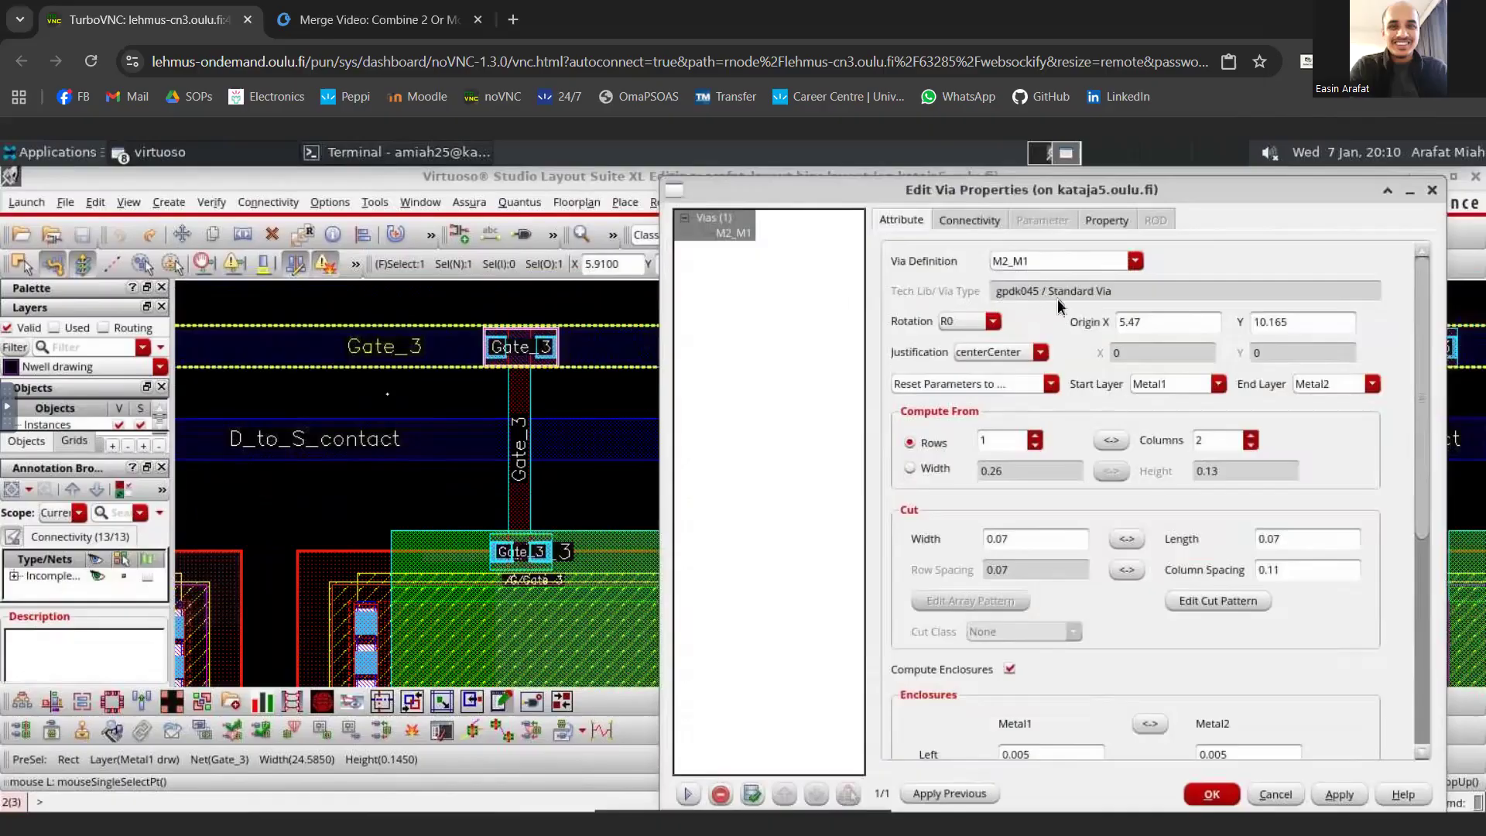
click(1210, 794)
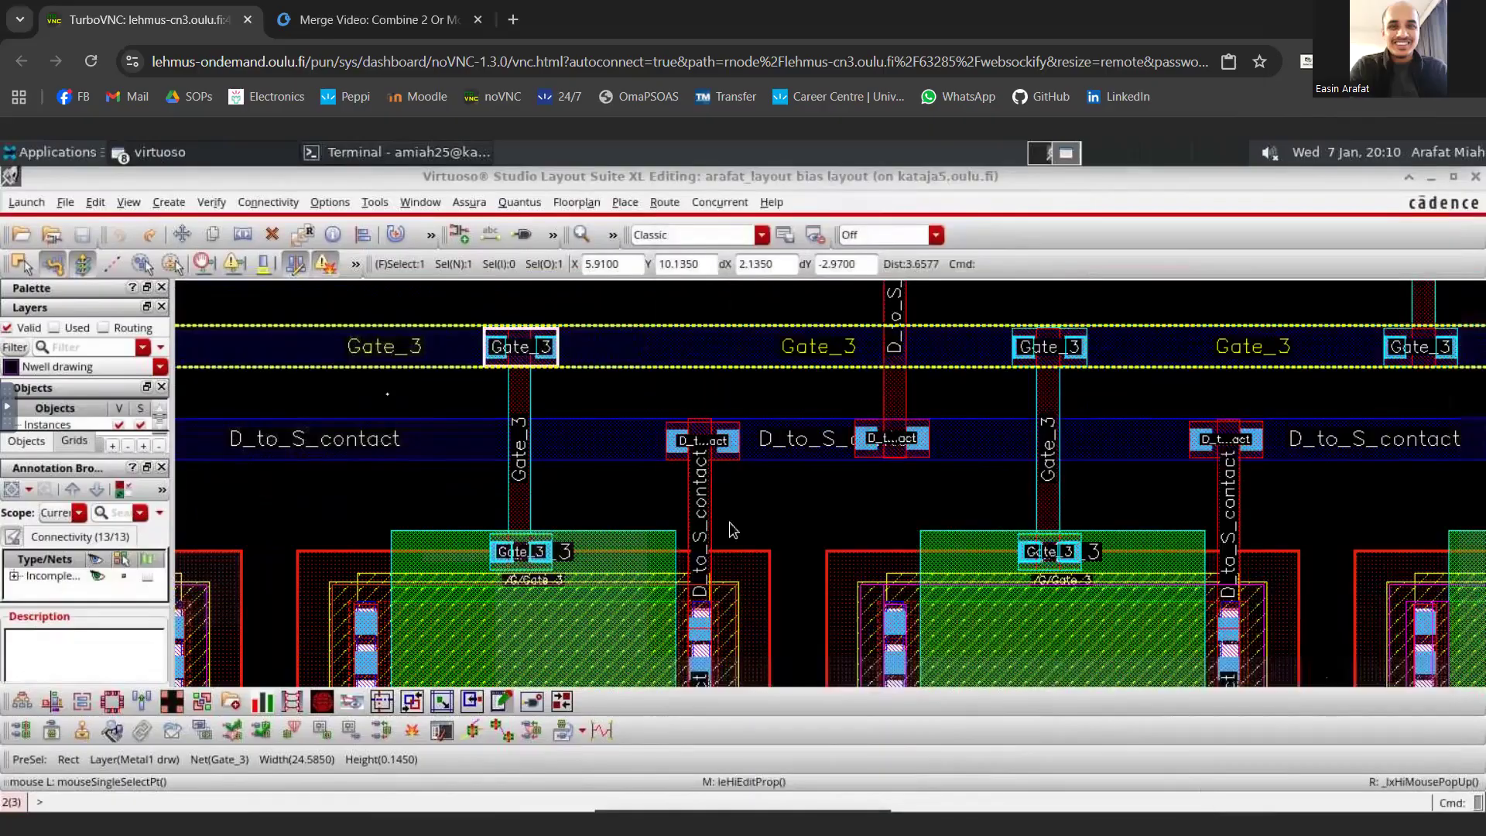
- Check the layer properties of the Gate_3 rail and follow it towards its right end
ctrl+scroll(619, 484, down, 5)
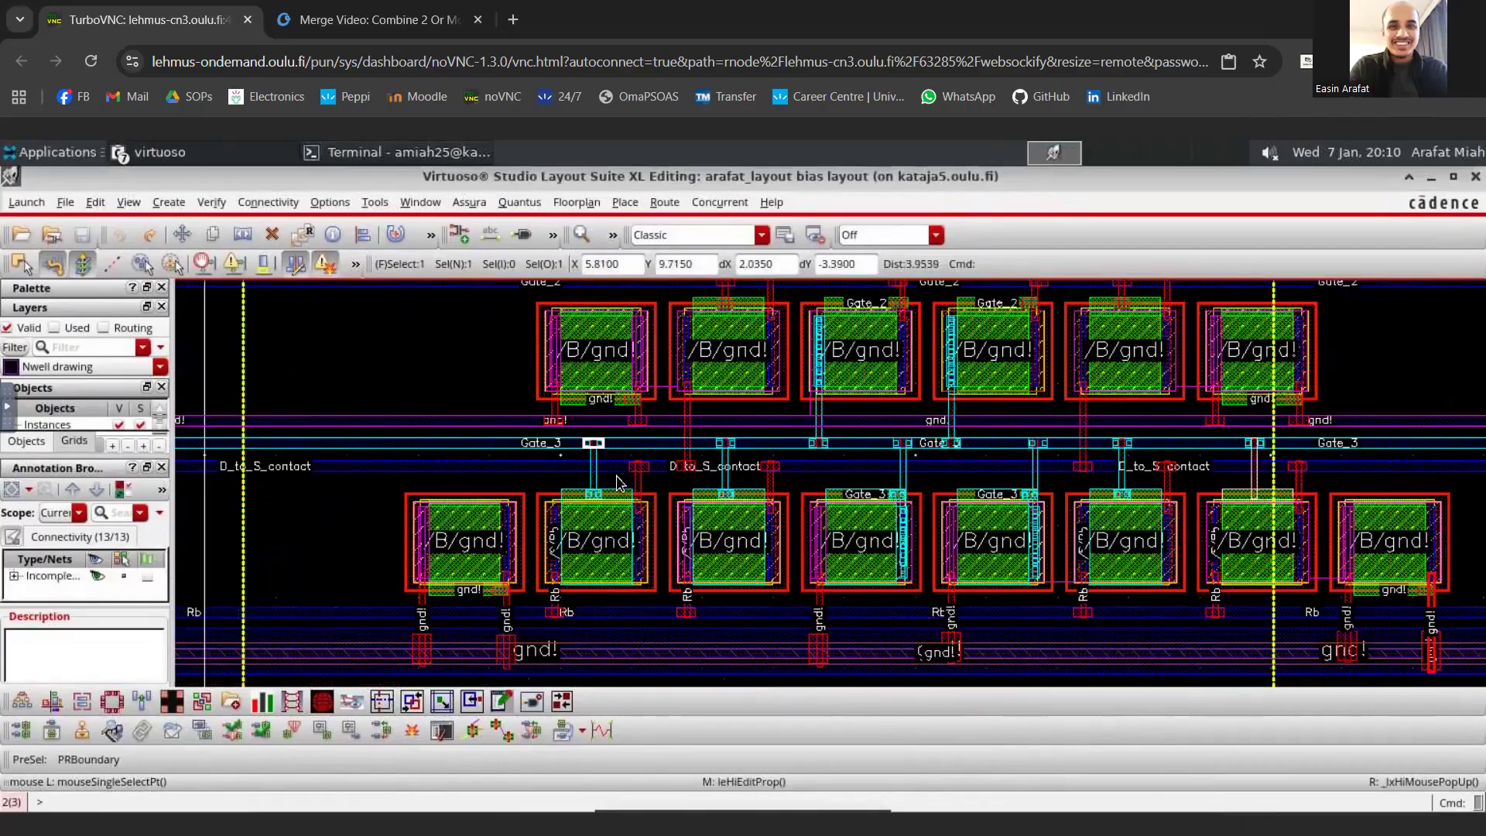
click(1006, 447)
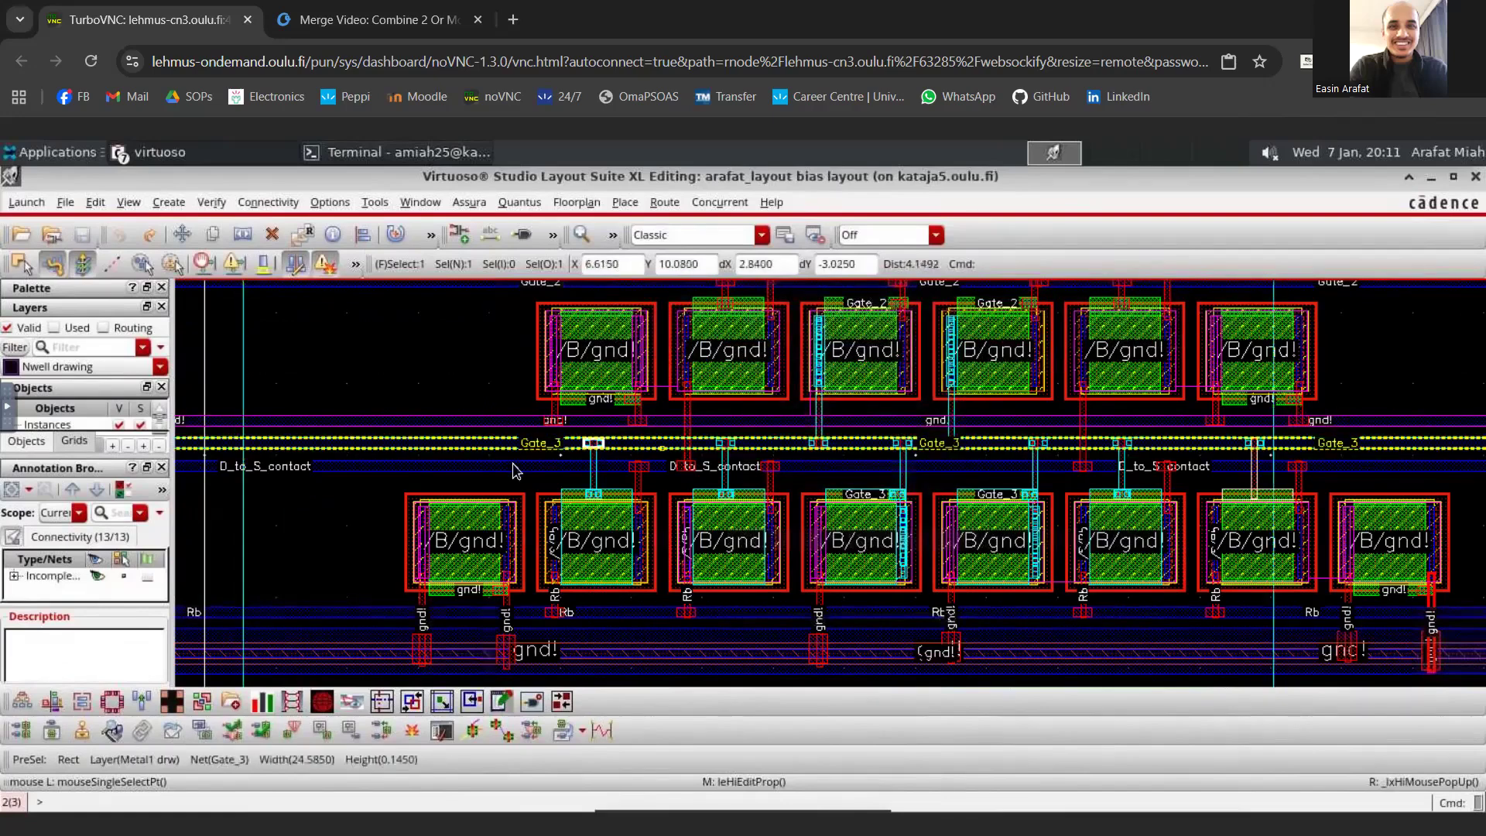
click(451, 448)
click(446, 445)
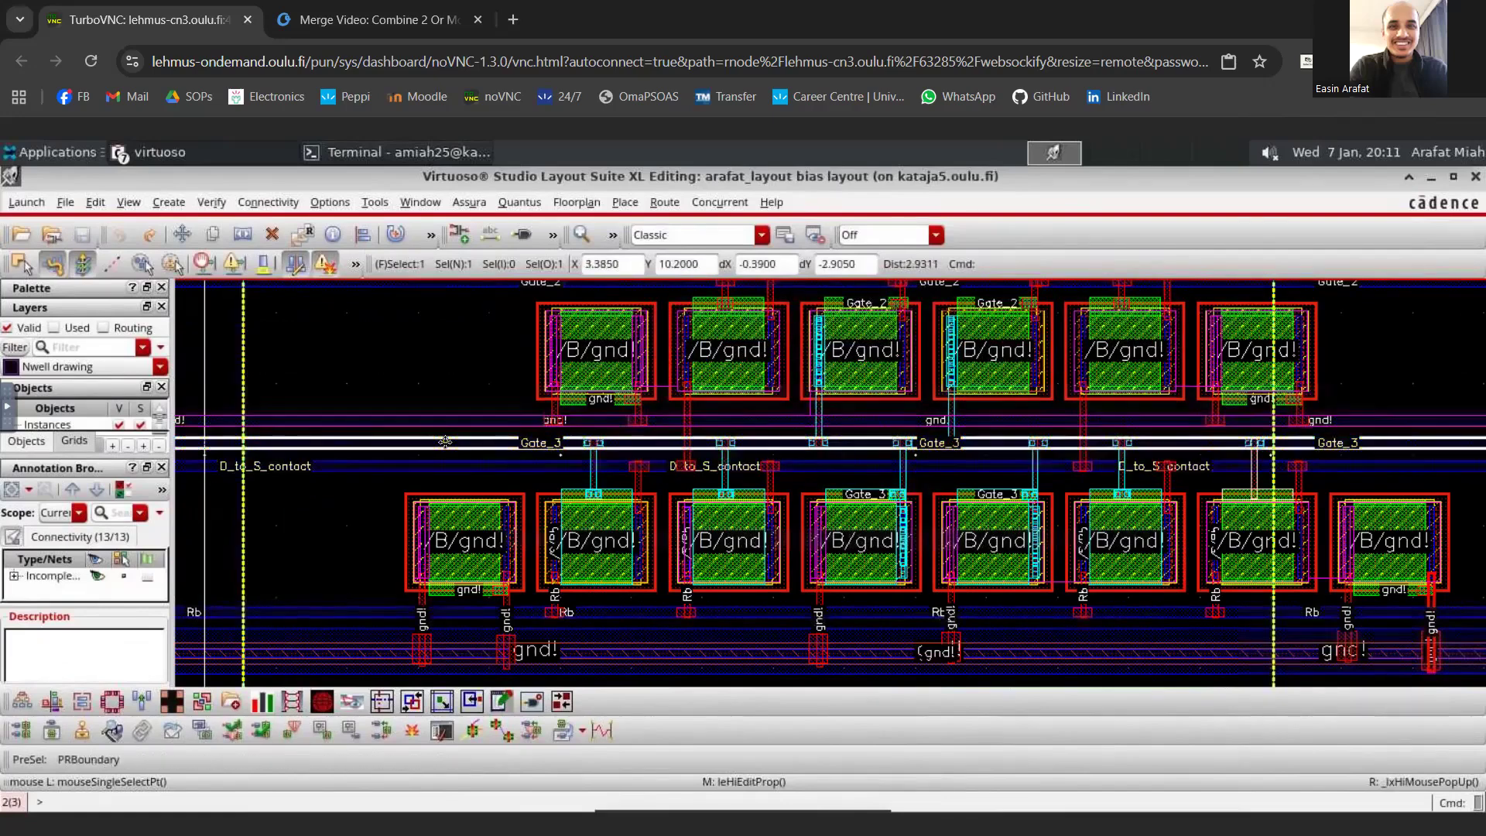
middle_click(445, 442)
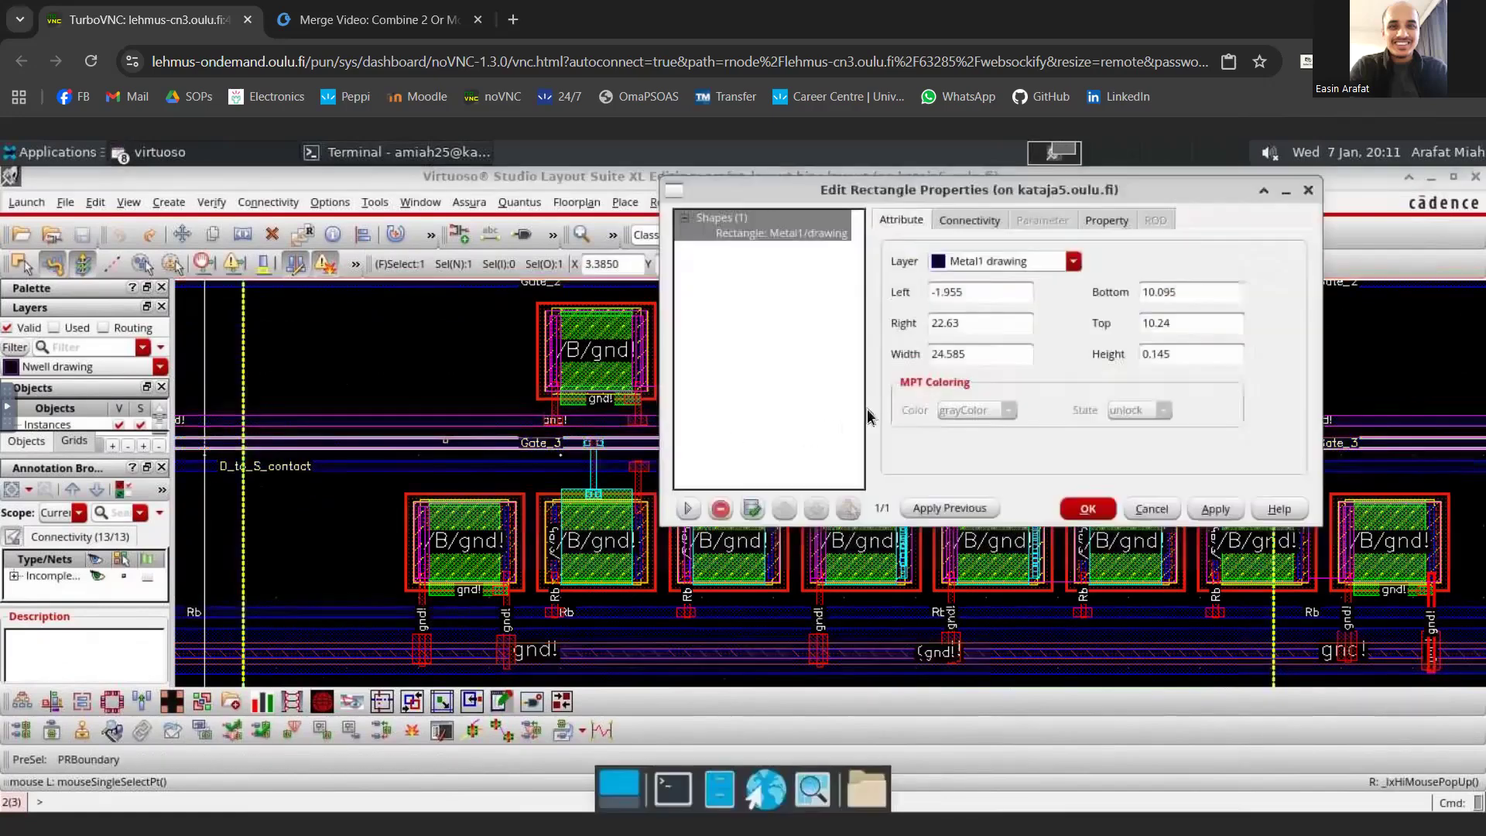
click(1063, 509)
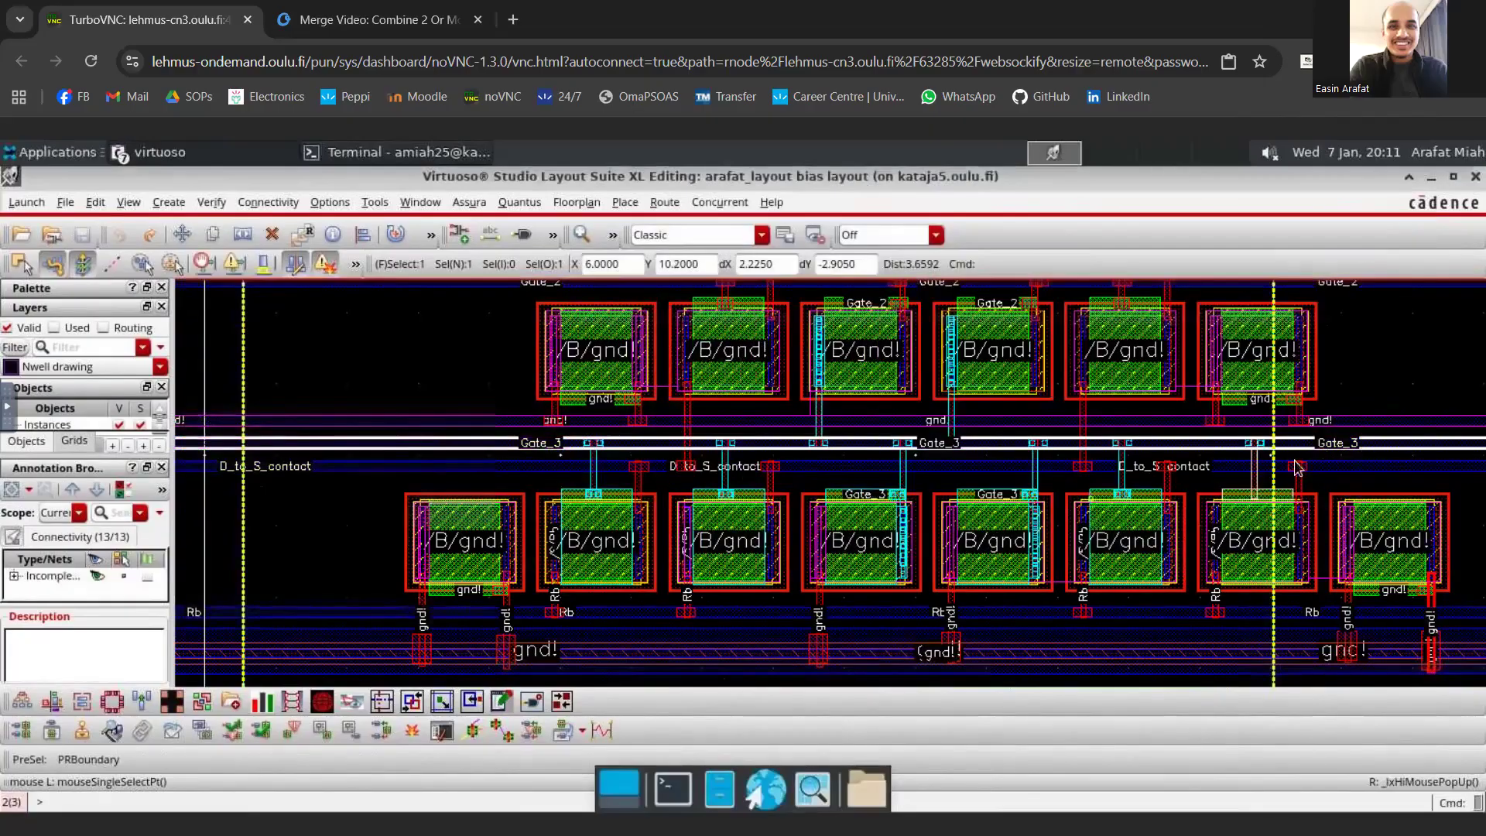
ctrl+scroll(1393, 471, down, 2)
ctrl+scroll(1469, 465, down, 1)
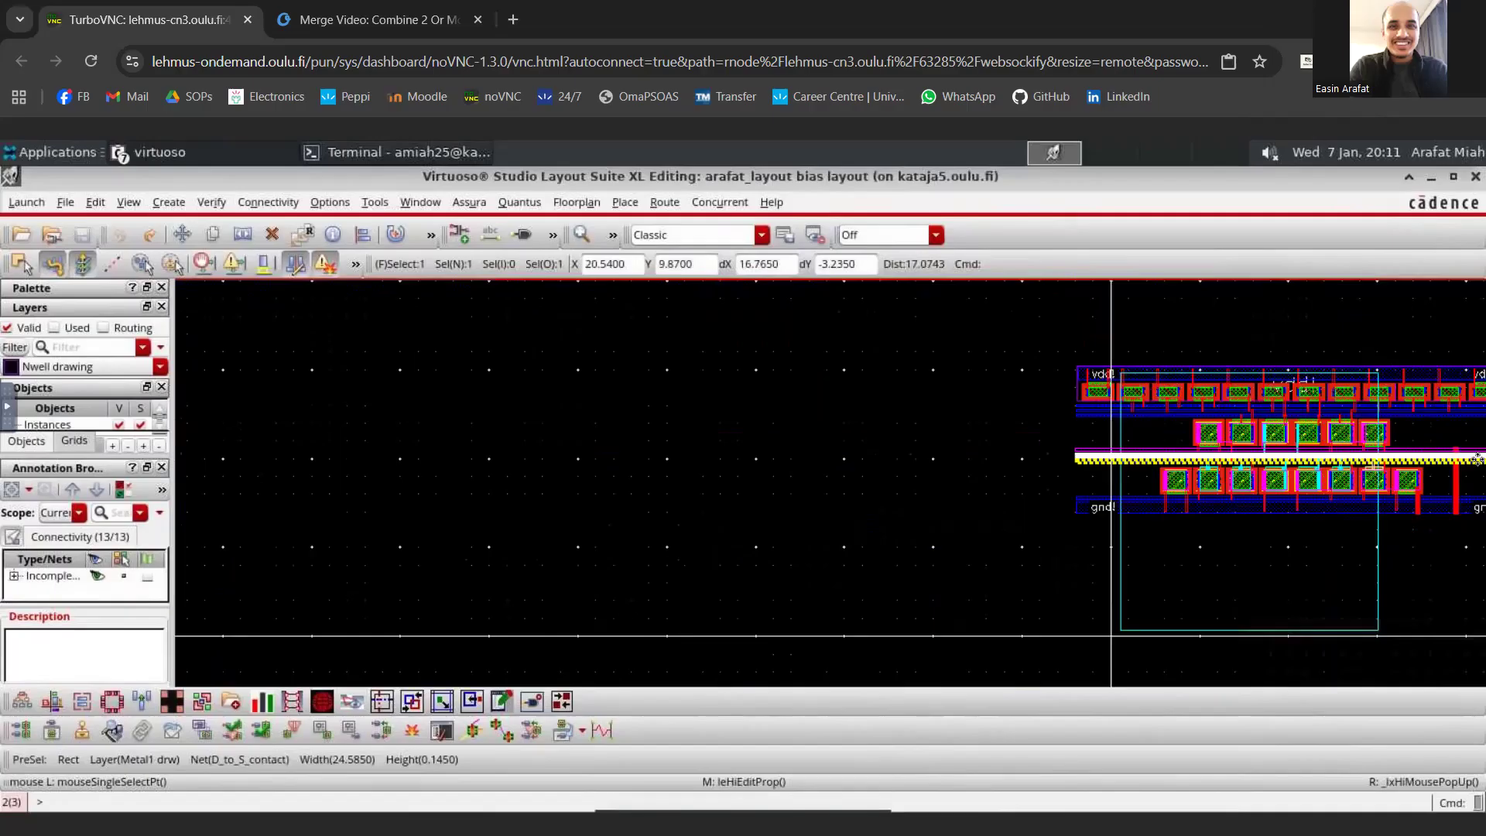
ctrl+scroll(1274, 489, up, 3)
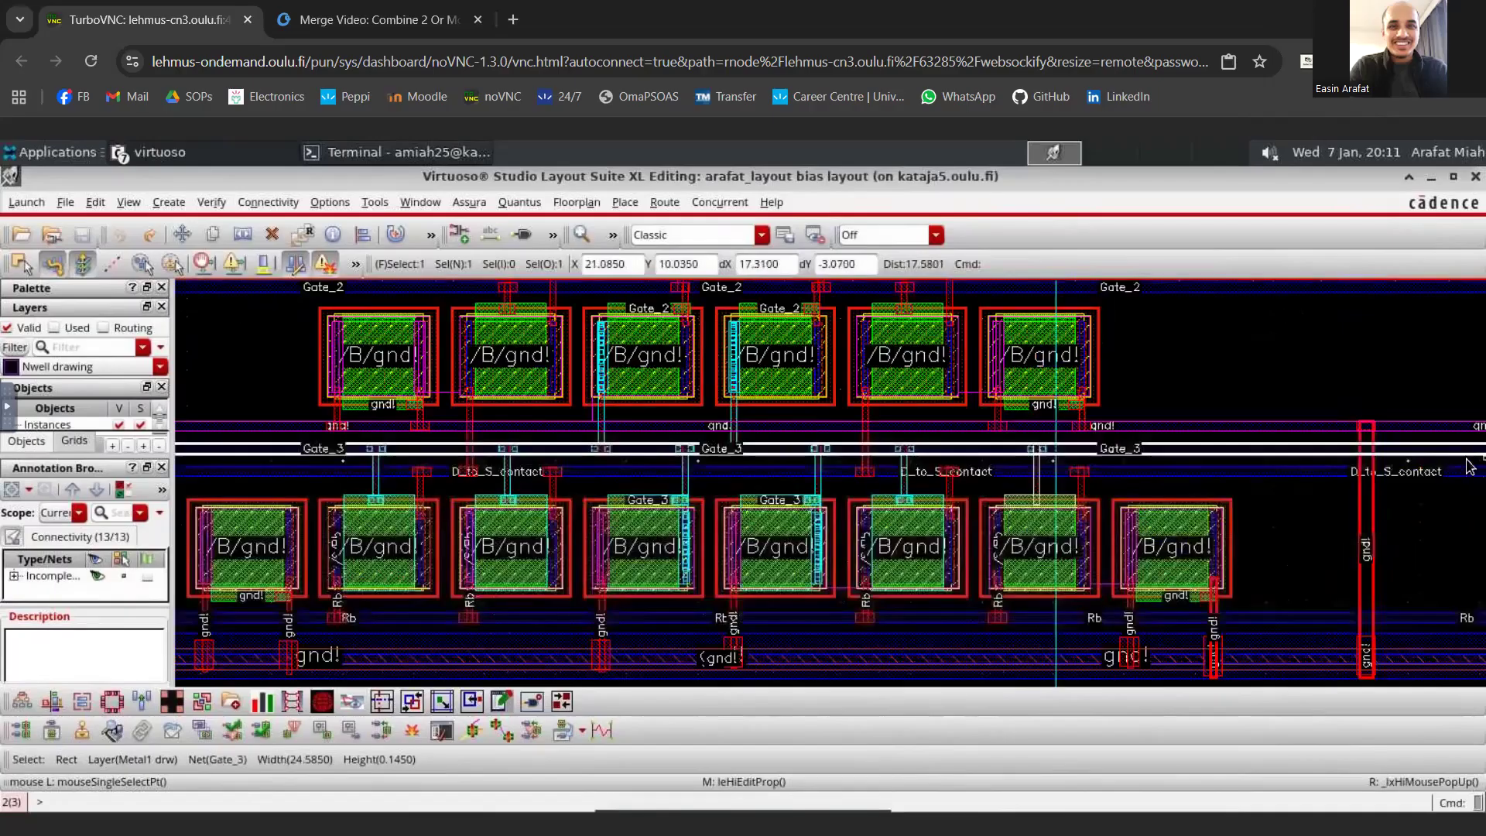
- Check the layer properties of the rightmost Gate_3 strap between the Gate_3 rail and the lower transistor row
click(1264, 499)
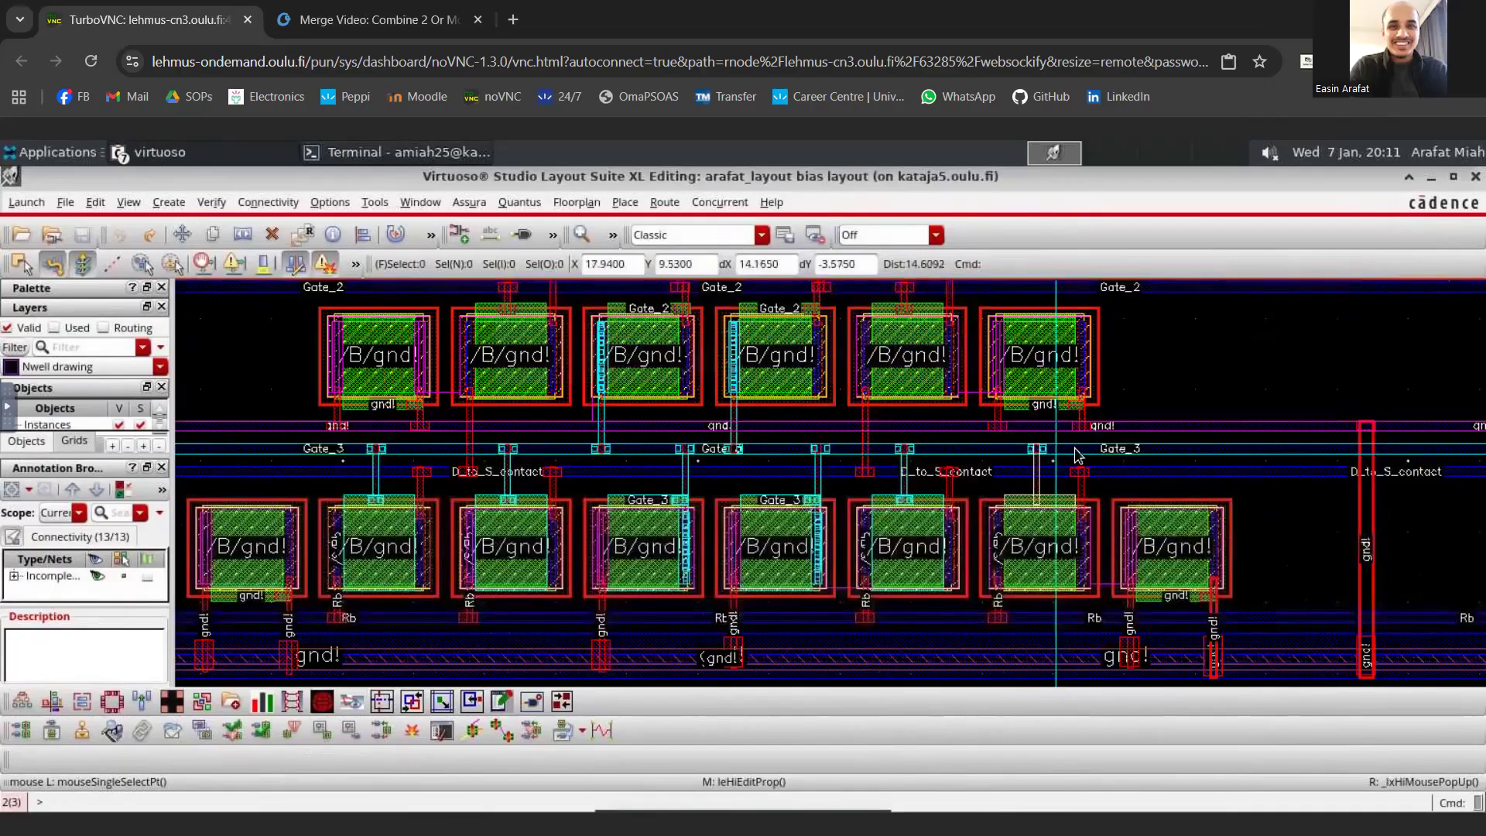
ctrl+scroll(1077, 455, up, 2)
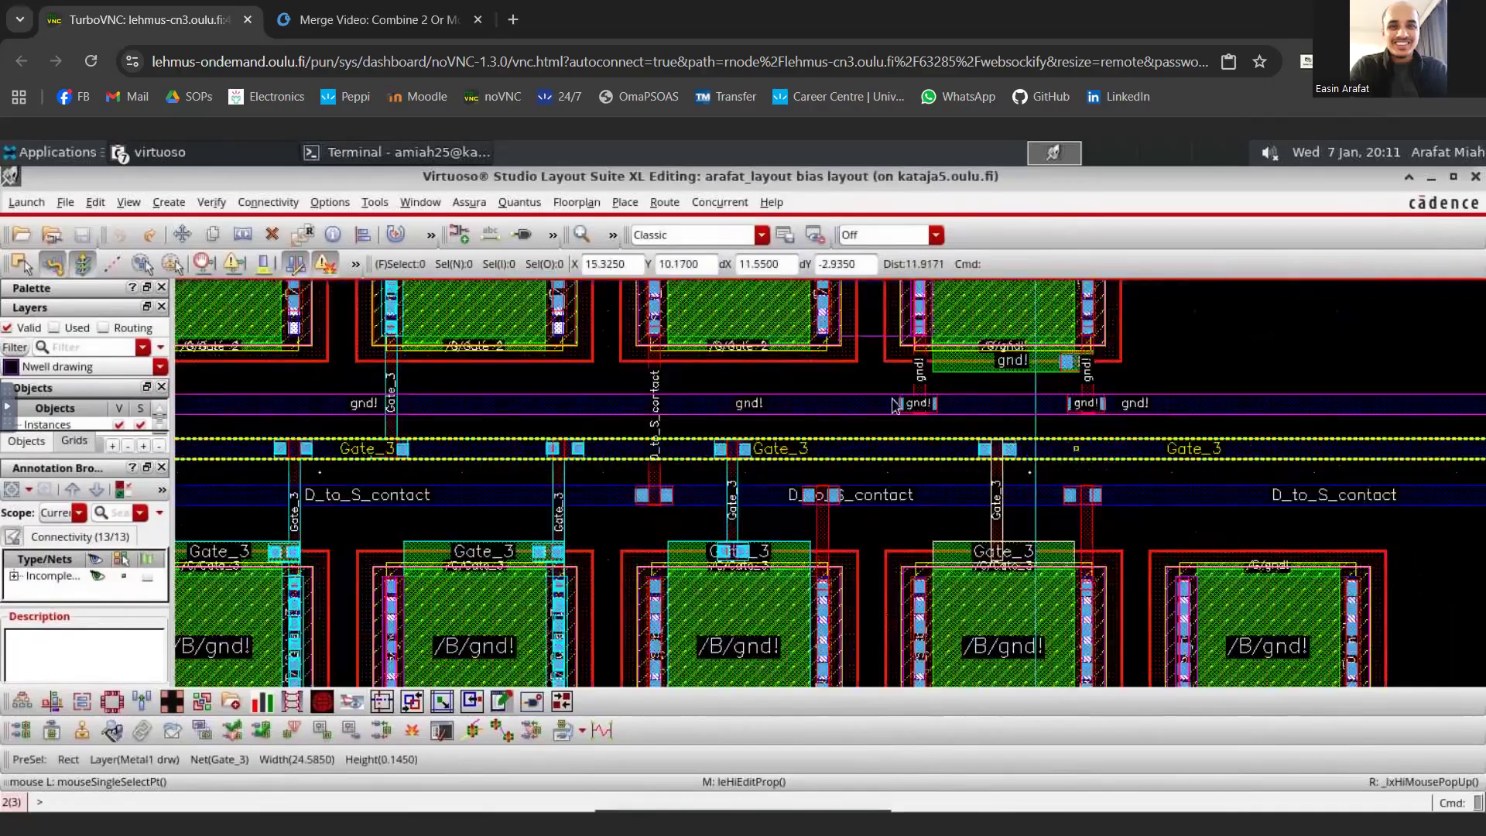
click(657, 469)
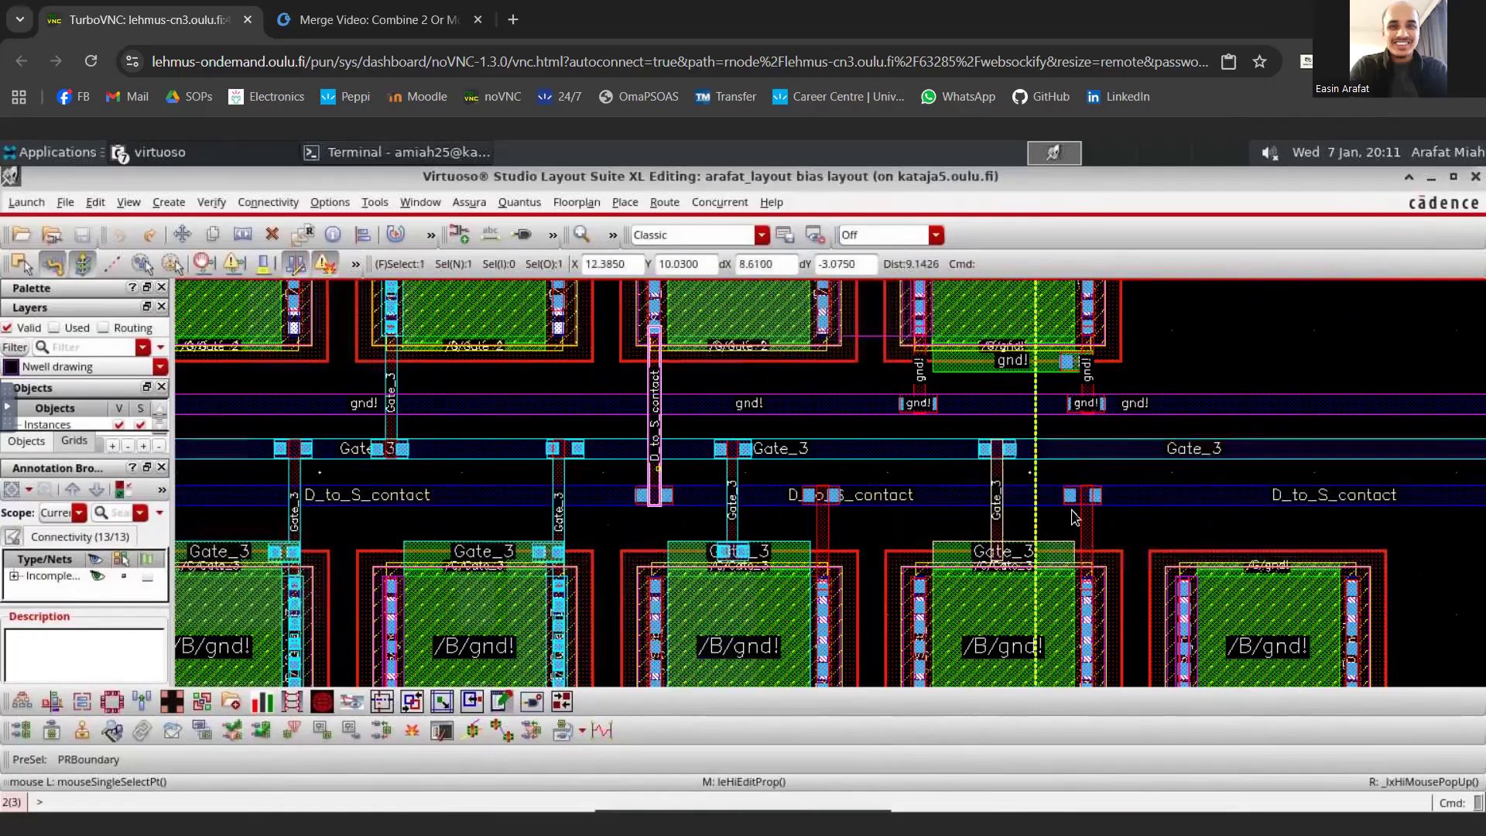
click(1003, 493)
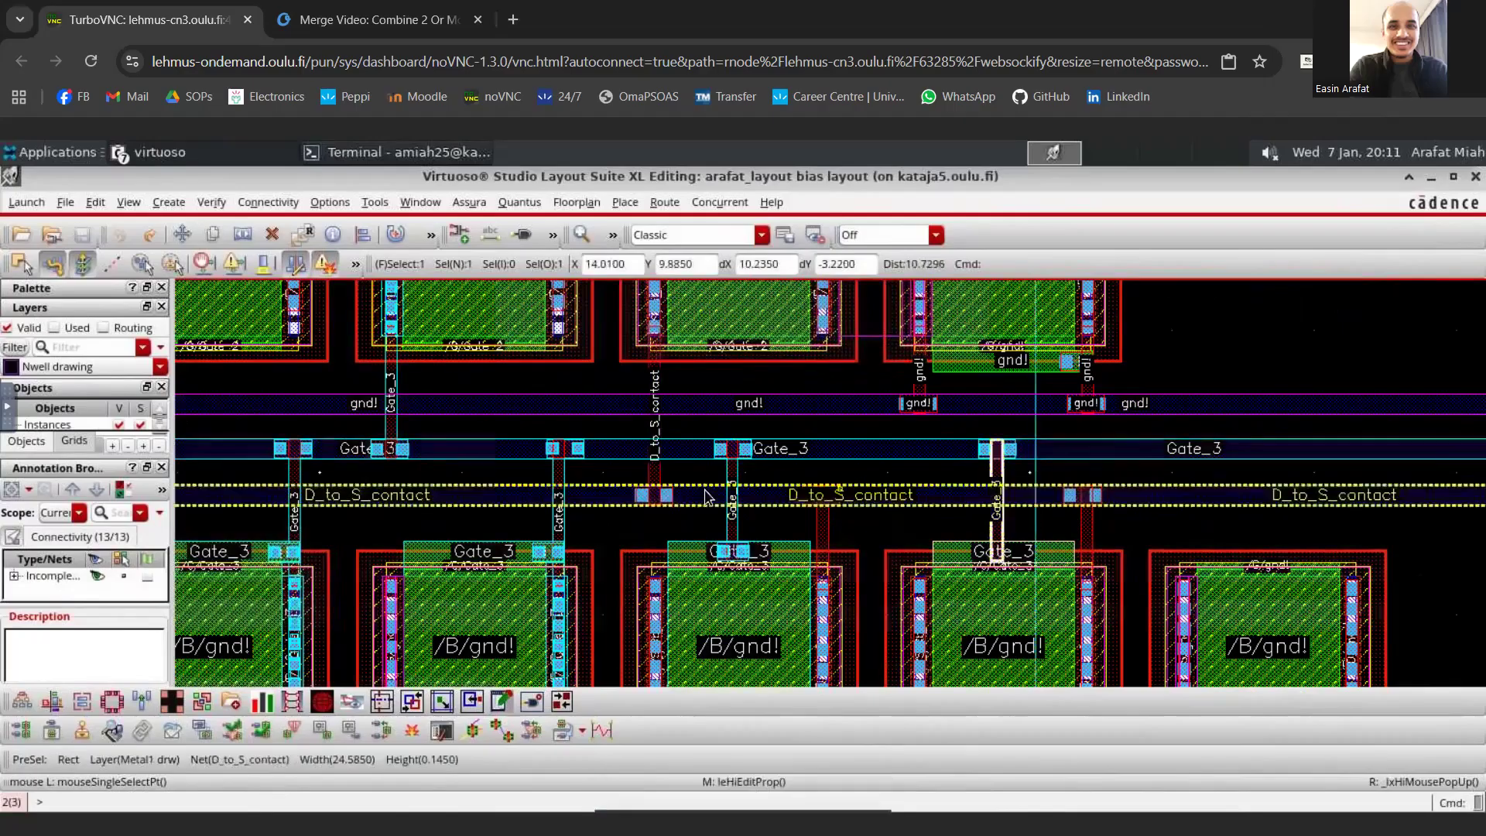
key(q)
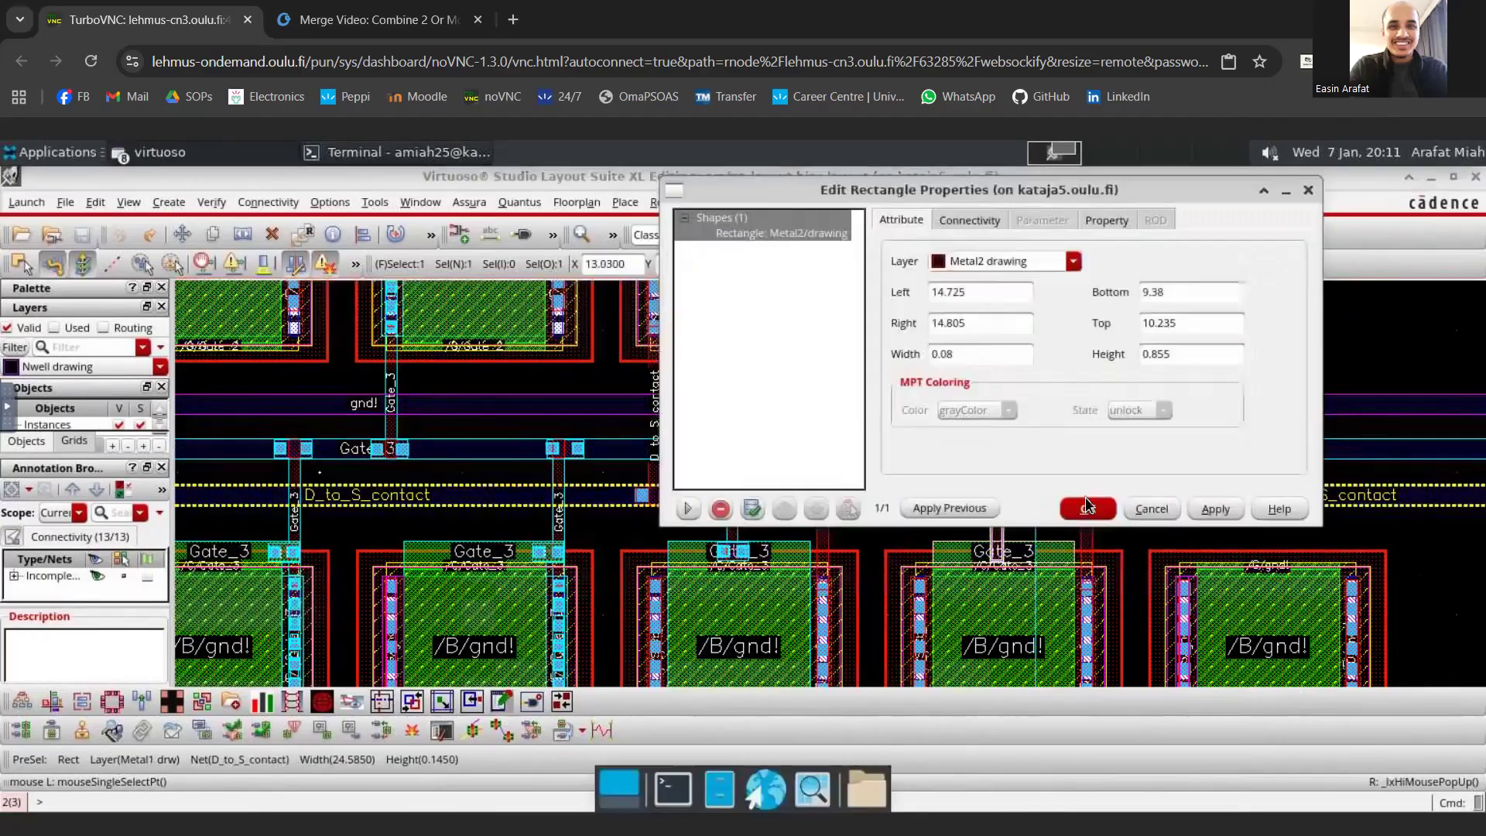
click(1089, 510)
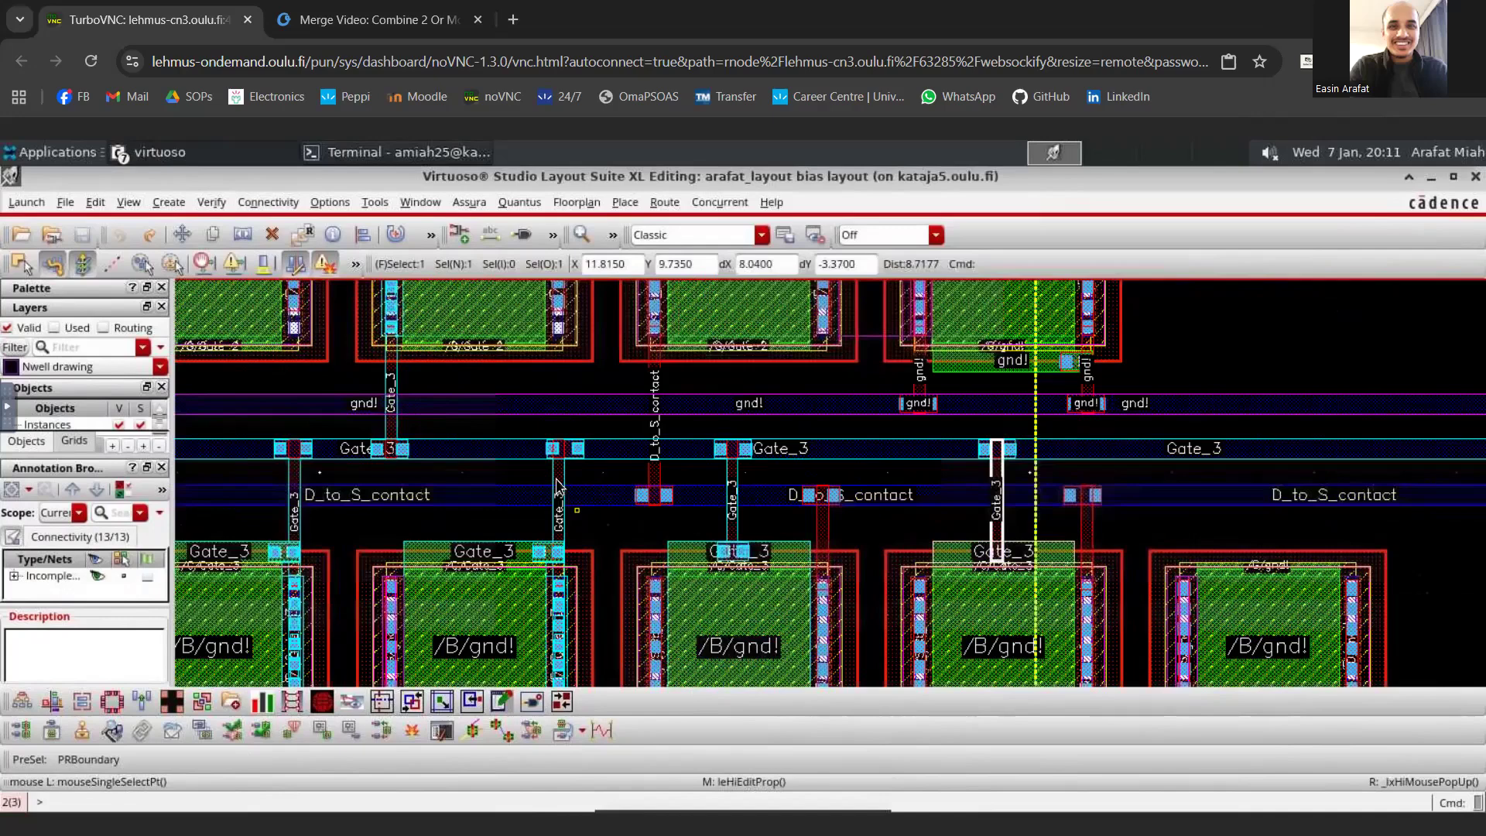
- Check the layer properties of another Gate_3 strap and examine the remaining straps along the Gate_3 rail
click(557, 488)
key(q)
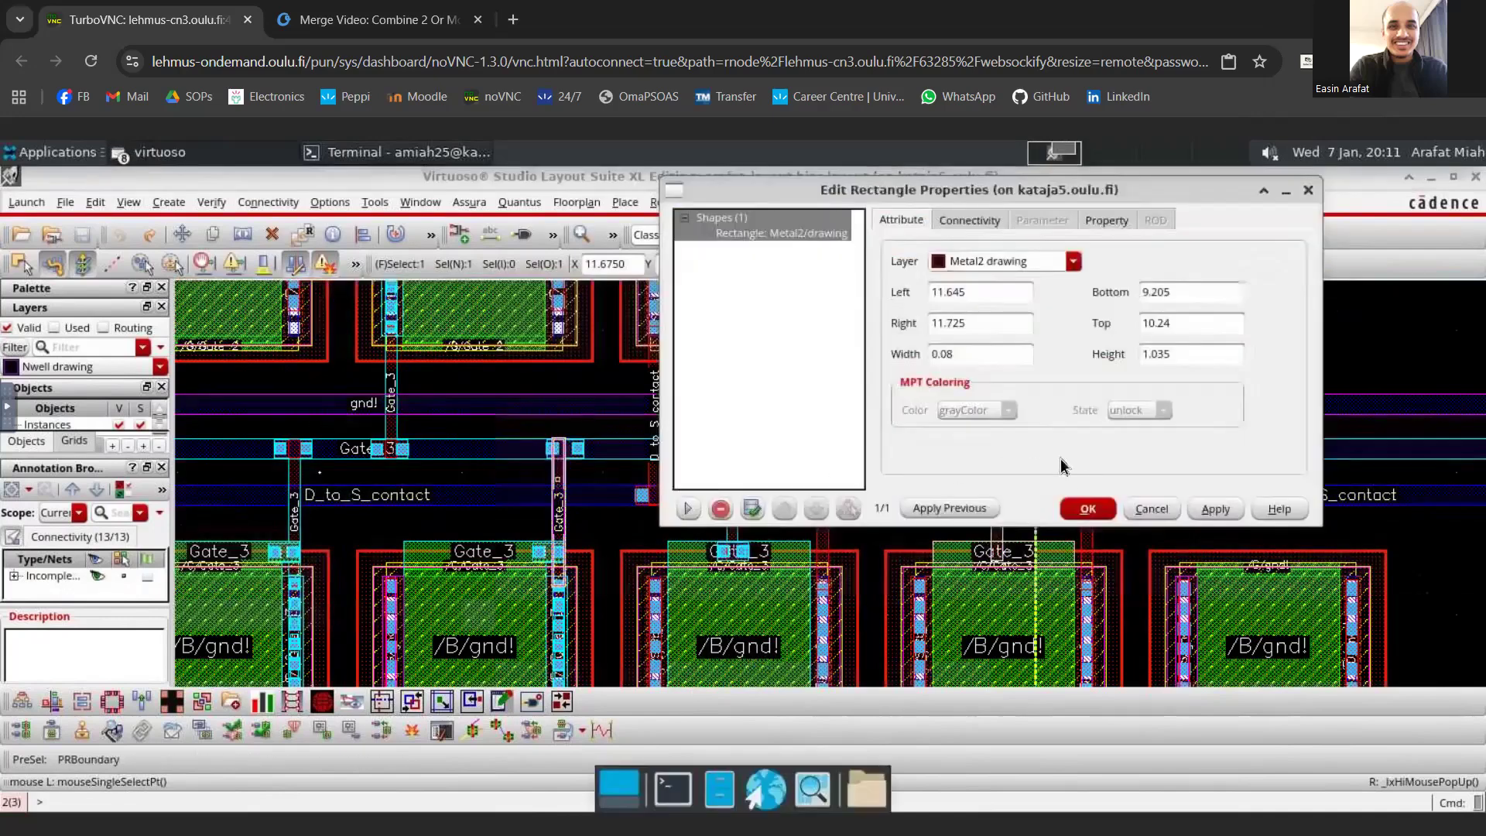
click(1089, 510)
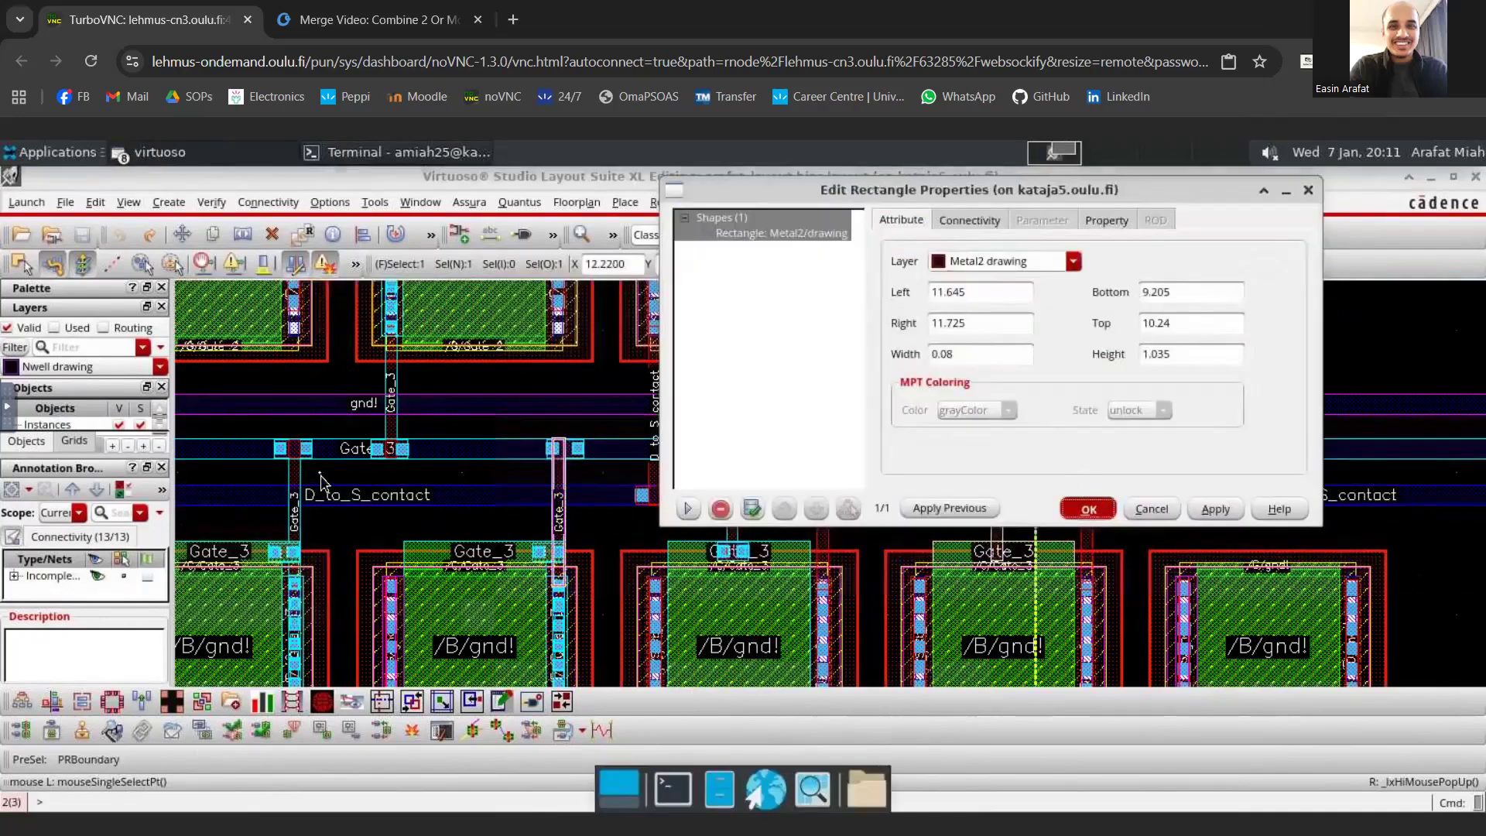
shift+scroll(303, 481, left, 1)
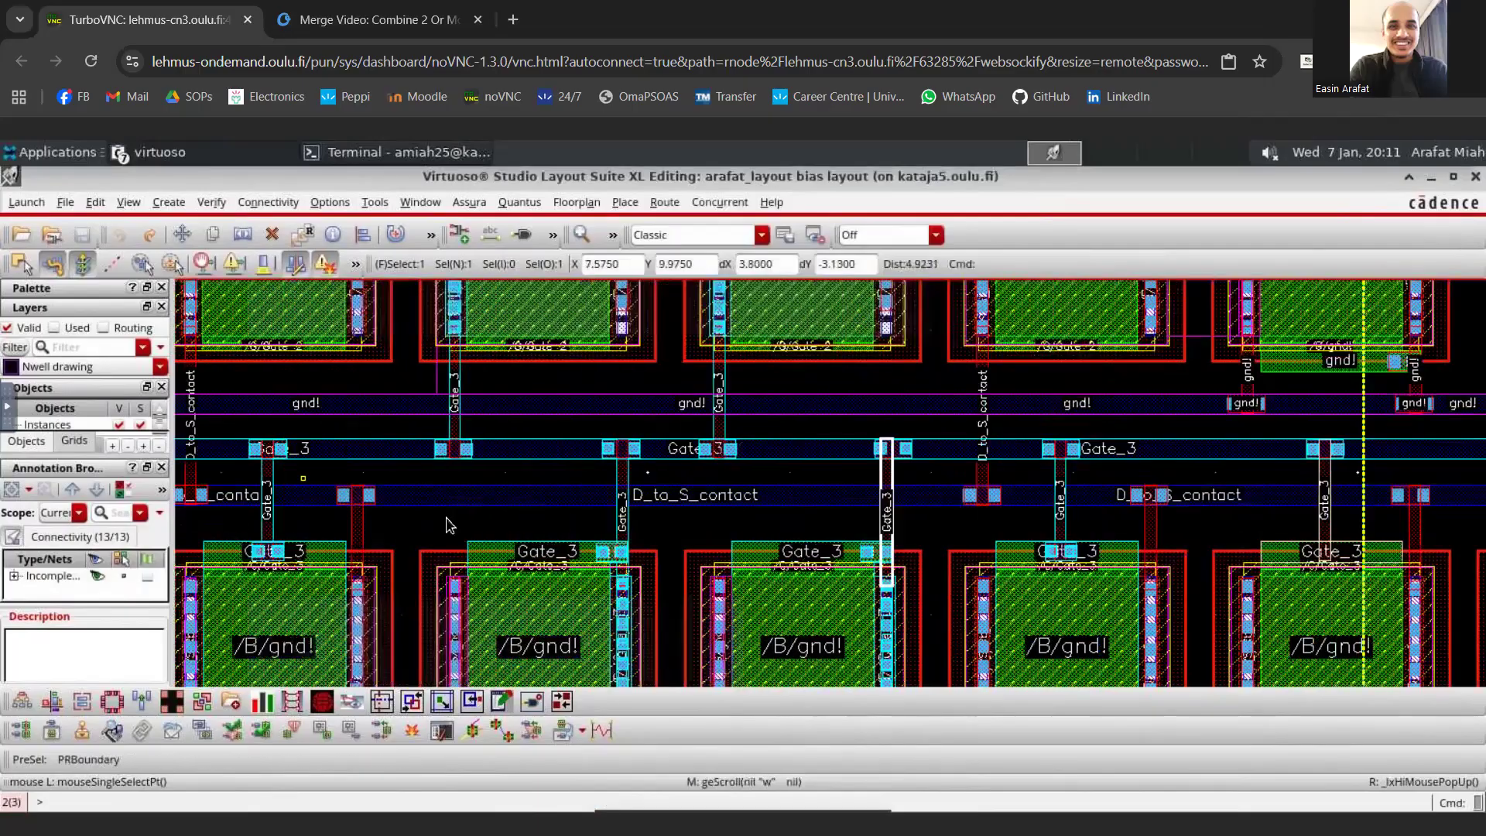
shift+scroll(646, 576, left, 1)
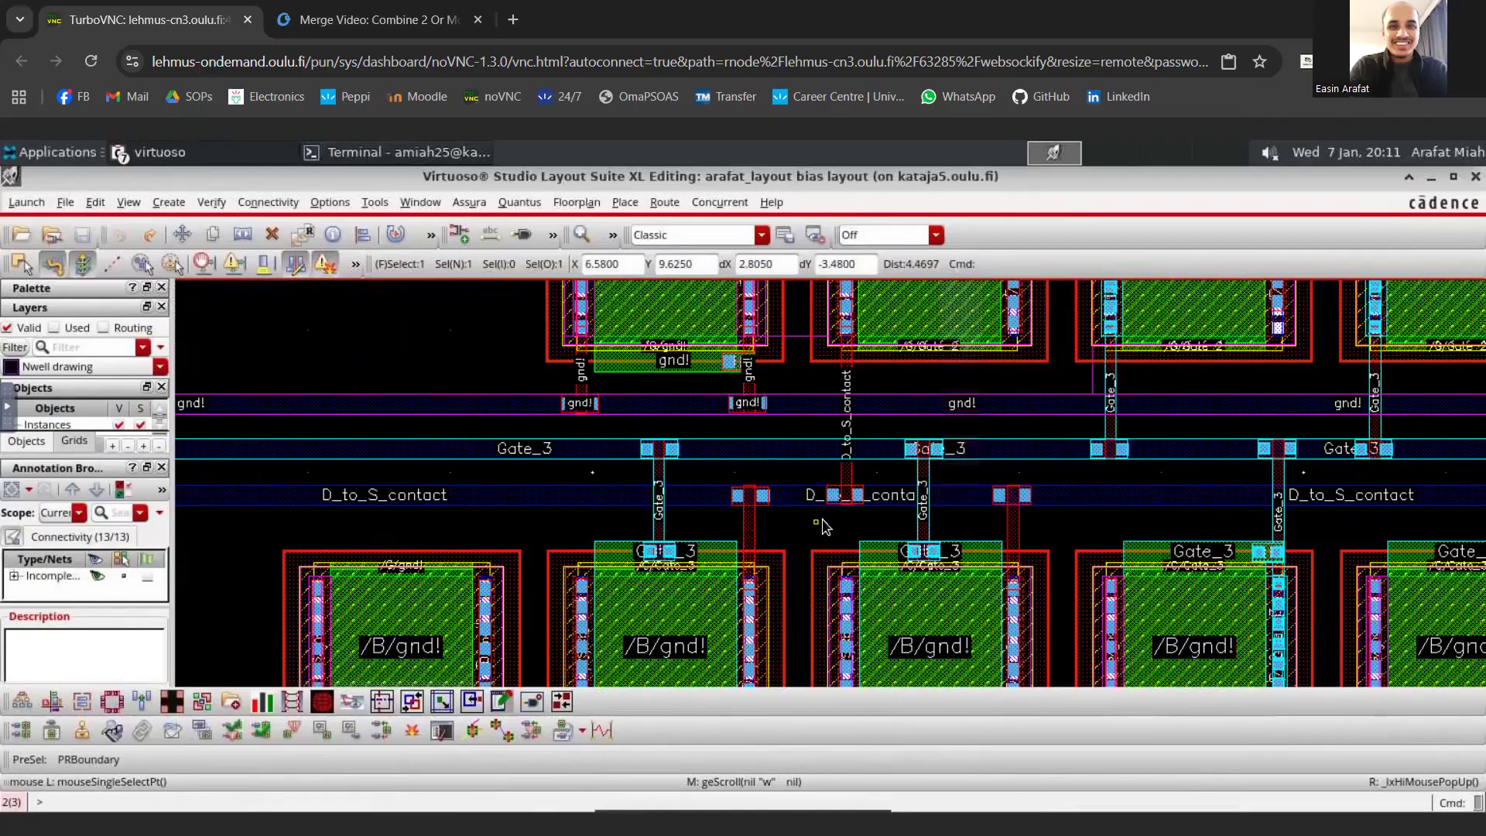
shift+scroll(826, 529, right, 1)
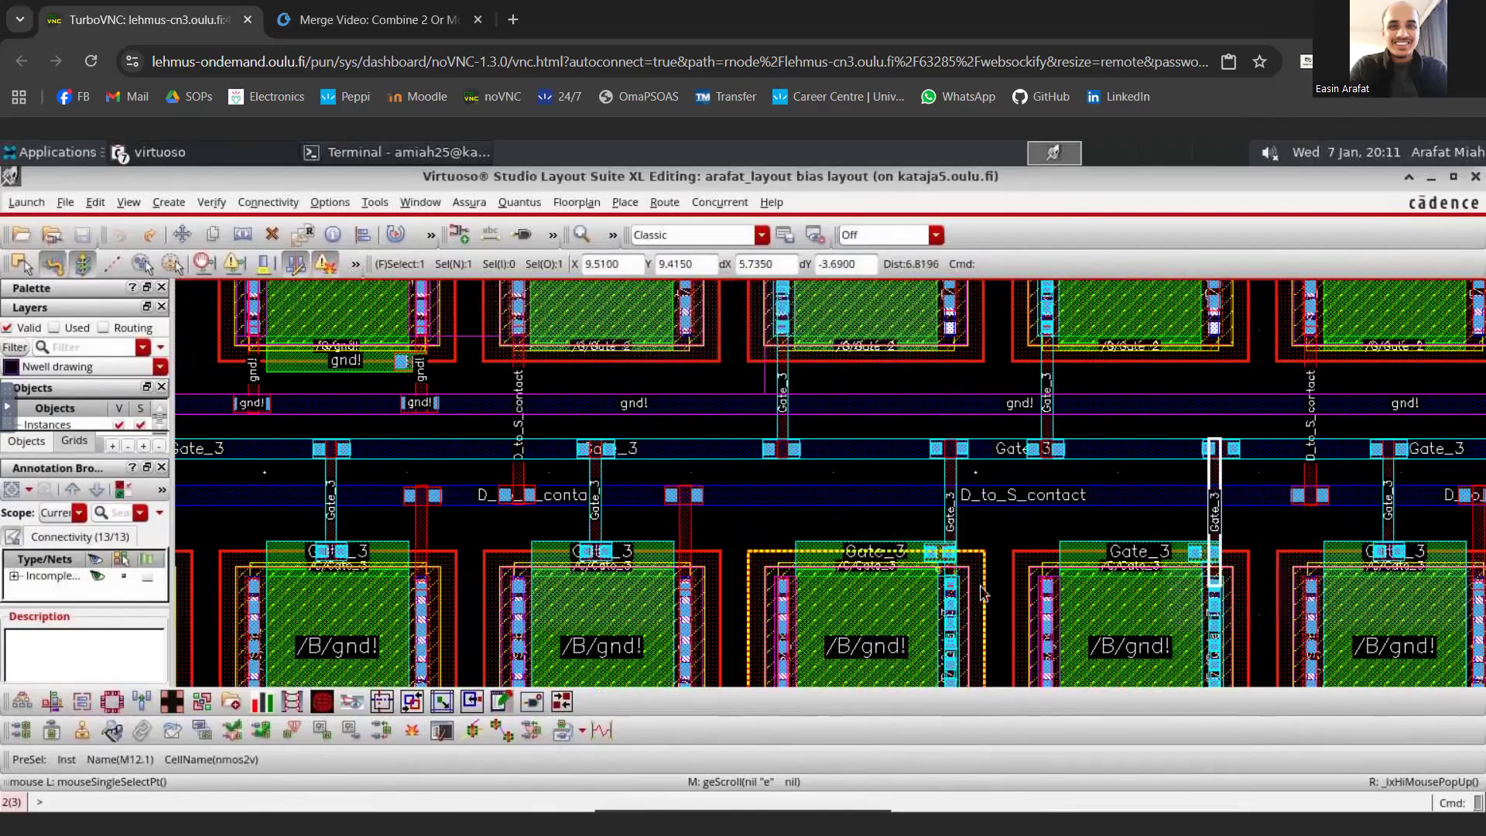
shift+scroll(1029, 599, right, 2)
key(f)
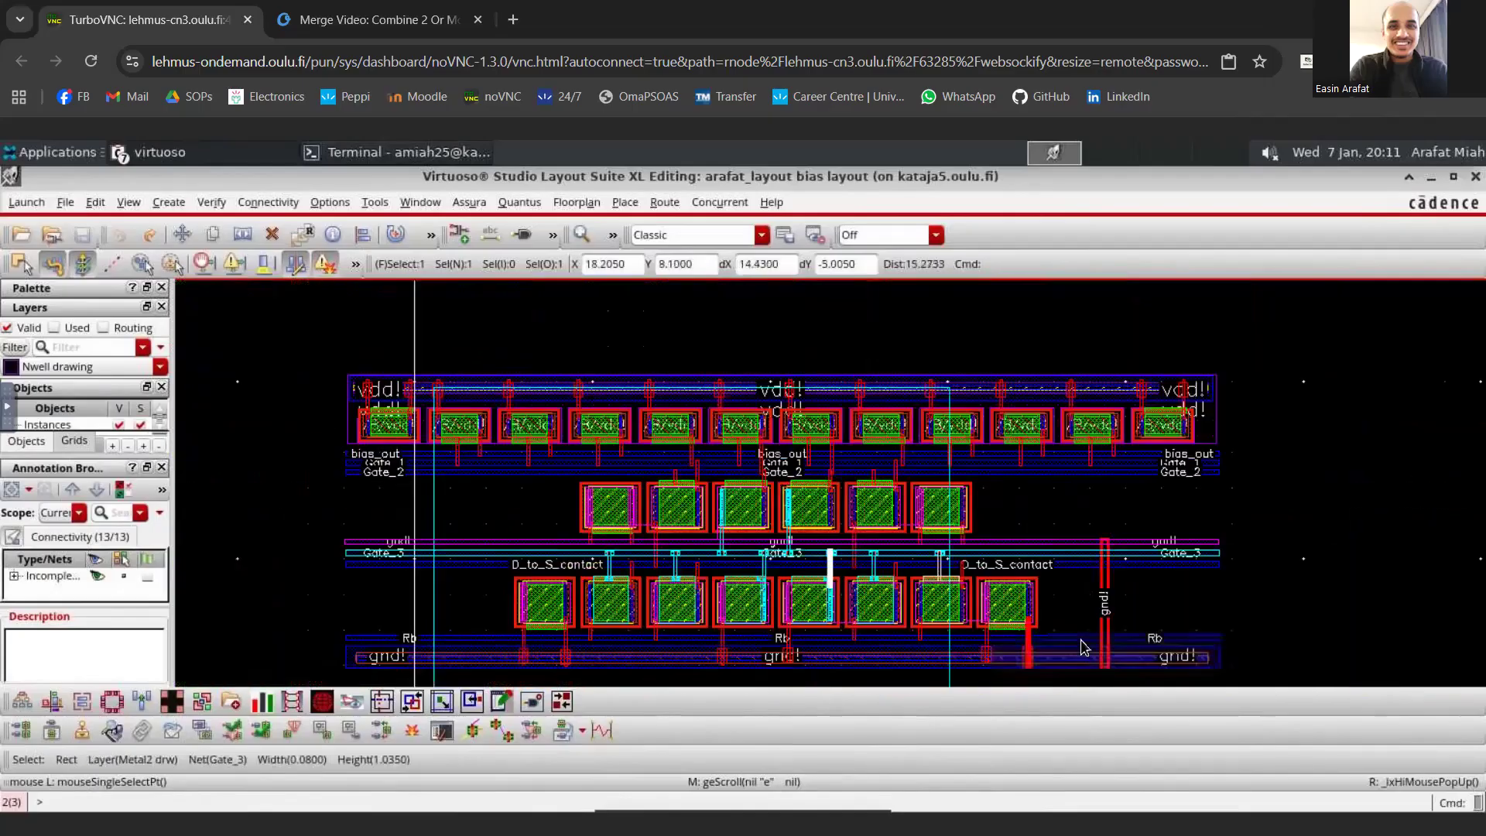
ctrl+scroll(1006, 612, up, 2)
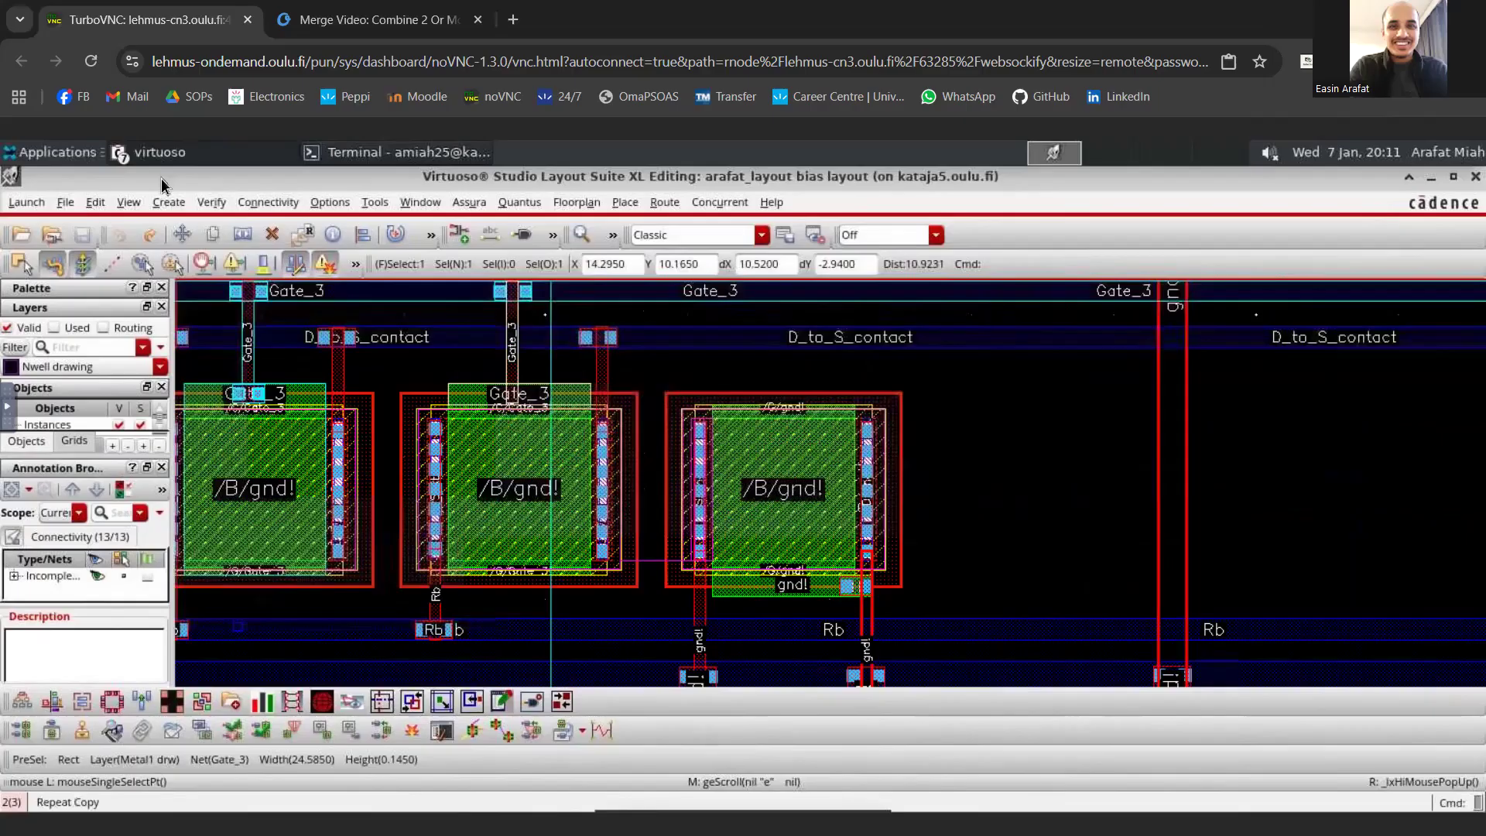
- Bring up the Nets Mismatch Tool, then probe and zoom to the layout net avC5 paired with Gate_1
click(155, 152)
click(197, 184)
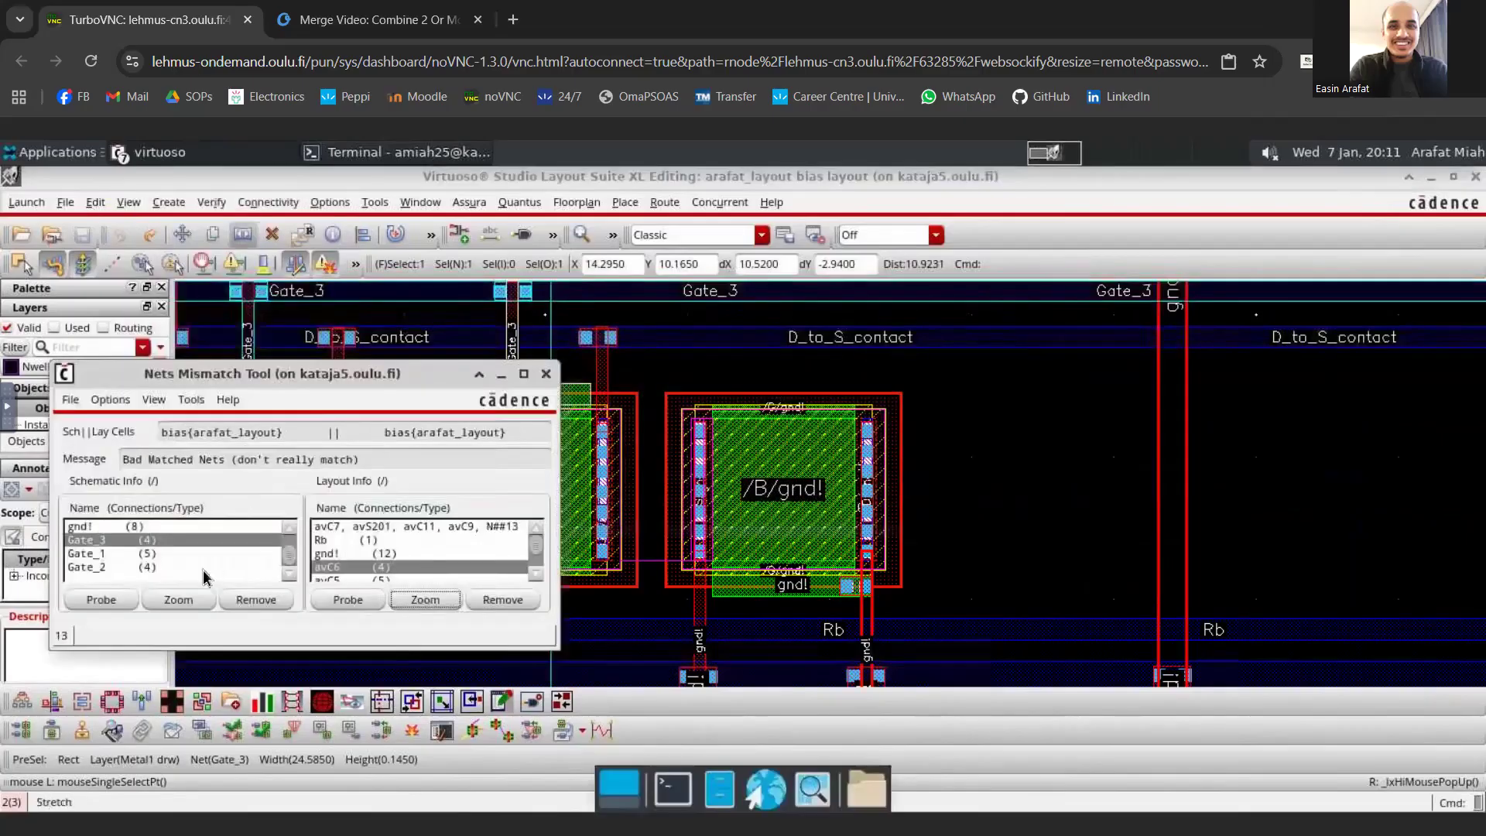
click(172, 555)
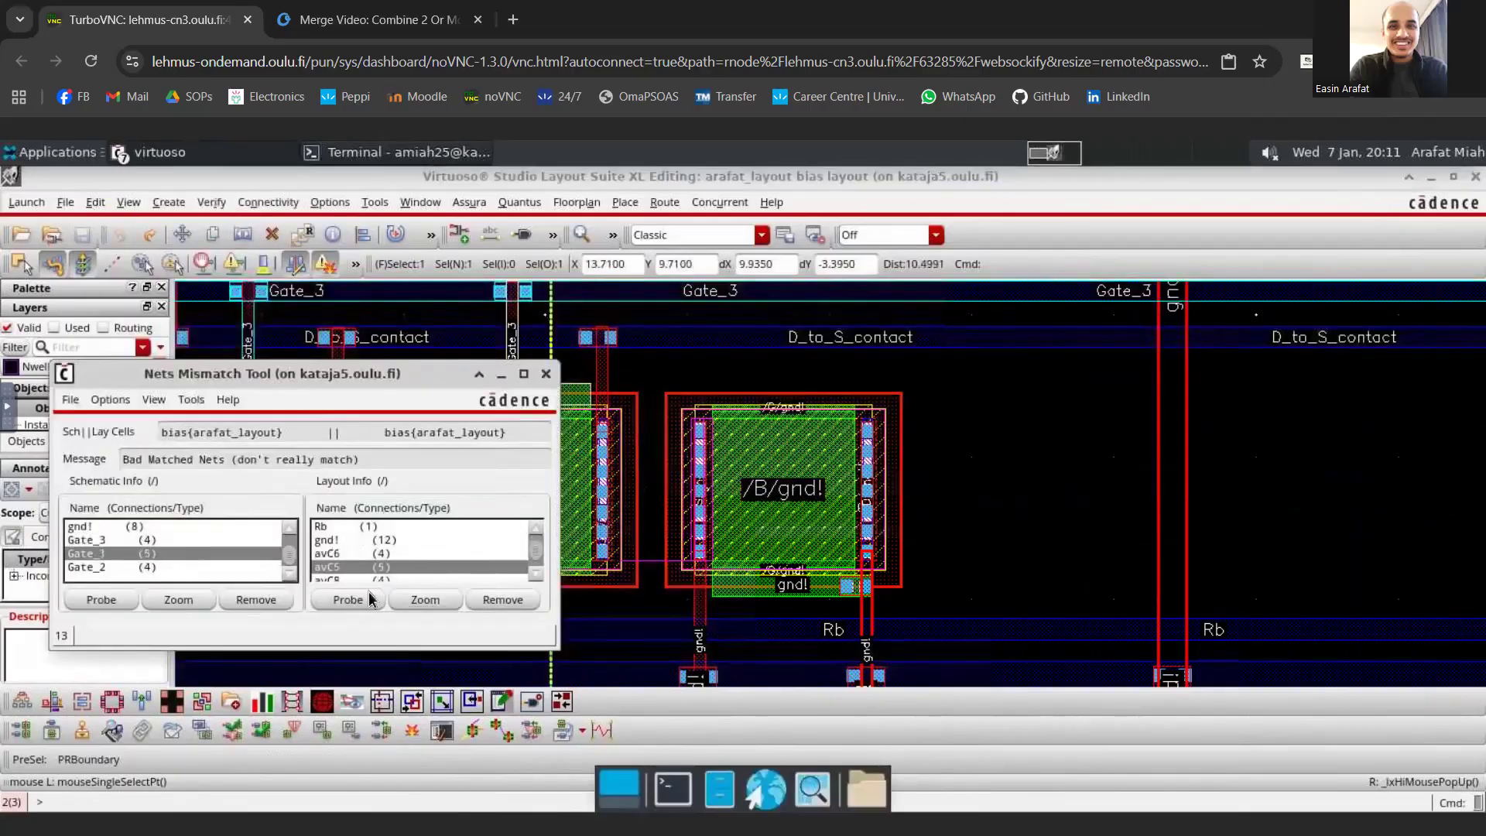
click(439, 608)
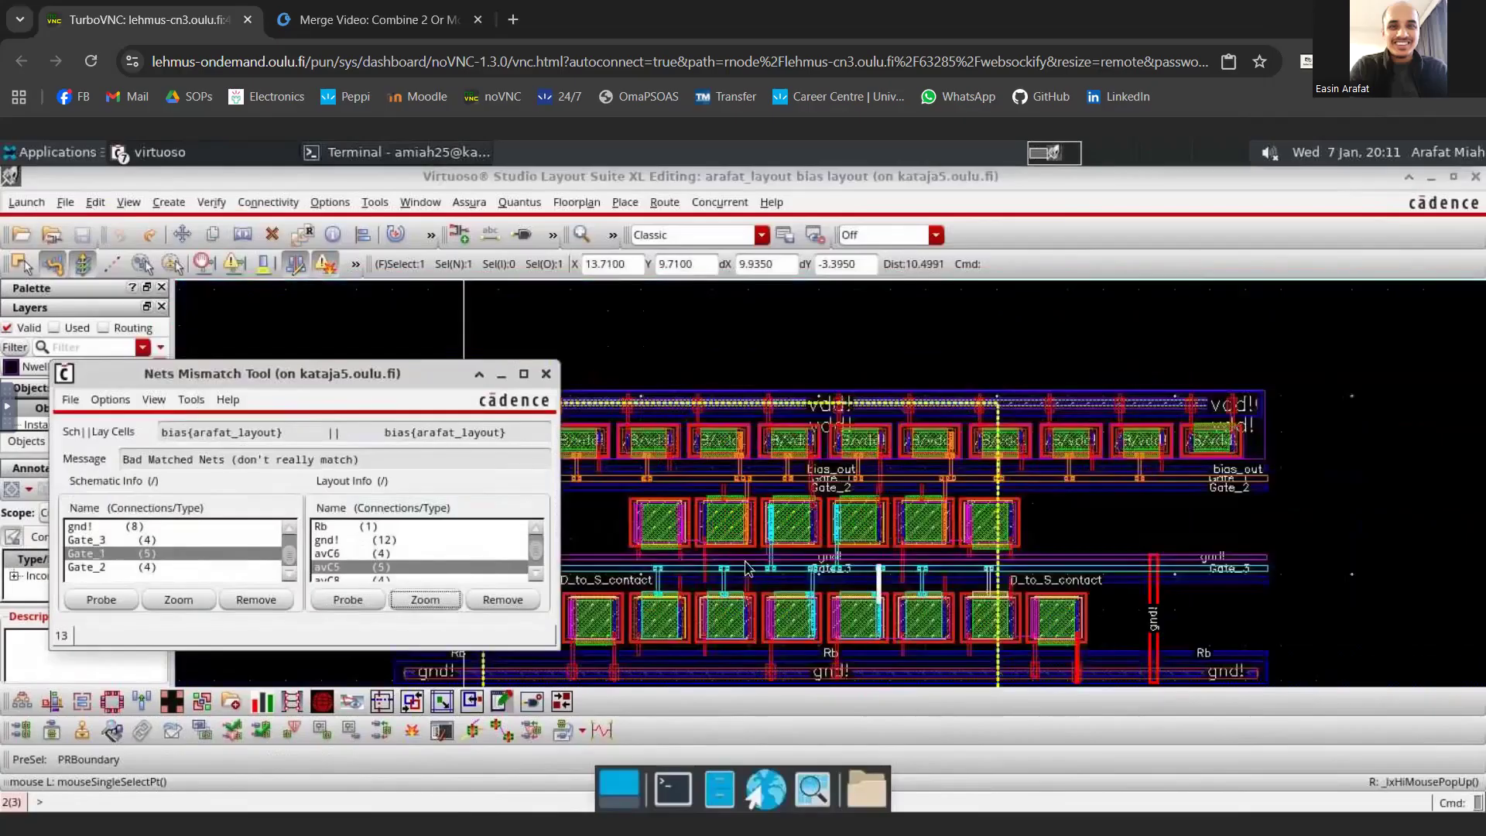
scroll(1042, 472, up, 1)
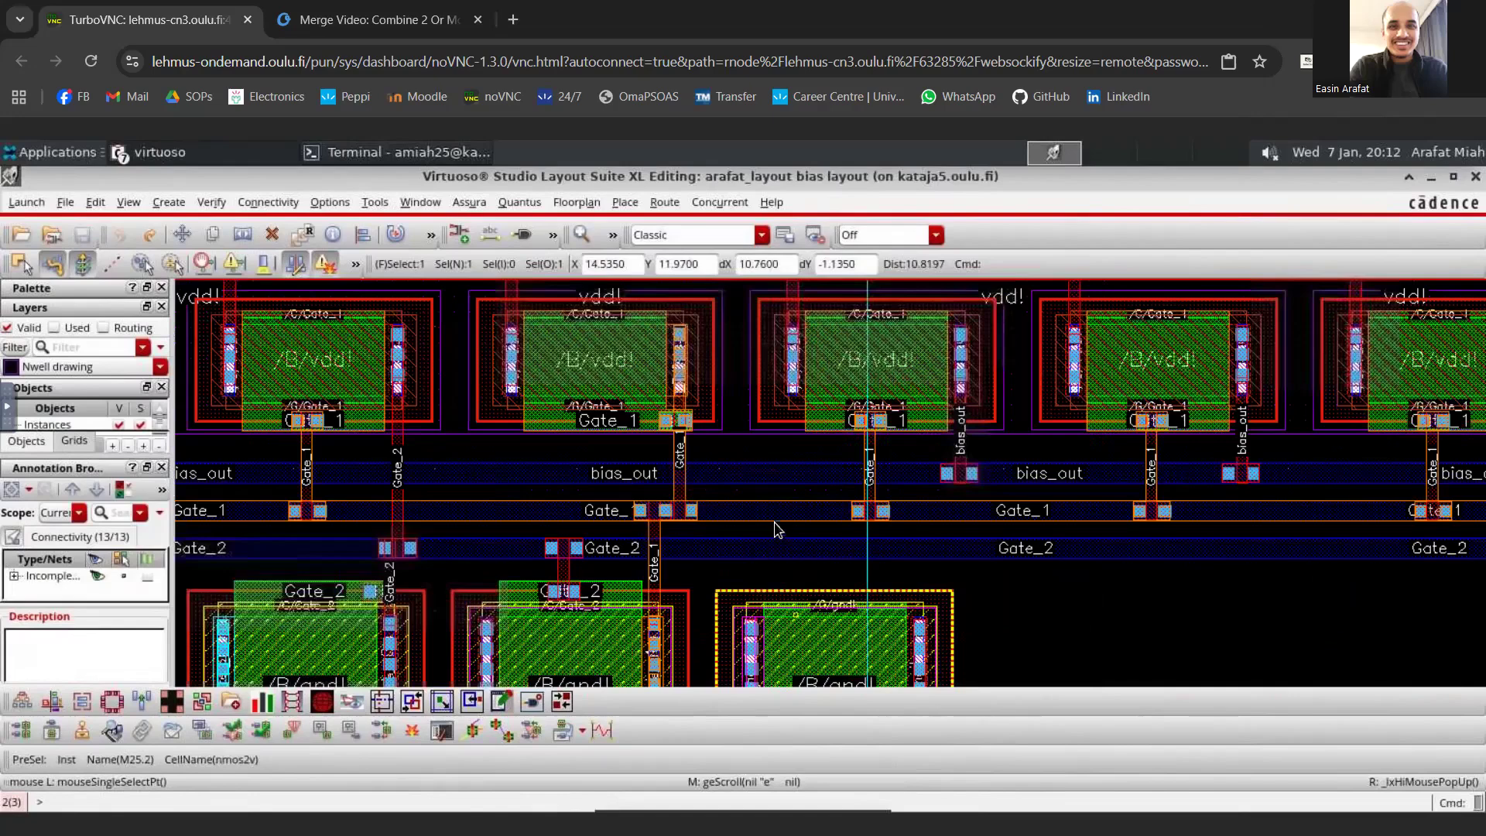
- Check the layer properties of the Gate_1 rail and examine its straps below the vdd! transistor row
key(q)
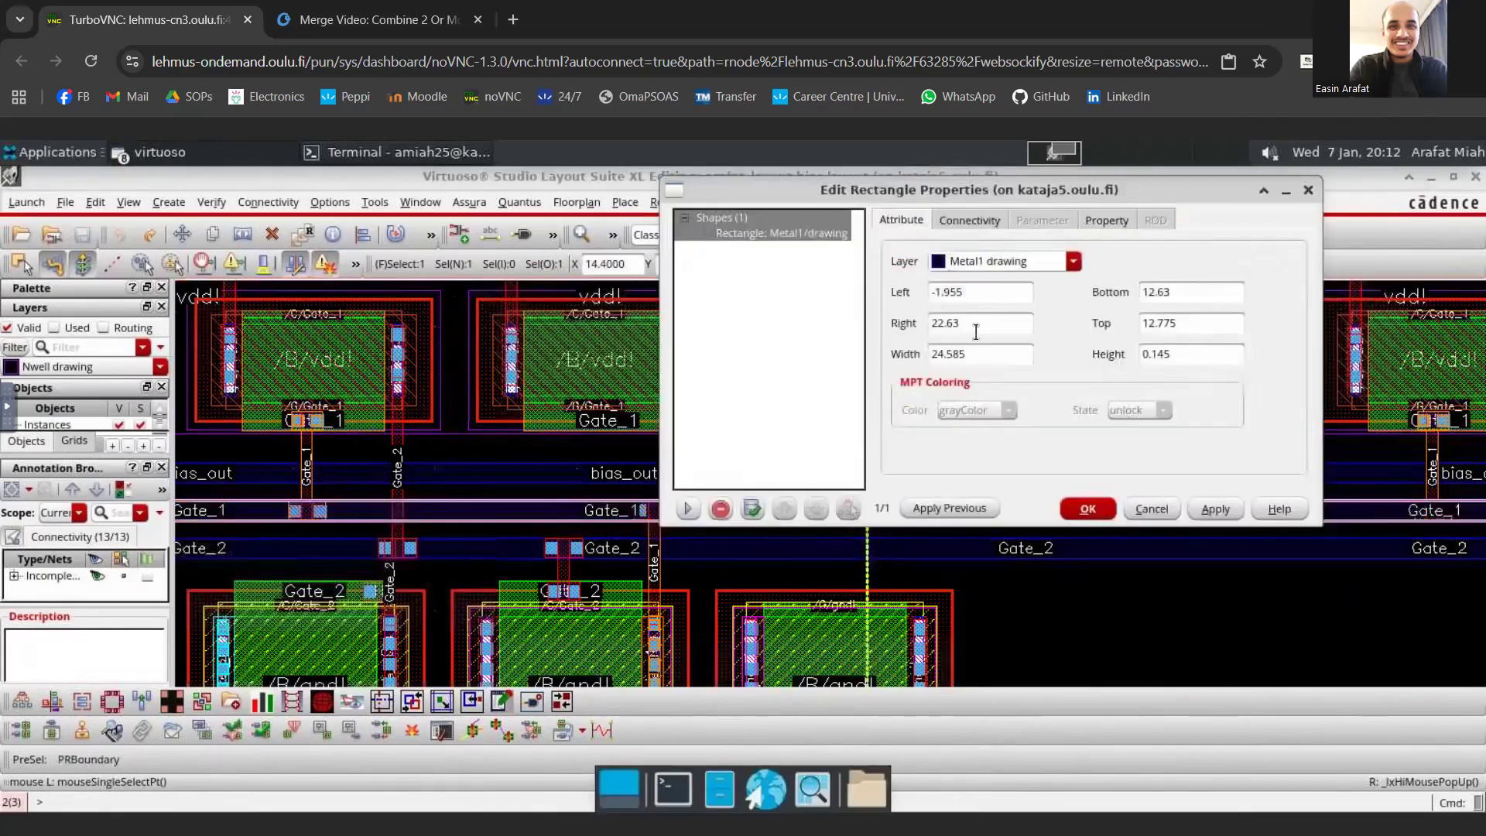
click(1087, 508)
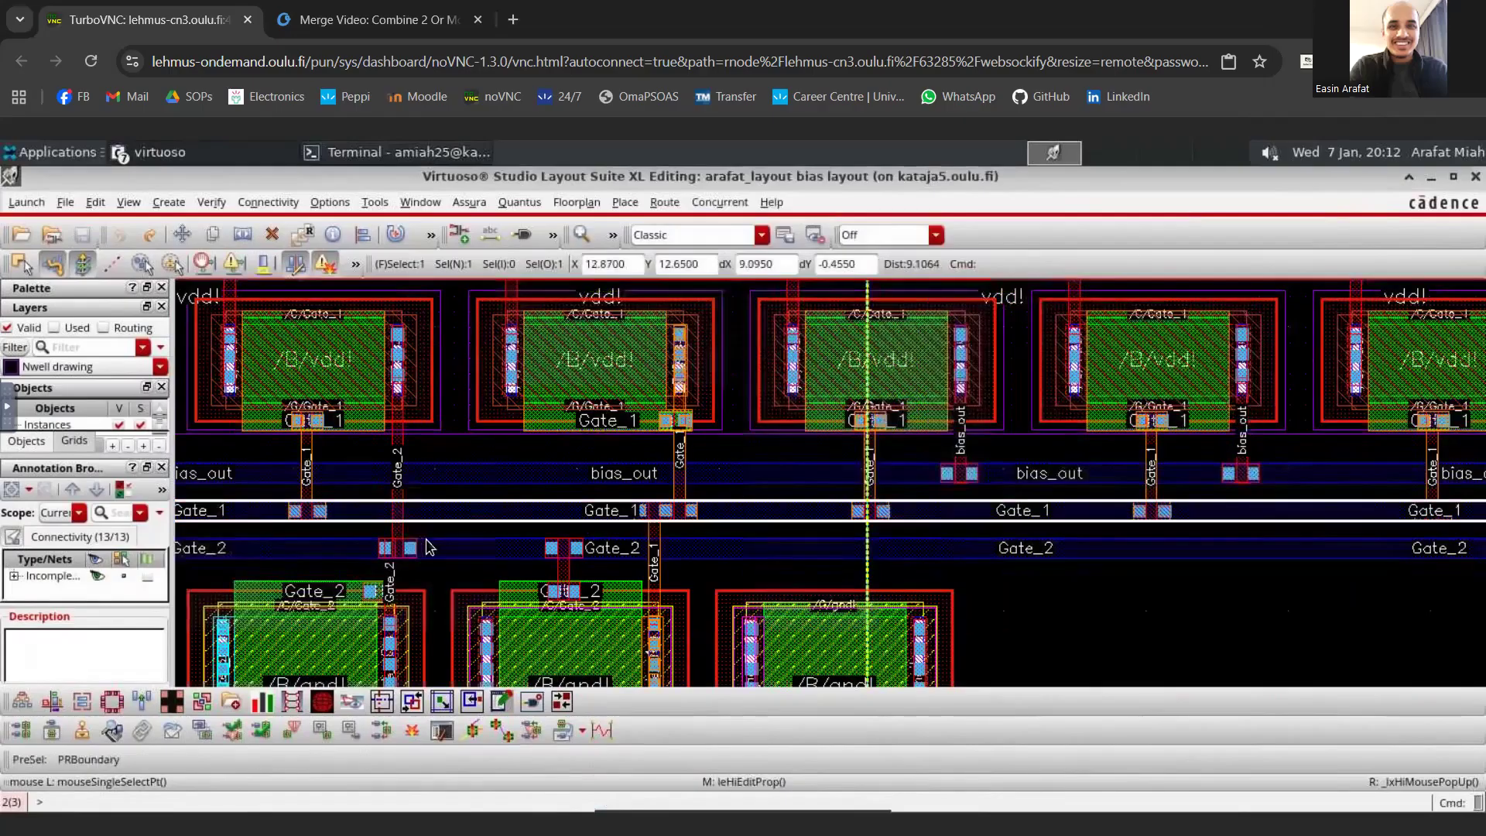
scroll(431, 541, down, 1)
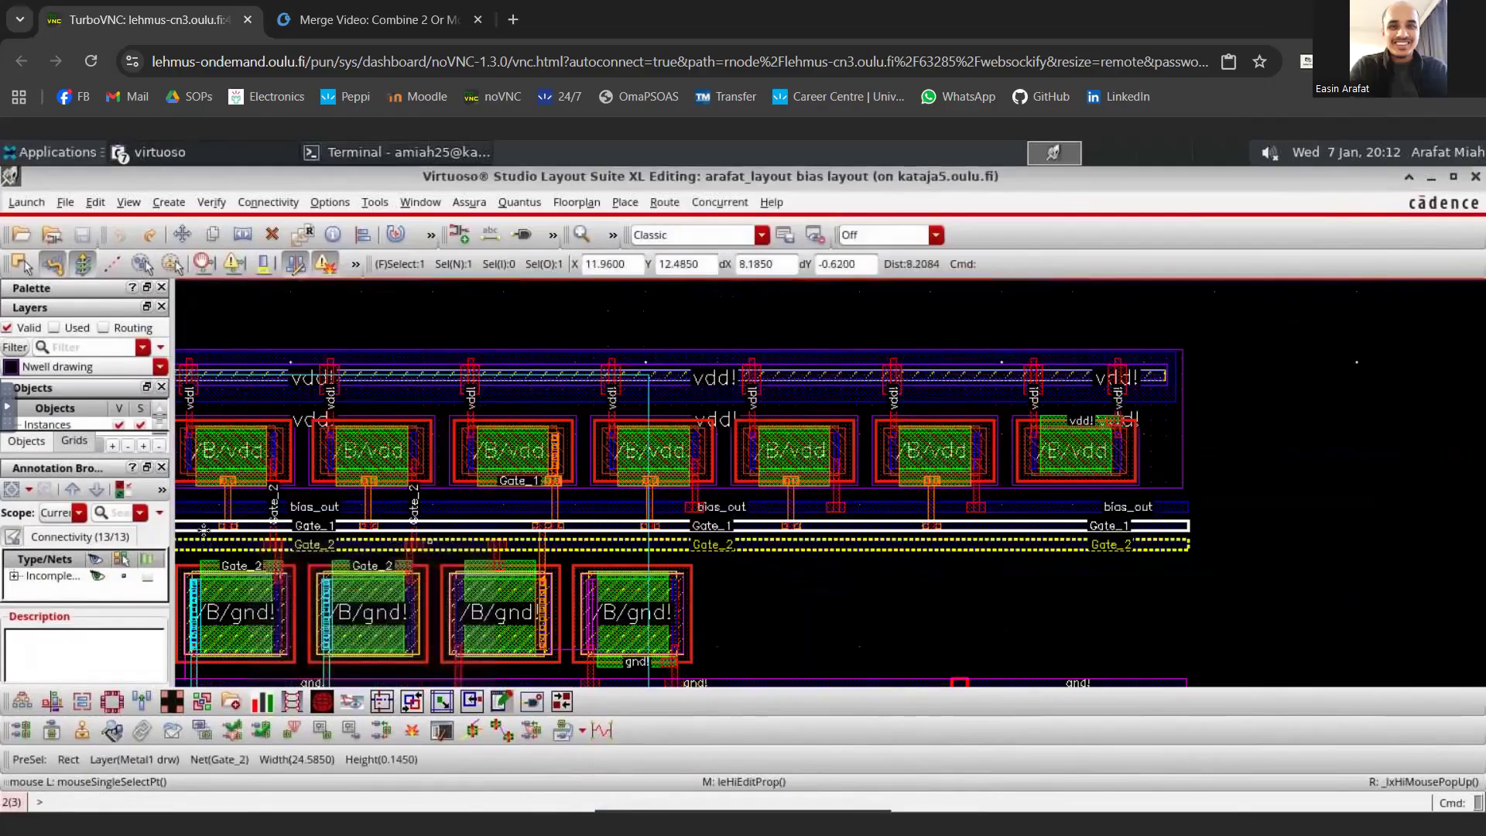
scroll(203, 530, up, 1)
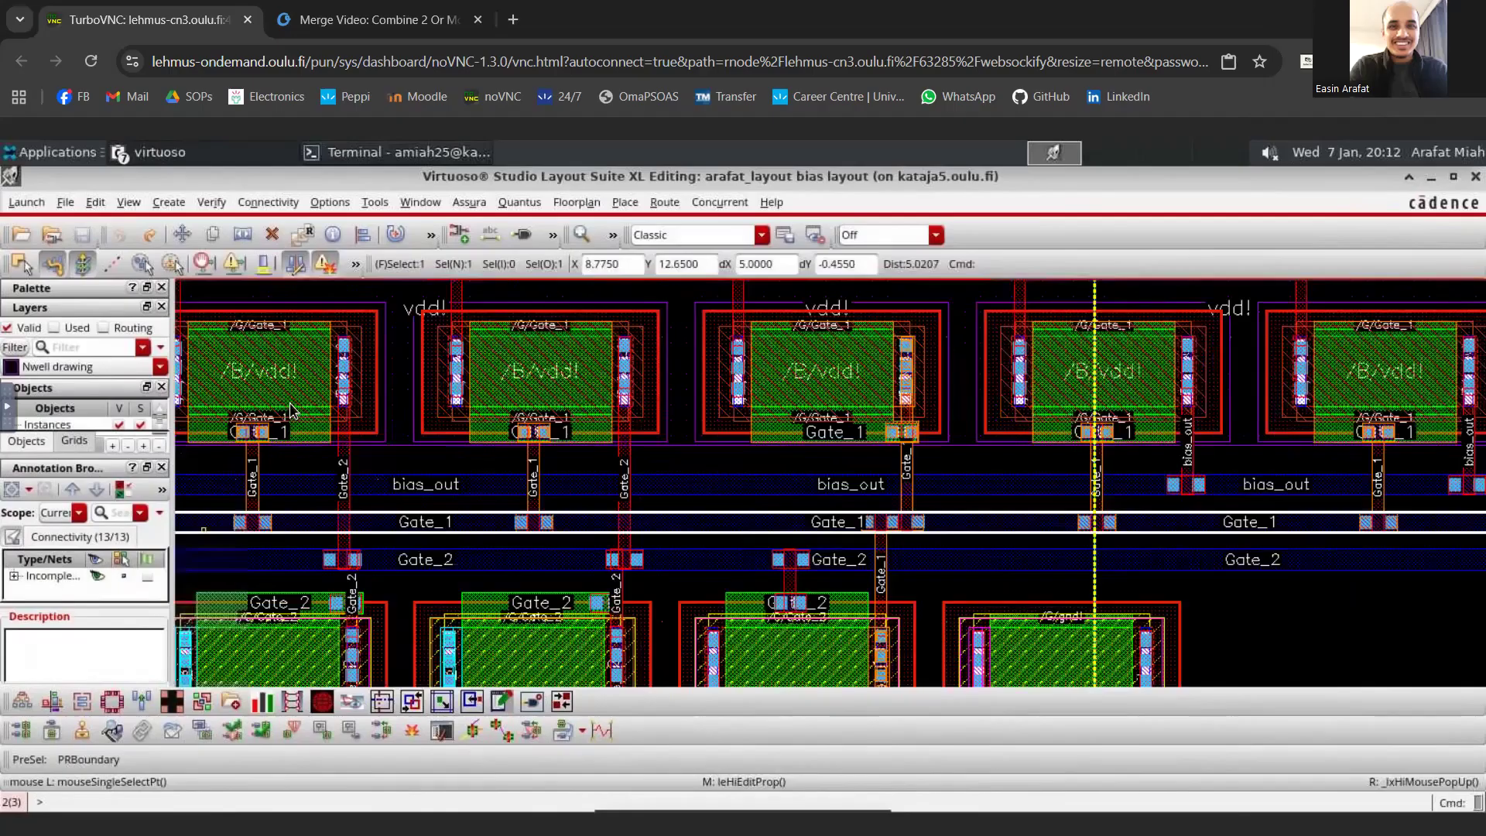
- Select the two gnd! straps drawn on Metal2 slot near the lower gnd! rail and set the shorter one's layer to Metal2 drawing
scroll(291, 411, down, 1)
scroll(488, 535, down, 1)
scroll(488, 536, up, 1)
scroll(495, 519, down, 1)
scroll(422, 465, up, 1)
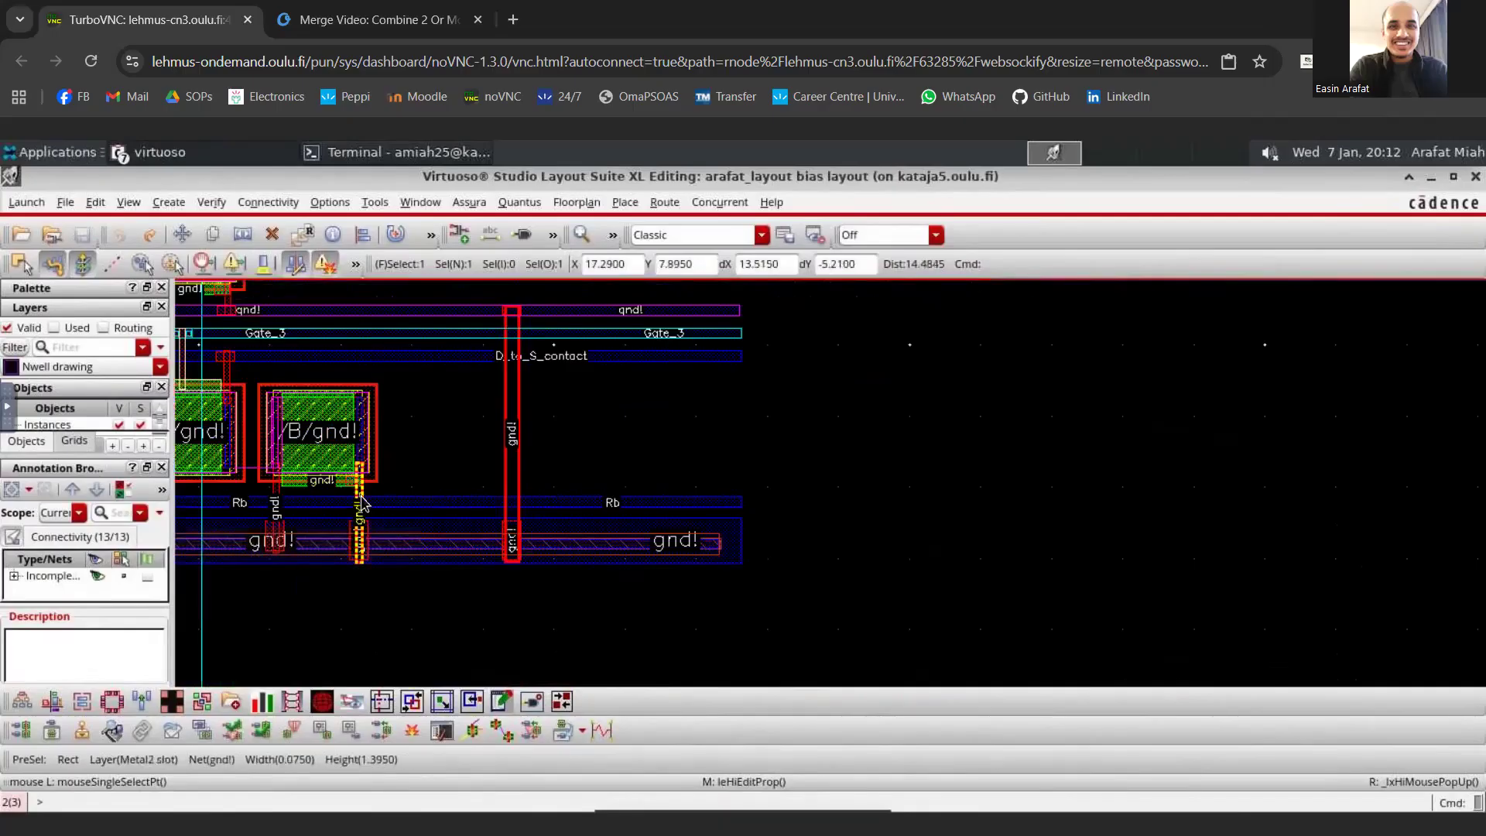
shift+click(512, 487)
key(q)
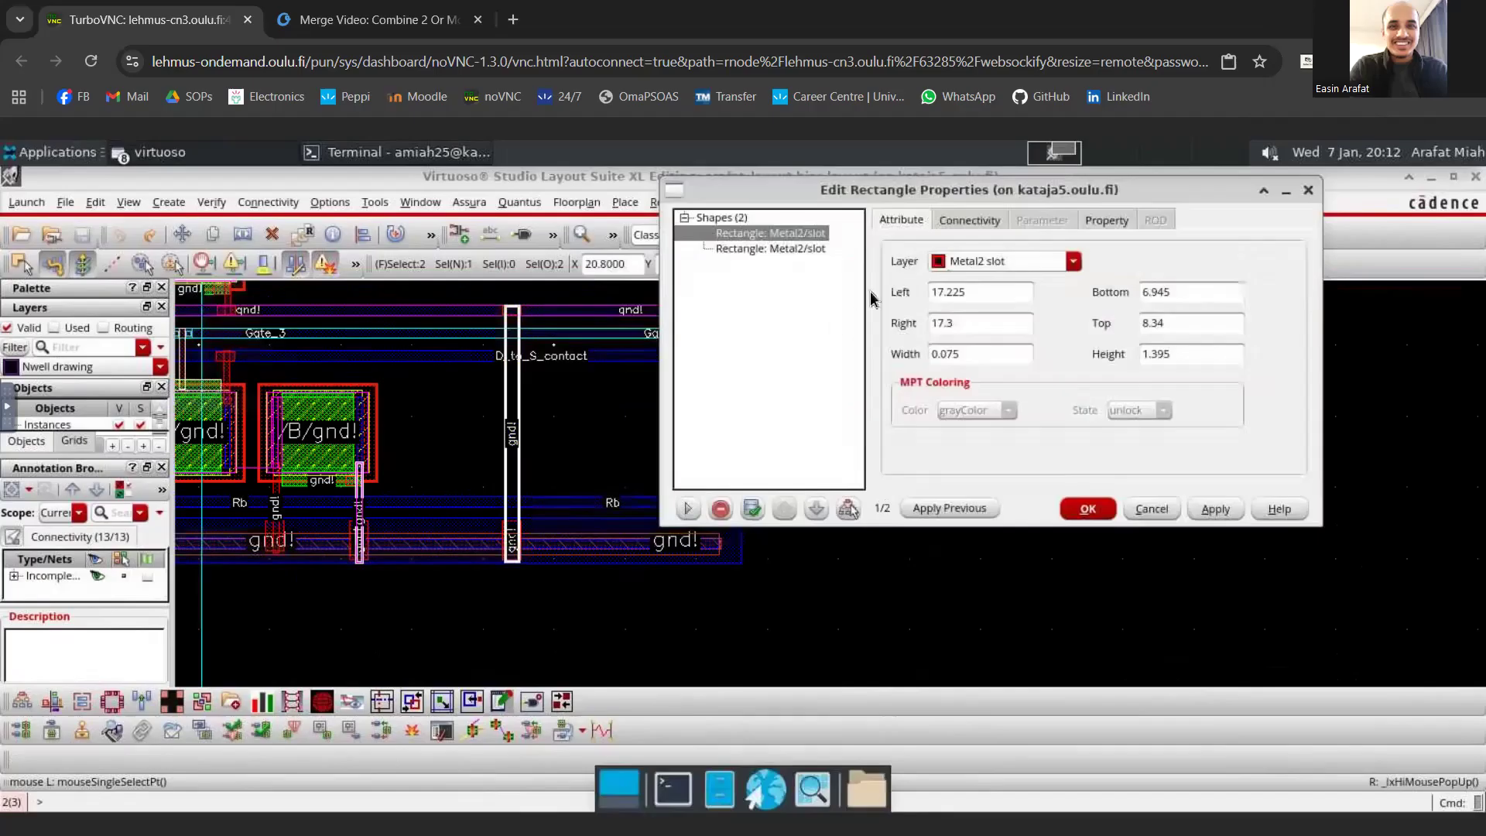
click(1072, 266)
scroll(1008, 372, down, 5)
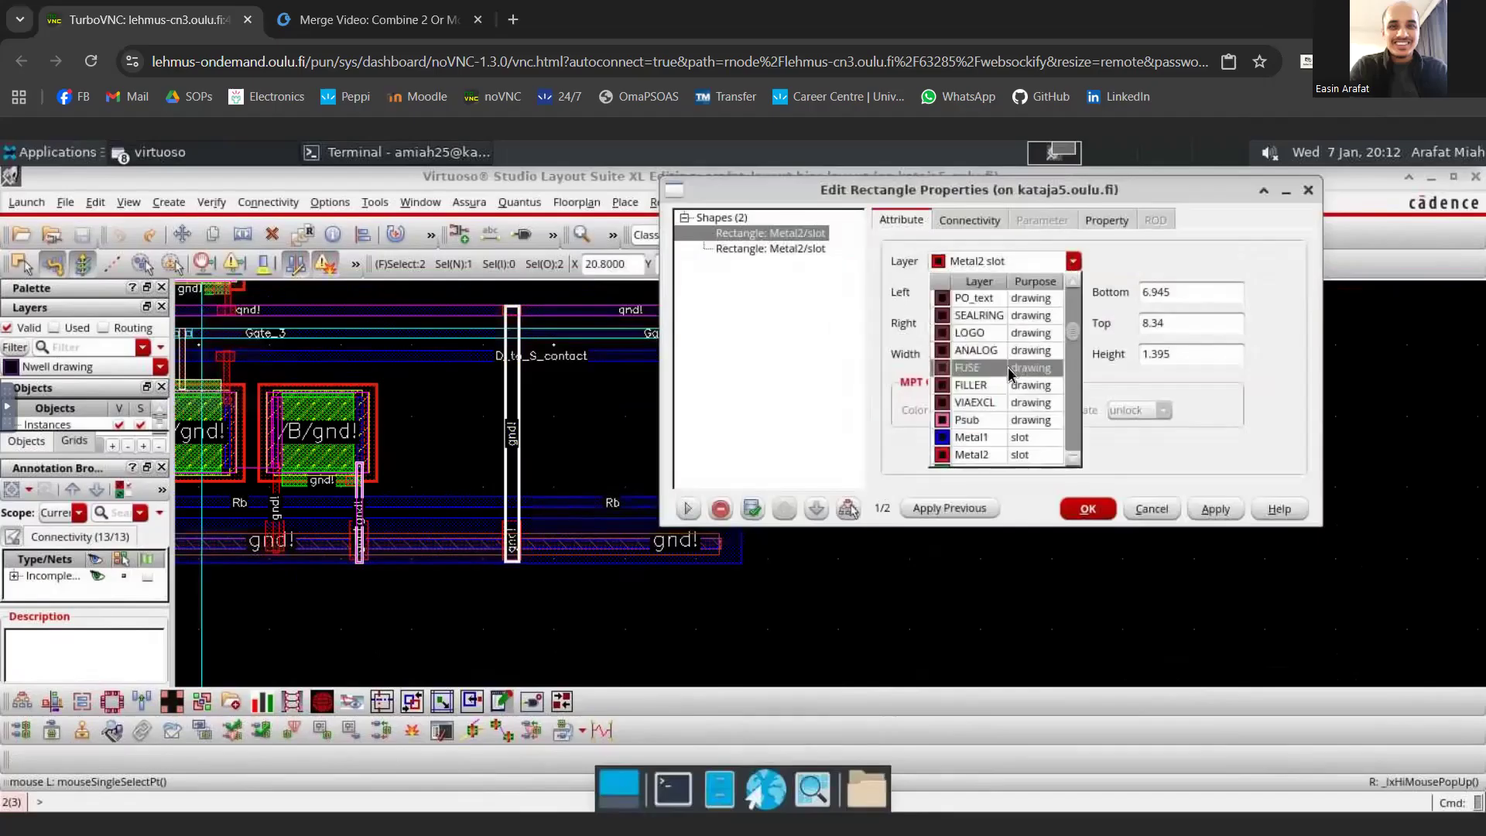
scroll(1007, 367, up, 3)
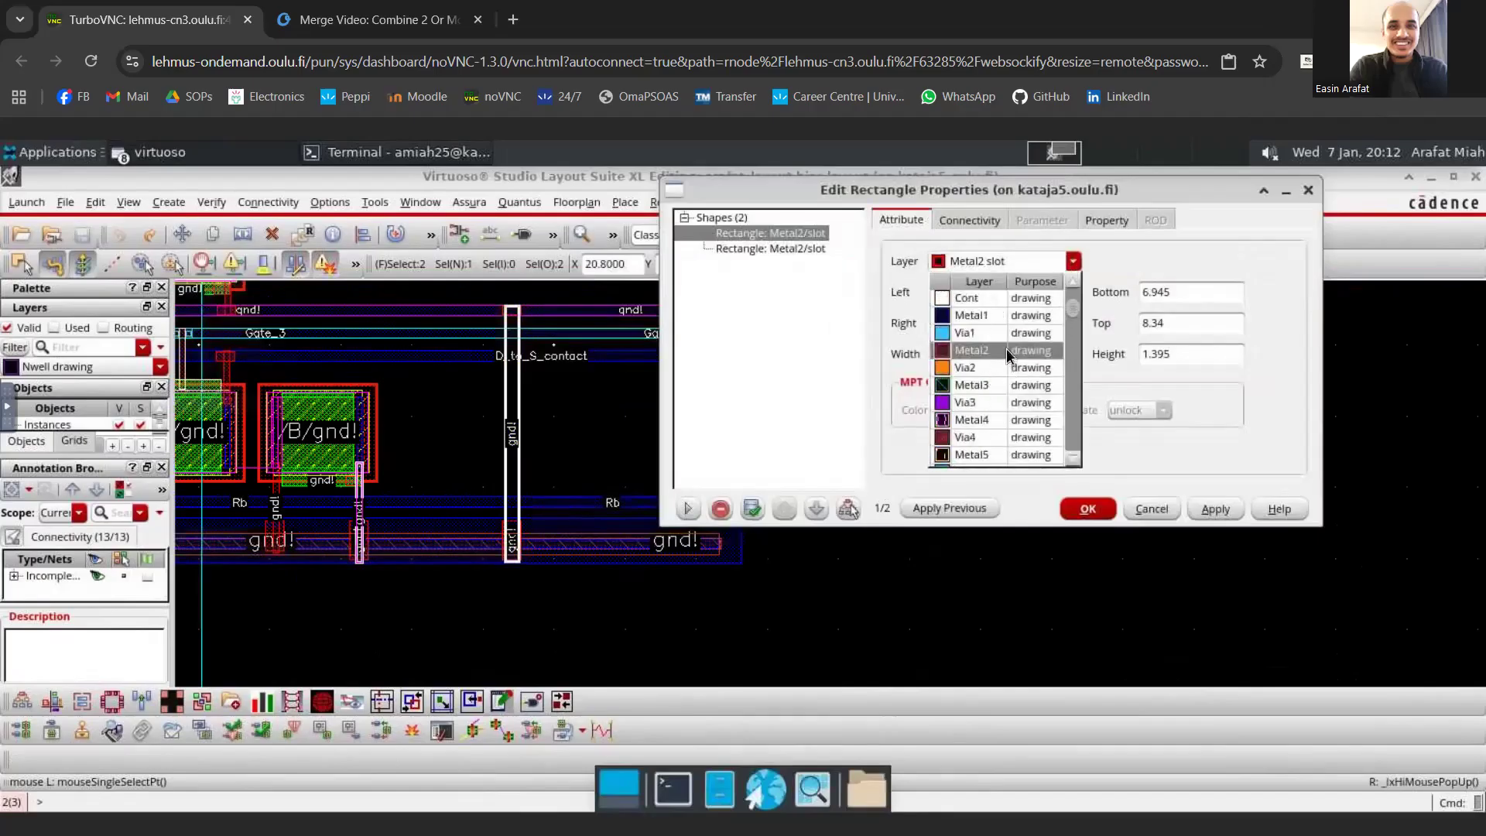
click(1007, 359)
click(1228, 511)
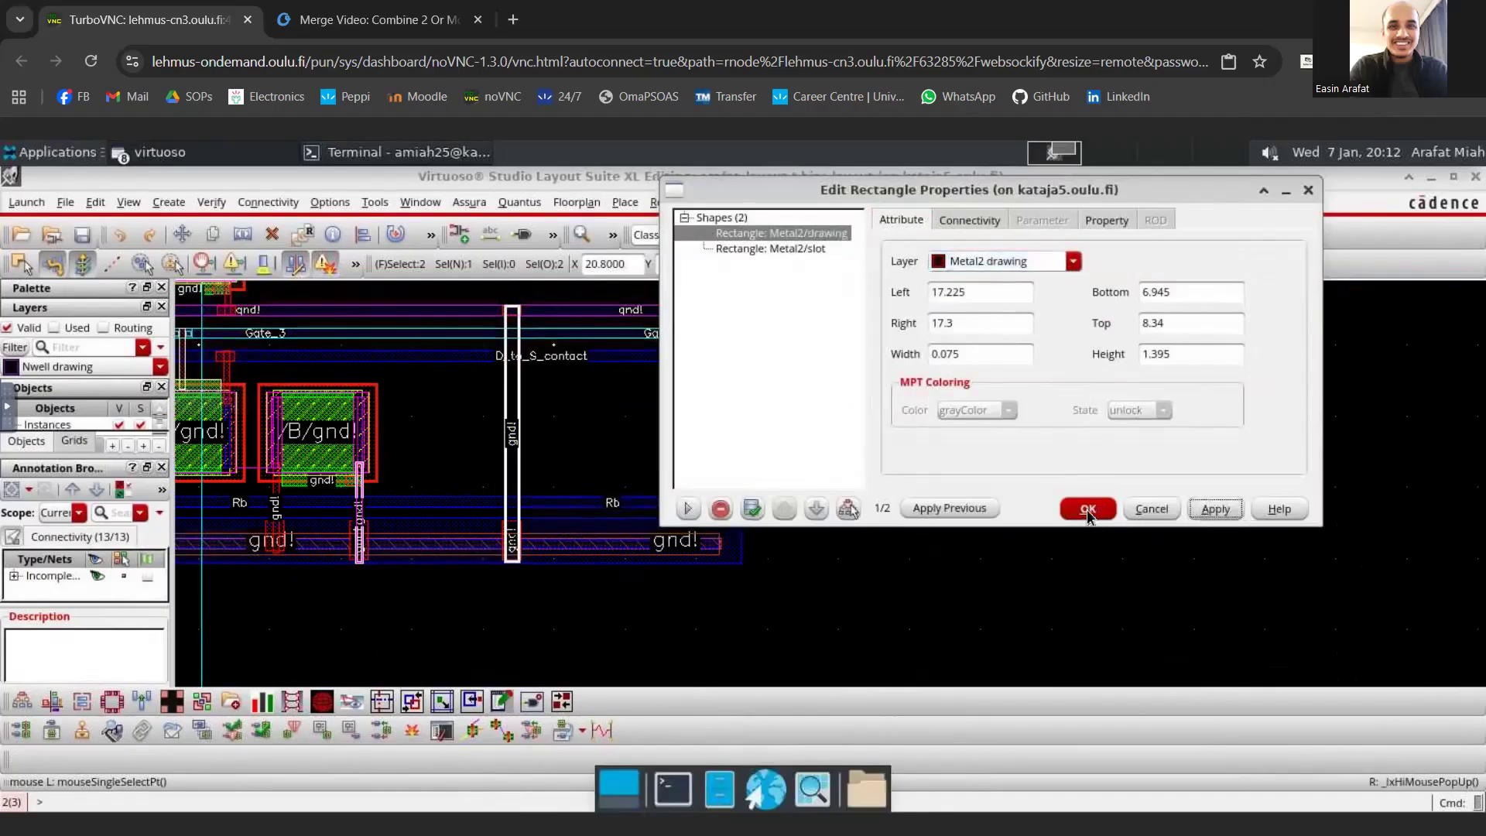
- Set the layer of the taller gnd! strap joining the two gnd! rails to Metal2 drawing
click(802, 249)
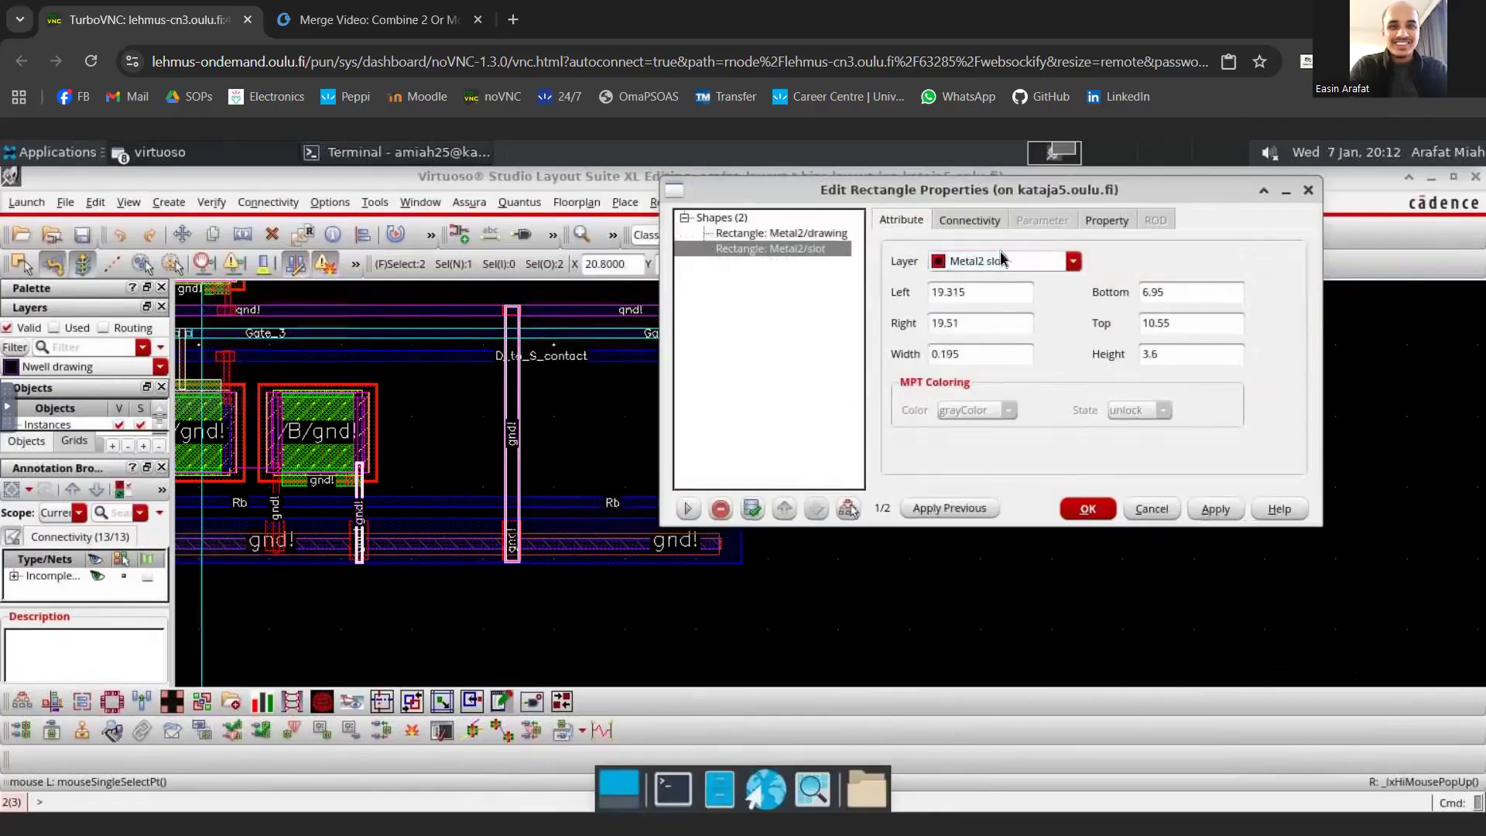
click(1074, 262)
scroll(1006, 319, up, 5)
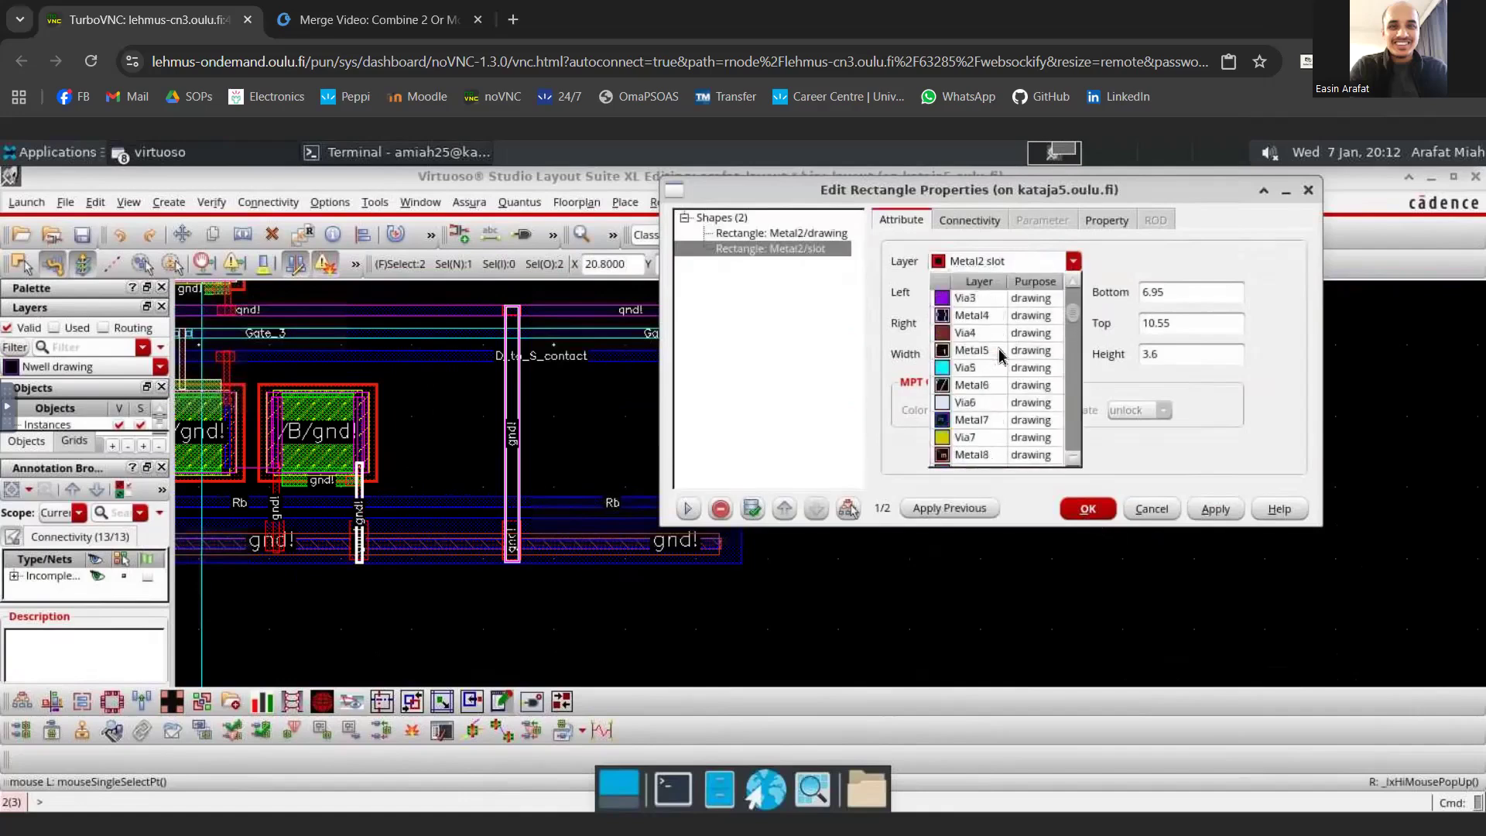
click(999, 349)
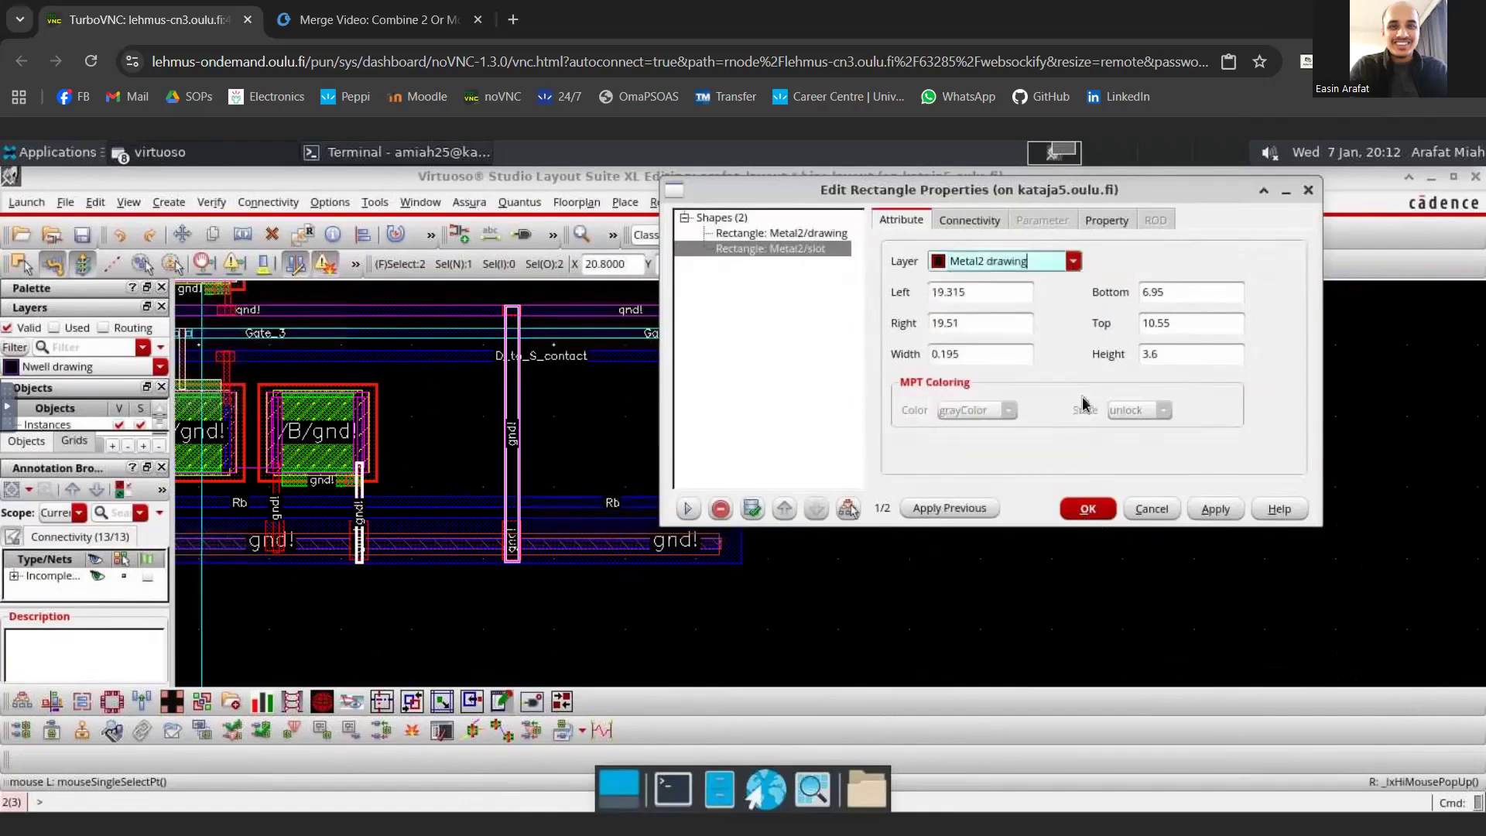
click(1217, 508)
click(1093, 514)
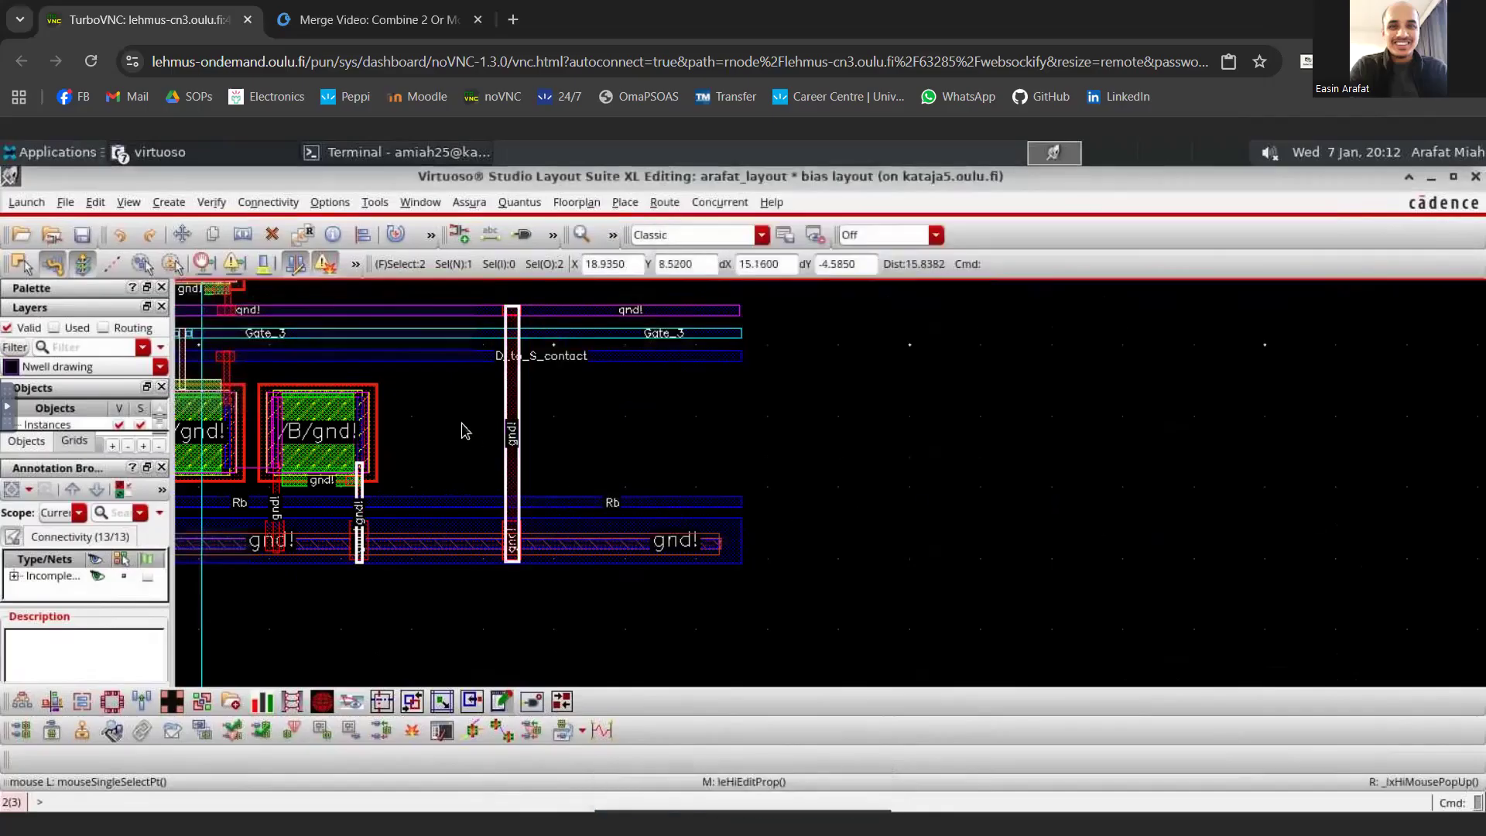
- Save the layout and rerun Assura LVS on the bias cell, overwriting the existing run data
click(81, 233)
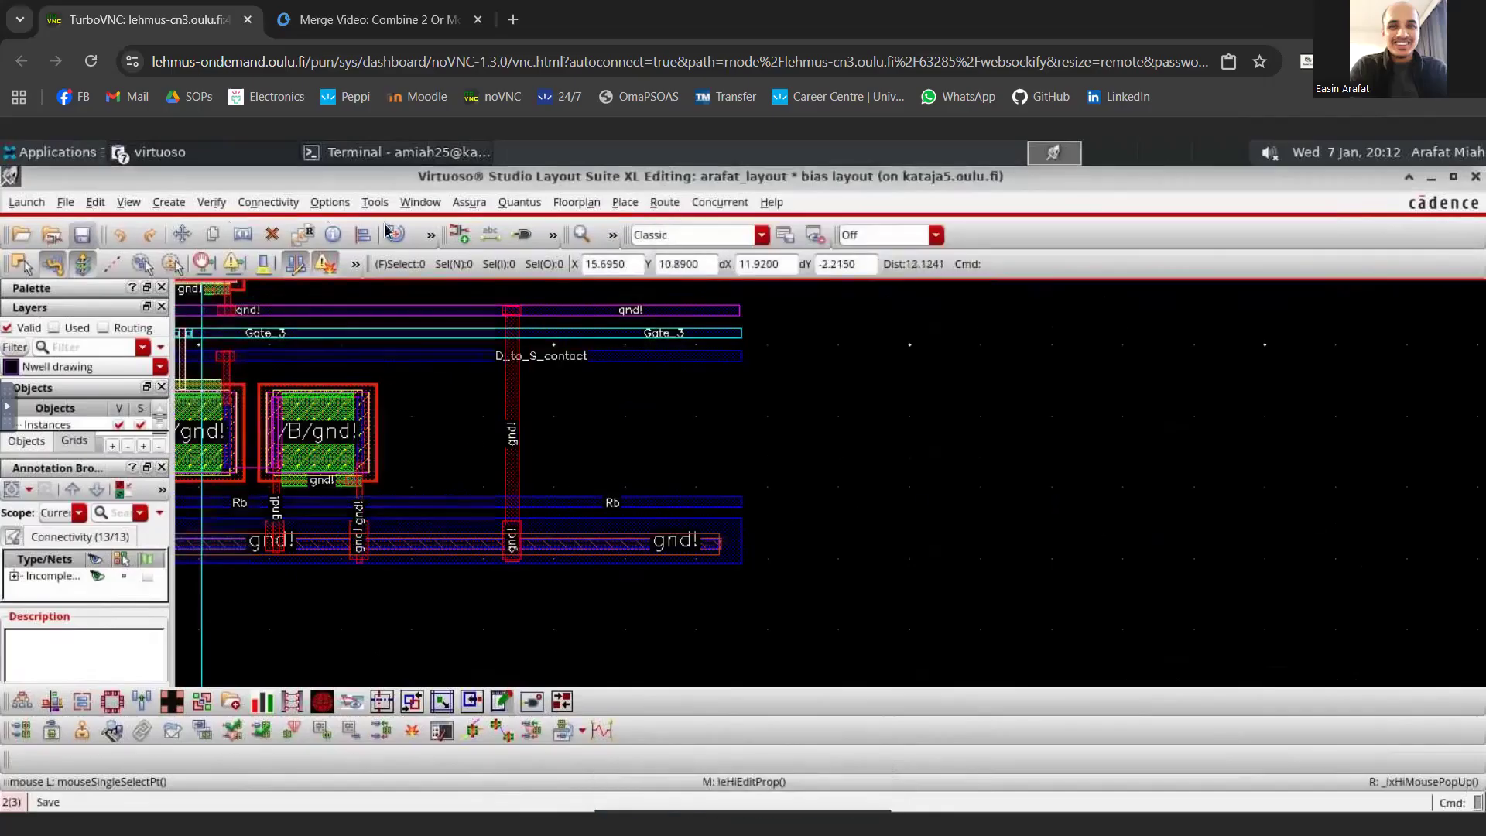
click(469, 202)
click(554, 424)
click(512, 797)
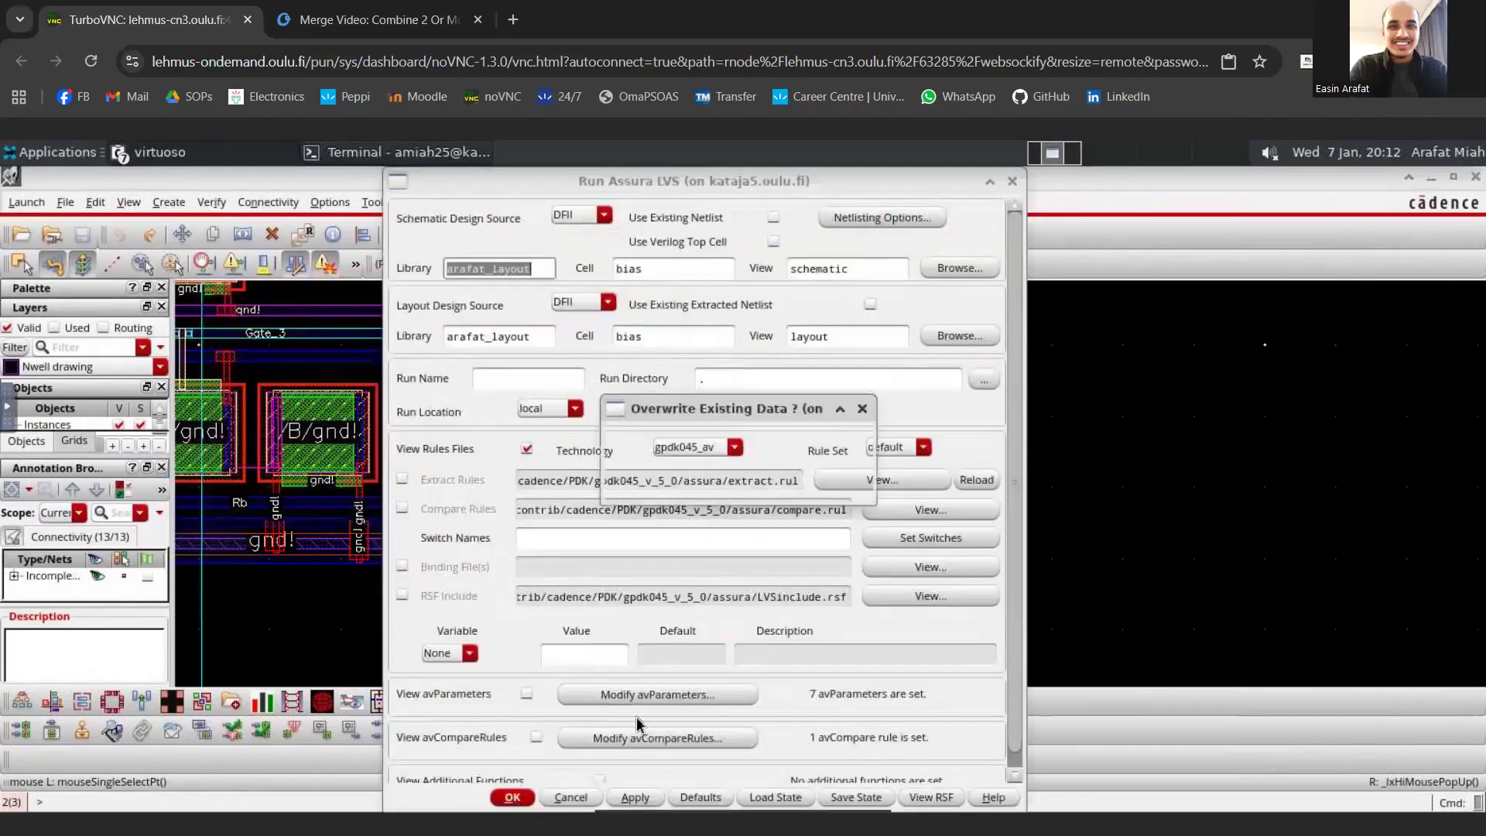
click(689, 480)
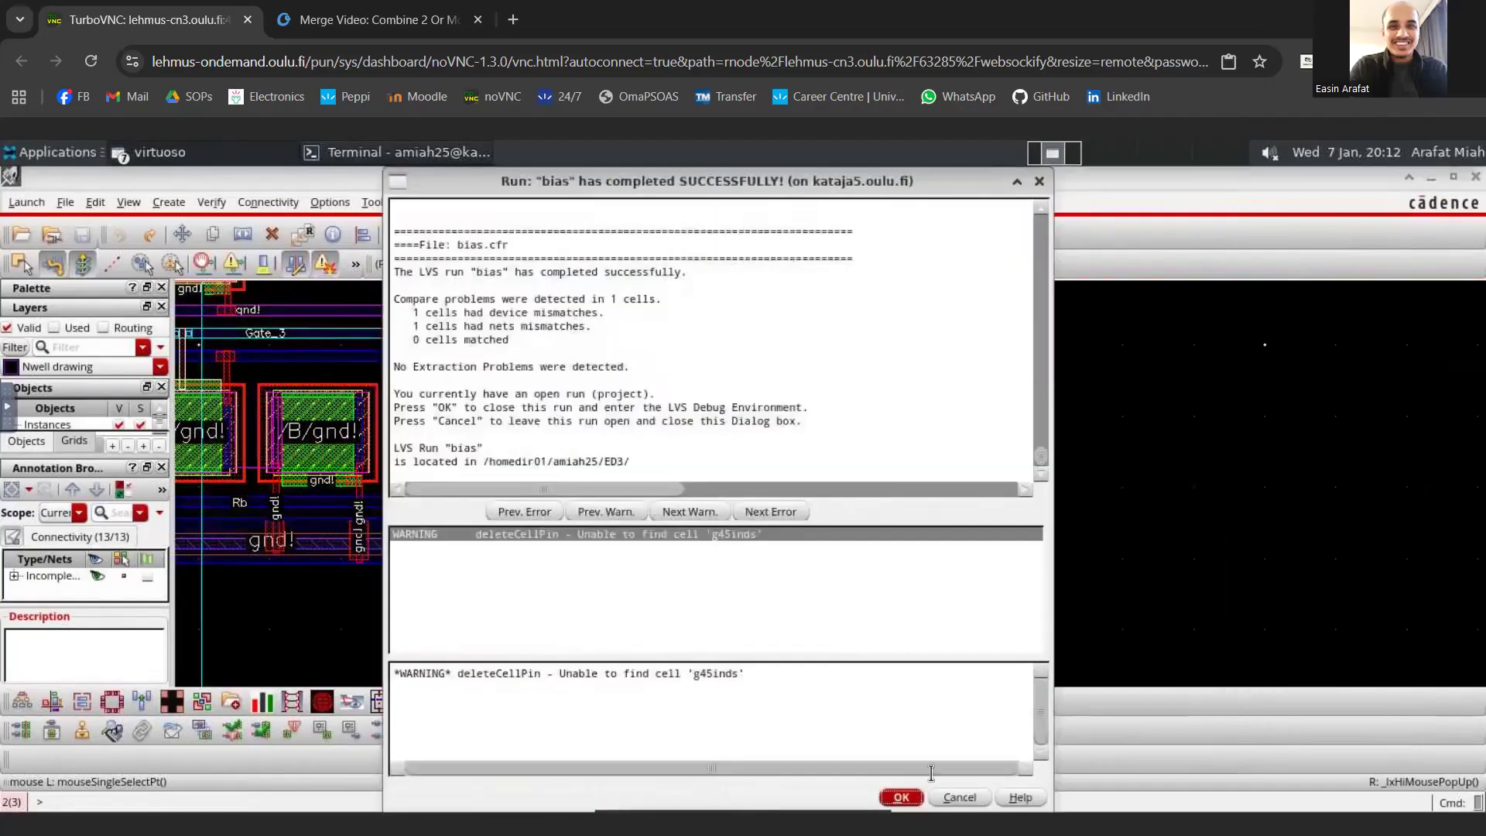
- Open the new run in LVS Debug and select the bias cell comparison to show its mismatch summary
click(902, 796)
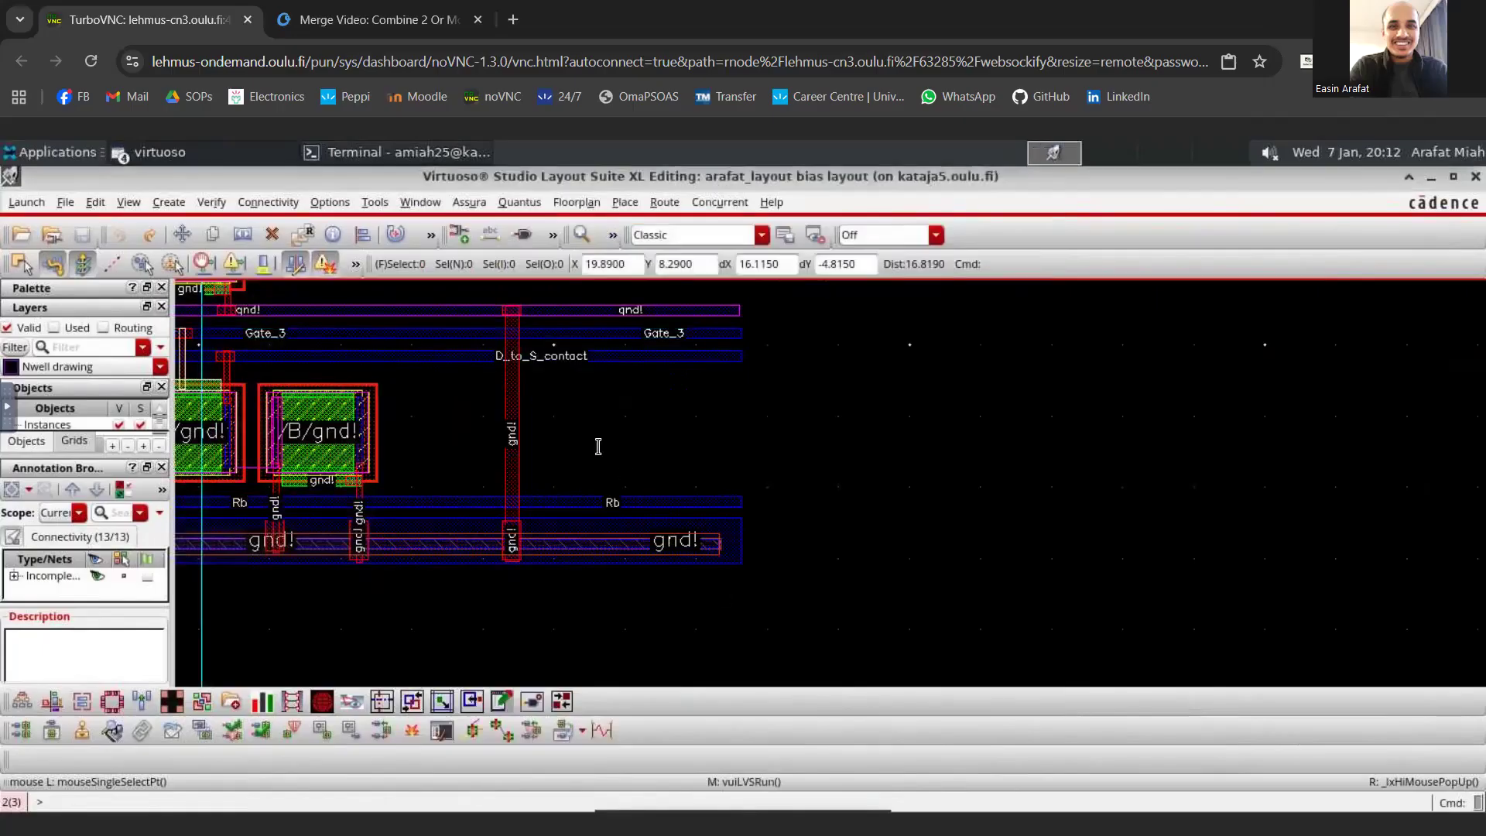
click(296, 275)
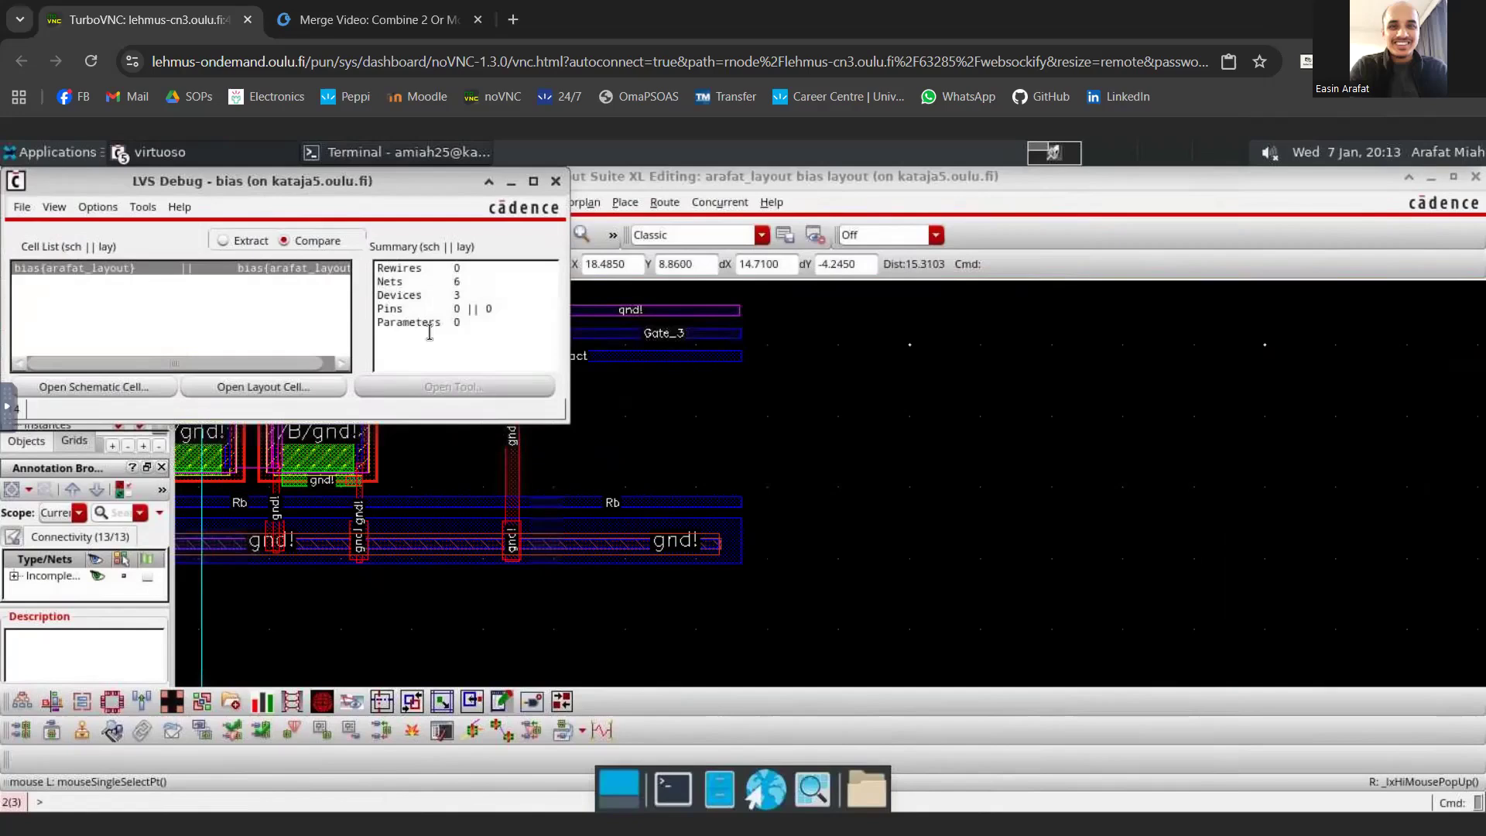
- Open the mismatched nets in the Nets Mismatch Tool and probe the gnd! net in the schematic and layout
click(430, 283)
click(457, 386)
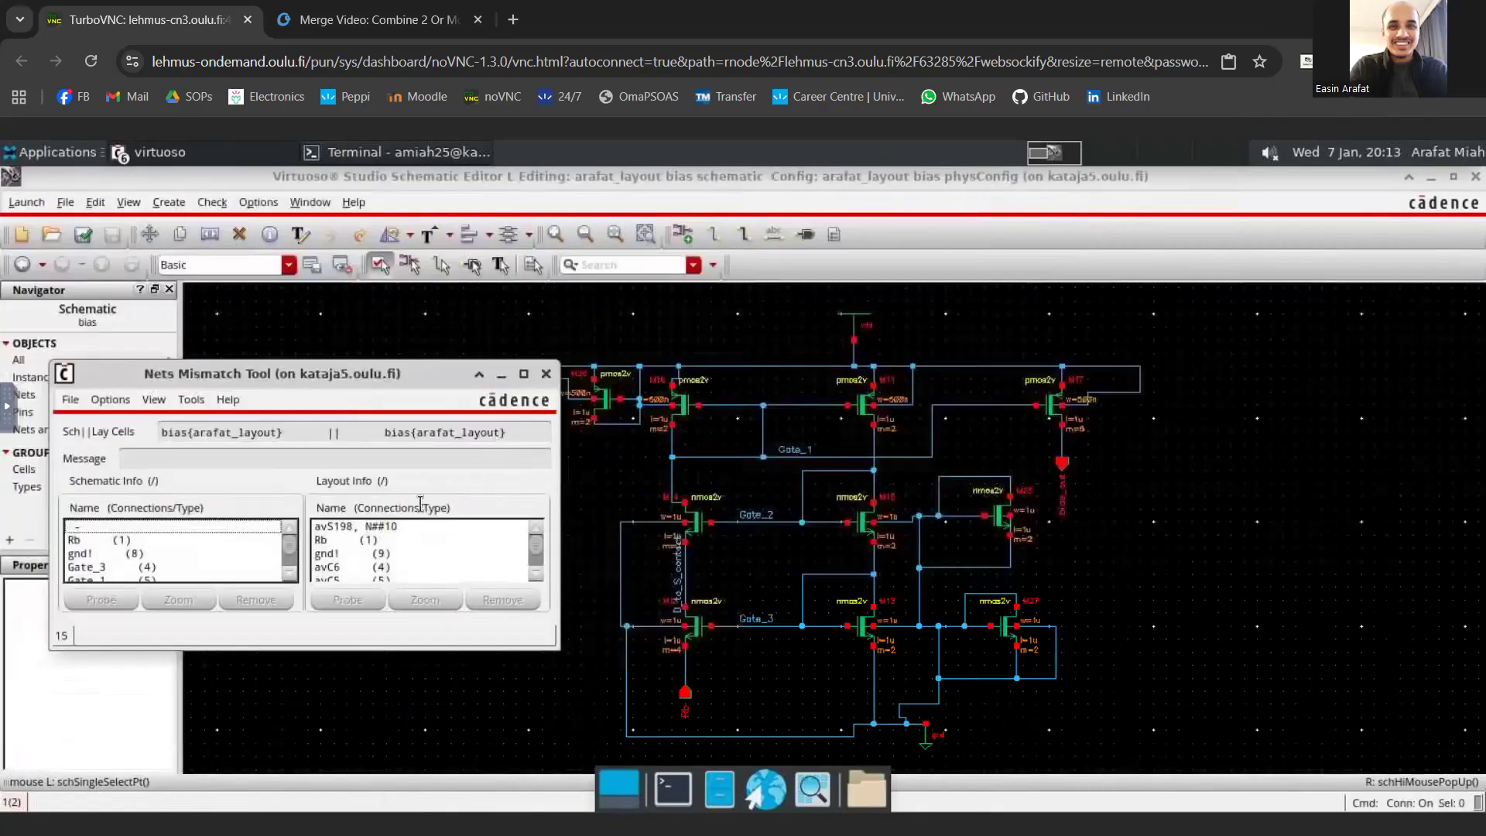
scroll(222, 539, down, 1)
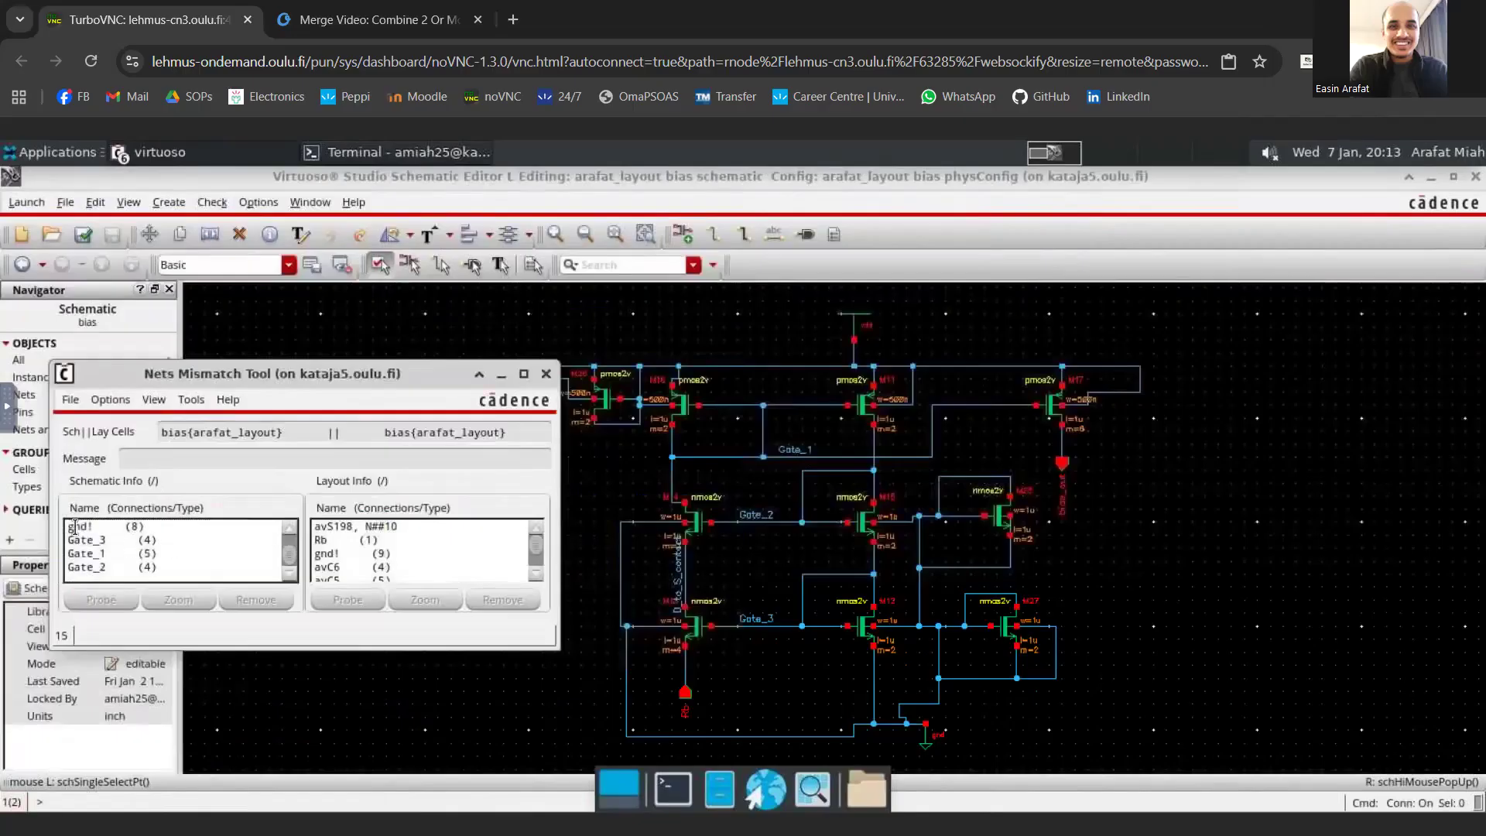
click(75, 526)
click(360, 601)
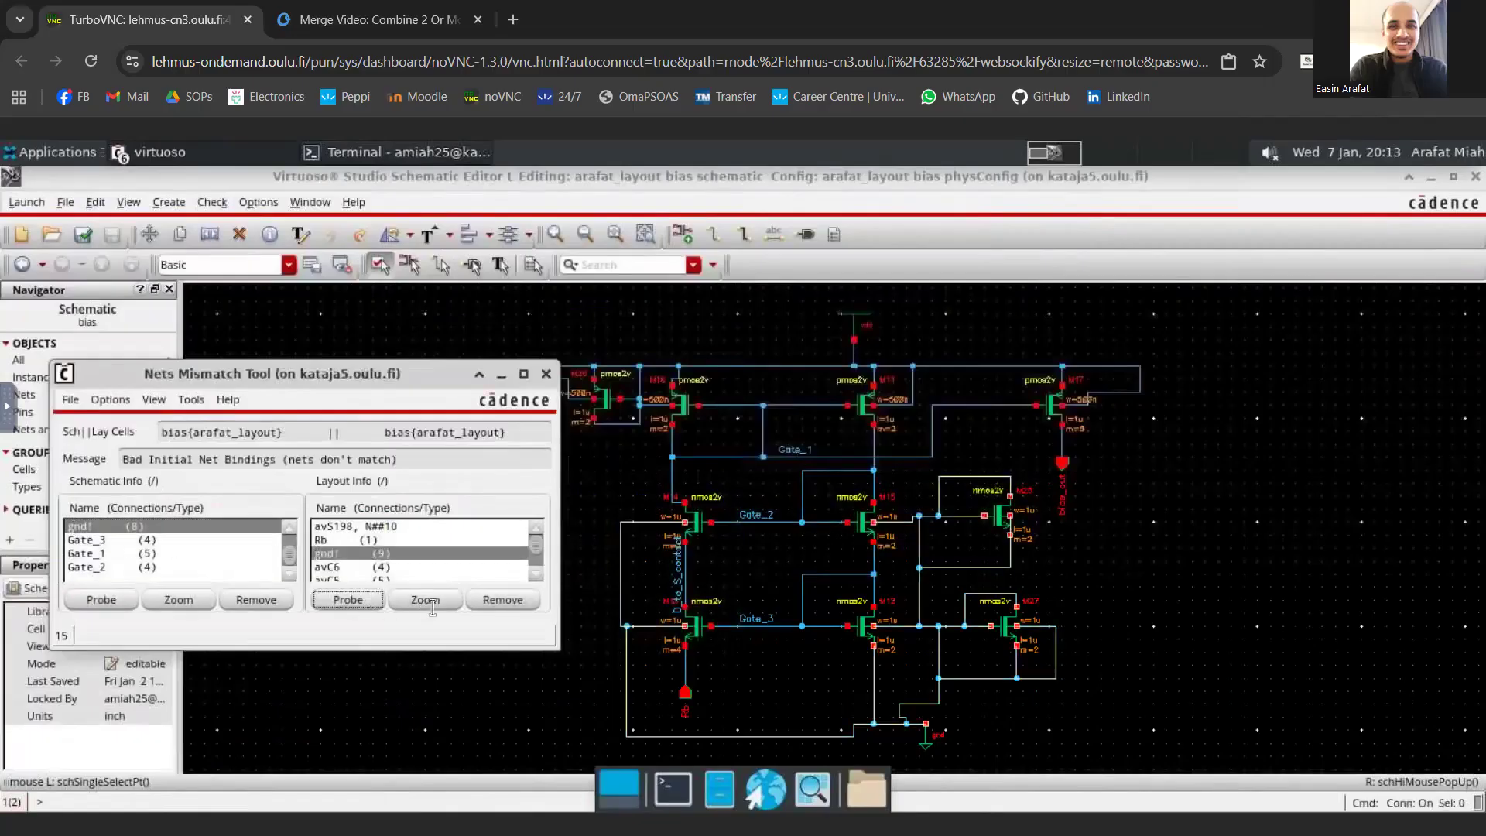
- Switch to the bias layout window to view the probed gnd! net
click(198, 151)
click(231, 285)
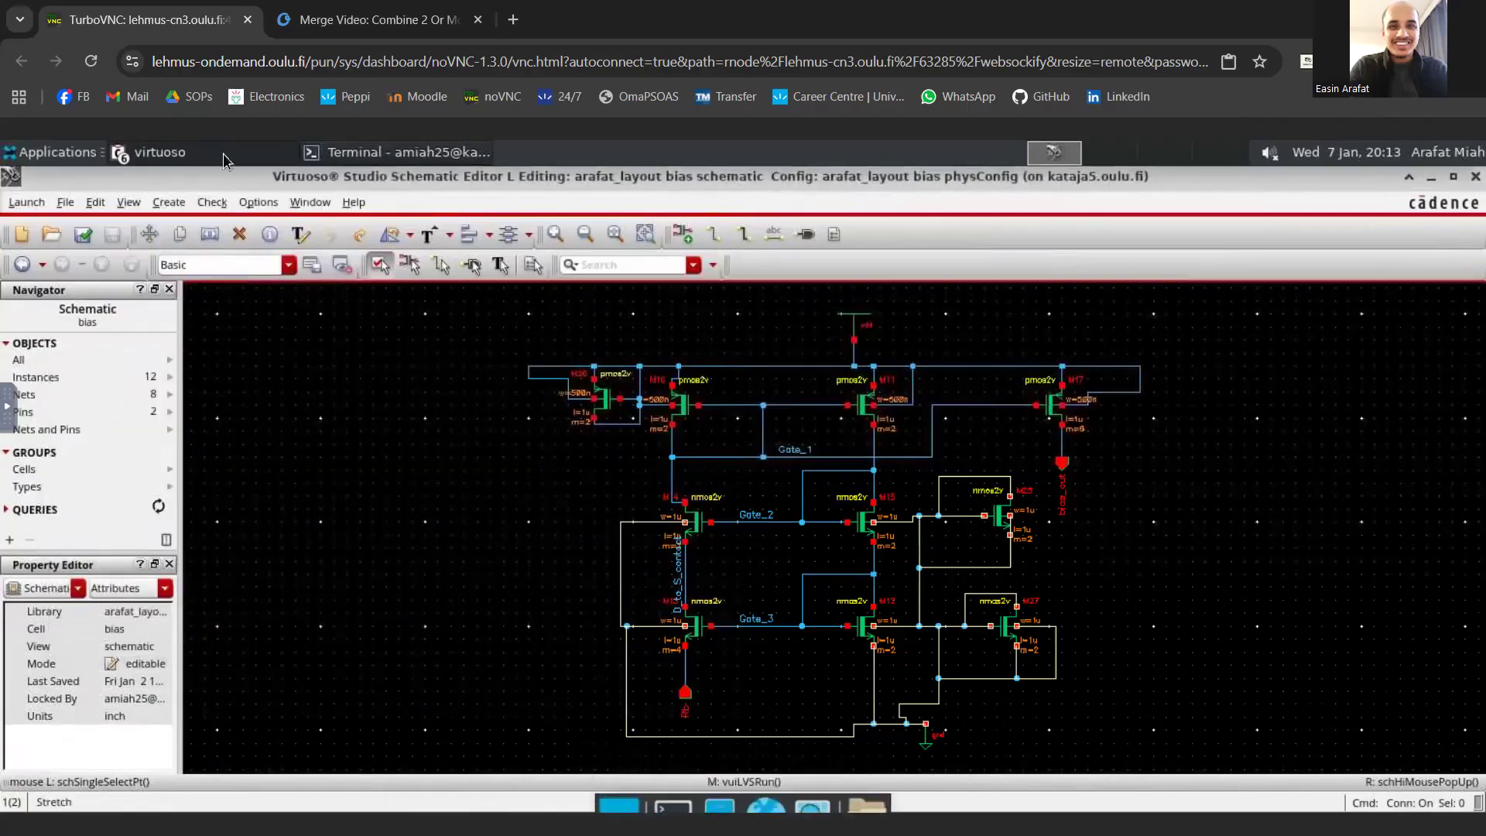
click(229, 155)
click(228, 260)
click(225, 154)
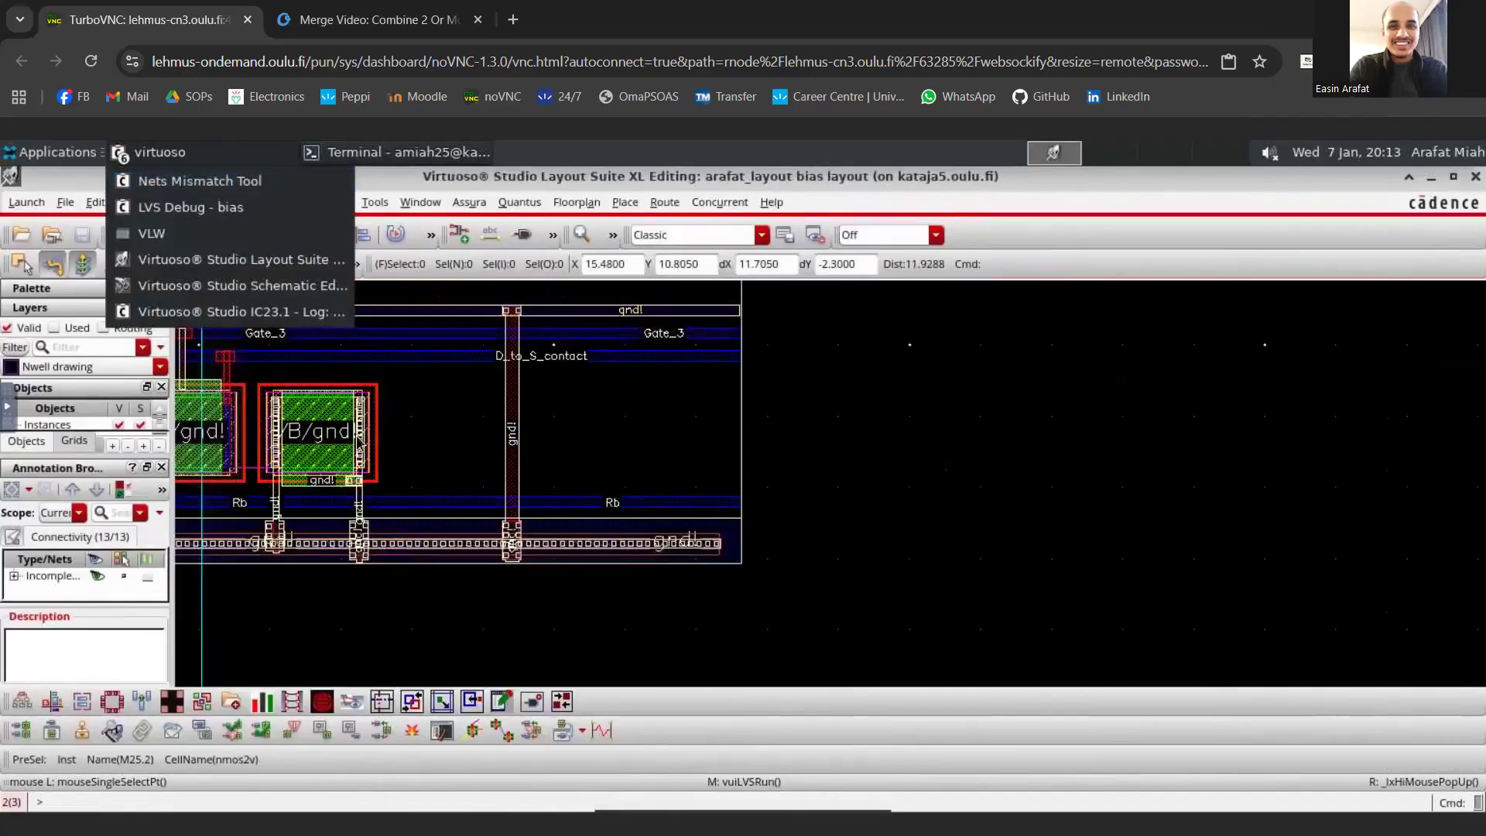
click(619, 456)
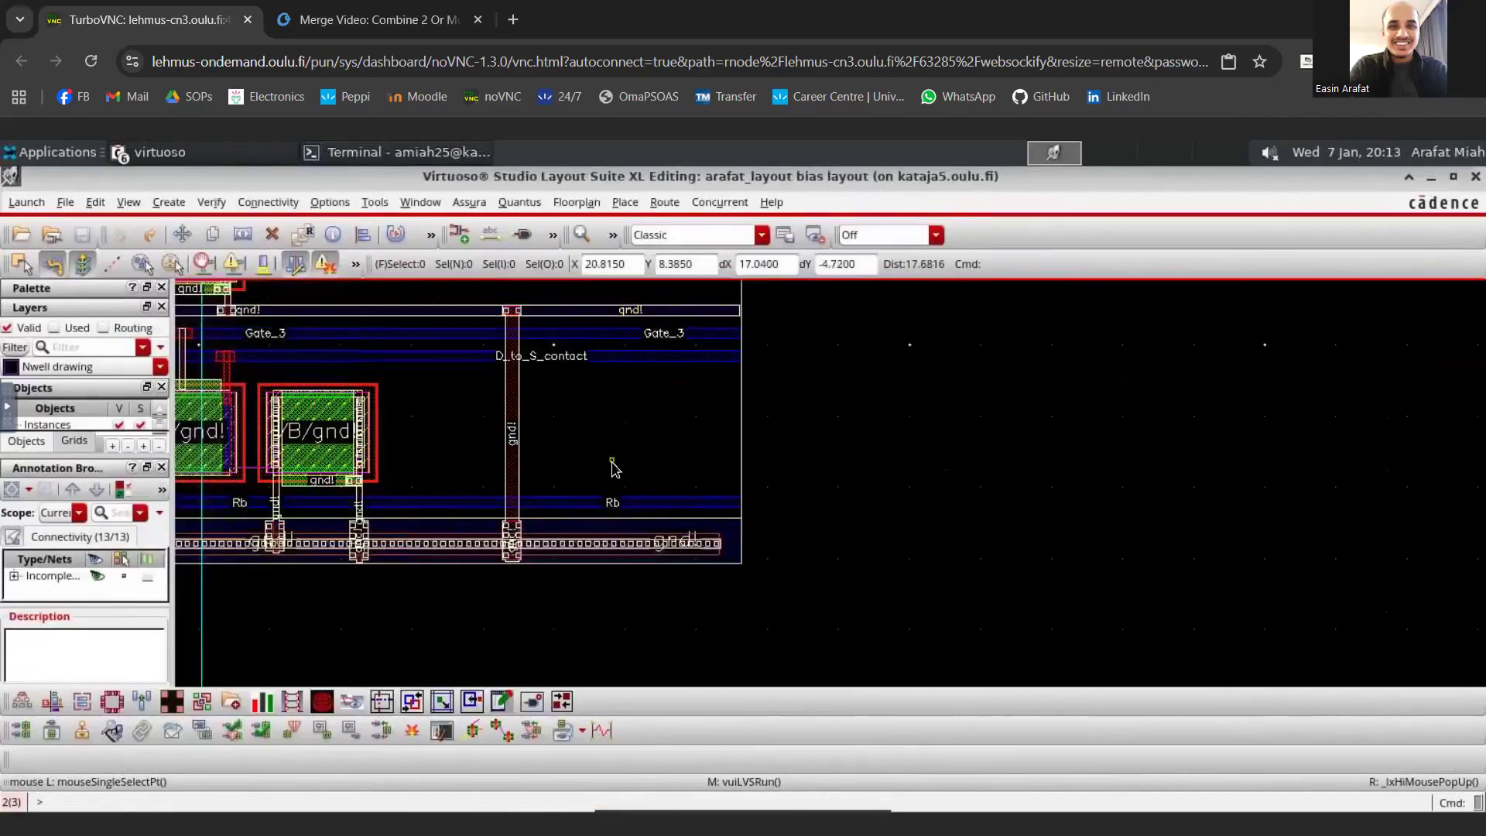
- Check the properties of the lower gnd! rail's Metal1 rectangle and of the M1_PSUB via row on it
scroll(614, 463, down, 2)
scroll(564, 524, up, 2)
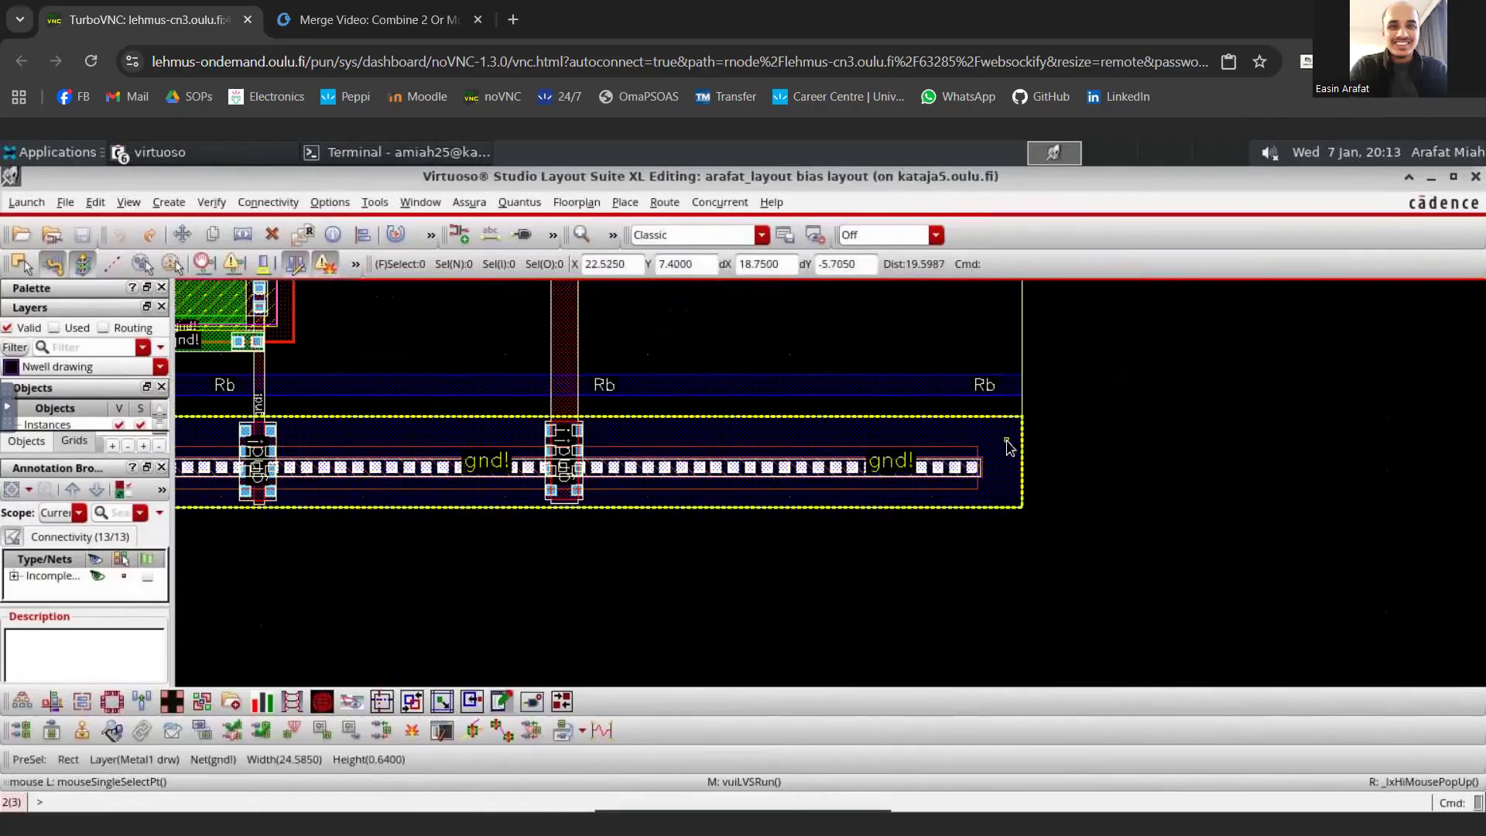
click(1018, 455)
key(q)
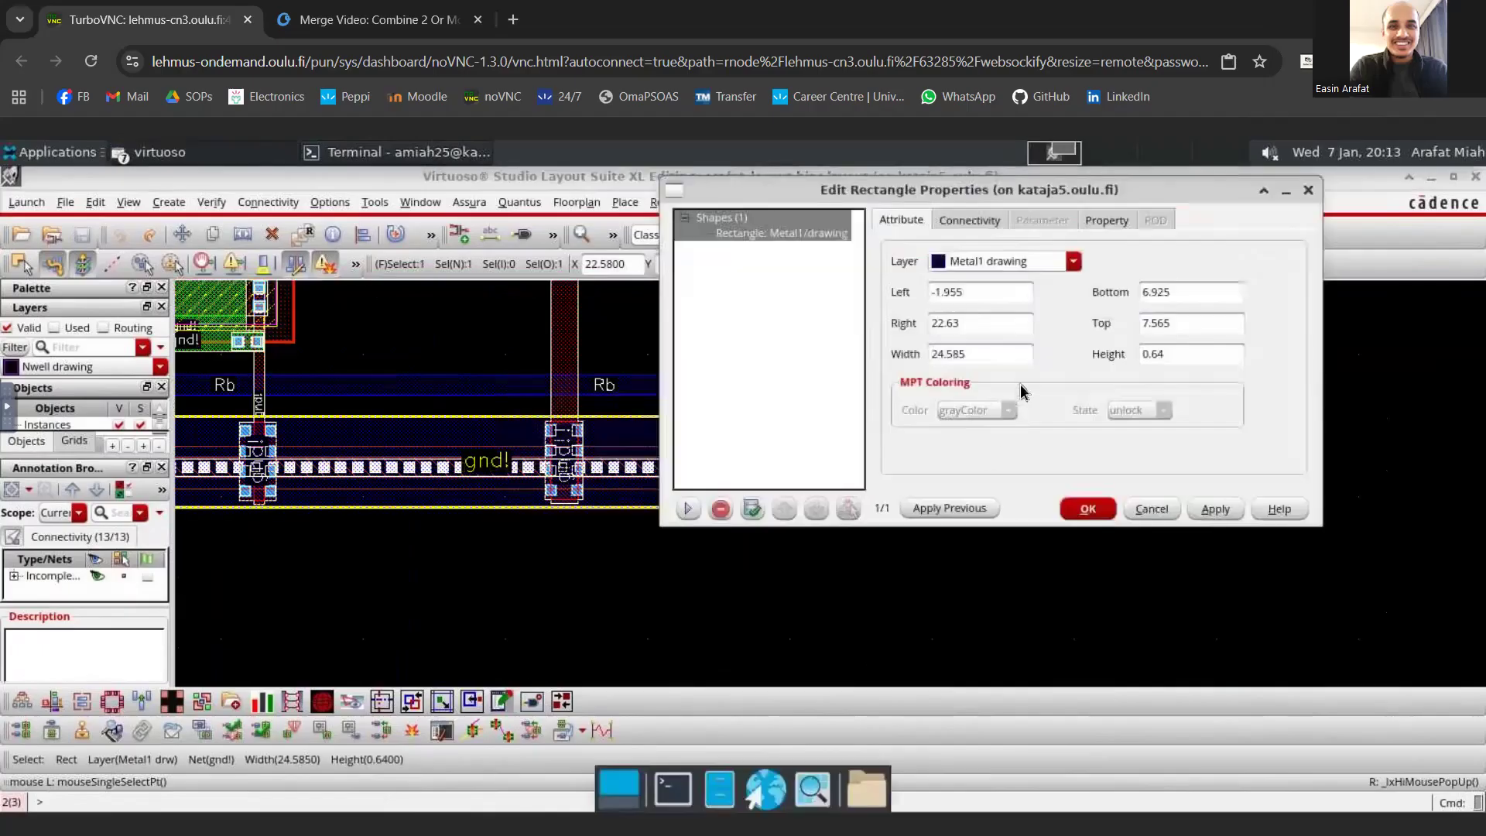
click(1087, 509)
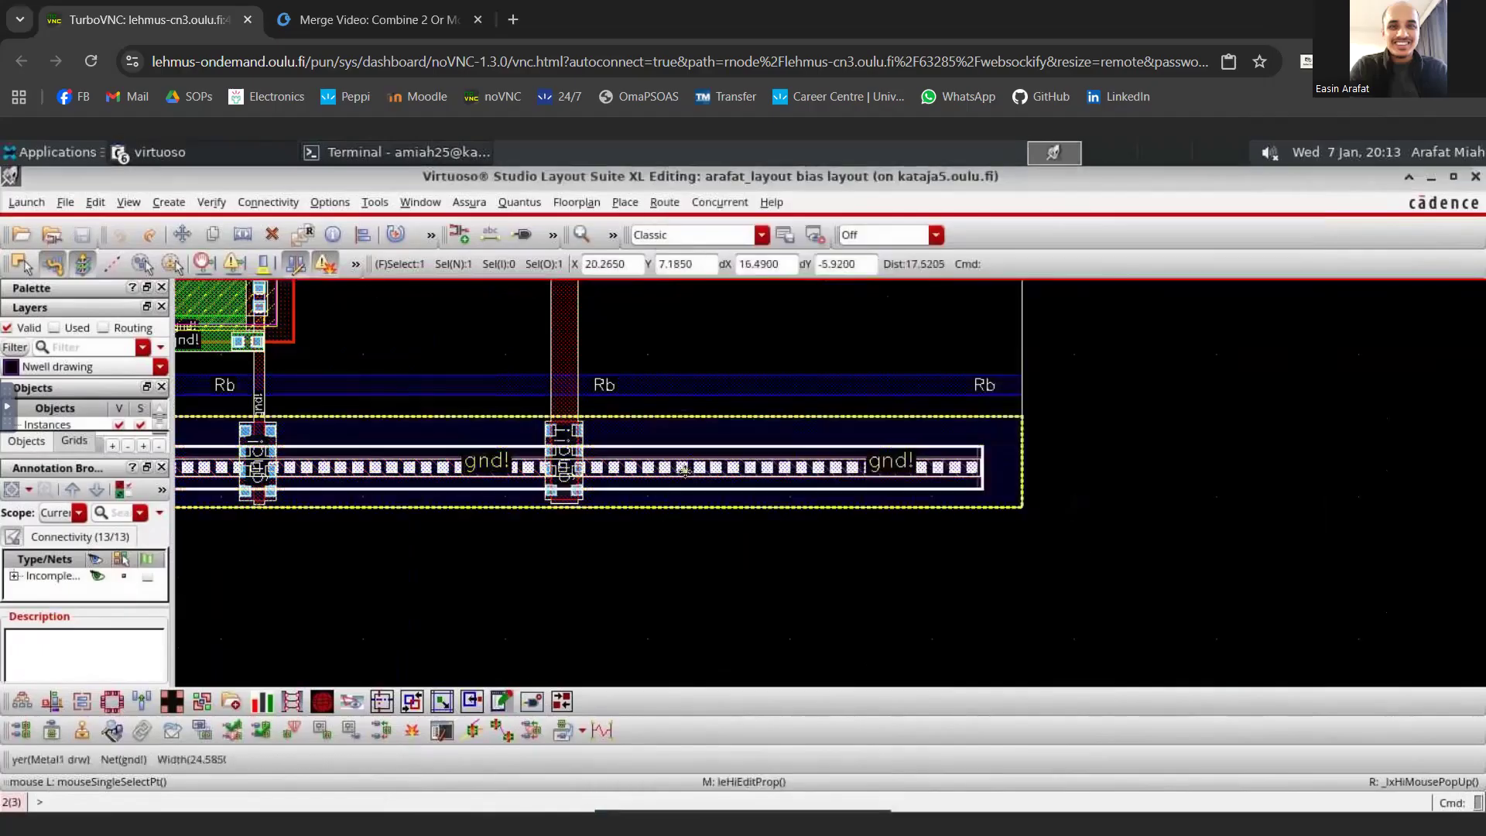
key(q)
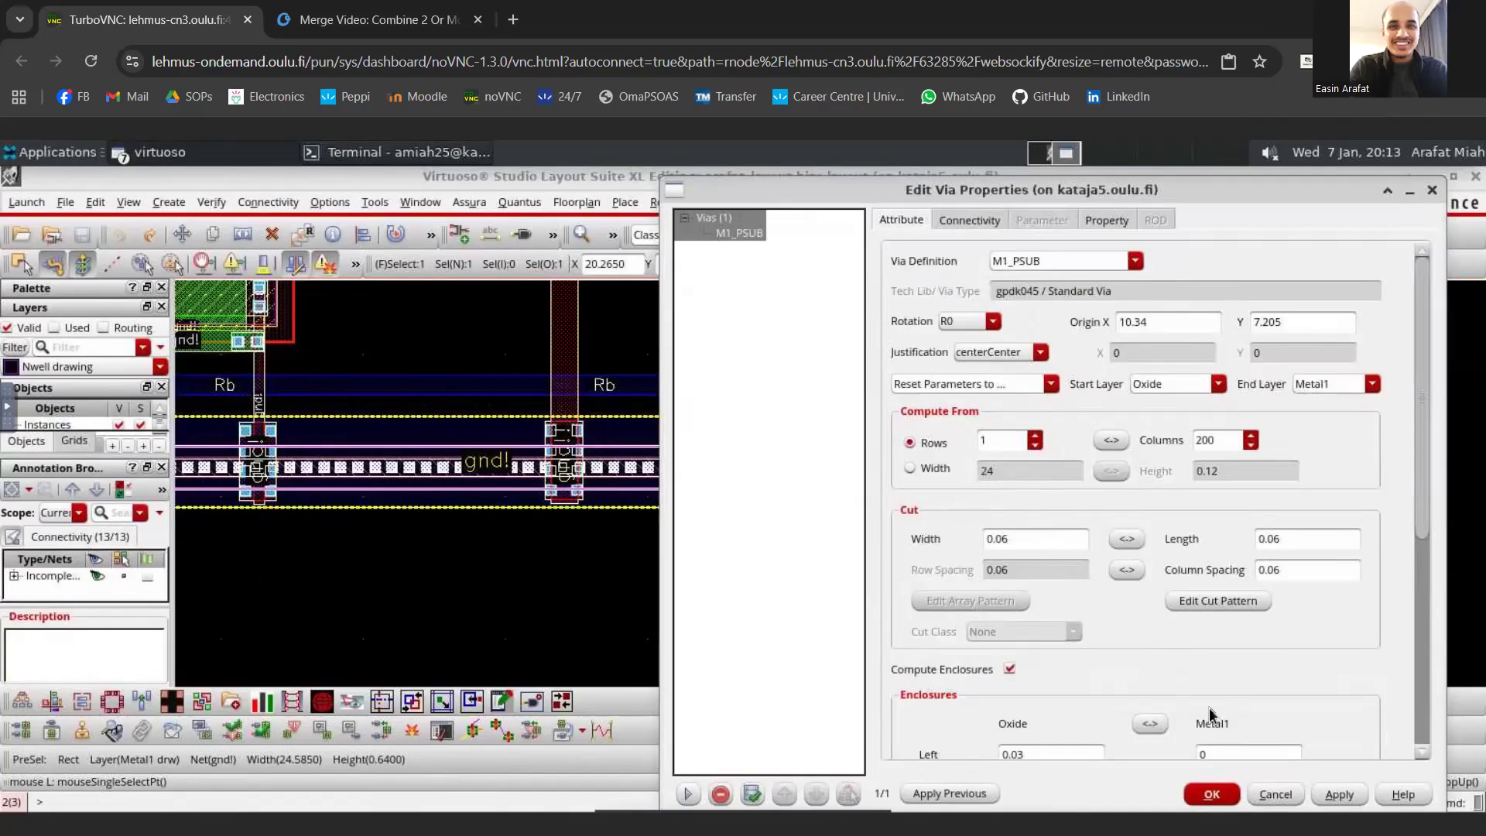
click(1212, 794)
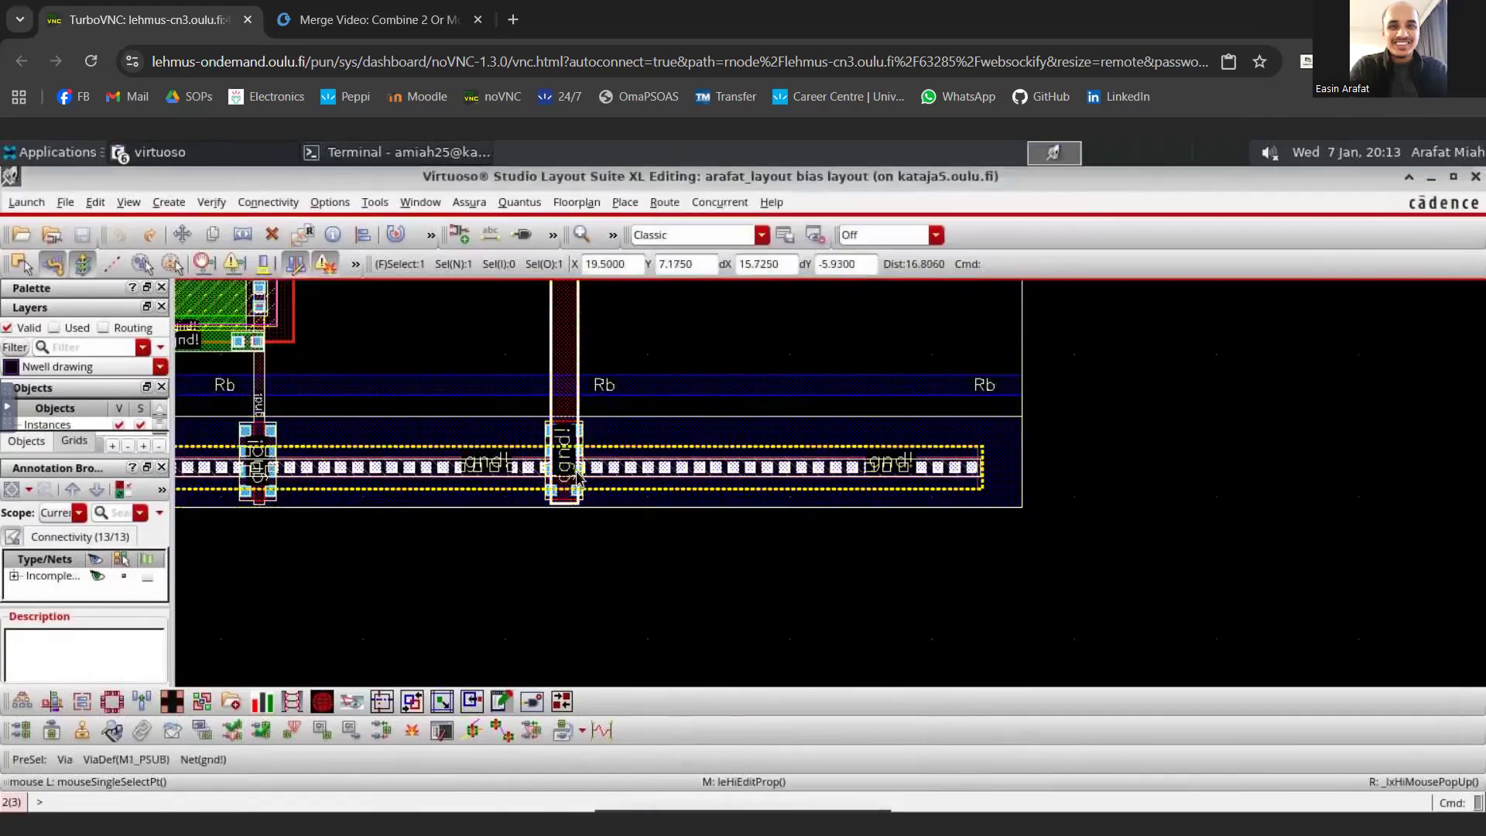
- Examine the highlighted gnd! rails, straps and contacts along the lower nmos rows of the layout
scroll(576, 473, down, 4)
scroll(557, 495, up, 4)
scroll(644, 486, down, 4)
scroll(418, 486, up, 3)
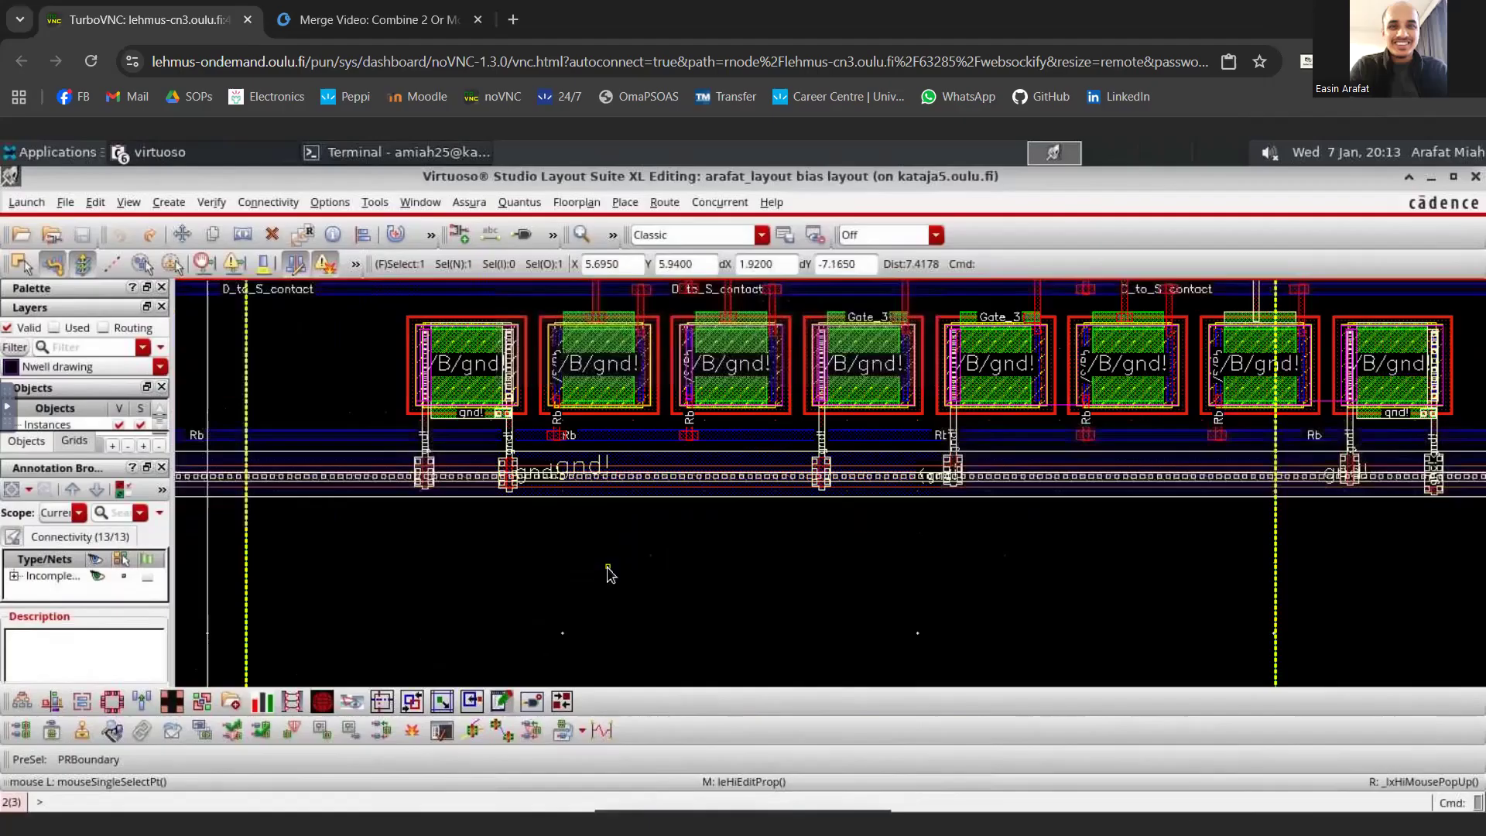
scroll(1166, 541, down, 2)
scroll(1268, 410, up, 1)
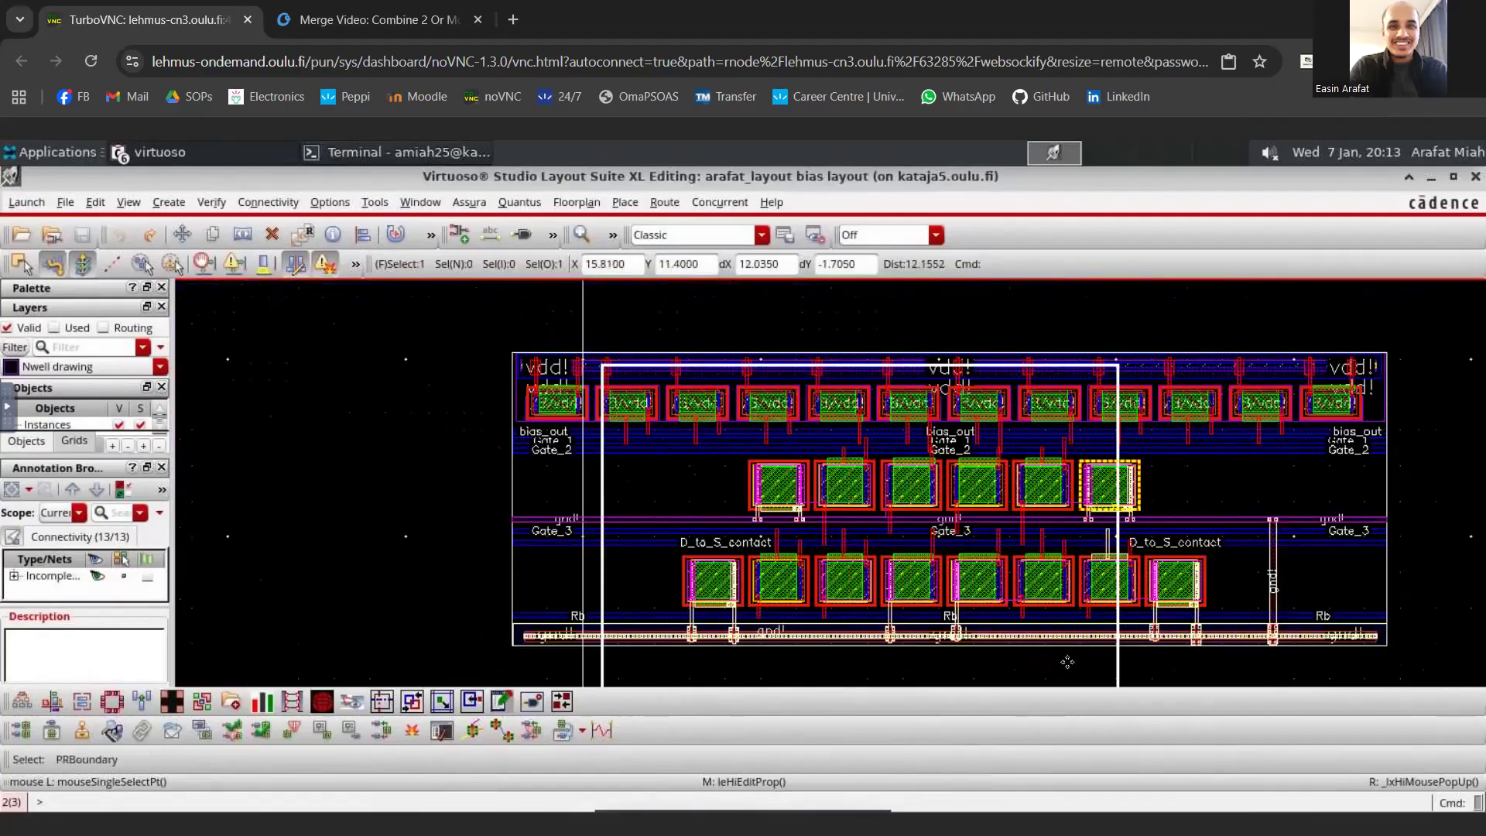
scroll(1064, 658, up, 1)
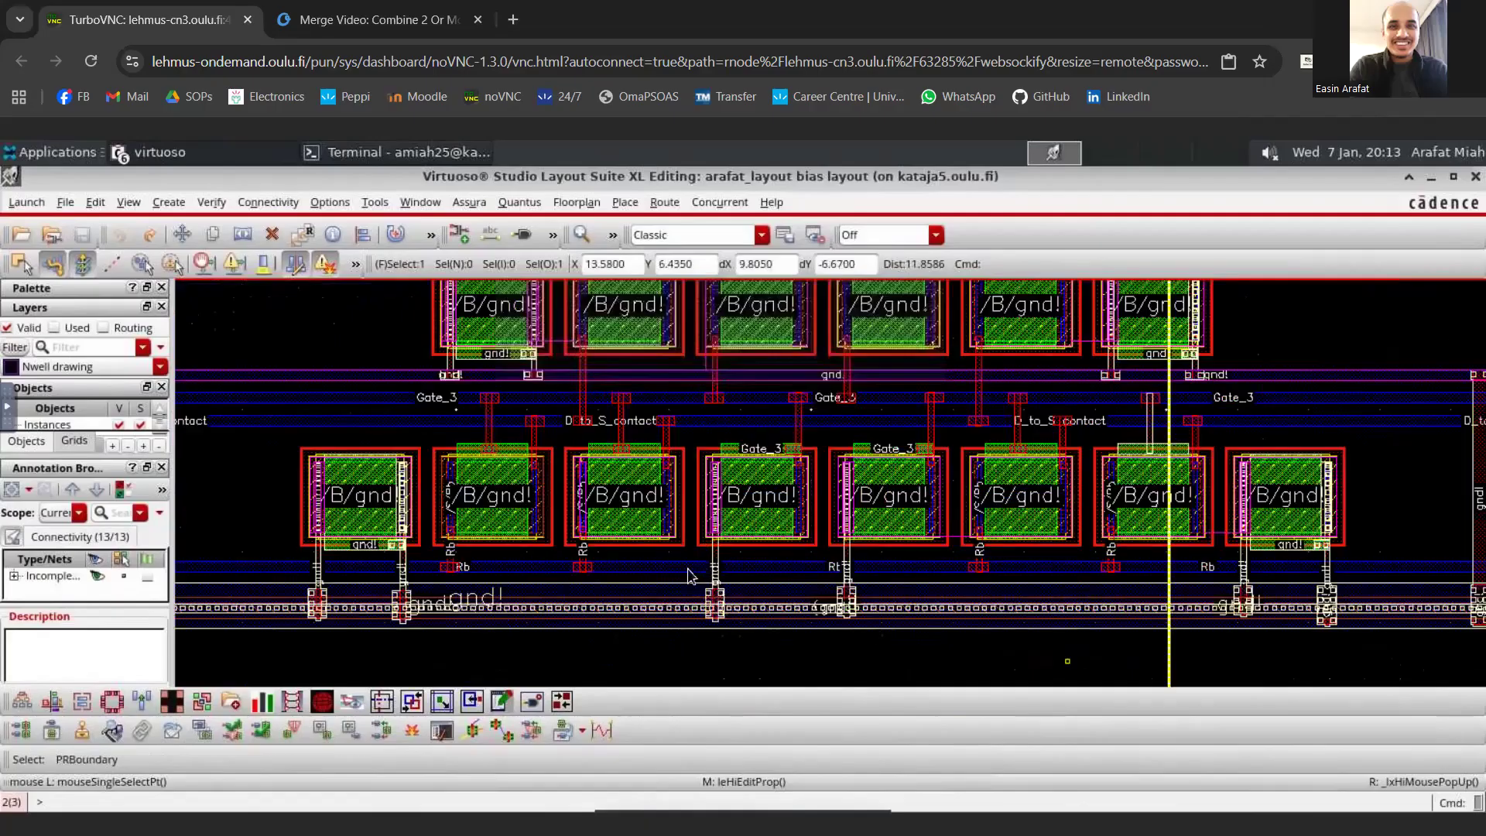
scroll(315, 586, up, 1)
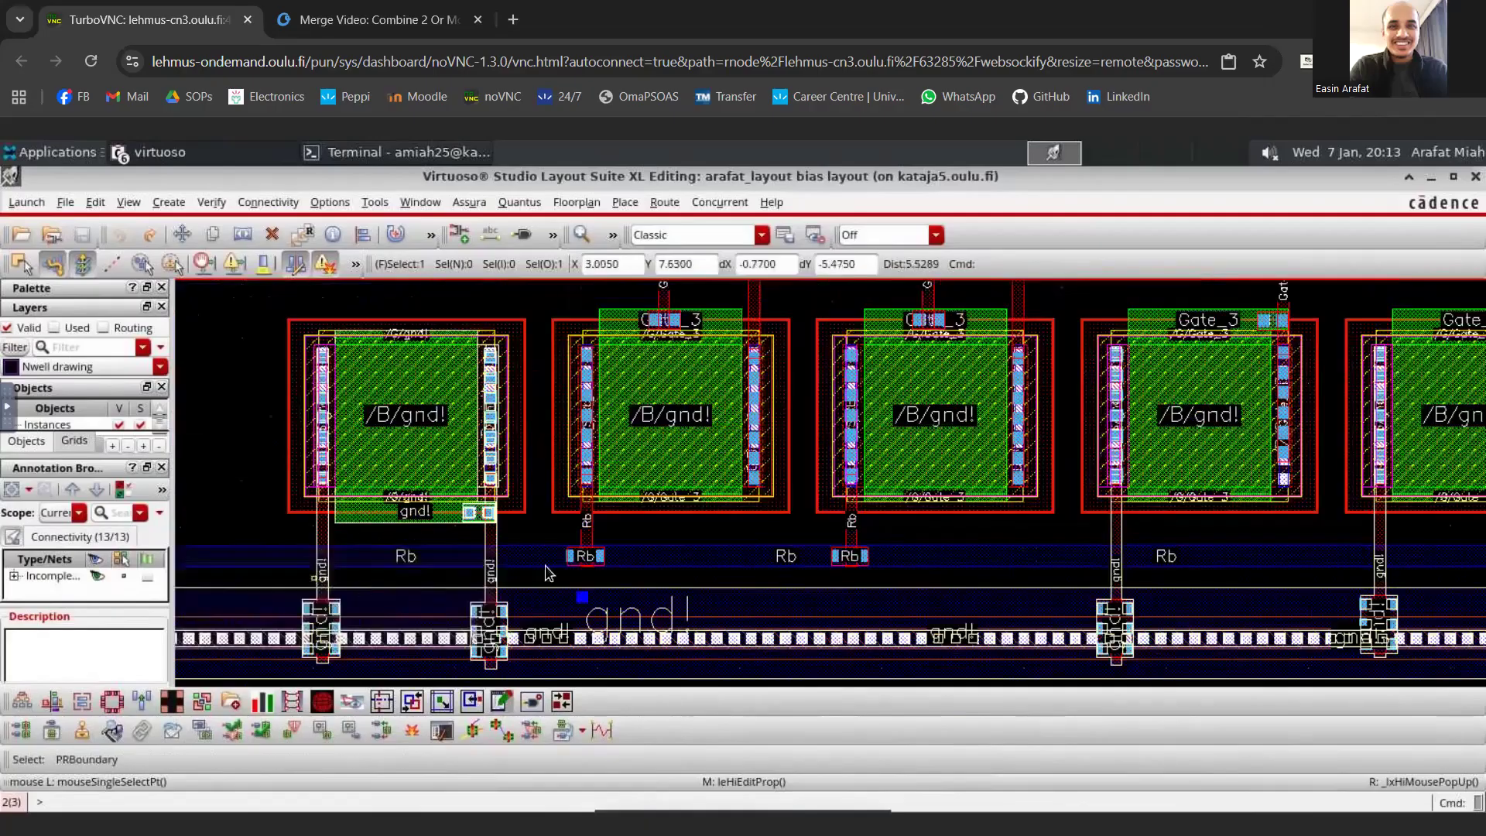
- Check the layer of the two gnd! straps connecting the leftmost lower-row nmos to the lower gnd! rail
click(493, 546)
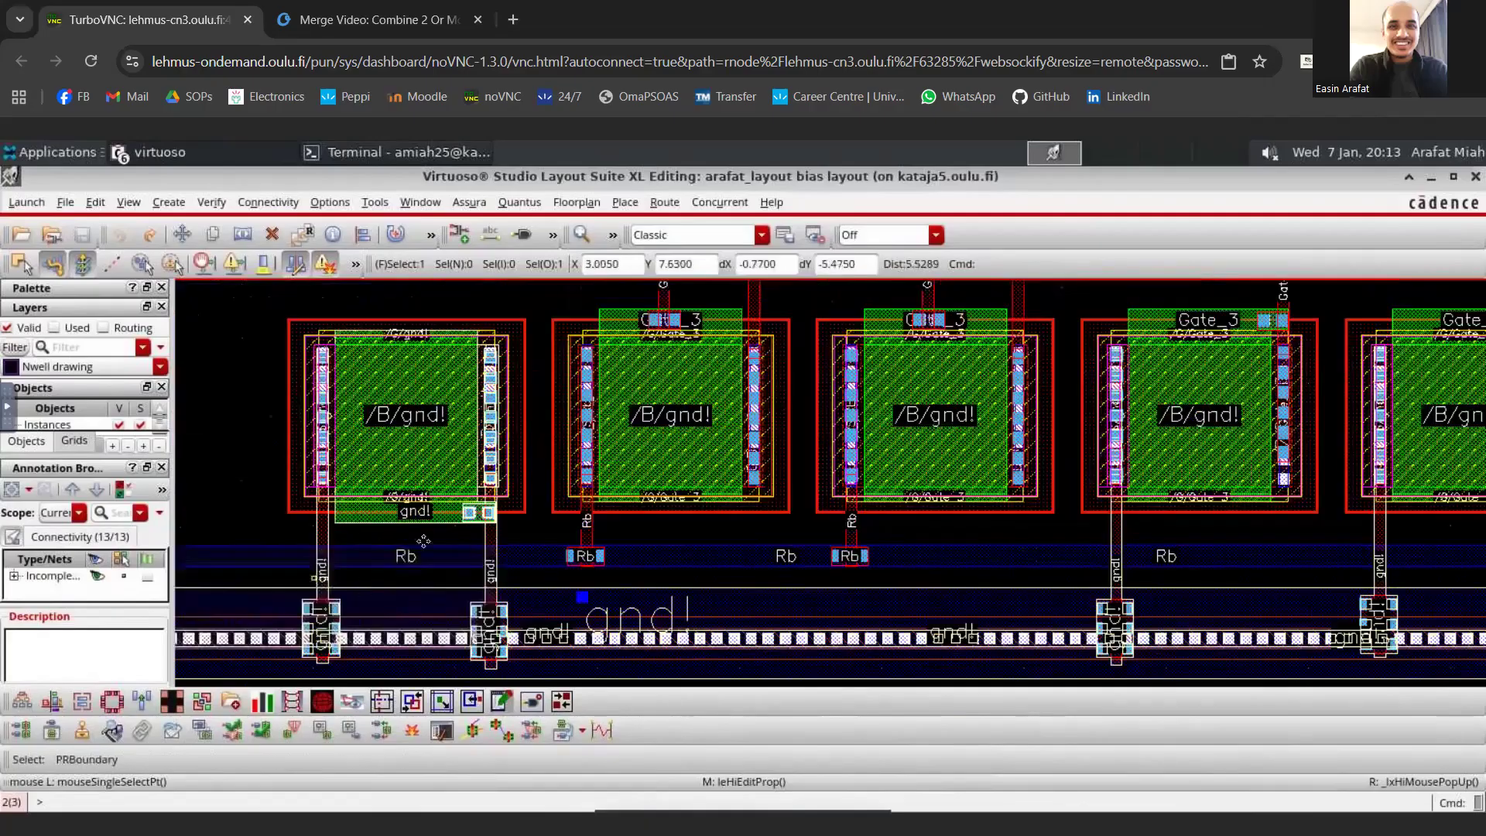
shift+click(324, 546)
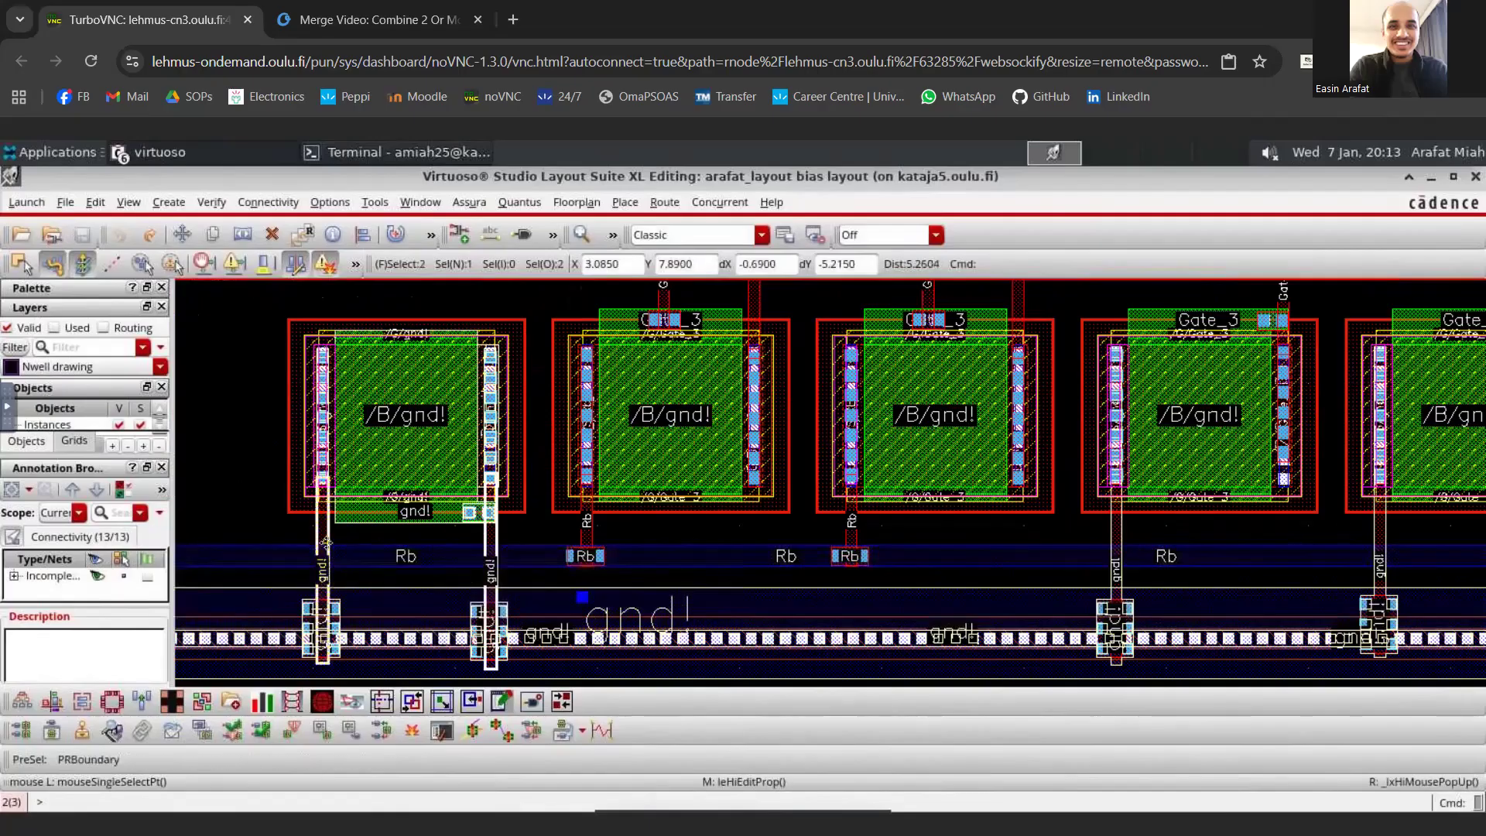
key(q)
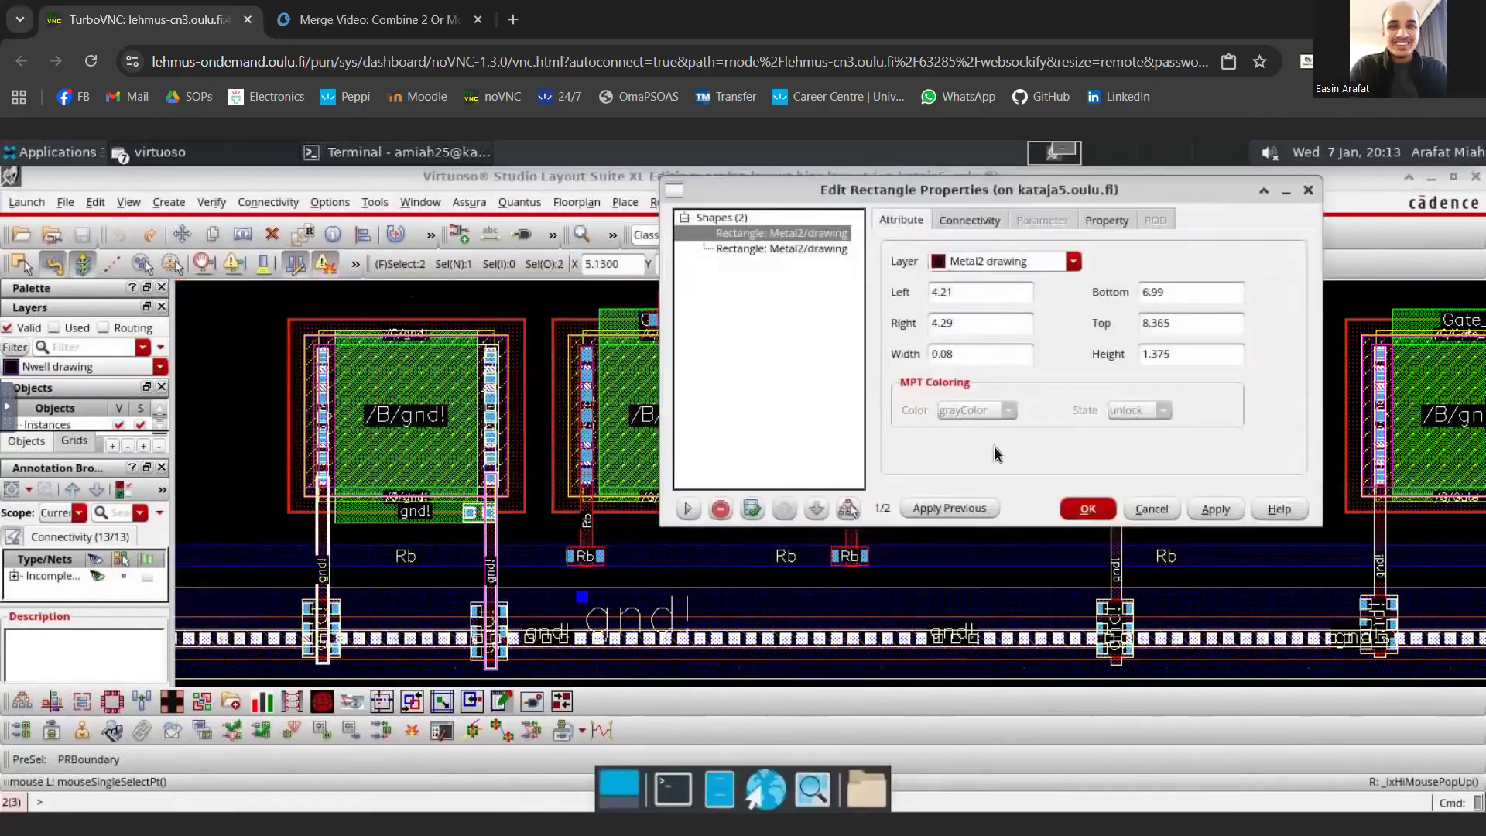
click(1085, 513)
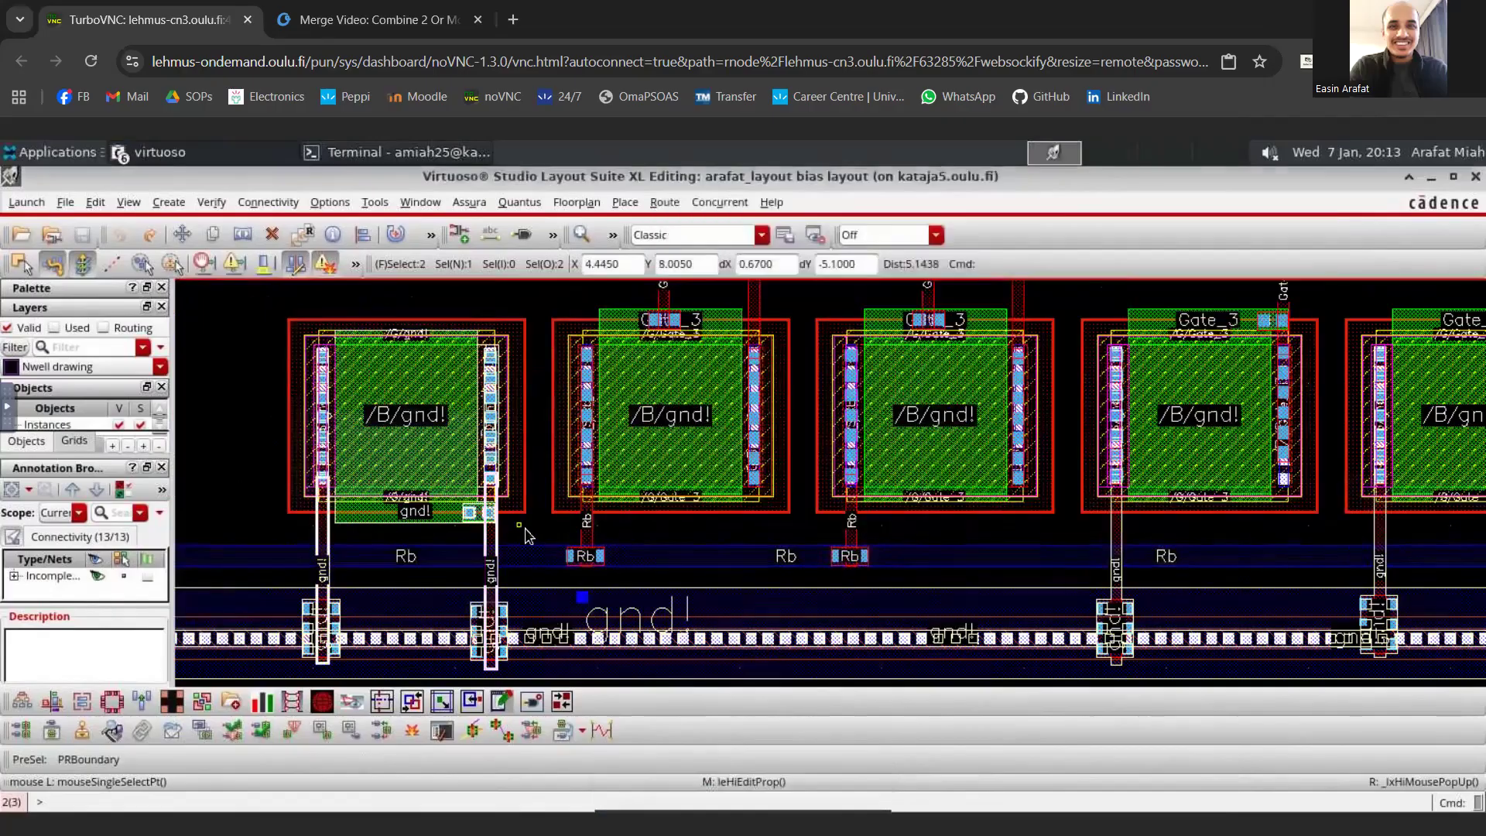
- Inspect the properties of the leftmost lower-row nmos2v instance and of the Poly-to-Metal2 via stack at its gate
click(473, 523)
click(469, 513)
key(q)
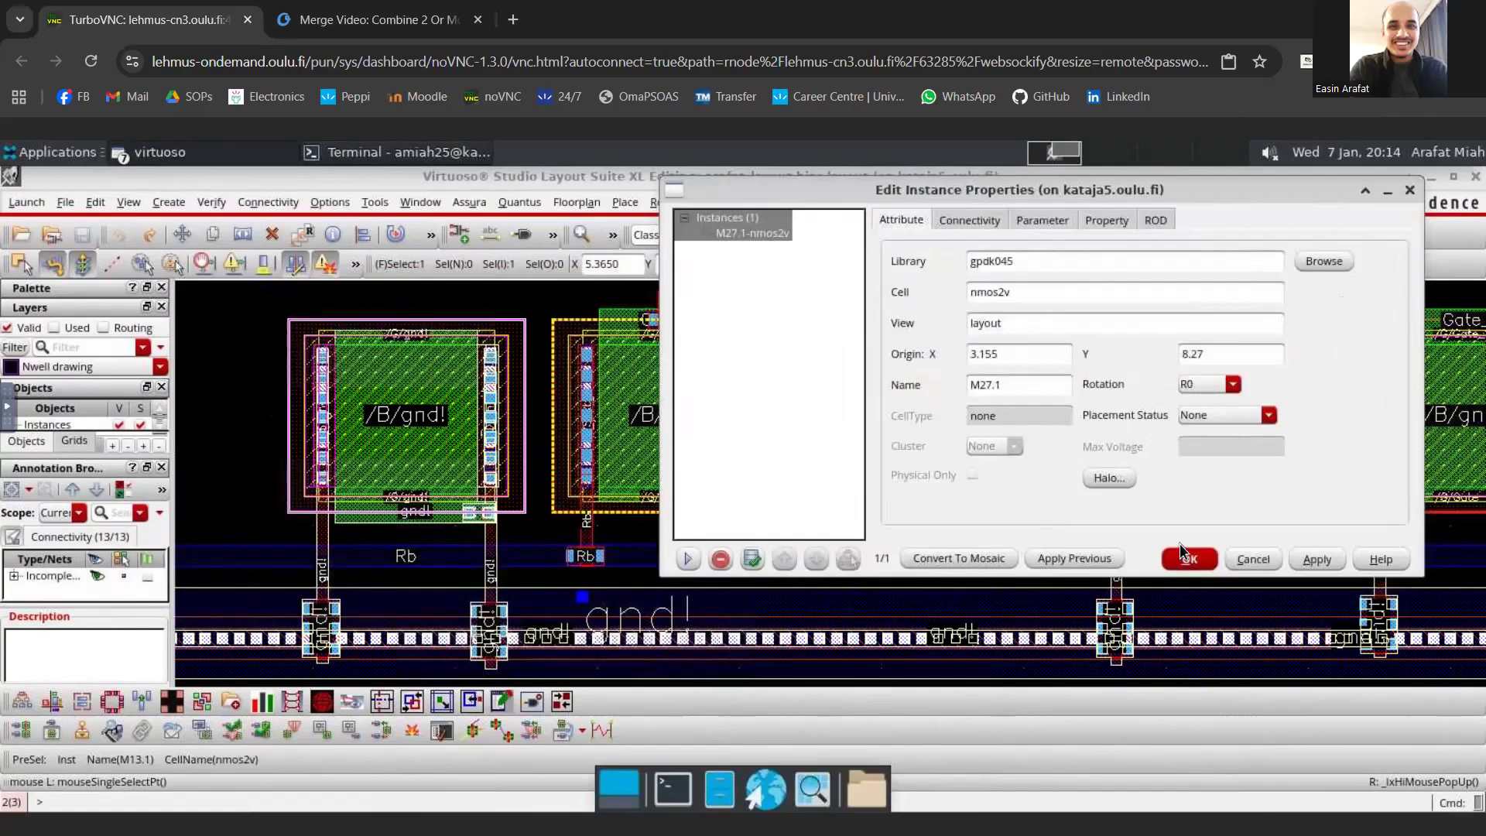
click(1411, 191)
scroll(611, 527, up, 2)
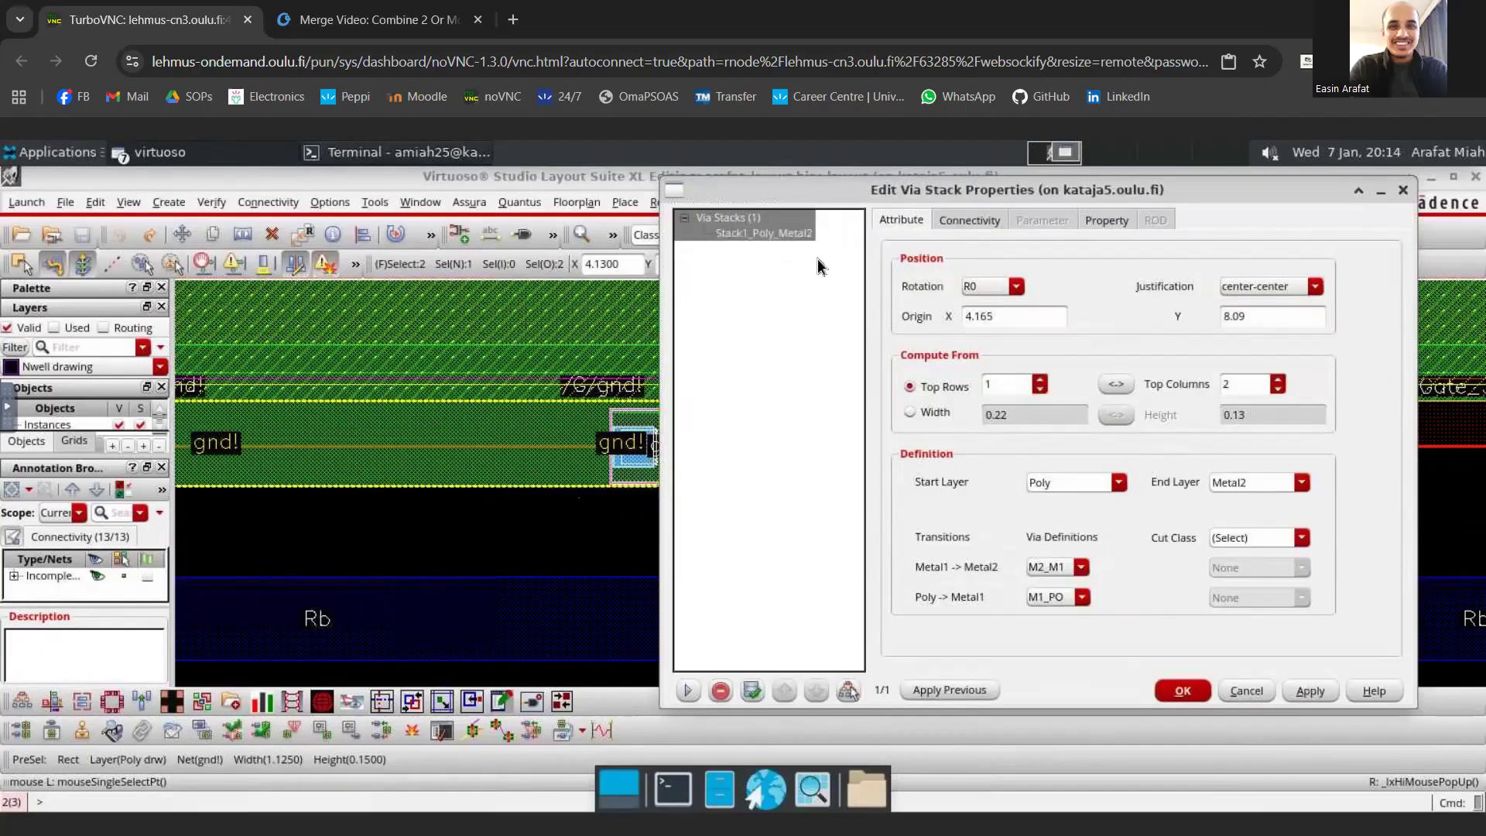
click(1163, 687)
- Examine the strap and contact connections along the lower gnd! rail towards its right end
scroll(588, 542, down, 2)
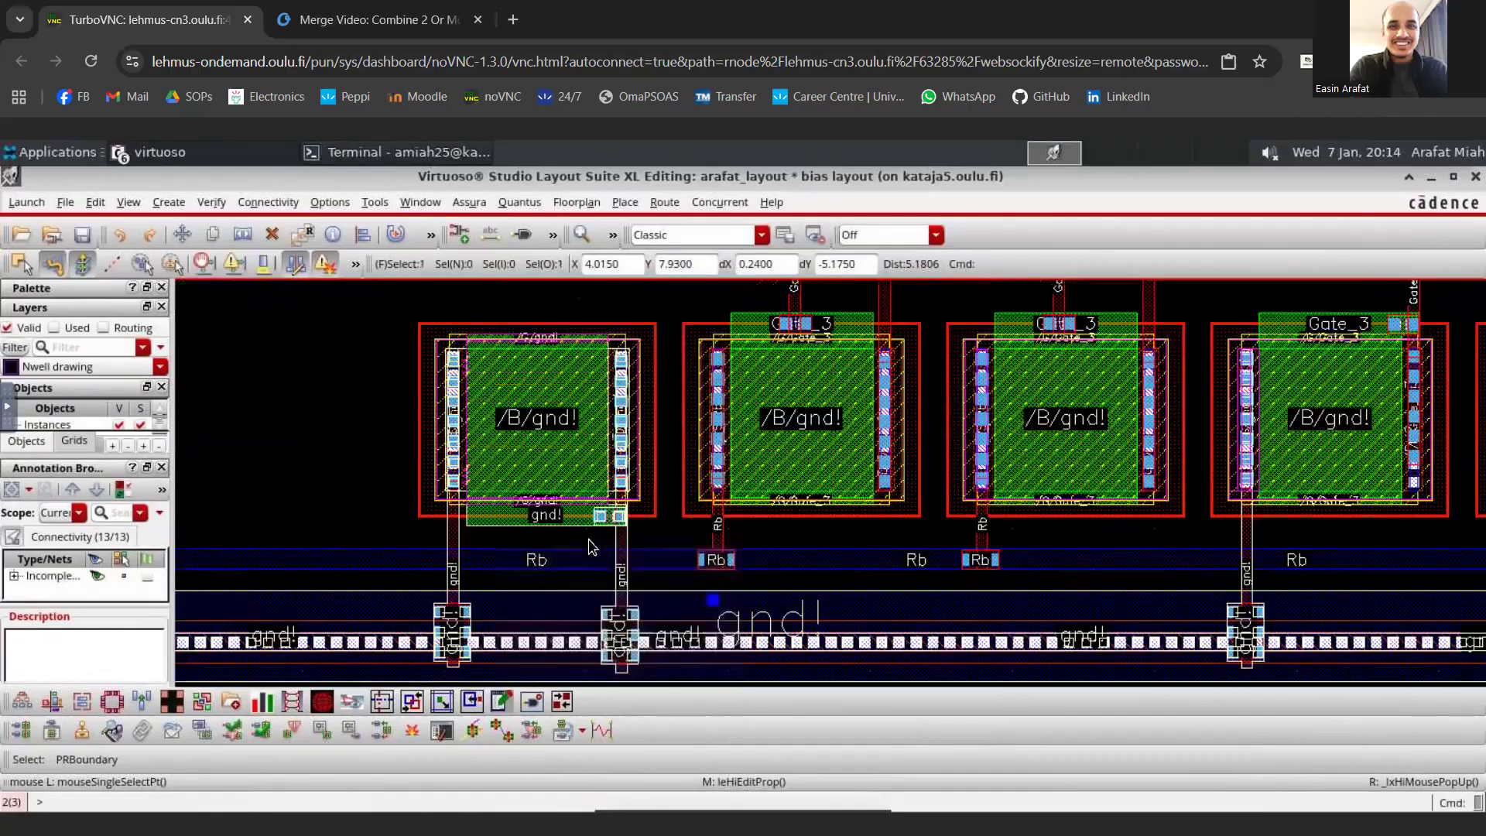
middle_drag(729, 636, 583, 530)
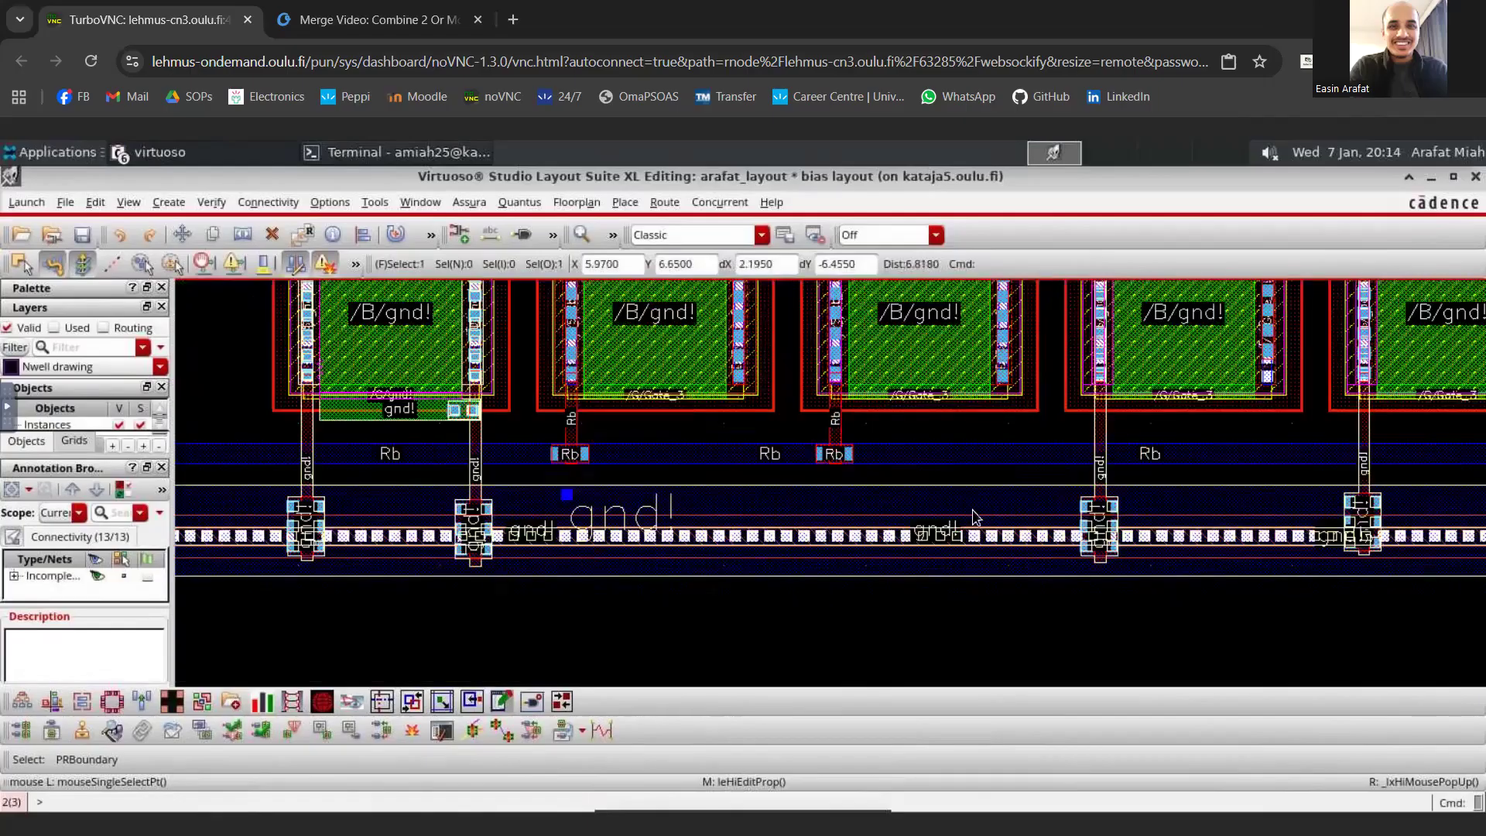
scroll(1126, 535, down, 3)
scroll(1349, 538, up, 1)
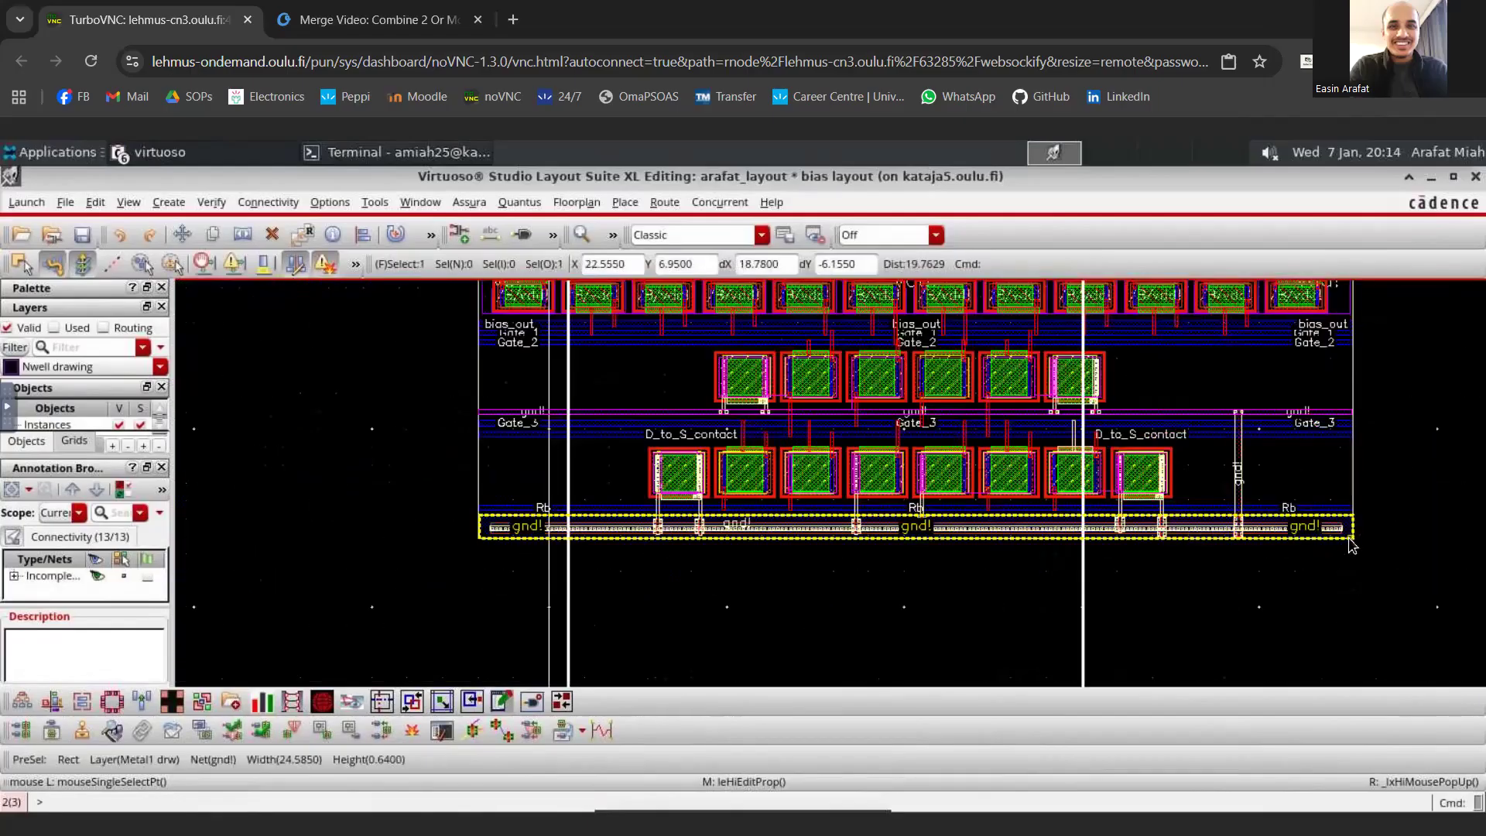
scroll(958, 493, up, 2)
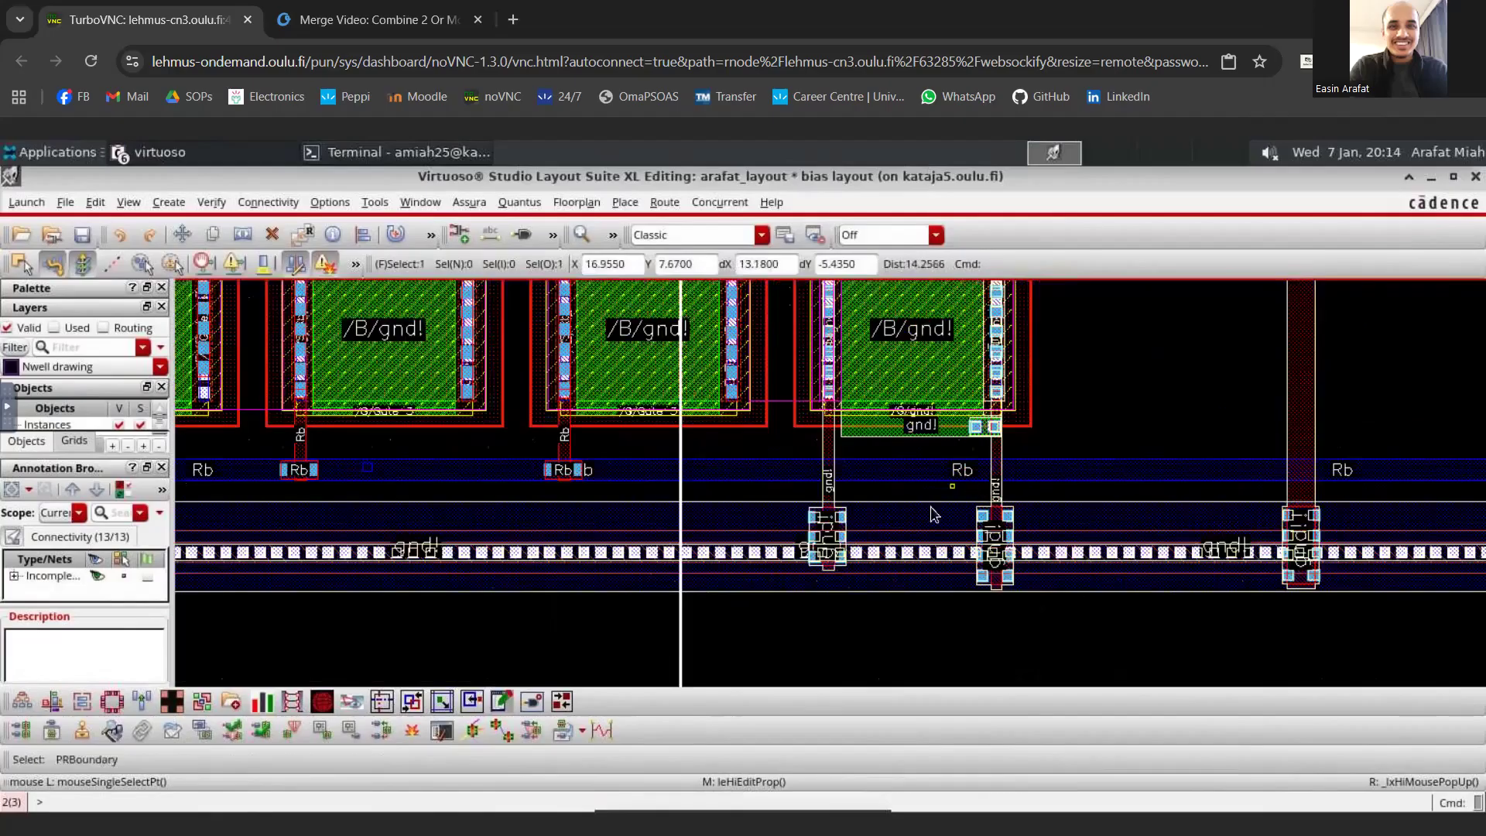